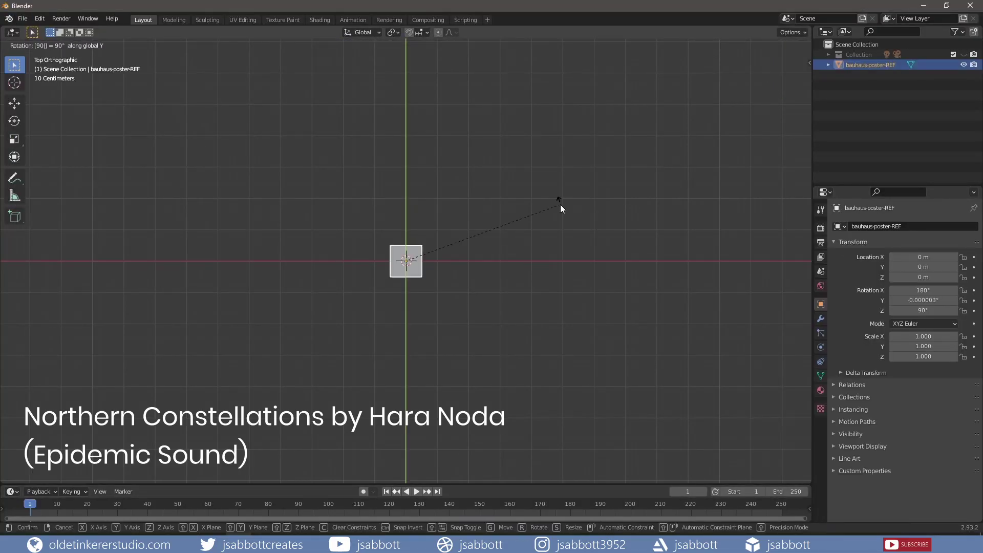
# Scale the reference poster plane by 15 and rotate it 180° on X to stand upright
pyautogui.write('s15')
pyautogui.press('Return')
pyautogui.write('rx180')
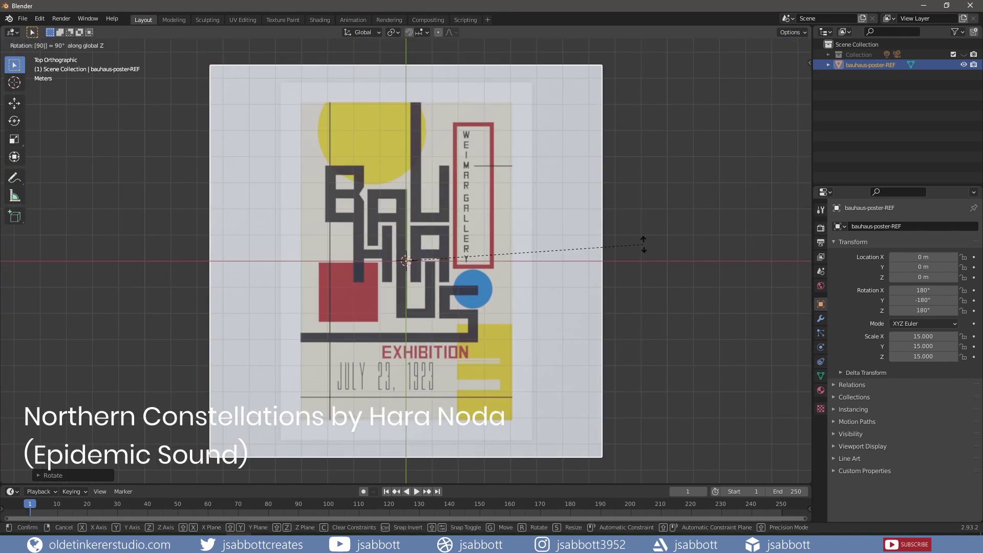
pyautogui.press('Return')
# Add a circle and fit it over the poster's yellow disc
pyautogui.hotkey('shift', 'a')
pyautogui.moveTo(613, 179)
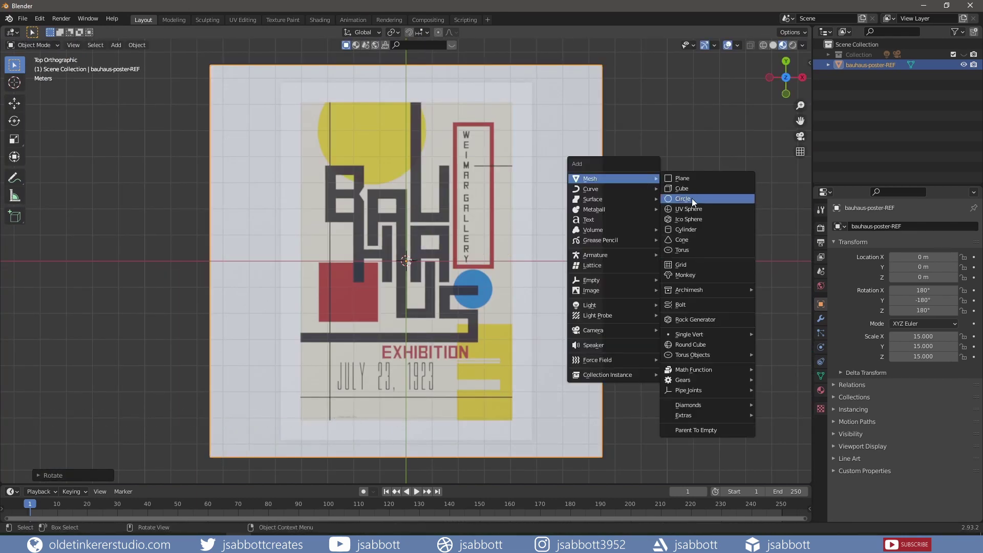
pyautogui.click(693, 198)
pyautogui.press('g')
pyautogui.hotkey('shift', 'z')
pyautogui.click(414, 146)
pyautogui.press('s')
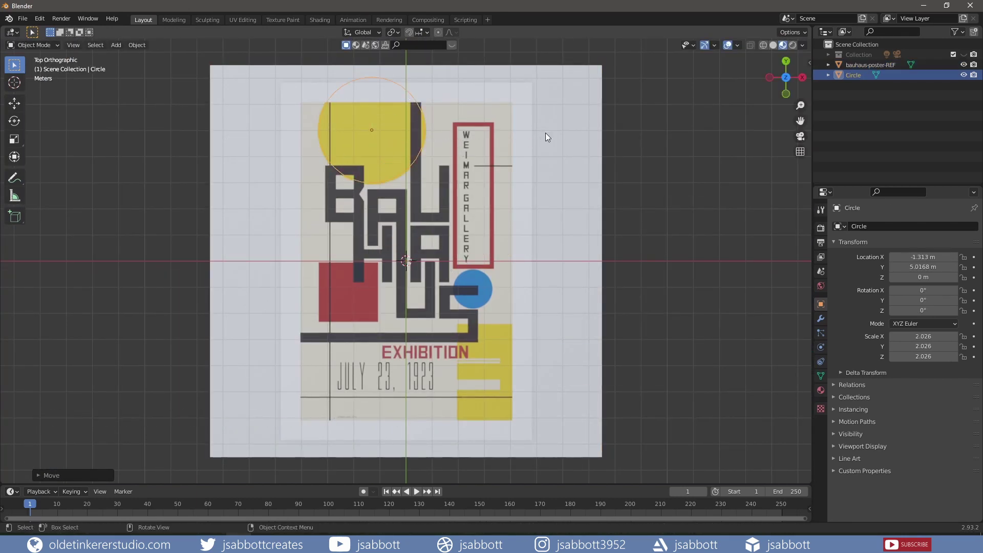
pyautogui.click(561, 129)
# Add a plane stretched down the WEIMAR GALLERY strip and inset it into a frame
pyautogui.hotkey('shift', 'a')
pyautogui.click(604, 51)
pyautogui.press('g')
pyautogui.click(564, 160)
pyautogui.press('s')
pyautogui.press('x')
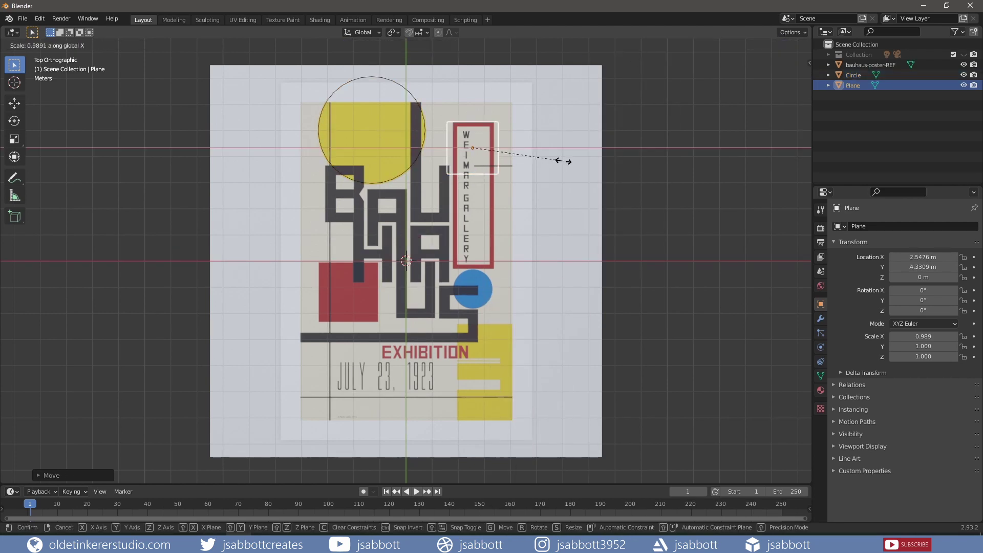
pyautogui.click(547, 159)
pyautogui.press('Tab')
pyautogui.press('g')
pyautogui.click(544, 281)
pyautogui.press('i')
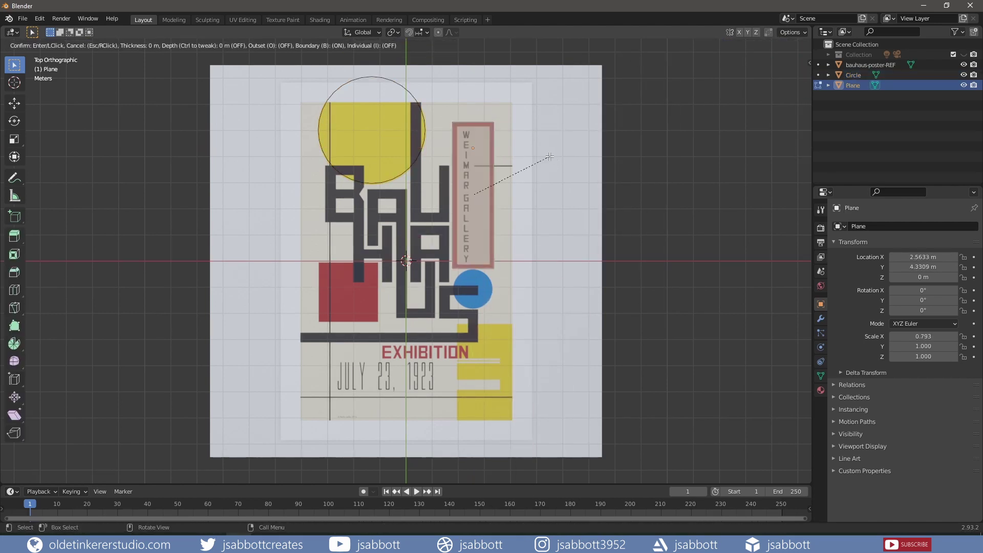
pyautogui.click(547, 160)
pyautogui.press('Tab')
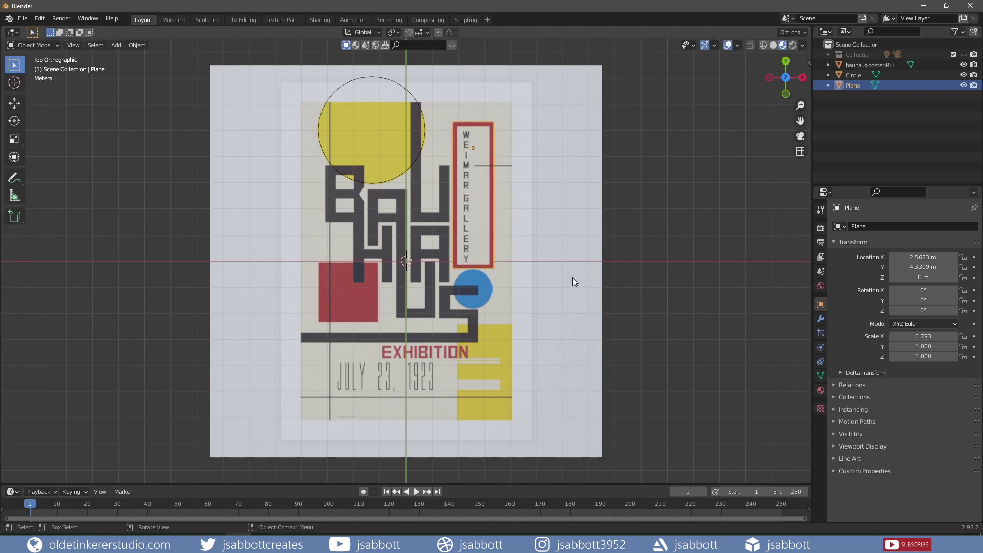
# Add a plane over the red square and a small circle over the blue dot
pyautogui.hotkey('shift', 'a')
pyautogui.click(623, 72)
pyautogui.press('g')
pyautogui.click(581, 263)
pyautogui.hotkey('shift', 'a')
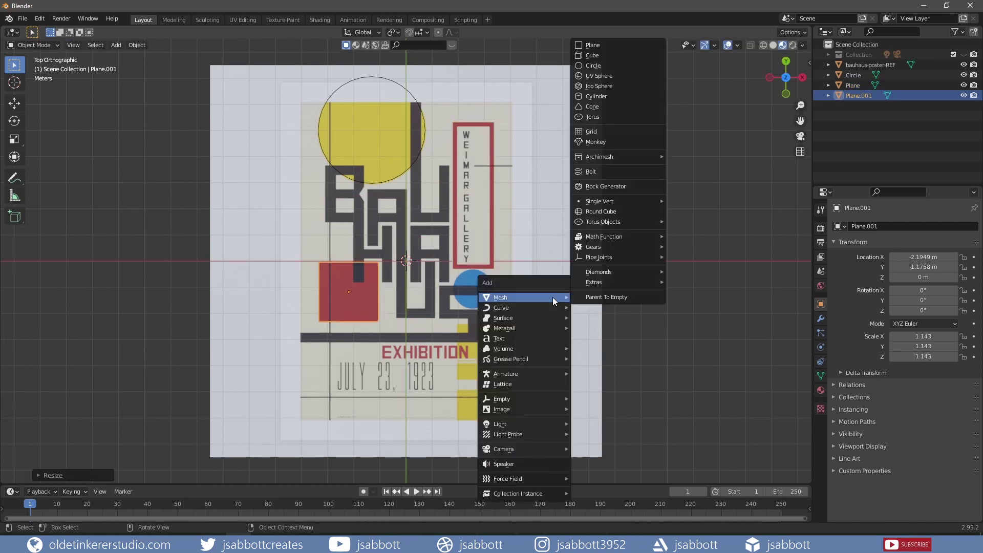
pyautogui.click(584, 63)
pyautogui.press('g')
pyautogui.press('s')
pyautogui.click(607, 293)
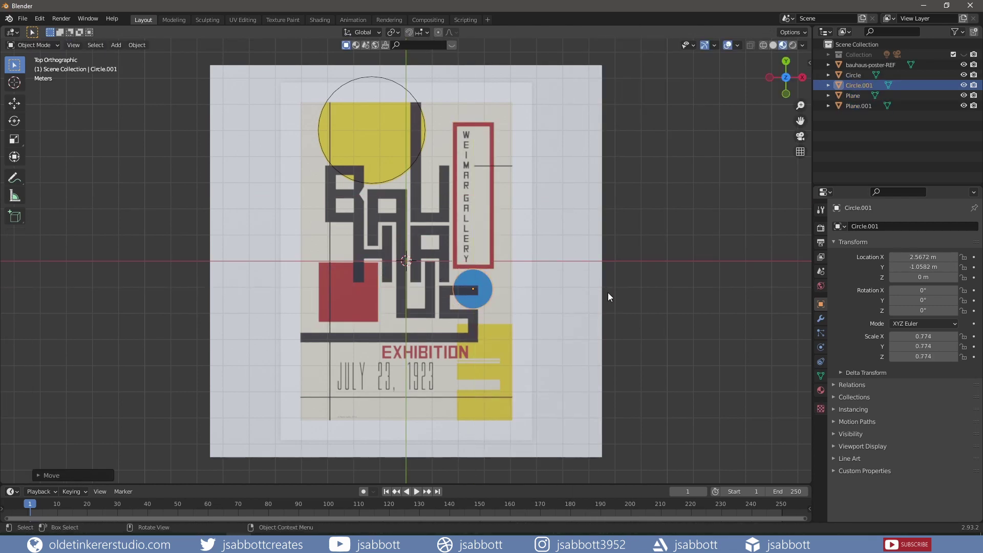
pyautogui.click(821, 391)
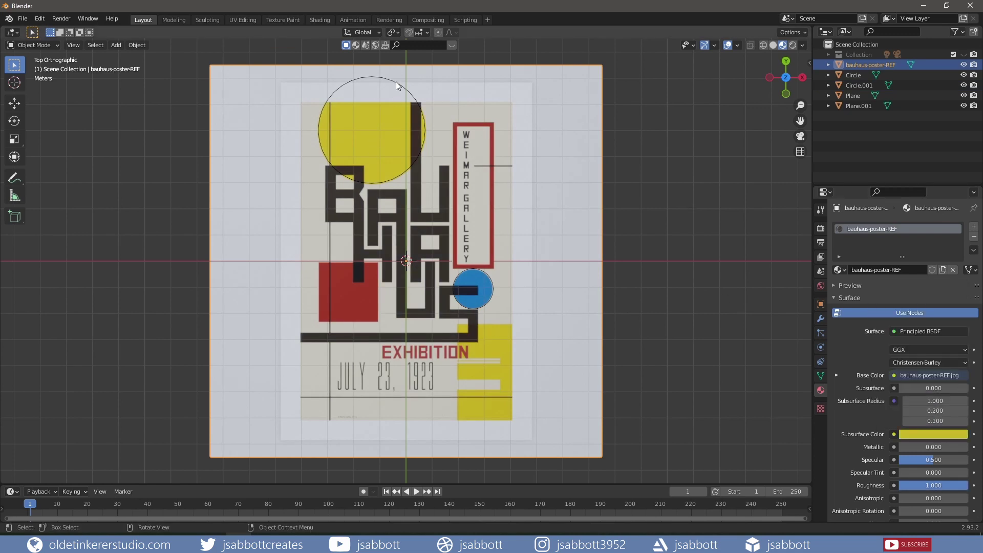
# Create a yellow material for the disc circle and a new material for the blue-dot circle
pyautogui.click(410, 105)
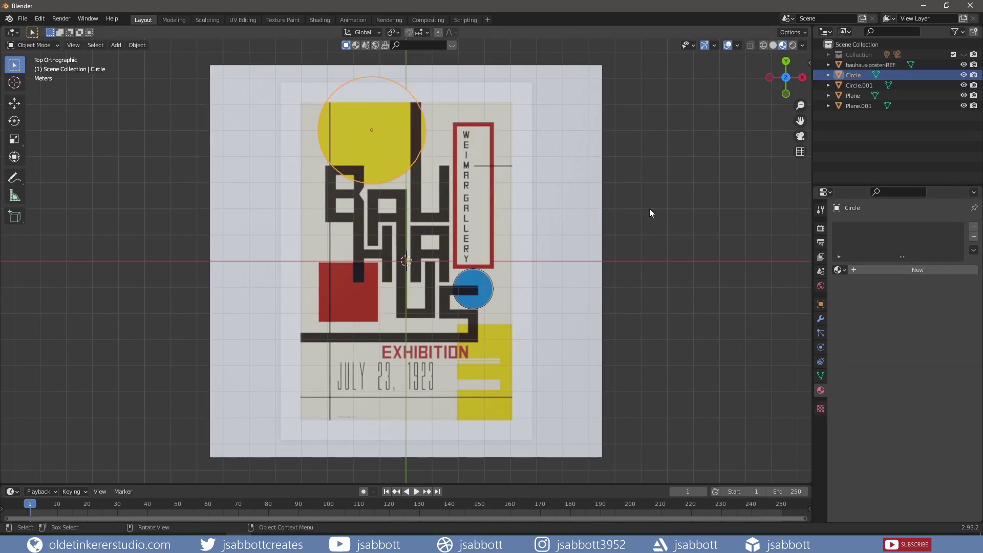
pyautogui.click(897, 270)
pyautogui.doubleClick(896, 269)
pyautogui.write('yellow')
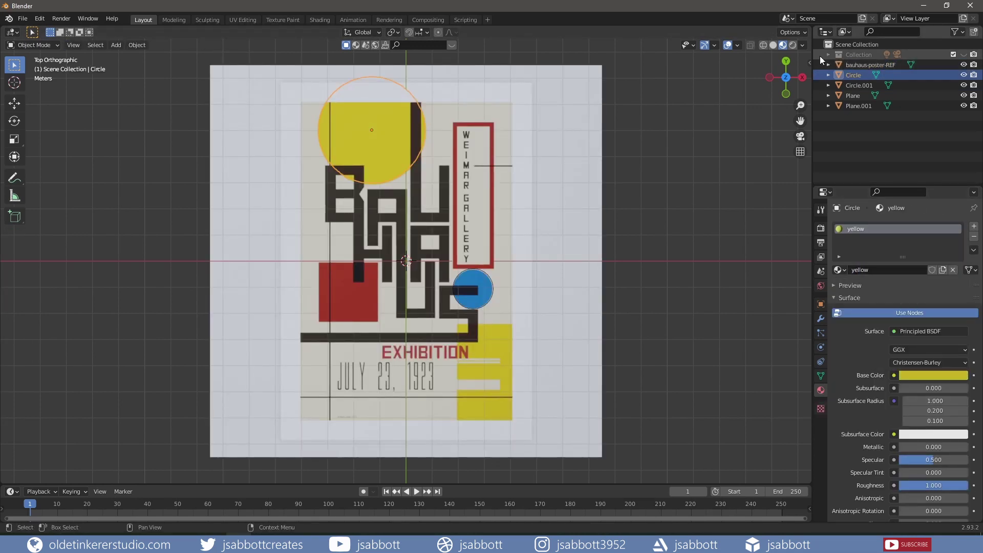
pyautogui.click(473, 289)
pyautogui.click(901, 270)
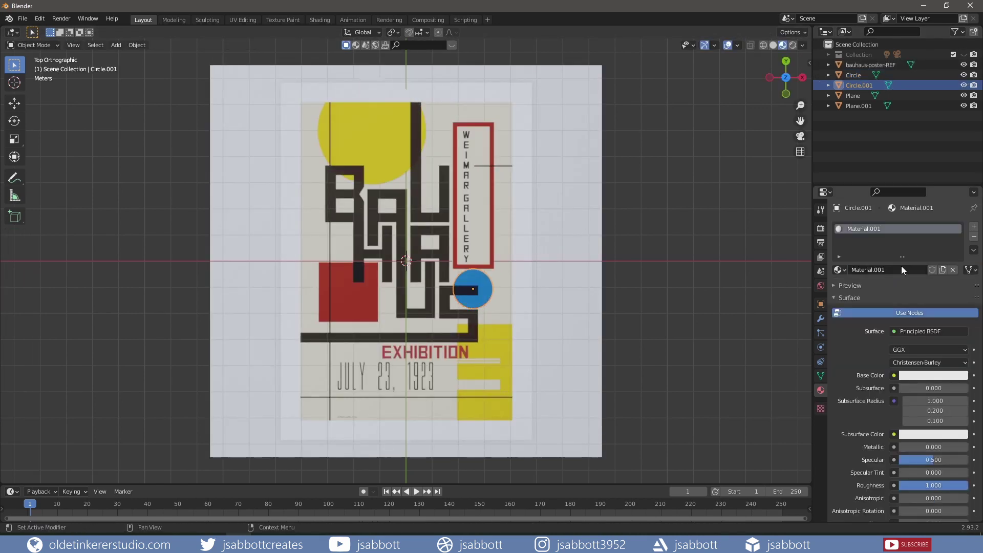
# Give the gallery frame plane the existing red material
pyautogui.click(348, 292)
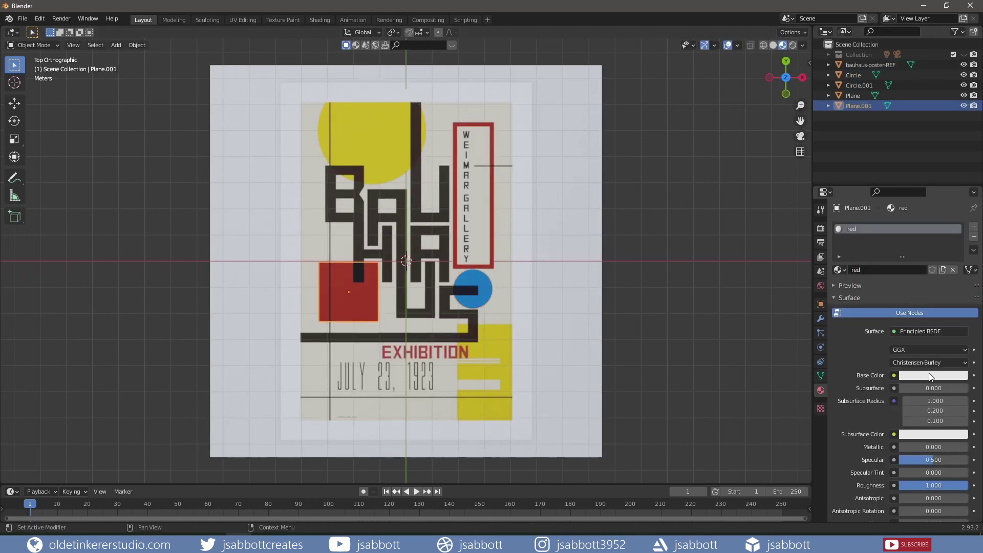
pyautogui.click(490, 268)
pyautogui.press('Tab')
pyautogui.press('Tab')
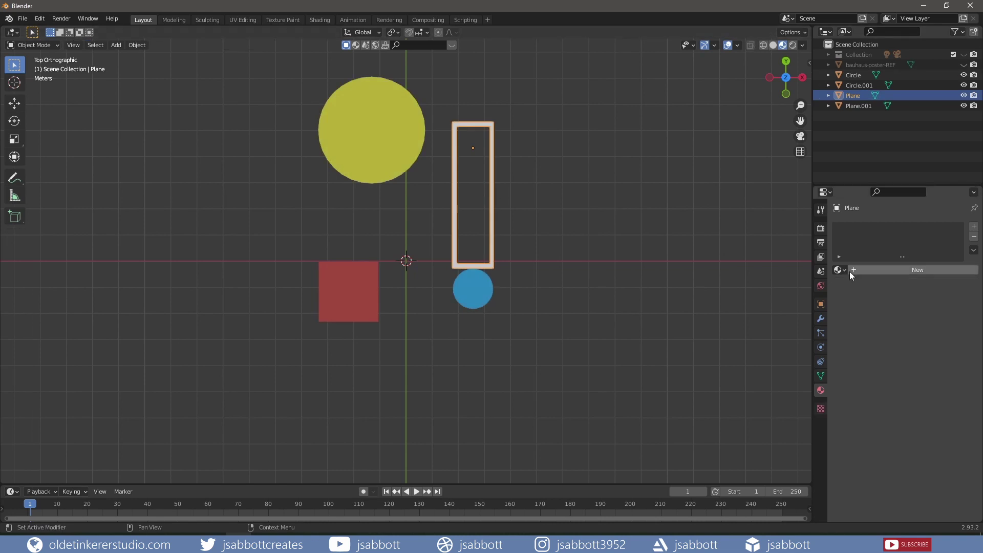
pyautogui.click(839, 270)
pyautogui.click(871, 307)
# Add a plane for the lower yellow block
pyautogui.scroll(1, 554, 233)
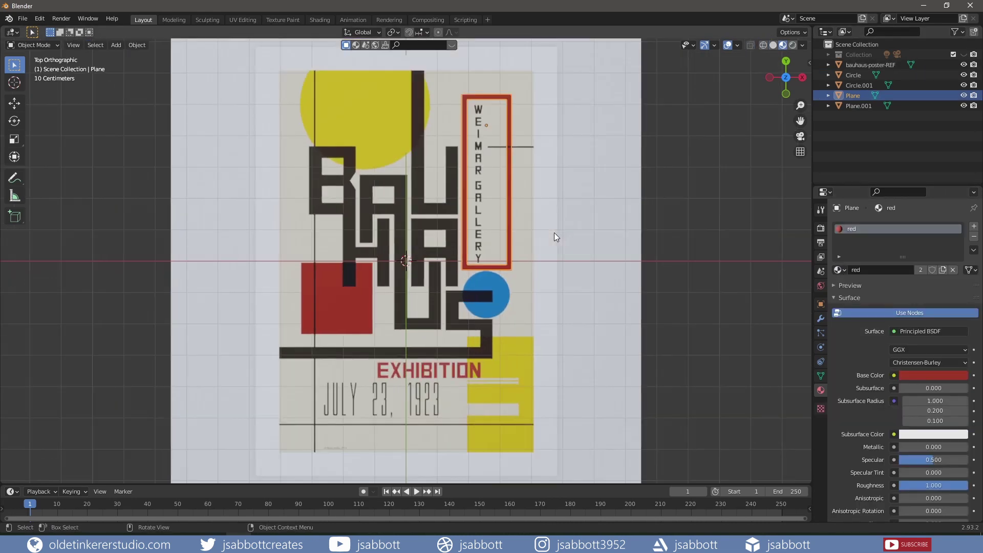
pyautogui.hotkey('shift', 'a')
pyautogui.click(594, 68)
pyautogui.scroll(-1, 530, 358)
# Move the plane over the yellow block and slide loop cuts to the stripe edges
pyautogui.press('Tab')
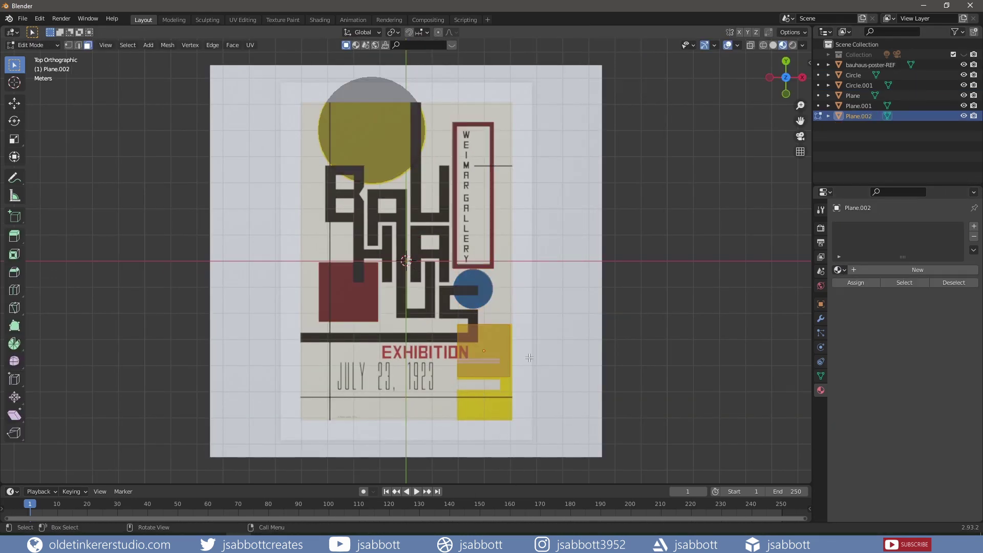
pyautogui.press('g')
pyautogui.click(581, 362)
pyautogui.press('g')
pyautogui.click(564, 344)
pyautogui.press('g')
pyautogui.press('g')
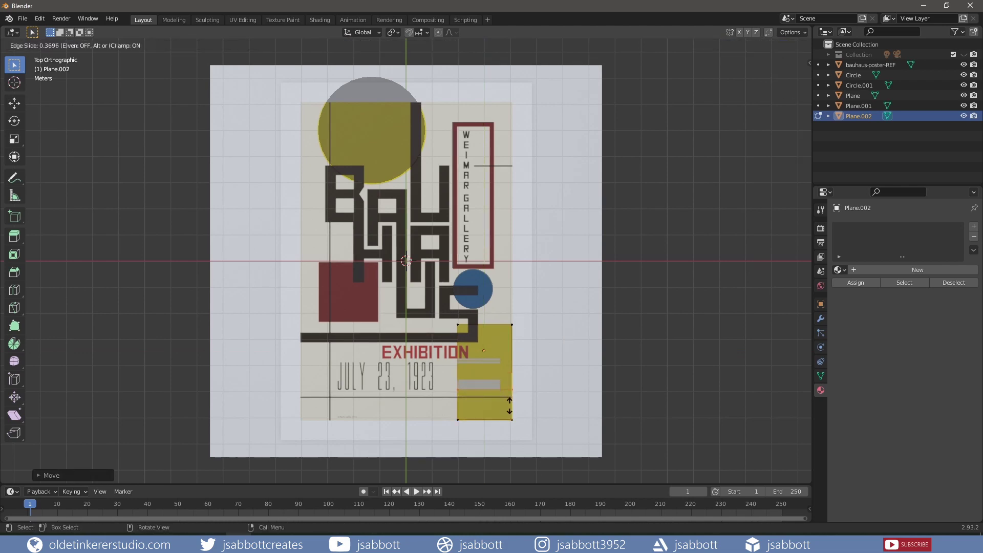
pyautogui.click(510, 405)
pyautogui.scroll(1, 444, 360)
pyautogui.scroll(6, 444, 360)
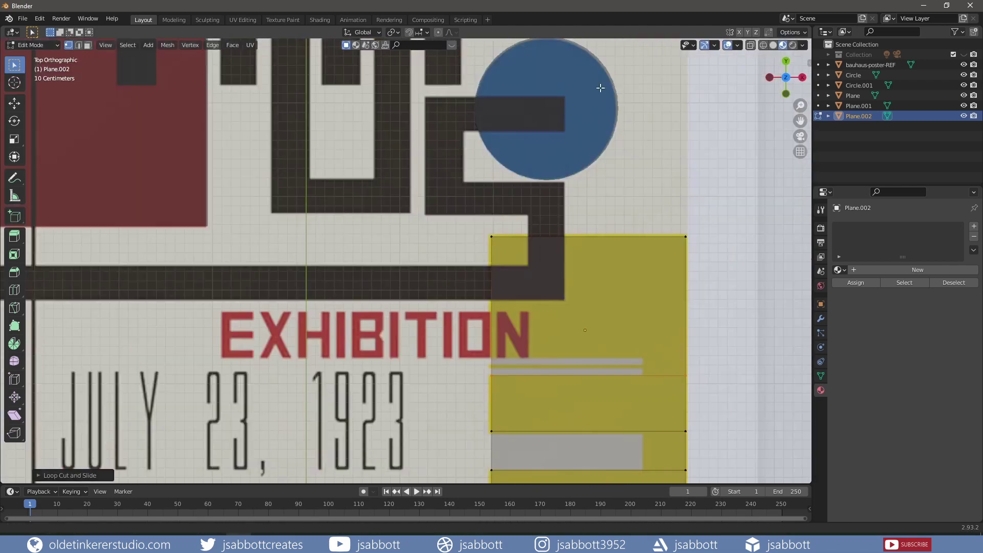
pyautogui.keyDown('shift'); pyautogui.scroll(-3, 600, 88); pyautogui.keyUp('shift')
pyautogui.scroll(-1, 685, 164)
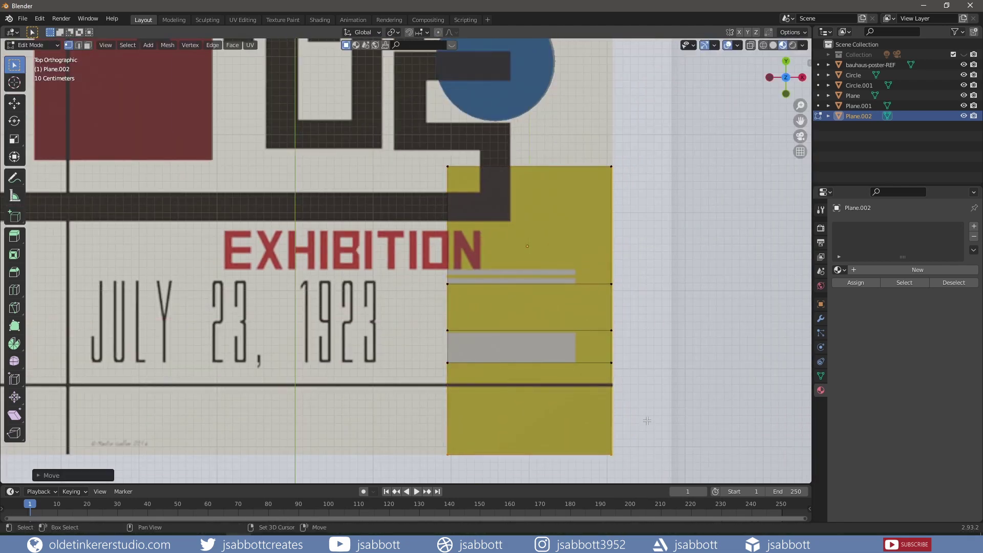
pyautogui.press('g')
pyautogui.press('g')
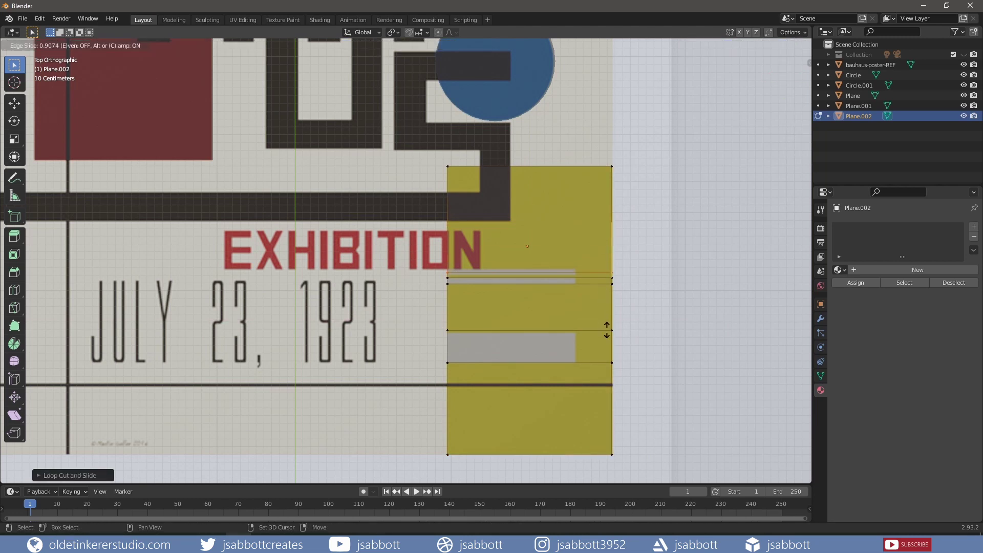
pyautogui.click(607, 330)
# Add a vertical cut and delete the faces under the grey stripe and thin top stripe
pyautogui.hotkey('ctrl', 'r')
pyautogui.click(575, 389)
pyautogui.click(540, 345)
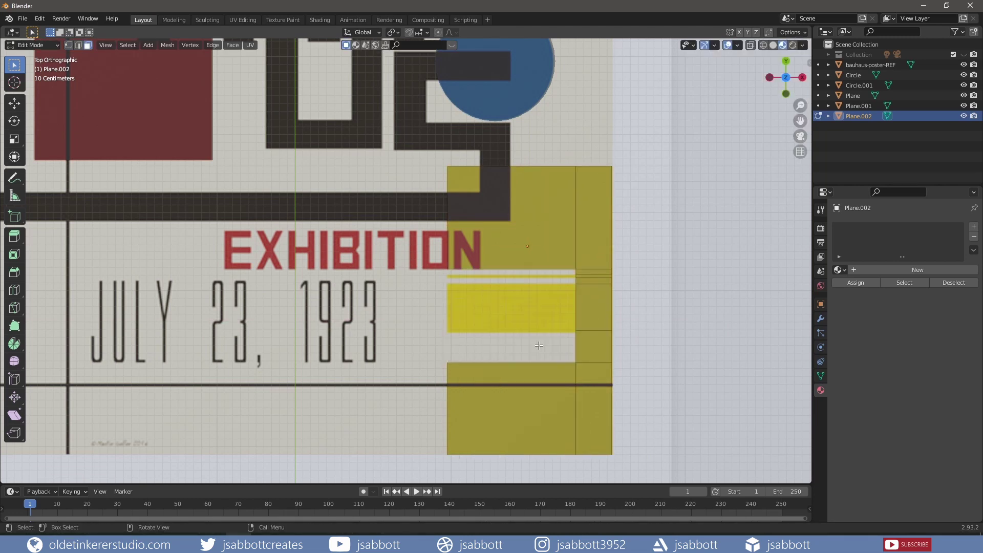
pyautogui.rightClick(494, 416)
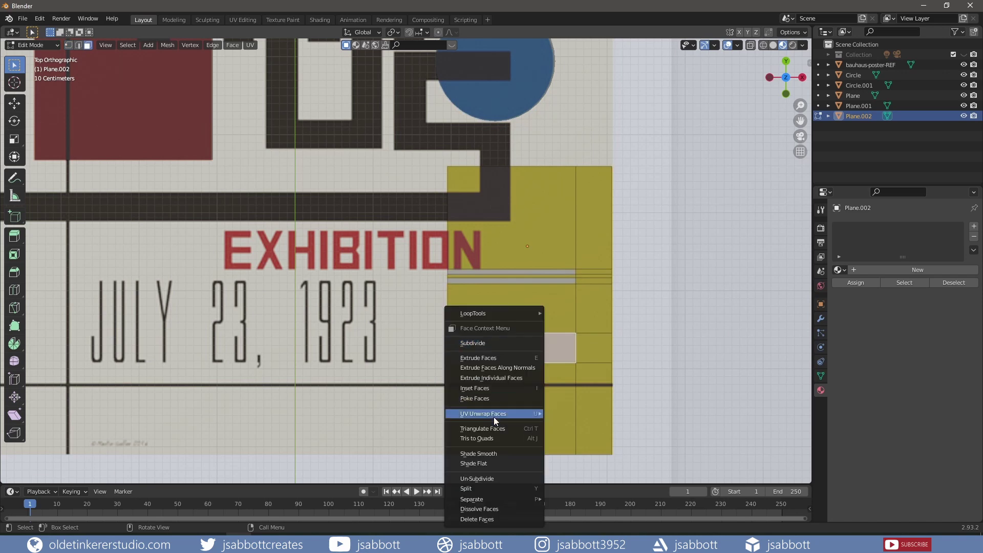
pyautogui.click(476, 519)
pyautogui.click(558, 276)
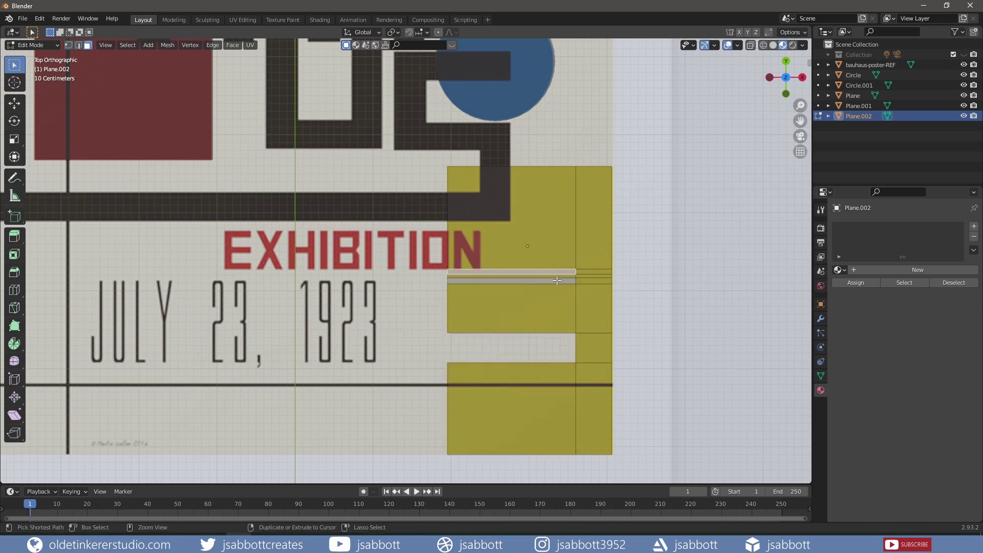
pyautogui.press('Delete')
pyautogui.press('Tab')
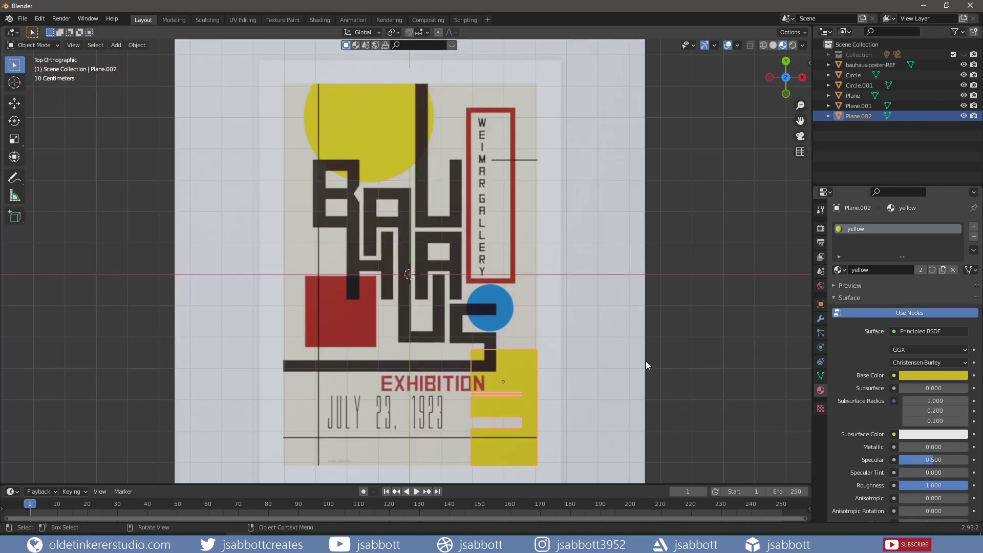
# Add a plane by the gallery frame and shorten it into a thin horizontal line
pyautogui.hotkey('shift', 'a')
pyautogui.click(596, 182)
pyautogui.press('g')
pyautogui.click(691, 111)
pyautogui.scroll(4, 691, 112)
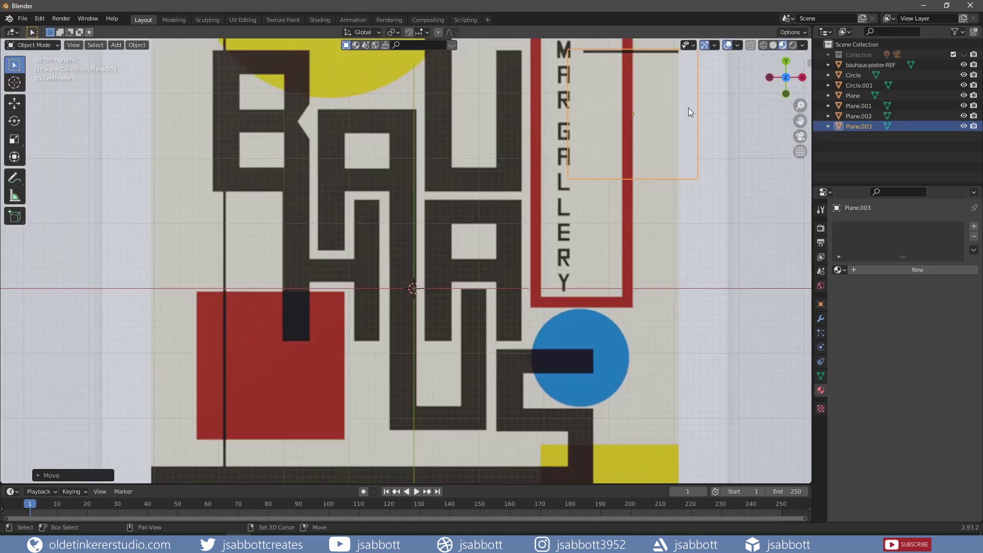
pyautogui.press('Tab')
pyautogui.moveTo(543, 195); pyautogui.dragTo(710, 369)
pyautogui.press('g')
pyautogui.press('x')
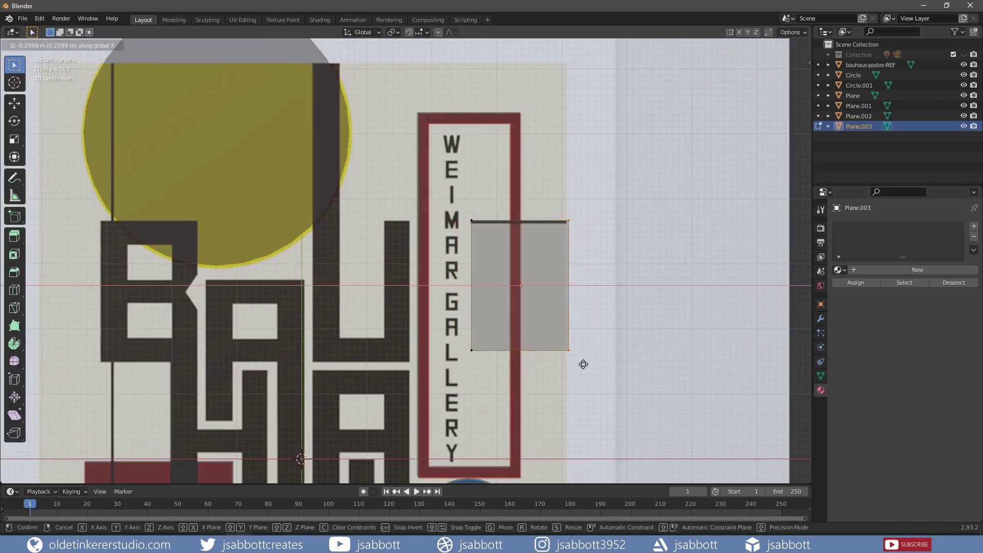
pyautogui.click(583, 364)
pyautogui.press('Tab')
# Give the line a new 'brown' material sampled from the dark lettering colour
pyautogui.click(917, 269)
pyautogui.doubleClick(888, 270)
pyautogui.write('brown')
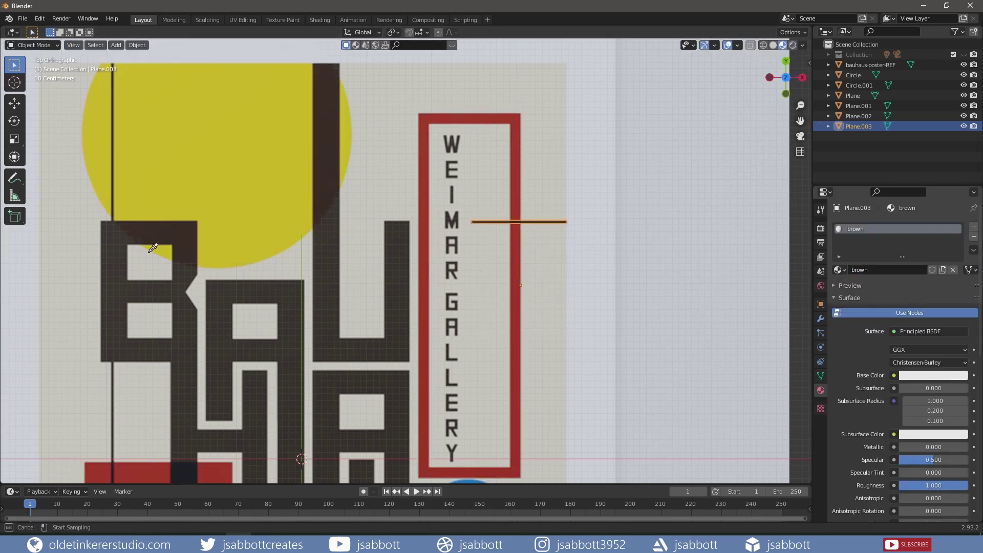
pyautogui.click(115, 276)
pyautogui.press('Tab')
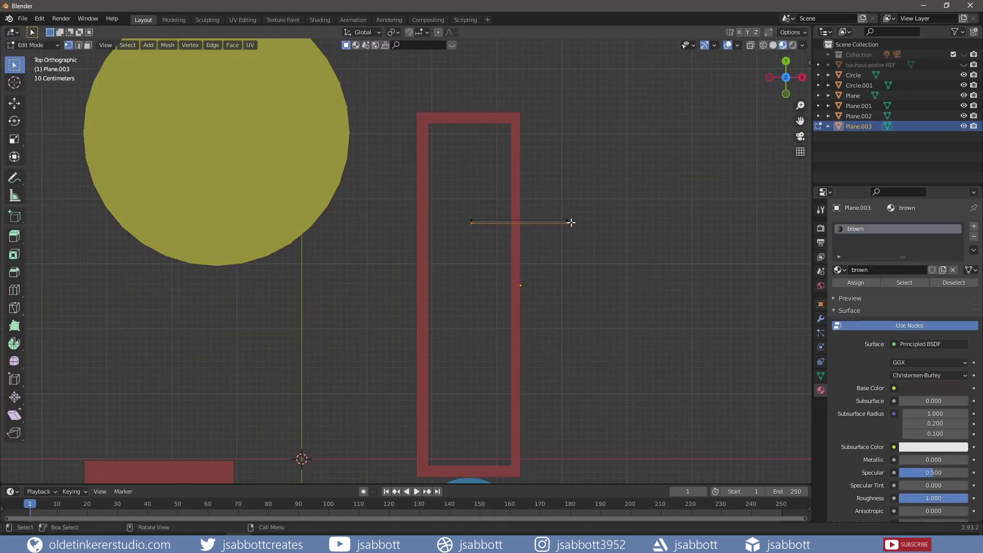
pyautogui.press('Tab')
# Duplicate the brown line onto the bottom rule and stretch it across its full width
pyautogui.click(964, 65)
pyautogui.keyDown('shift'); pyautogui.moveTo(578, 320); pyautogui.dragTo(610, 168, button='middle'); pyautogui.keyUp('shift')
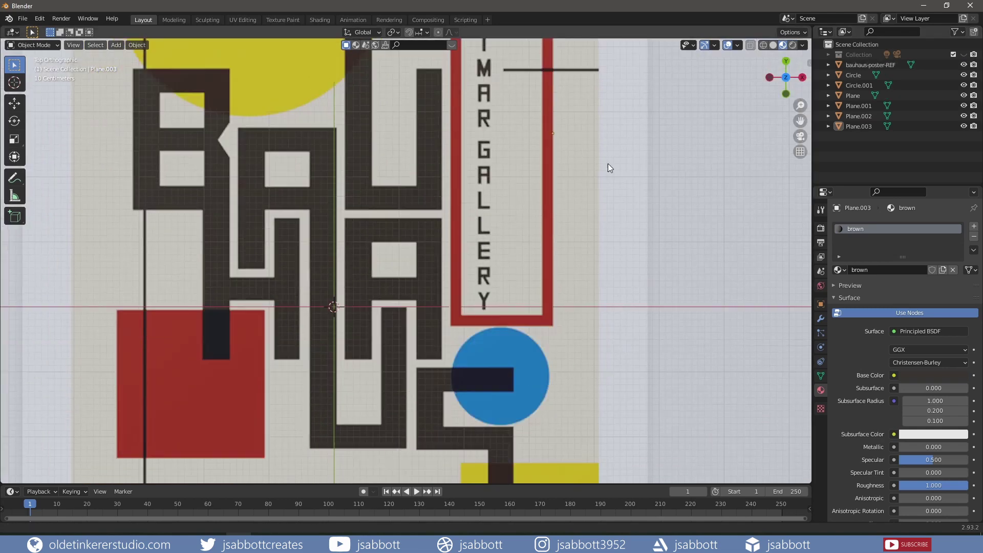
pyautogui.scroll(-3, 609, 168)
pyautogui.hotkey('shift', 'd')
pyautogui.click(601, 342)
pyautogui.keyDown('shift'); pyautogui.moveTo(601, 342); pyautogui.dragTo(619, 384, button='middle'); pyautogui.keyUp('shift')
pyautogui.press('Tab')
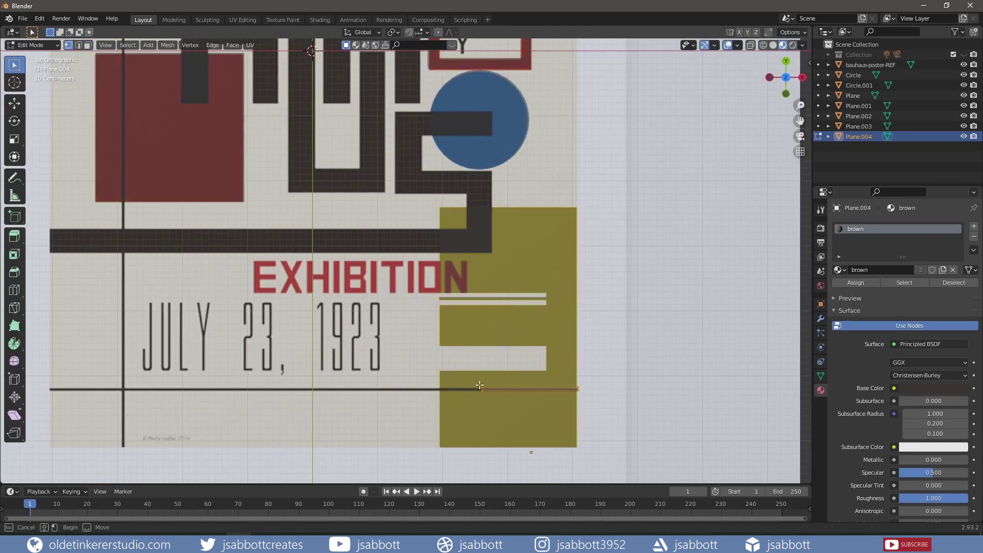
pyautogui.moveTo(479, 385); pyautogui.dragTo(51, 389)
pyautogui.press('Tab')
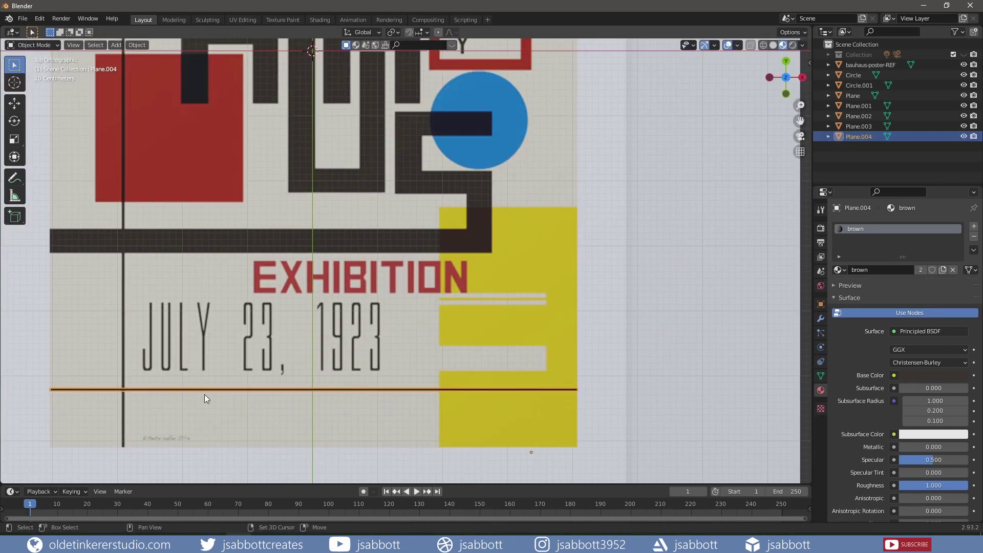
# Duplicate the bottom line, rotate it 90° into a vertical bar, and position it
pyautogui.hotkey('shift', 'd')
pyautogui.press('r')
pyautogui.press('9')
pyautogui.press('0')
pyautogui.press('Return')
pyautogui.keyDown('shift'); pyautogui.moveTo(205, 398); pyautogui.dragTo(248, 417, button='middle'); pyautogui.keyUp('shift')
pyautogui.scroll(3, 247, 417)
pyautogui.press('Tab')
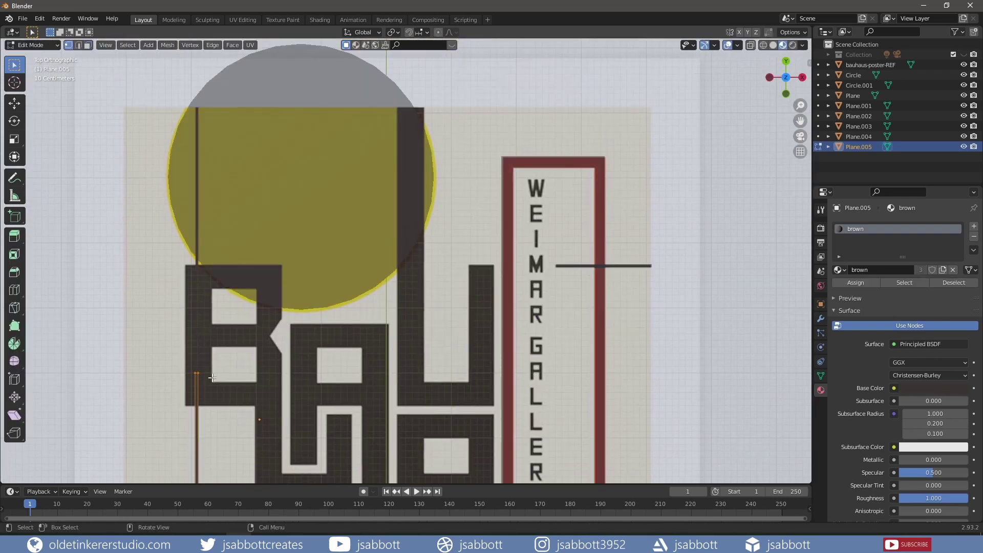
pyautogui.press('Tab')
# Flatten the yellow circle's top vertices by scaling them to 0 on Y, then enlarge it slightly
pyautogui.click(278, 171)
pyautogui.press('Tab')
pyautogui.keyDown('shift'); pyautogui.moveTo(277, 171); pyautogui.dragTo(277, 259, button='middle'); pyautogui.keyUp('shift')
pyautogui.moveTo(135, 122); pyautogui.dragTo(440, 193)
pyautogui.press('s')
pyautogui.press('y')
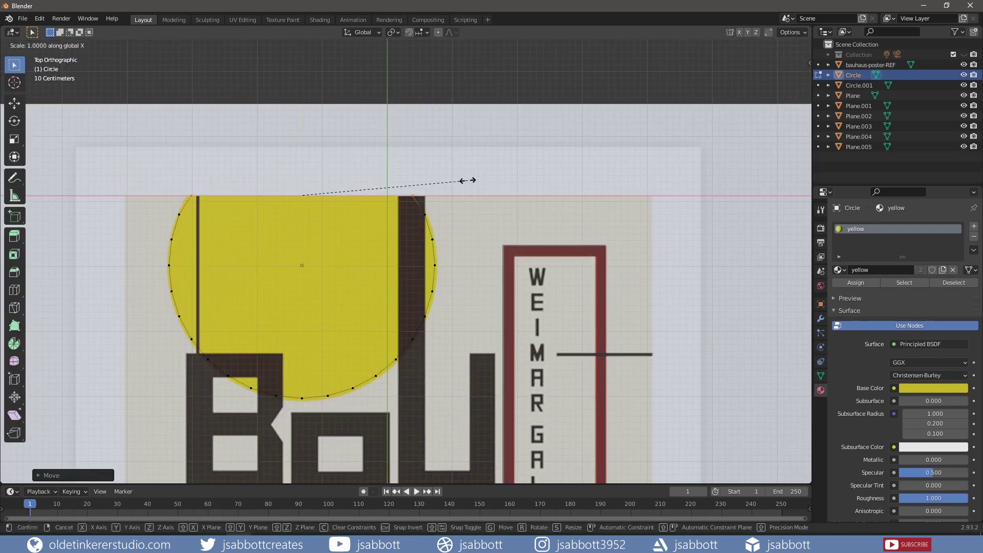
pyautogui.press('0')
pyautogui.press('Return')
pyautogui.press('s')
pyautogui.click(477, 182)
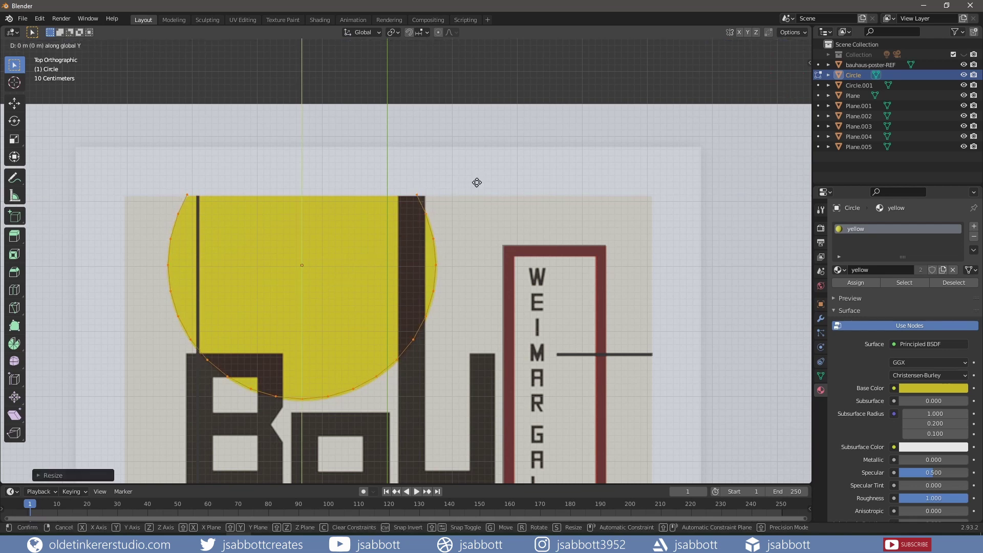
pyautogui.press('Tab')
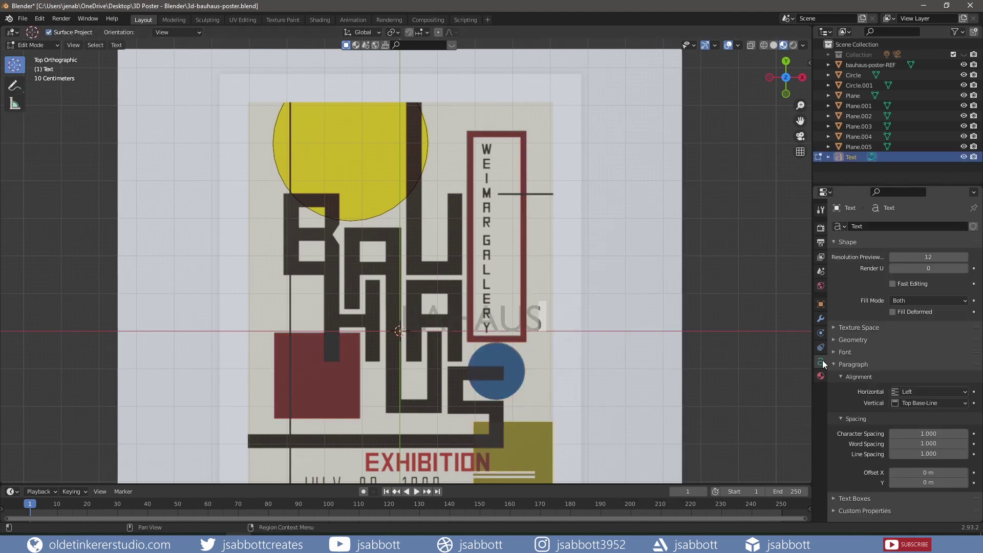
# Load Tuffy-Bold as the bold font and make the BAHAUS text bold
pyautogui.click(833, 352)
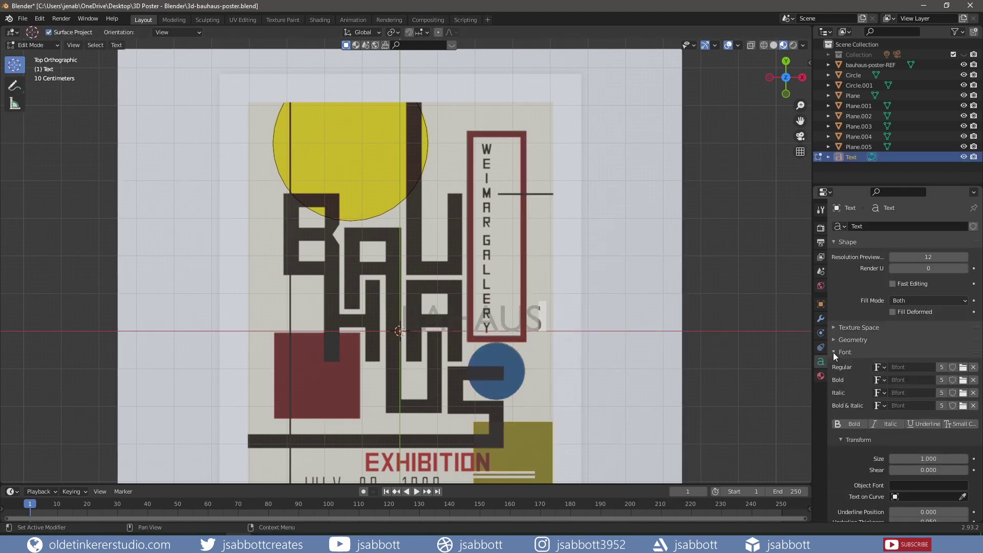
pyautogui.click(964, 64)
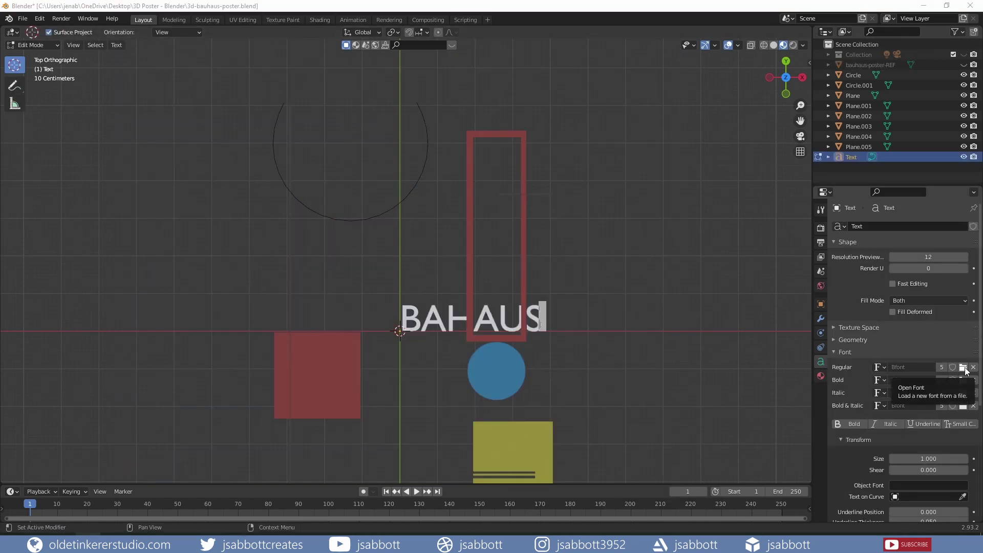
pyautogui.click(964, 380)
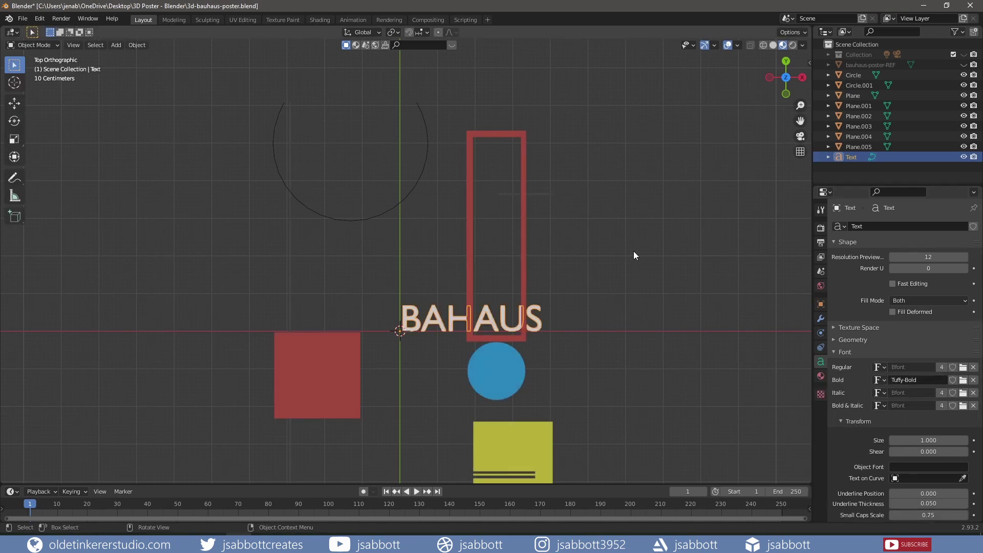
pyautogui.hotkey('ctrl', 'BackSpace')
pyautogui.hotkey('ctrl', 'z')
pyautogui.click(856, 423)
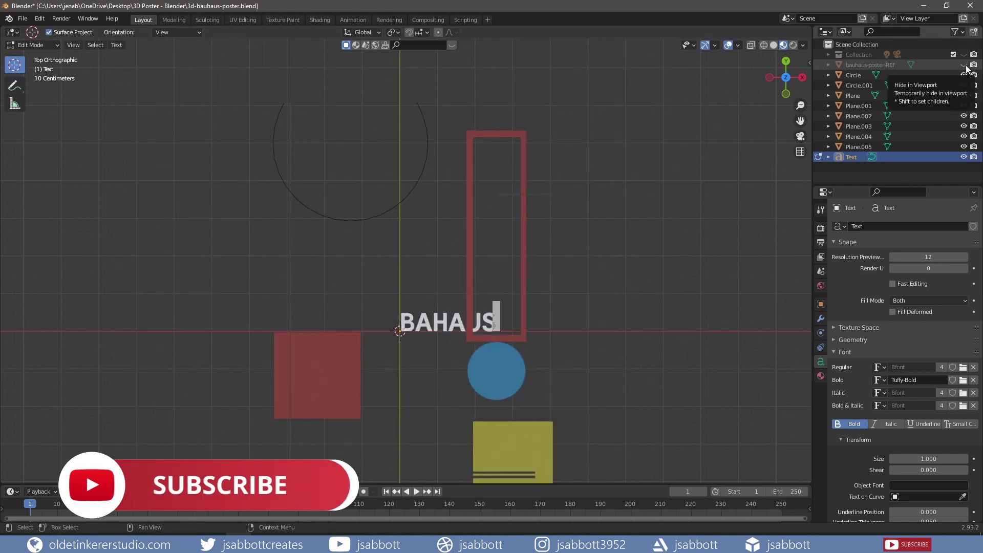
pyautogui.click(964, 65)
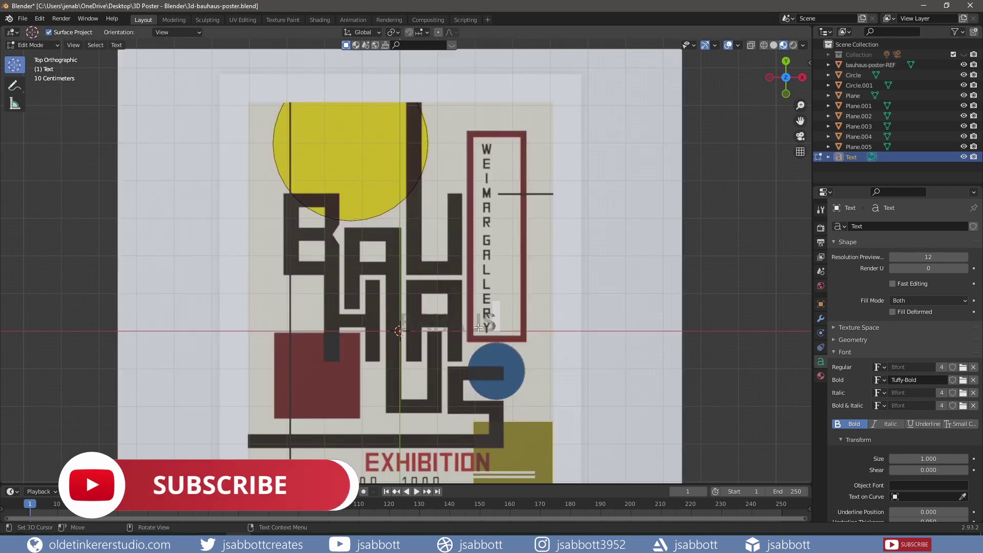
pyautogui.press('Tab')
# Move the BAHAUS text to the right of the poster and hide the reference image
pyautogui.rightClick(477, 315)
pyautogui.click(450, 348)
pyautogui.press('g')
pyautogui.click(570, 223)
pyautogui.click(451, 179)
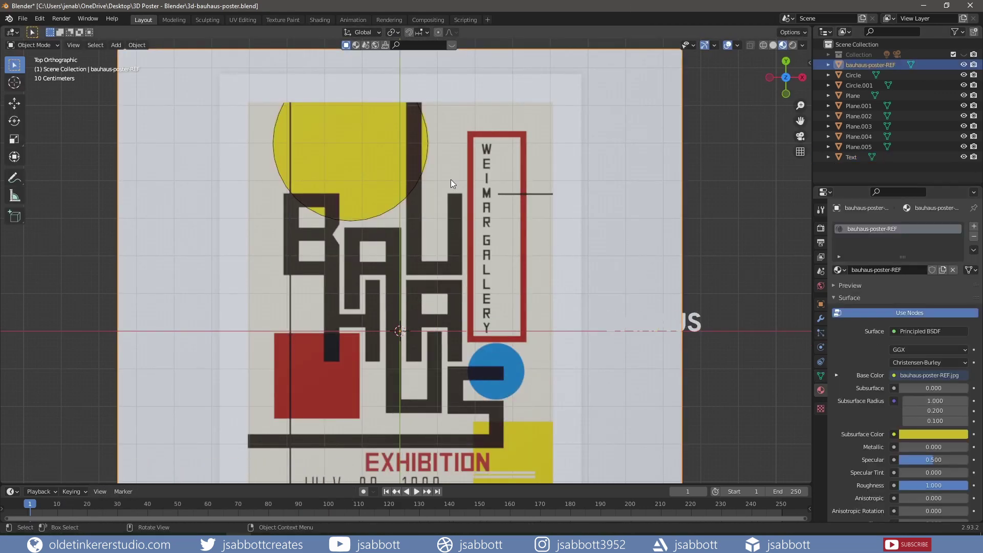
pyautogui.press('h')
# Select the yellow circle's upper vertices, growing the selection one row, then show the reference again
pyautogui.click(397, 203)
pyautogui.press('Tab')
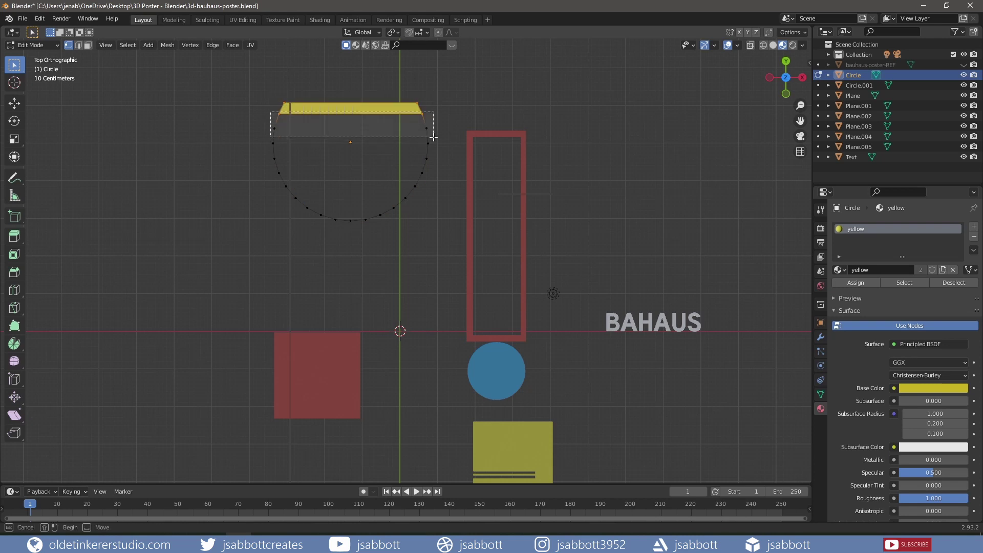
pyautogui.moveTo(266, 90); pyautogui.dragTo(427, 178)
pyautogui.press('ctrl+KP_Add')
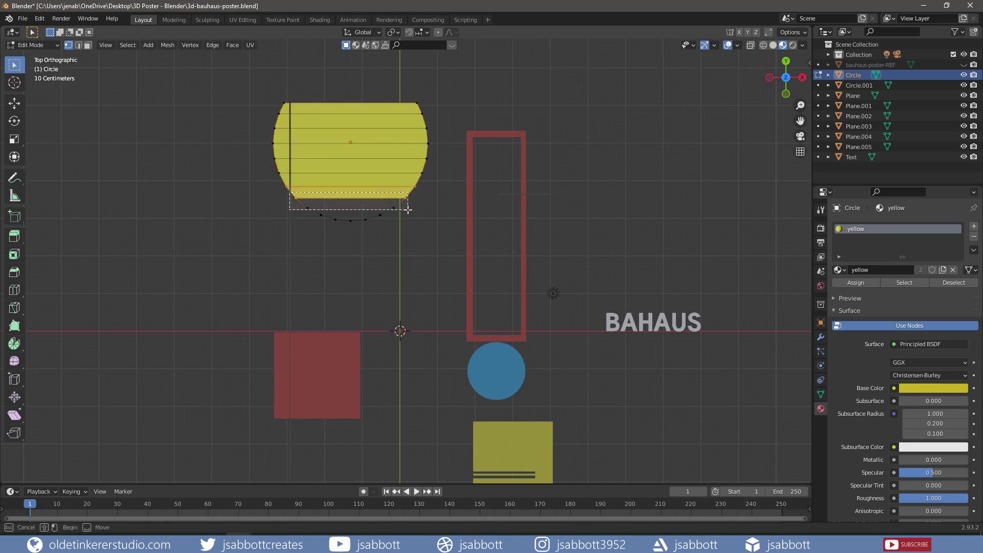
pyautogui.rightClick(354, 200)
pyautogui.press('Escape')
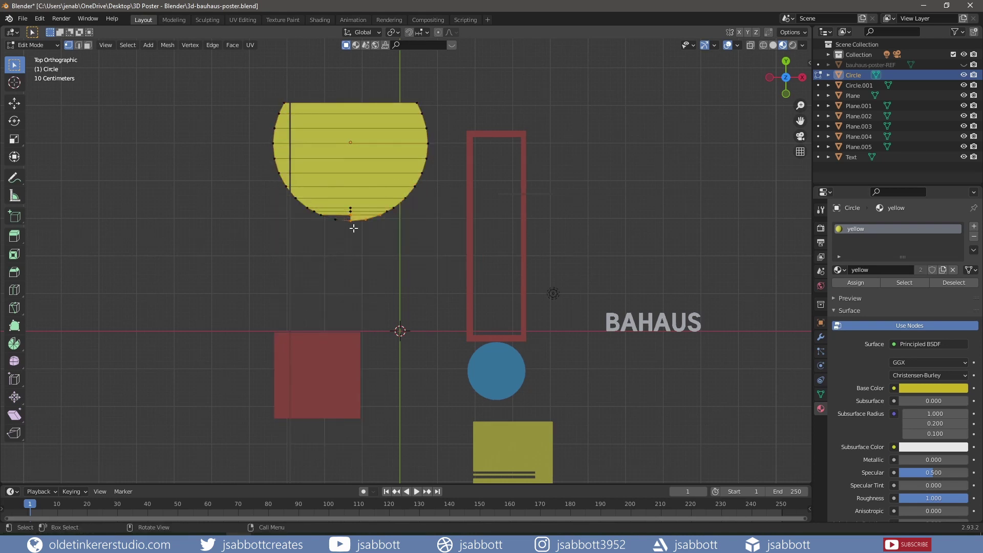
pyautogui.press('Tab')
pyautogui.click(963, 65)
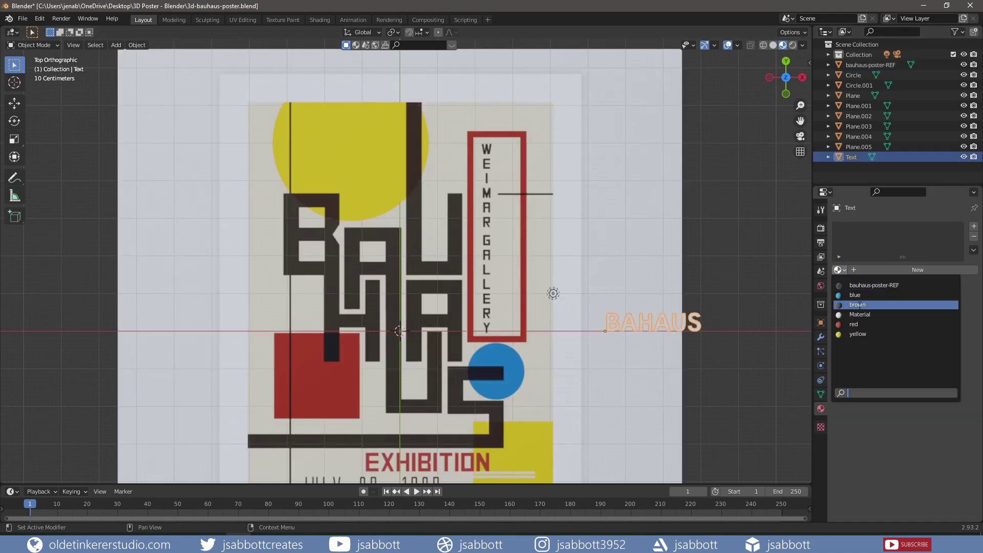
# Delete the old BAHAUS text object
pyautogui.keyDown('shift'); pyautogui.click(694, 322); pyautogui.keyUp('shift')
pyautogui.moveTo(643, 323); pyautogui.dragTo(579, 326)
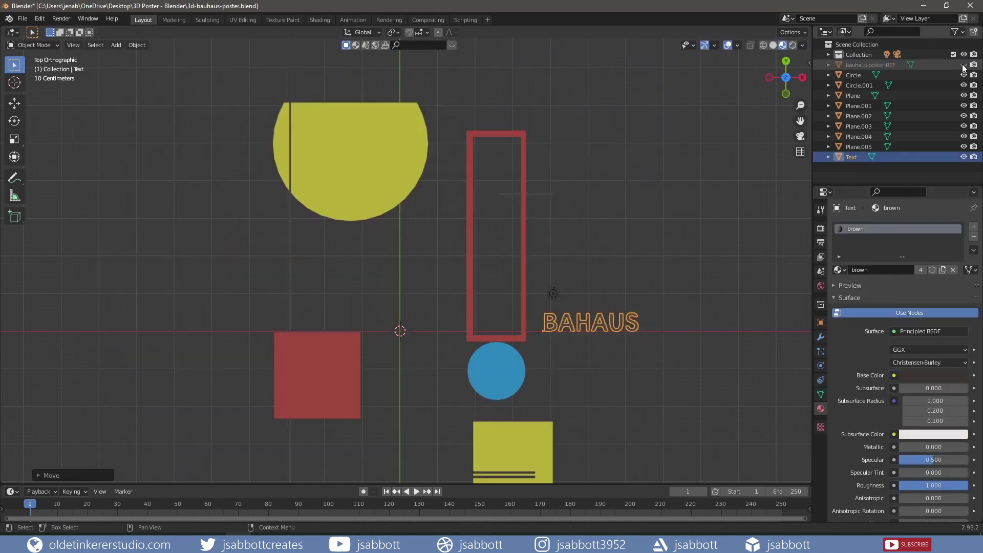
pyautogui.press('x')
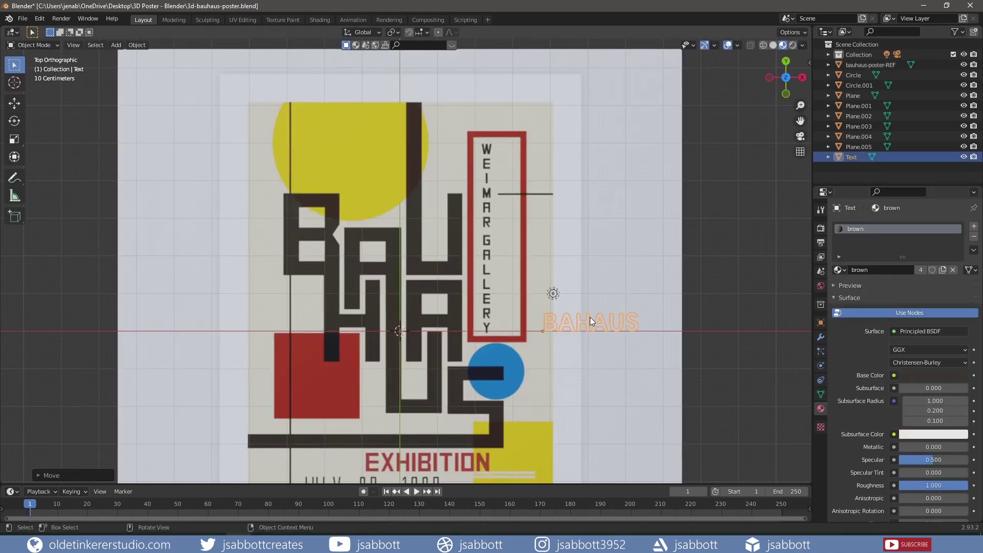
pyautogui.click(600, 251)
# Add a new text object and replace its placeholder with BAUHAUS
pyautogui.hotkey('shift', 'a')
pyautogui.click(629, 262)
pyautogui.press('Tab')
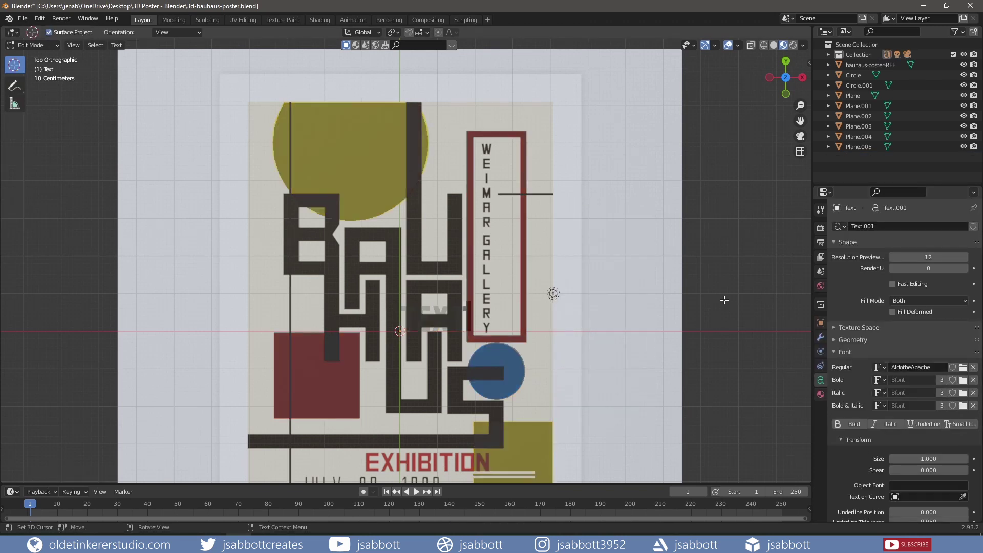
pyautogui.press('BackSpace')
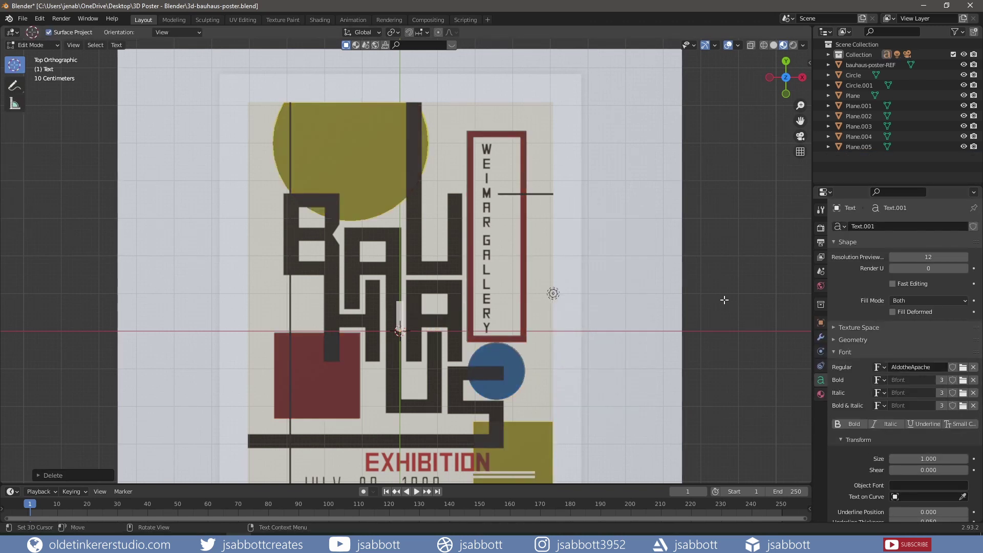
pyautogui.write('BAUHAUS')
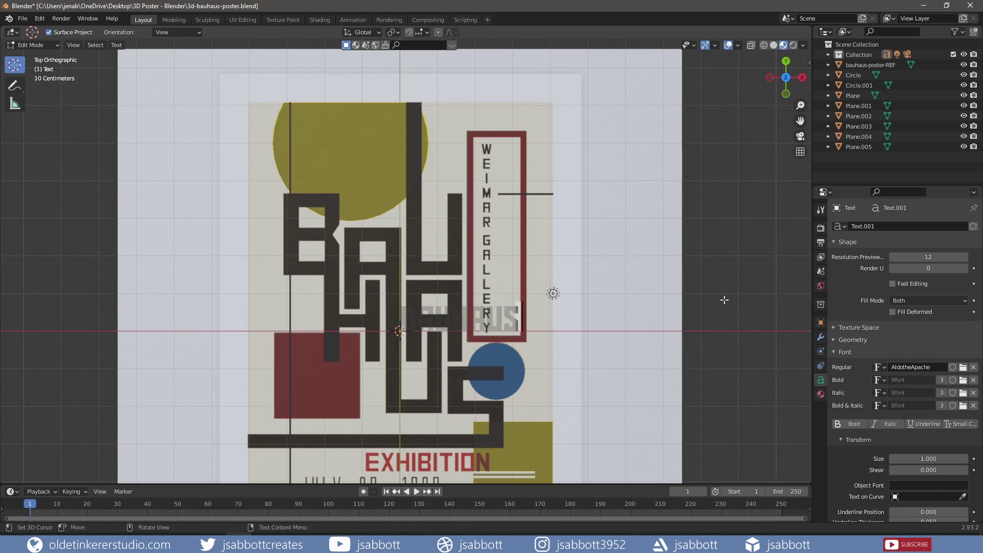
pyautogui.press('Tab')
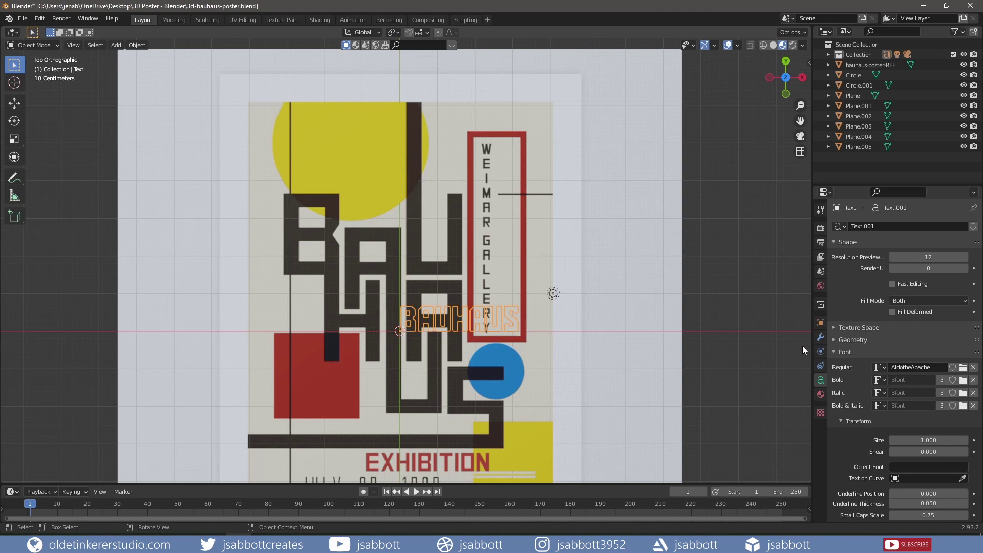
# Assign the existing brown material to the BAUHAUS text
pyautogui.click(821, 395)
pyautogui.click(840, 270)
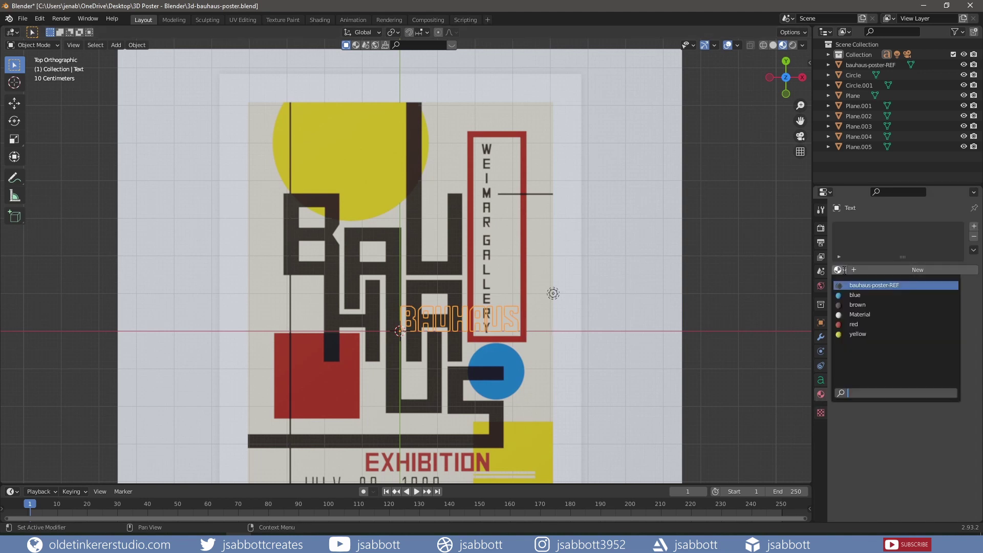
pyautogui.click(857, 305)
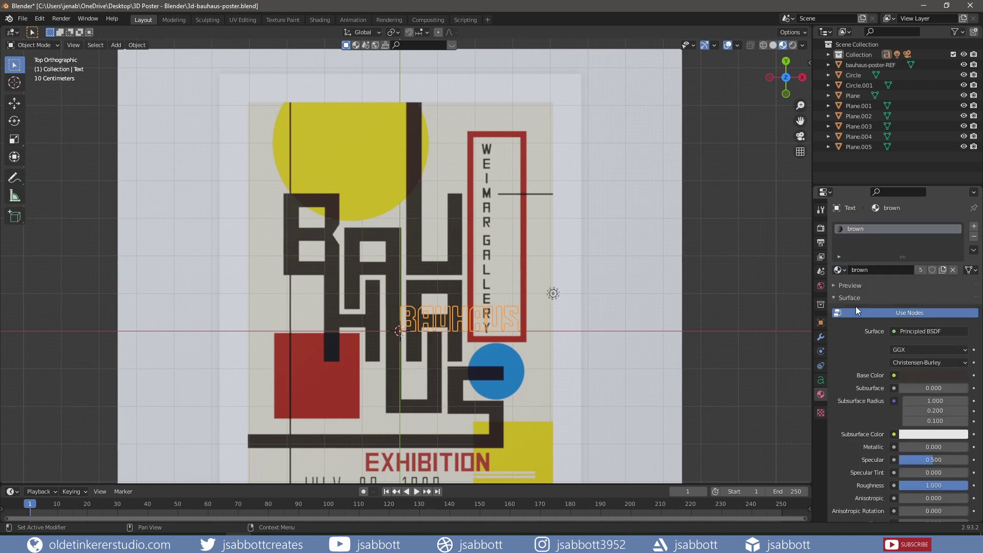
# Convert the text to a mesh and move it along X to the poster's right
pyautogui.rightClick(512, 319)
pyautogui.moveTo(464, 319)
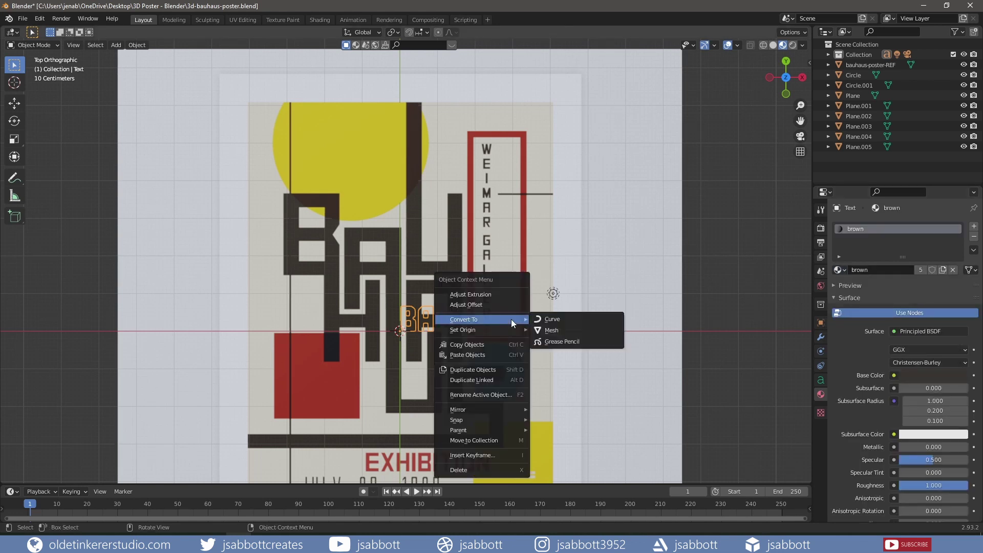
pyautogui.click(558, 329)
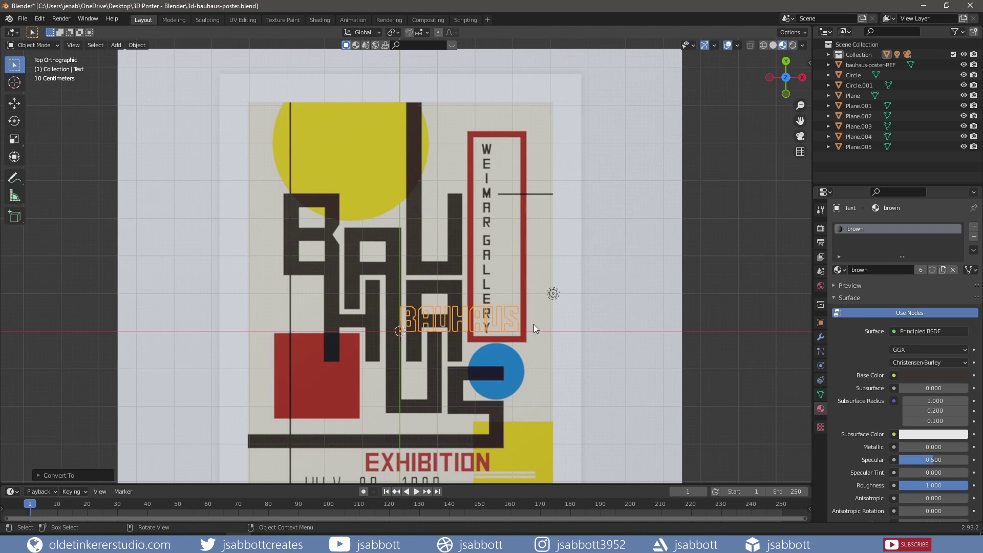
pyautogui.press('g')
pyautogui.press('x')
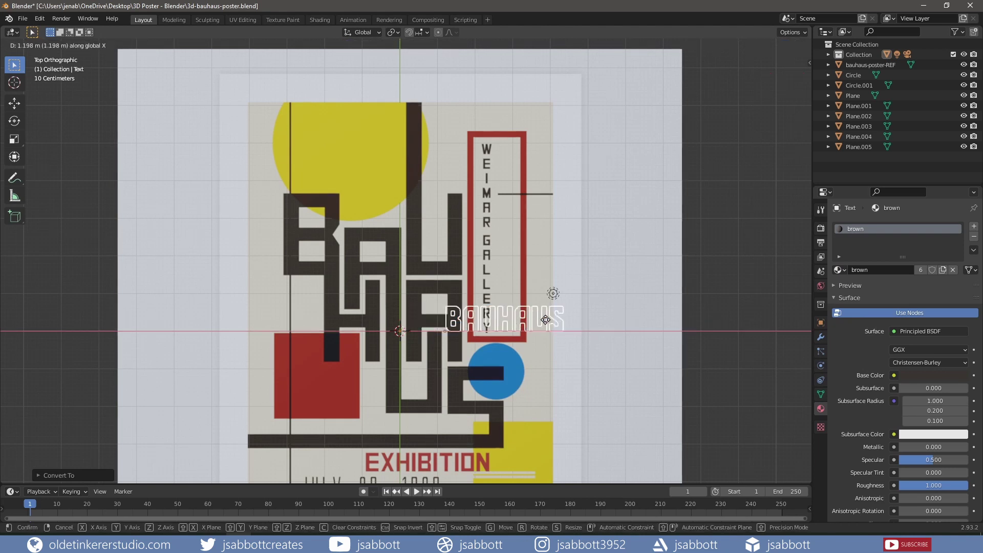
pyautogui.click(641, 317)
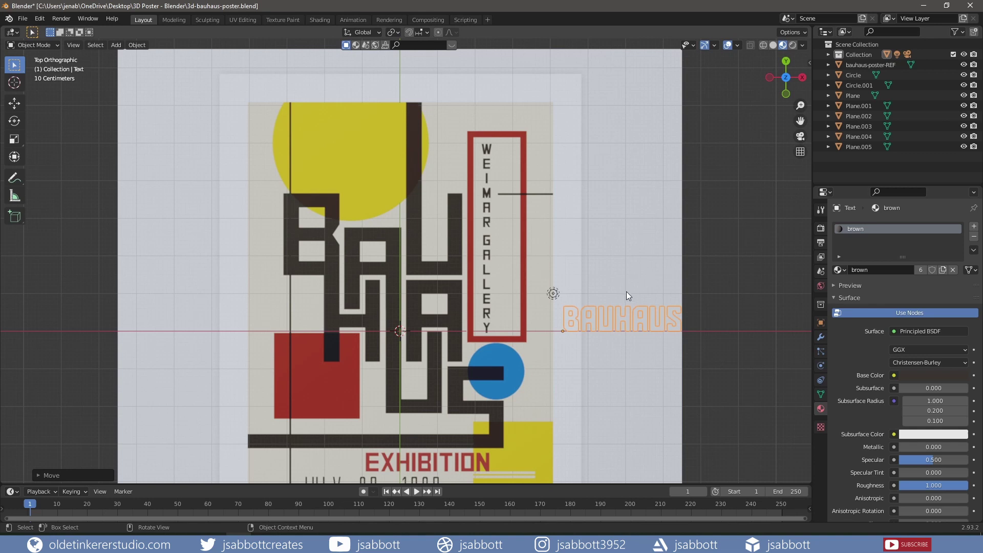
# Separate the B and A letters from the BAUHAUS mesh by selection in Edit Mode
pyautogui.press('Tab')
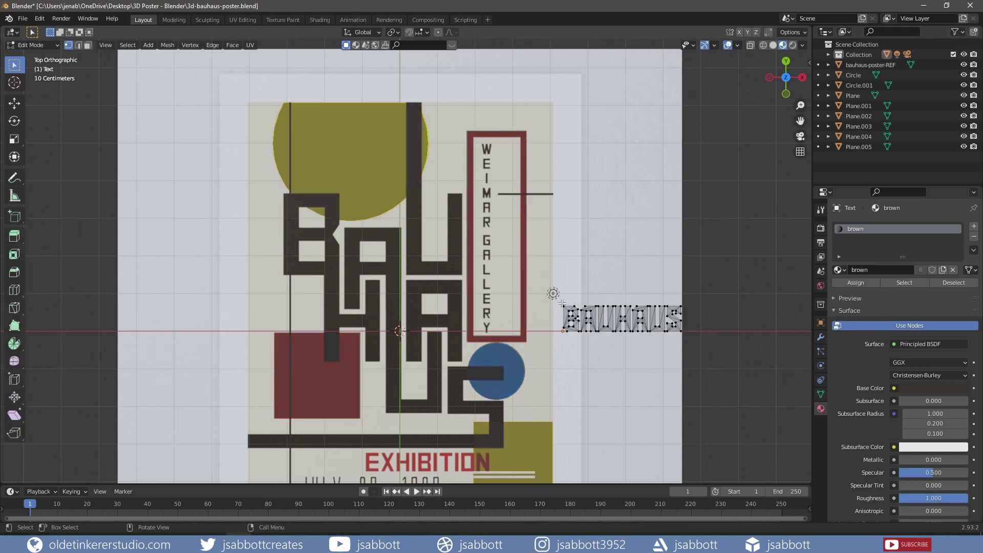
pyautogui.press('l')
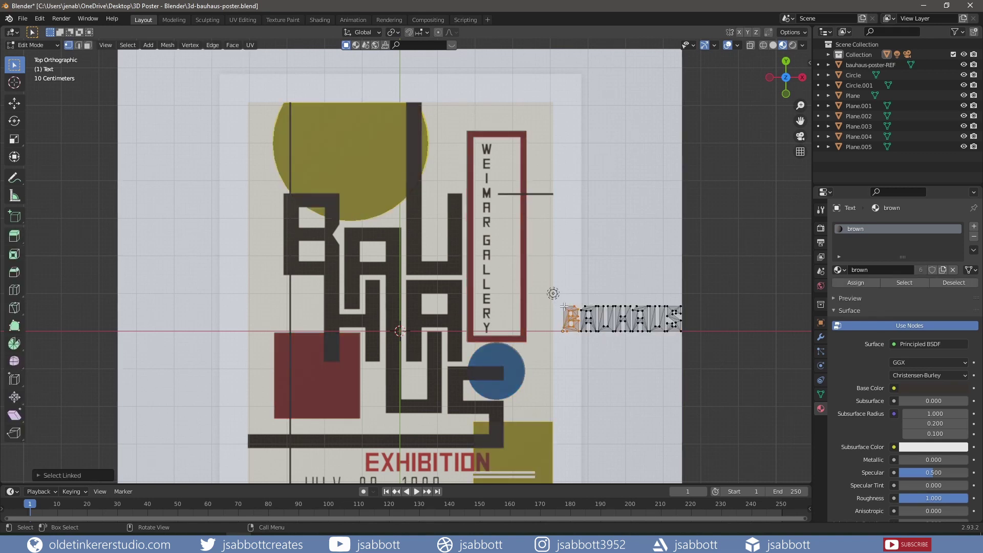
pyautogui.press('p')
pyautogui.click(563, 306)
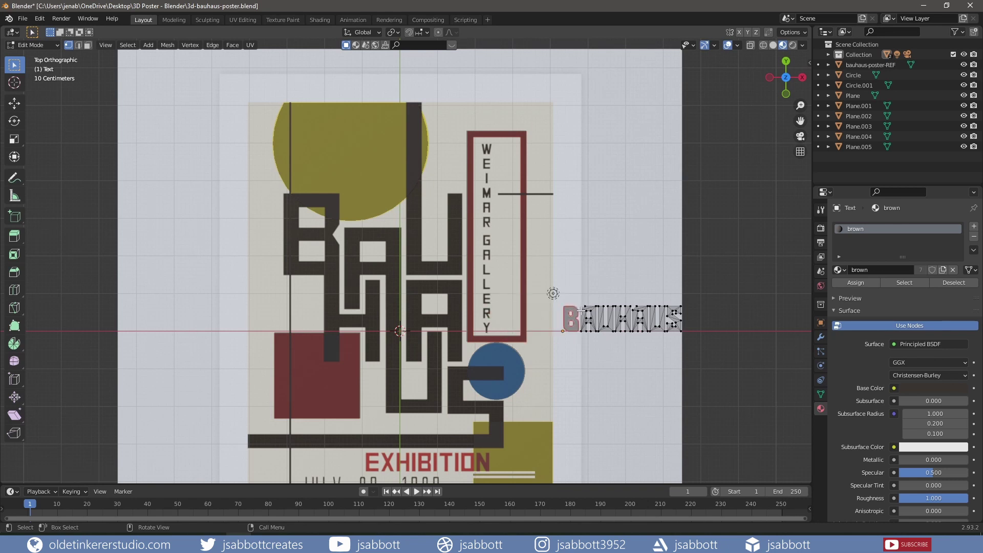
pyautogui.press('l')
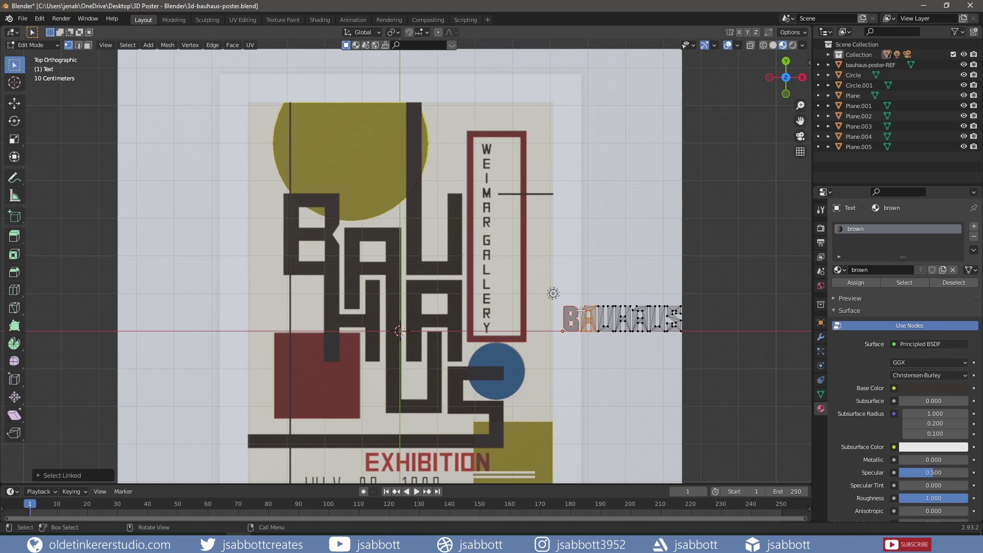
pyautogui.press('p')
pyautogui.click(581, 311)
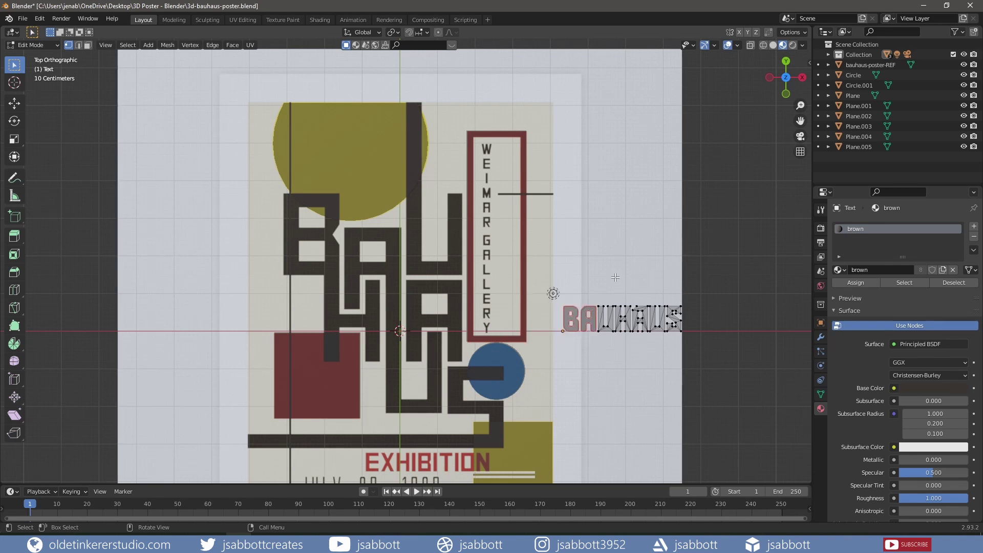
pyautogui.press('Tab')
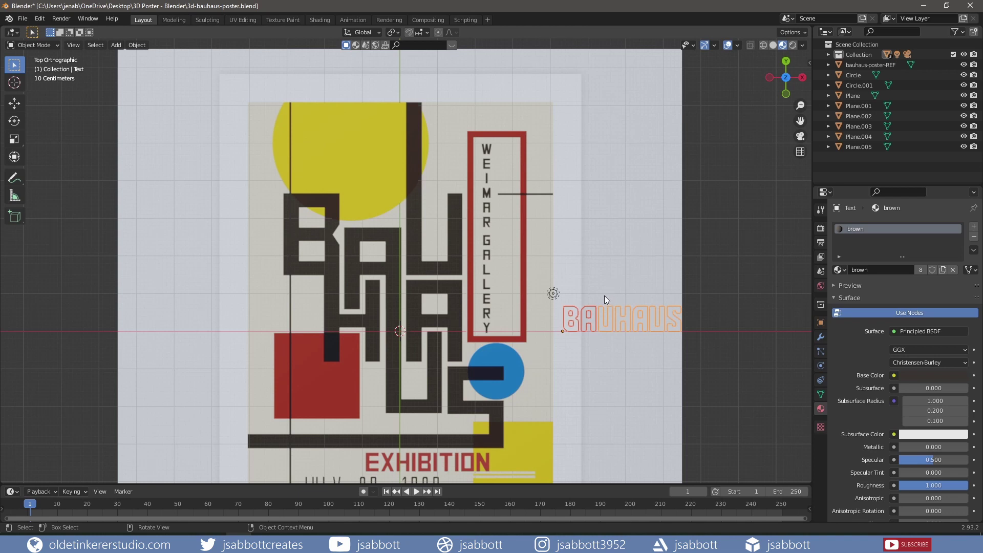
pyautogui.click(573, 321)
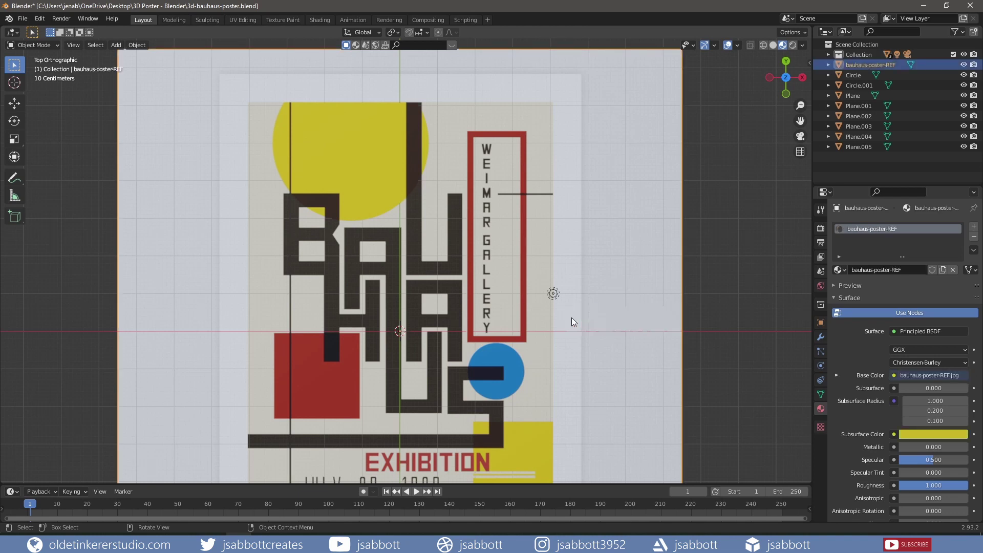
pyautogui.click(604, 330)
pyautogui.click(964, 65)
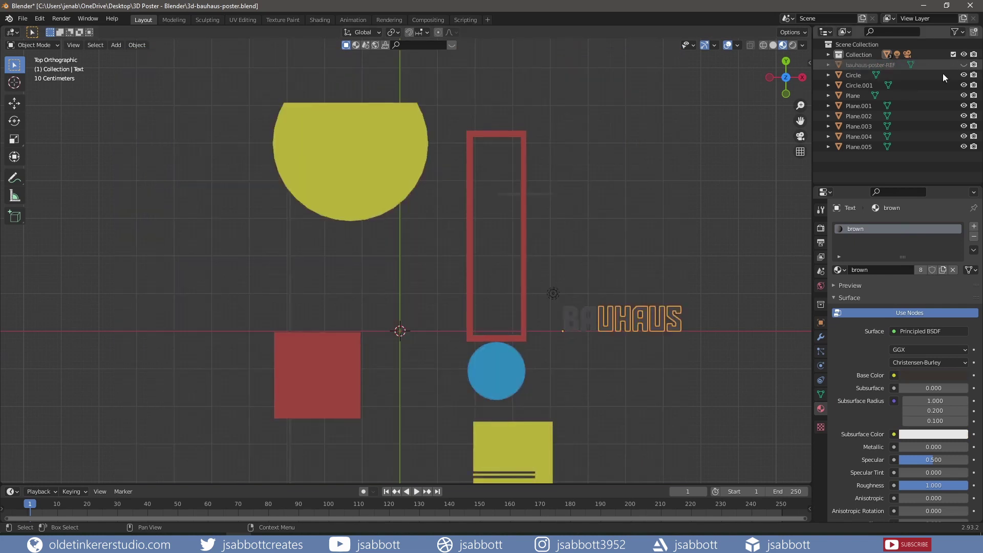
pyautogui.click(590, 317)
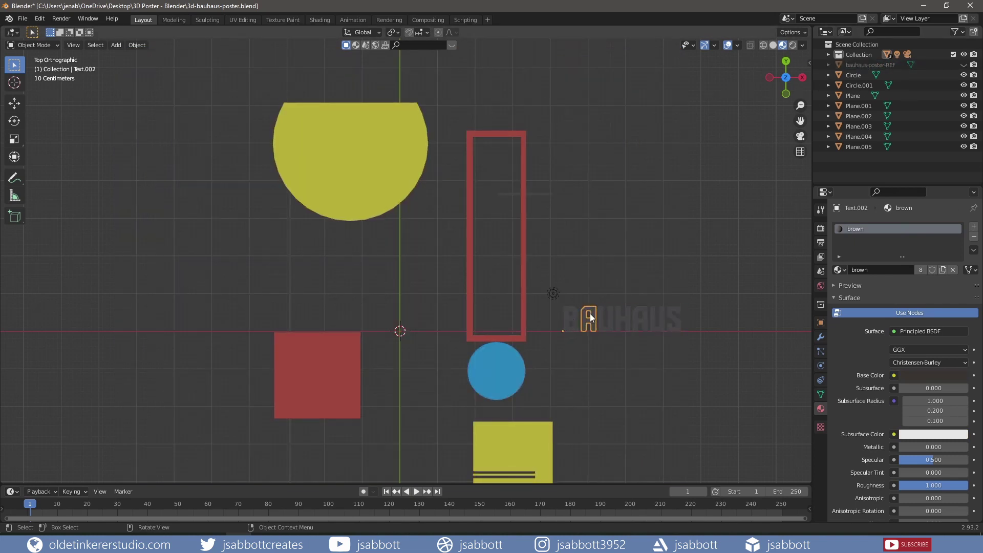
pyautogui.click(567, 313)
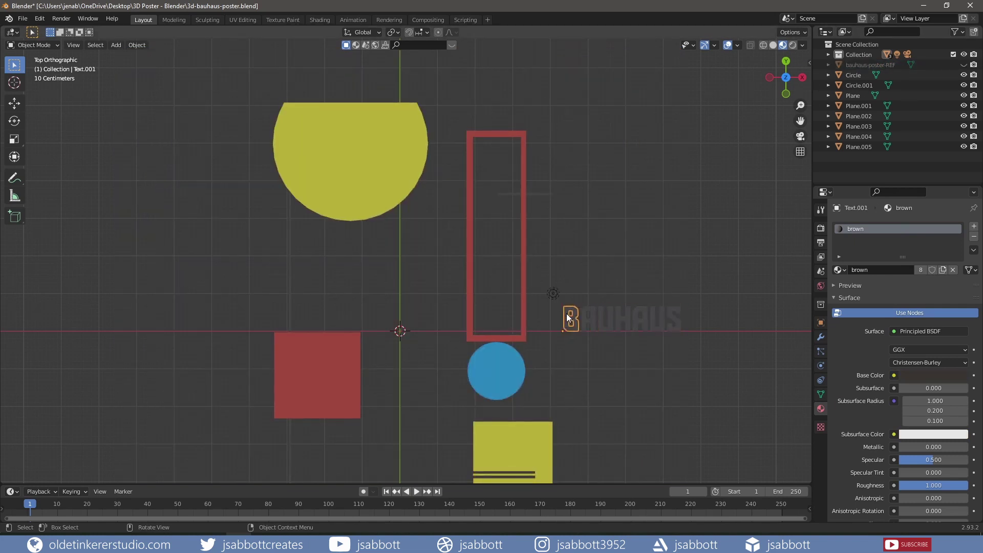
pyautogui.click(864, 147)
pyautogui.click(860, 134)
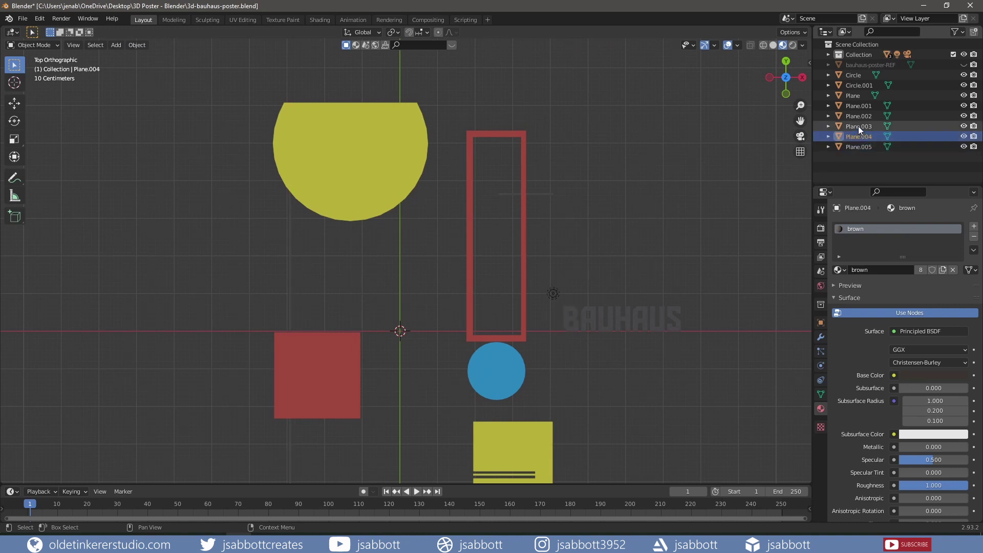
pyautogui.click(858, 126)
pyautogui.click(857, 105)
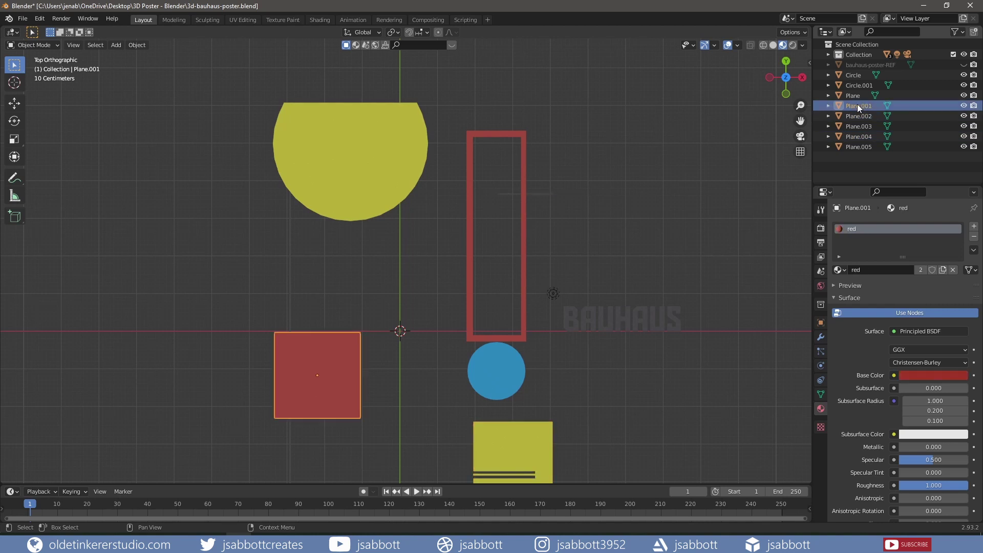
pyautogui.click(857, 96)
pyautogui.click(850, 75)
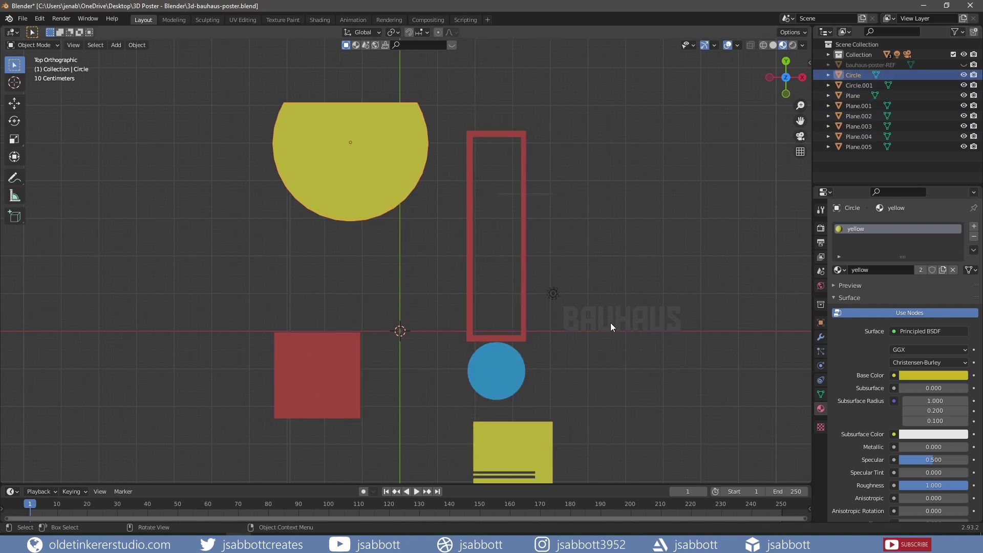
pyautogui.click(594, 320)
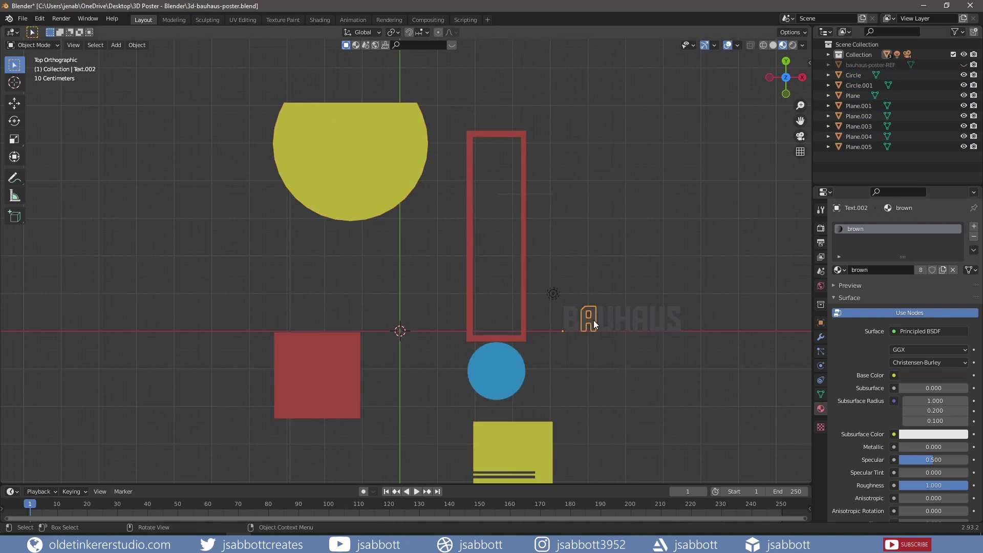
pyautogui.press('Tab')
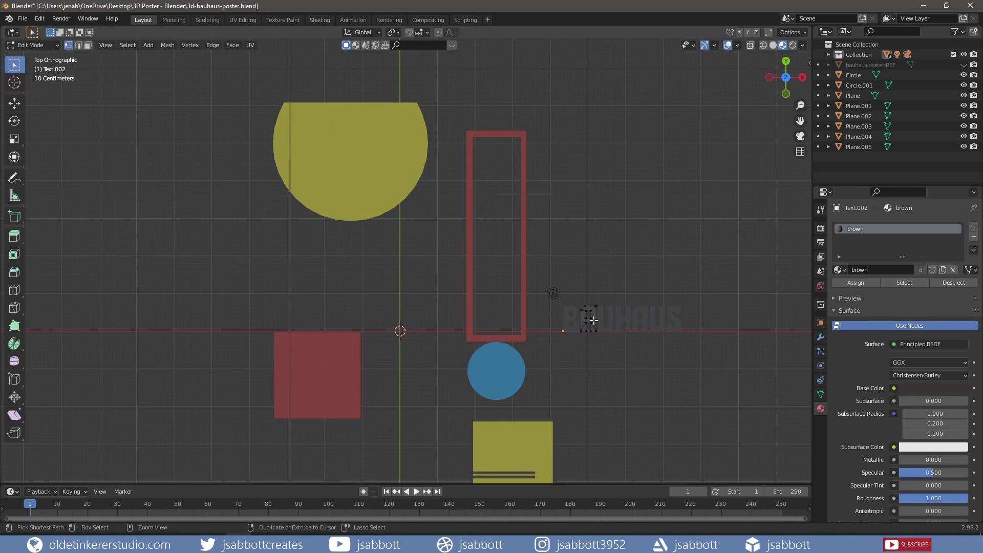
pyautogui.hotkey('ctrl', 'z')
pyautogui.hotkey('ctrl', 'z')
pyautogui.hotkey('ctrl', 'z')
pyautogui.hotkey('ctrl', 'z')
pyautogui.hotkey('ctrl', 'z')
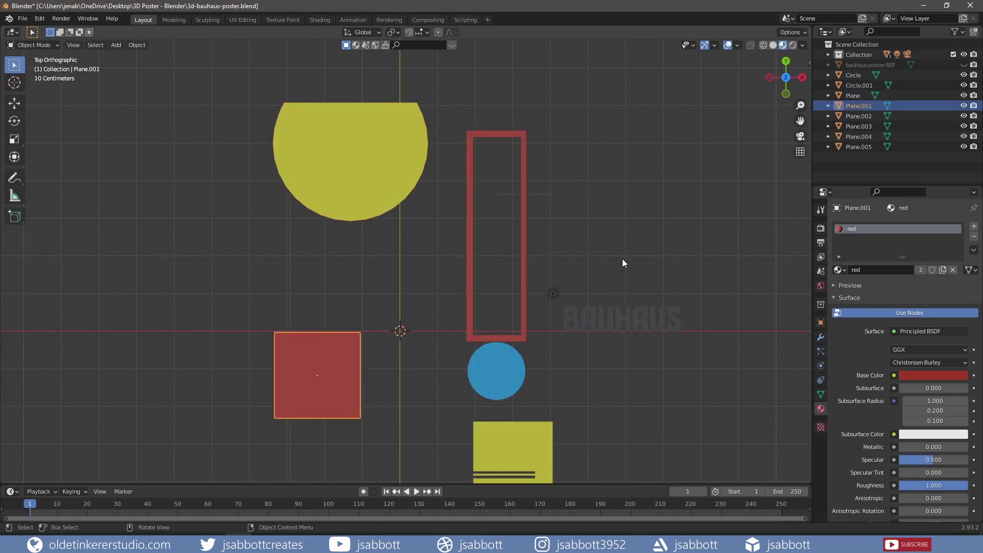
pyautogui.hotkey('ctrl', 'z')
pyautogui.hotkey('ctrl', 'z')
pyautogui.hotkey('ctrl', 'z')
pyautogui.hotkey('ctrl', 'z')
pyautogui.hotkey('ctrl', 'z')
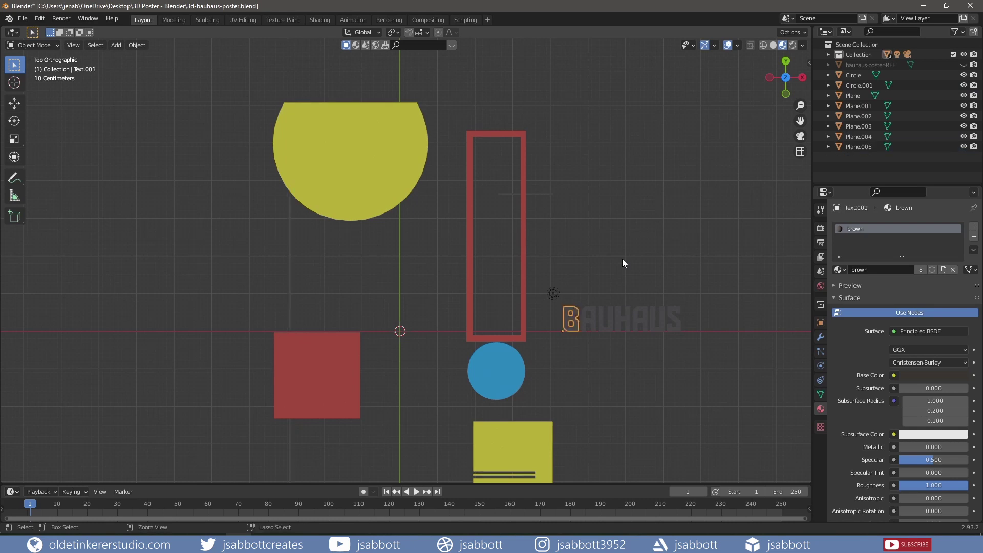
pyautogui.hotkey('ctrl', 'z')
pyautogui.hotkey('ctrl', 'z')
pyautogui.hotkey('ctrl', 'z')
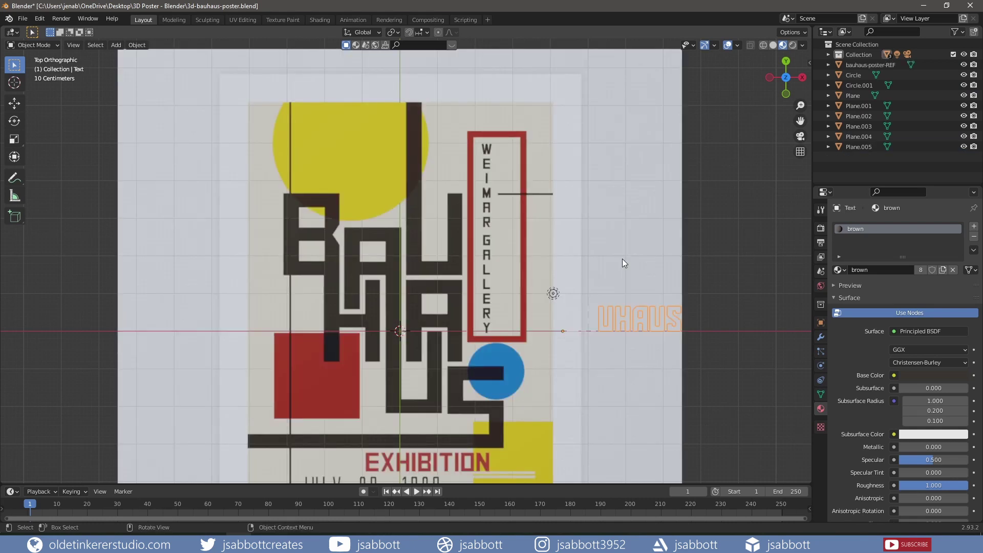
pyautogui.hotkey('ctrl', 'z')
pyautogui.hotkey('ctrl', 'z')
# Restore the unsplit BAUHAUS mesh and separate the B letter into its own object
pyautogui.press('Tab')
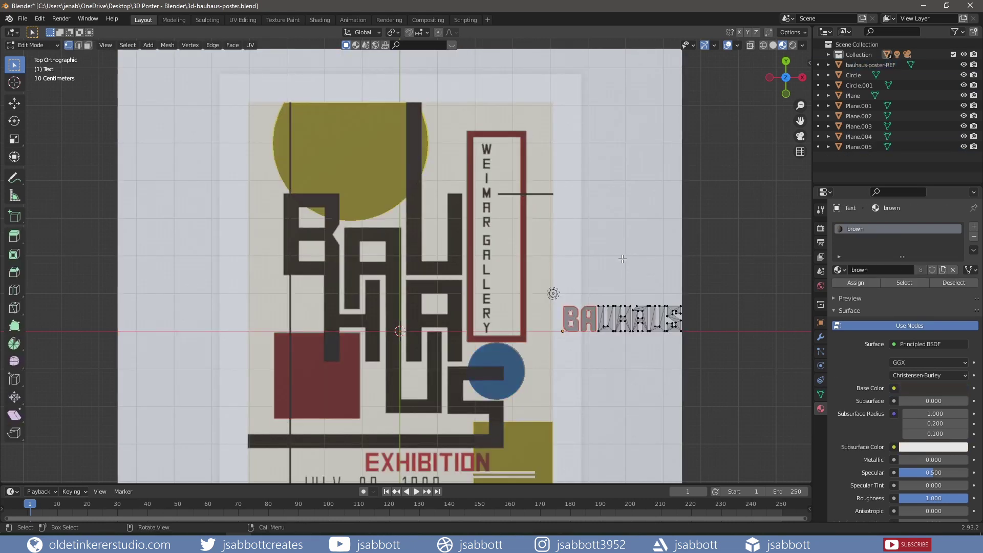
pyautogui.hotkey('ctrl', 'shift', 'z')
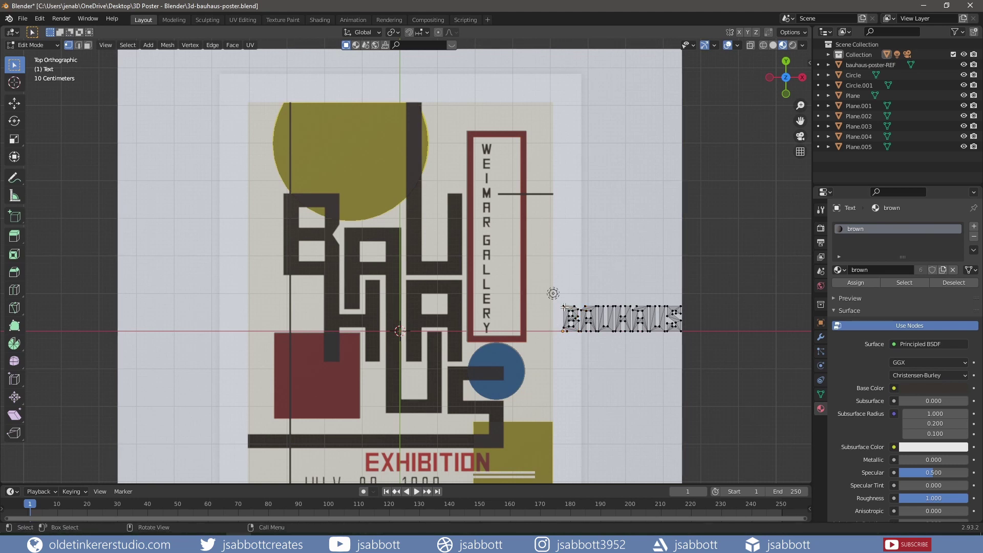
pyautogui.hotkey('ctrl', 'l')
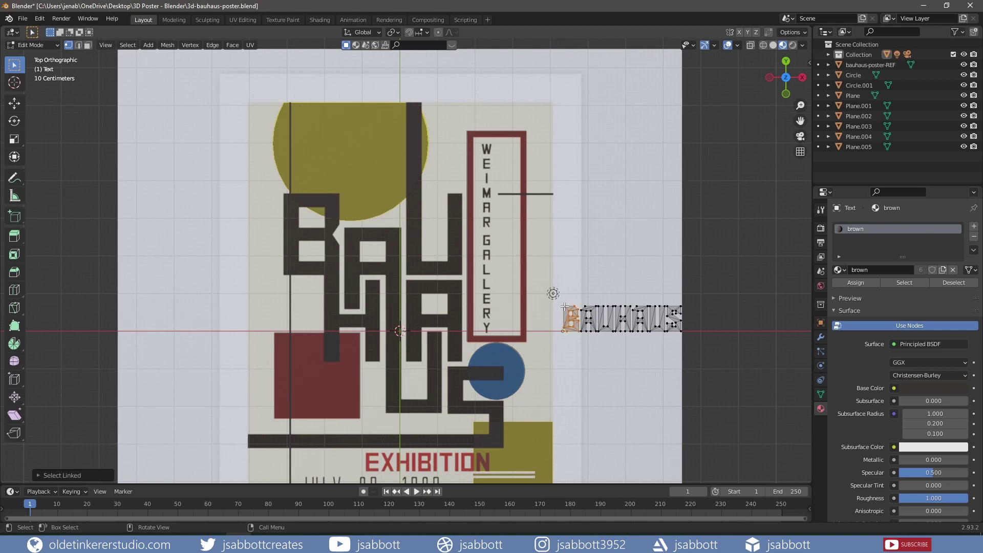
pyautogui.press('p')
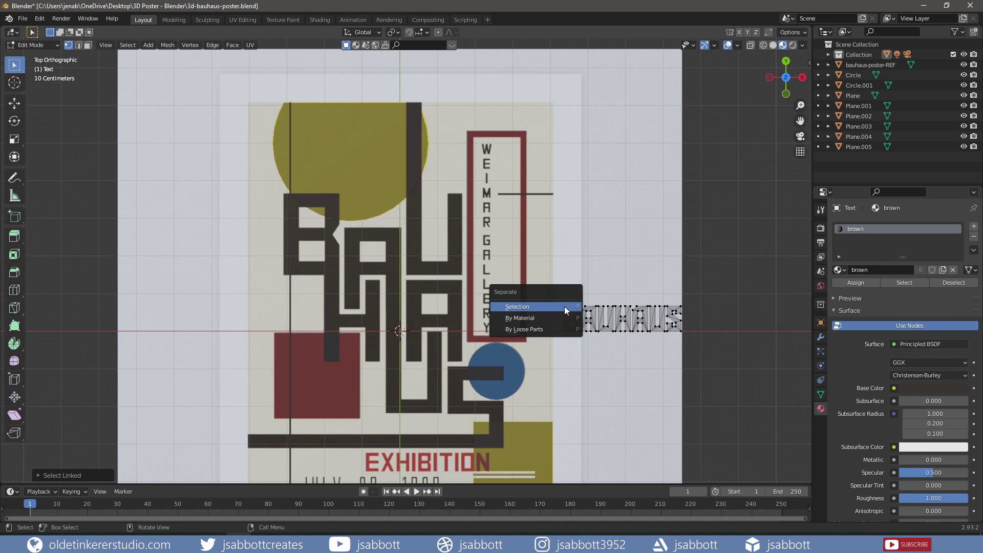
pyautogui.click(564, 306)
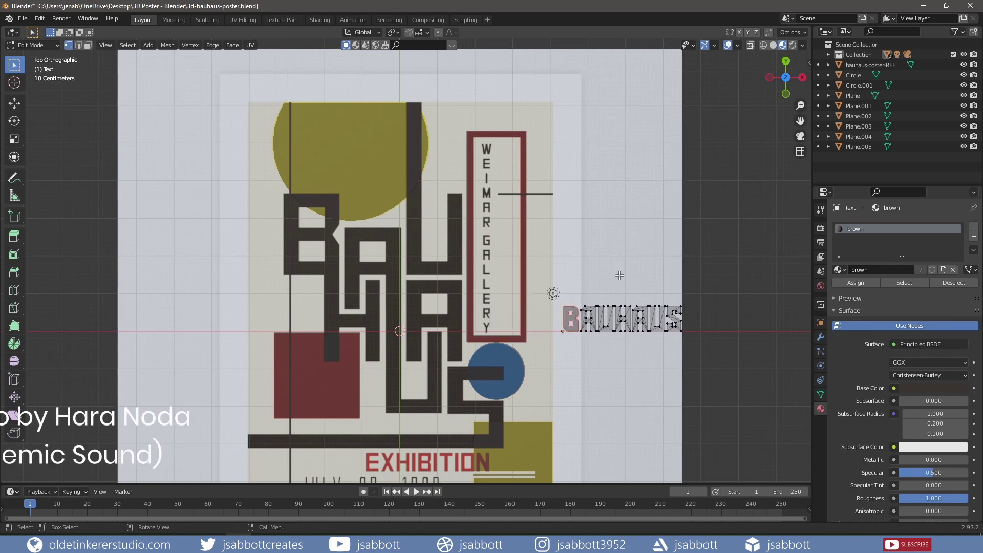
pyautogui.press('Tab')
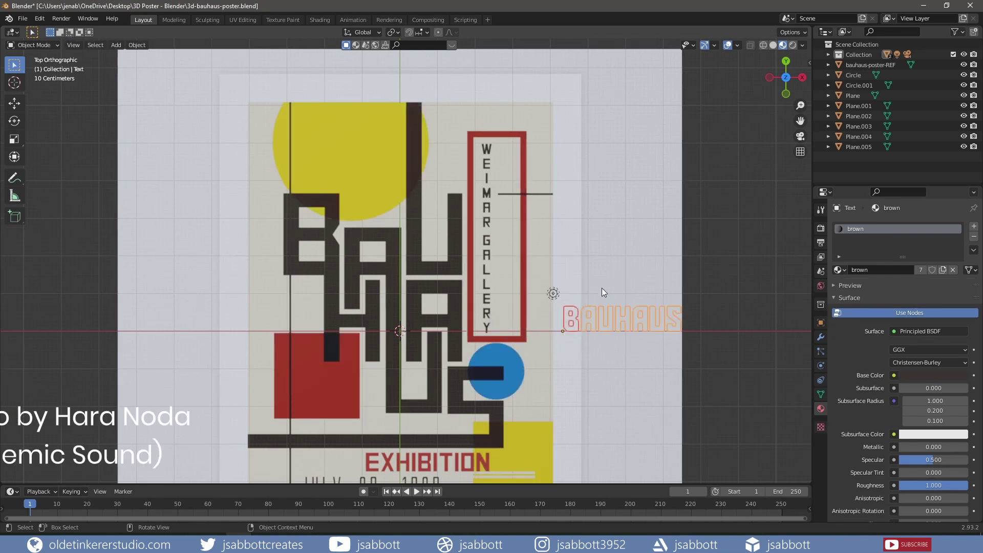
pyautogui.click(572, 313)
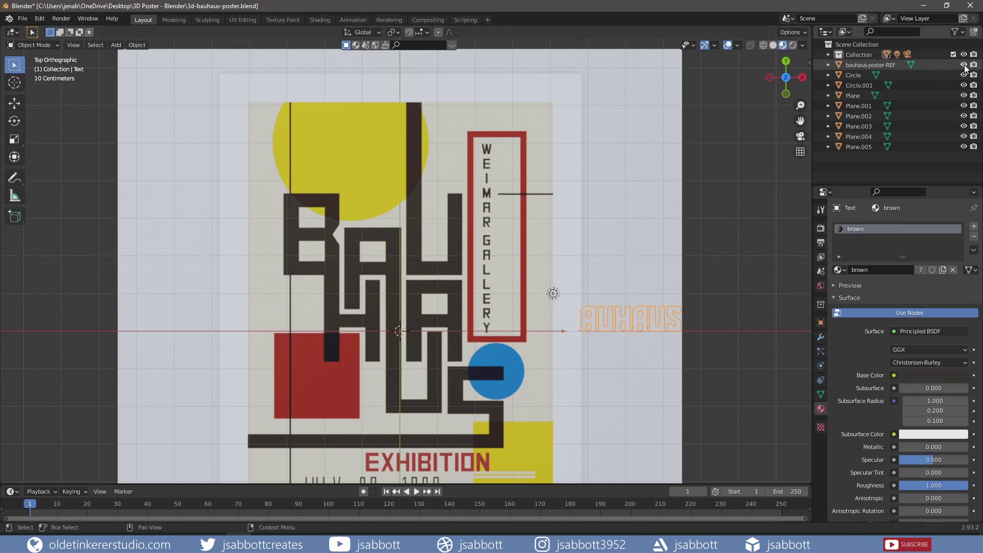
# Hide the poster reference and separate the first A from the AUHAUS mesh
pyautogui.click(963, 64)
pyautogui.click(565, 310)
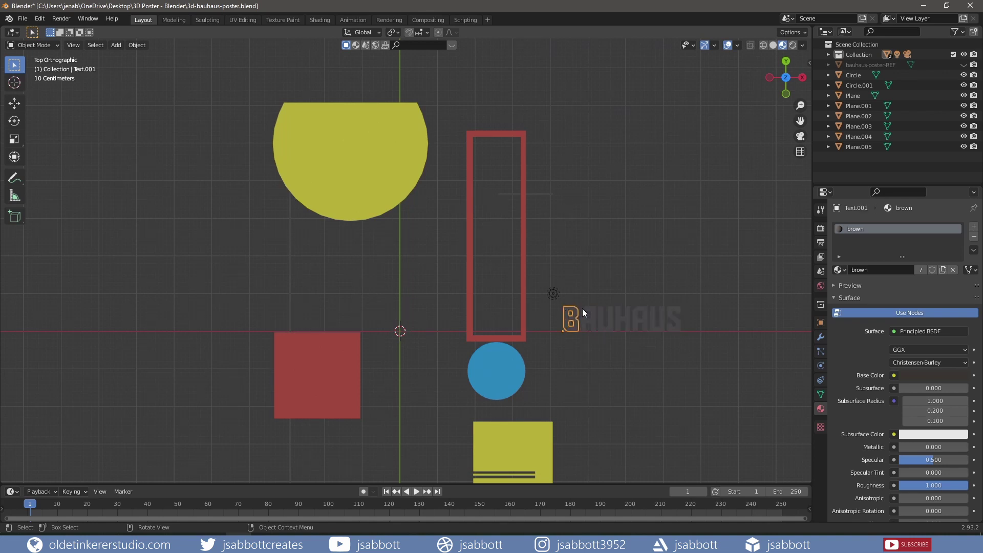
pyautogui.click(584, 313)
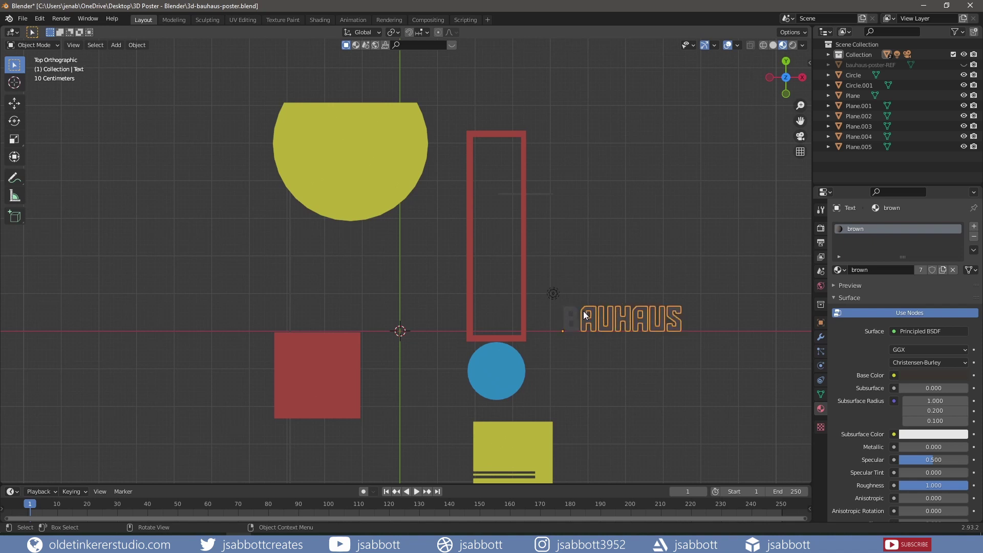
pyautogui.press('Tab')
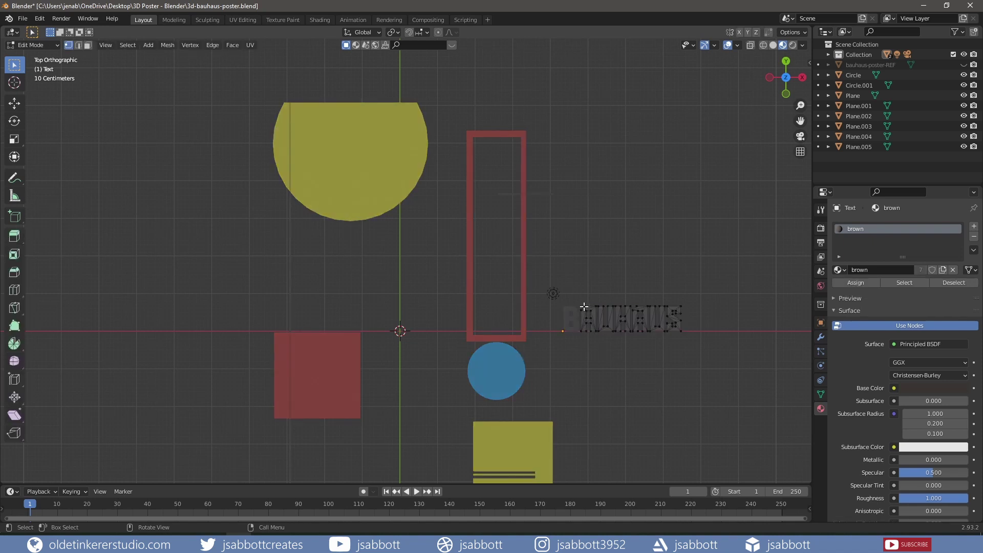
pyautogui.press('l')
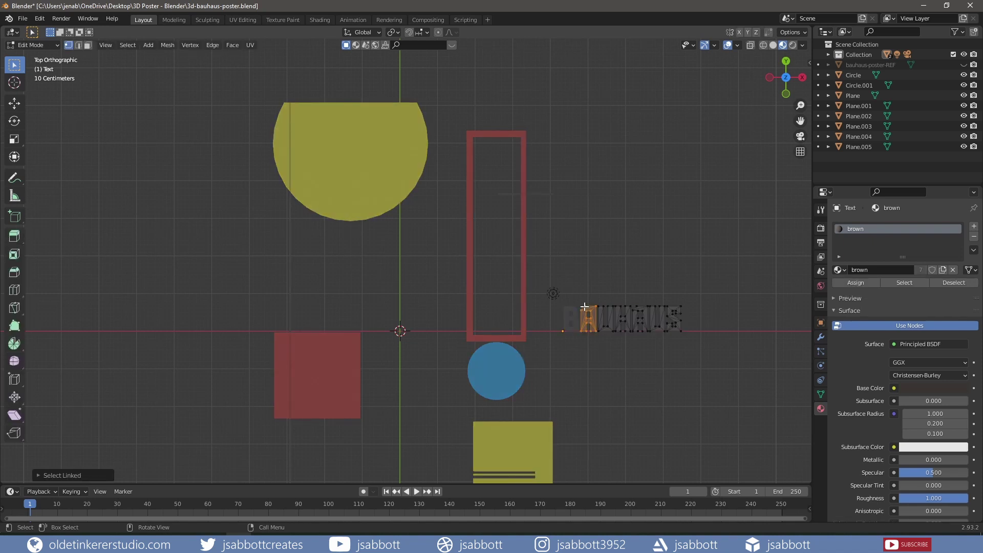
pyautogui.press('p')
pyautogui.click(585, 307)
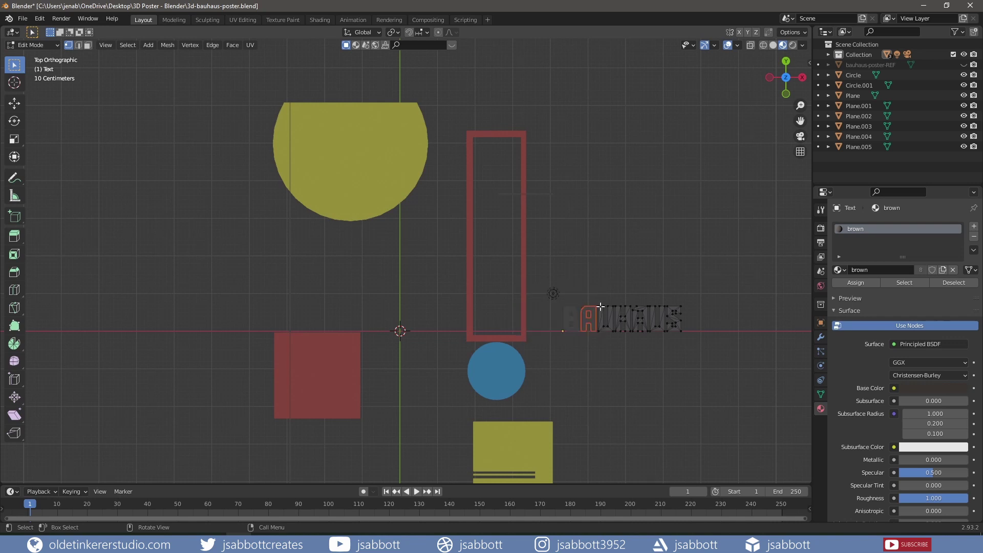
pyautogui.press('Tab')
# Separate the U and H letters from the remaining text mesh
pyautogui.press('Tab')
pyautogui.press('l')
pyautogui.press('p')
pyautogui.click(602, 305)
pyautogui.press('Tab')
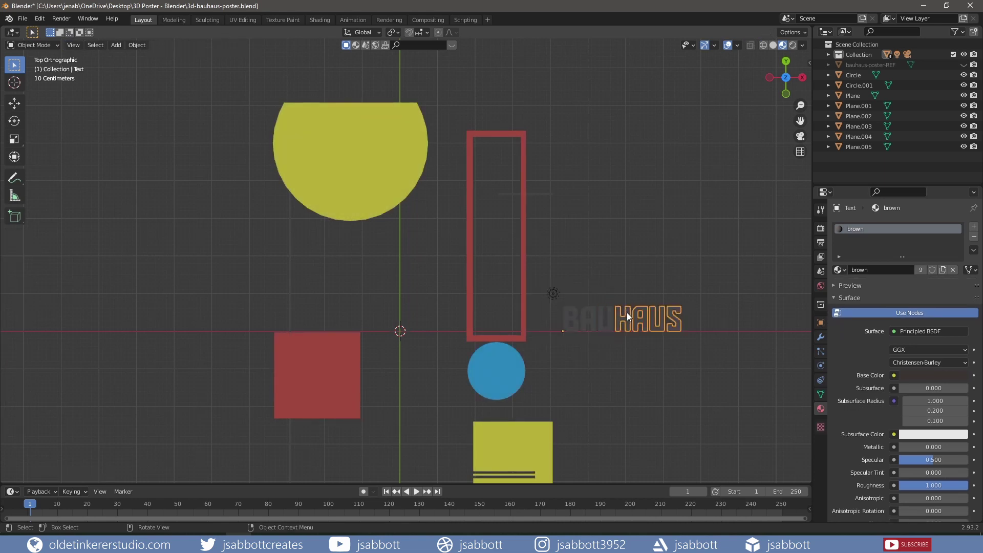
pyautogui.press('Tab')
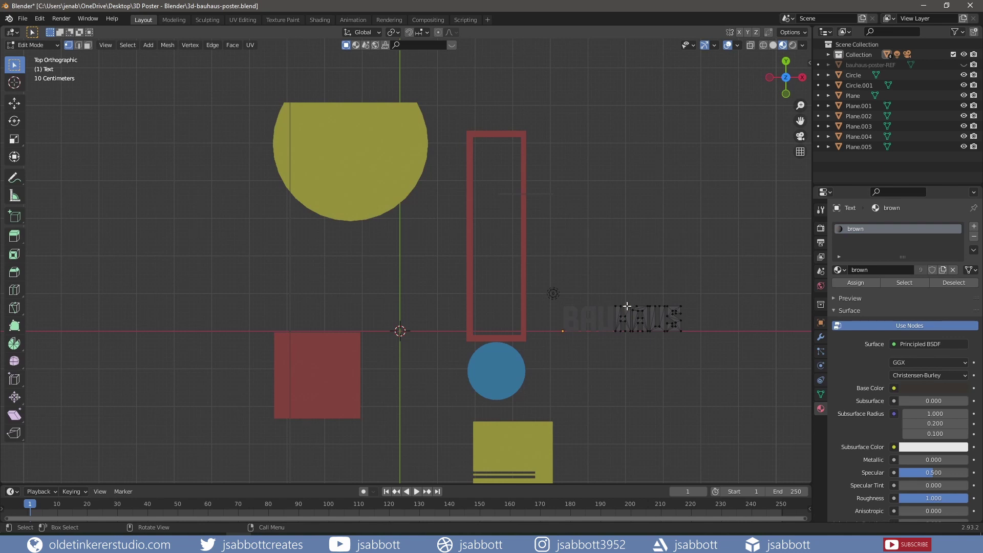
pyautogui.press('l')
pyautogui.press('p')
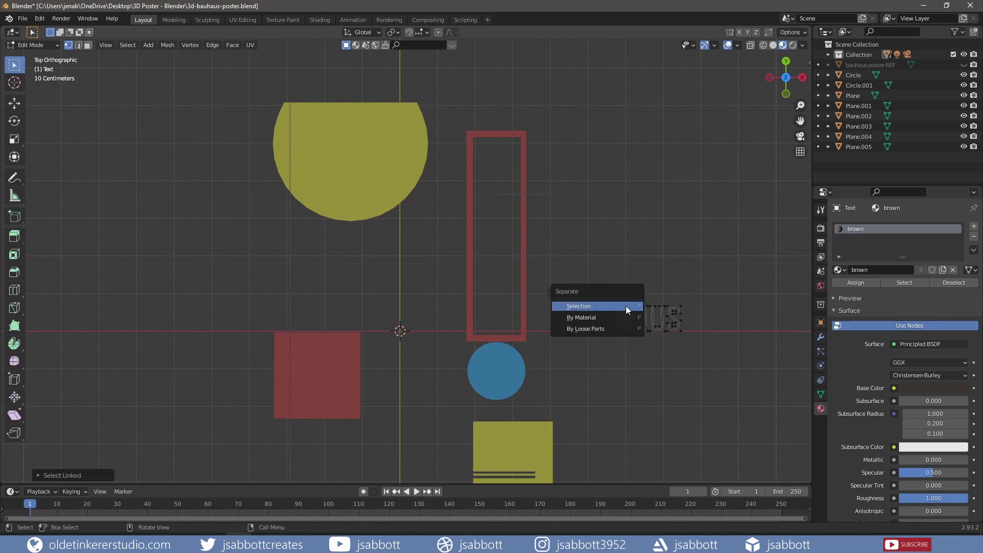
pyautogui.click(626, 306)
pyautogui.press('Tab')
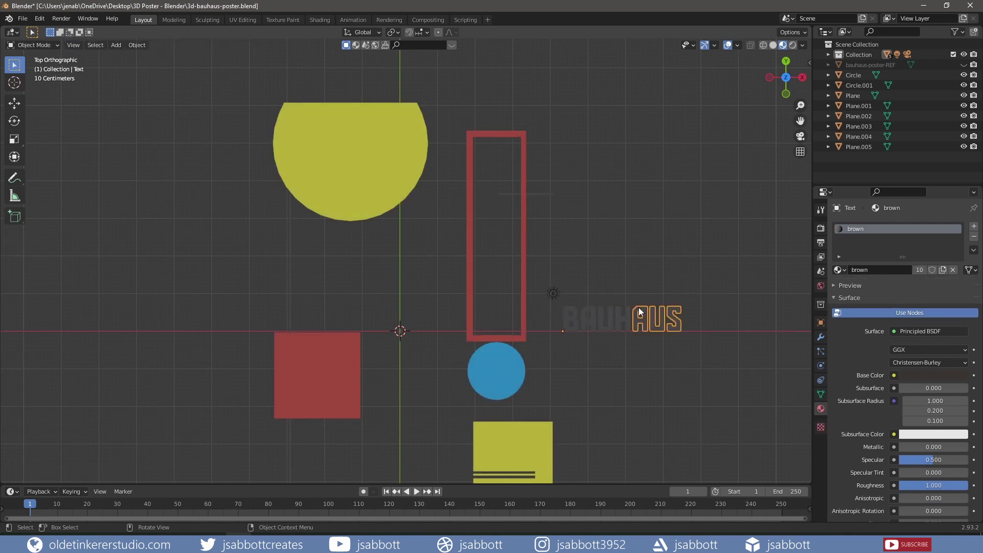
# Separate the second A and the final U, leaving S on its own
pyautogui.press('Tab')
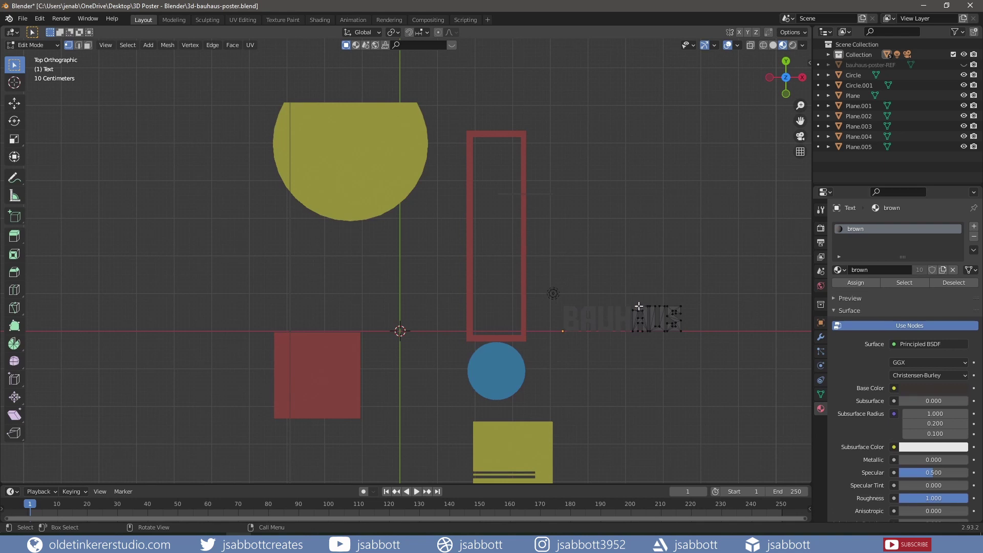
pyautogui.press('l')
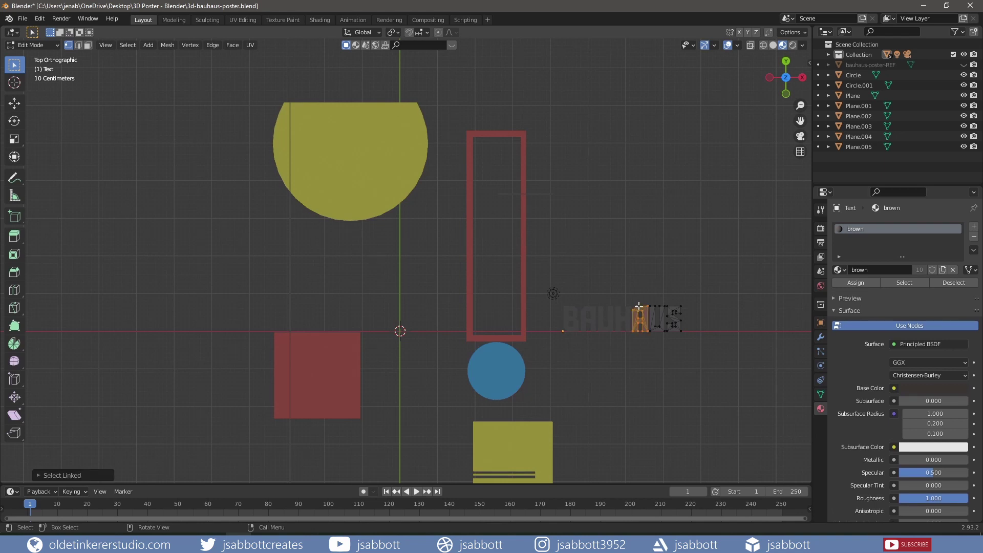
pyautogui.press('p')
pyautogui.click(638, 306)
pyautogui.press('Tab')
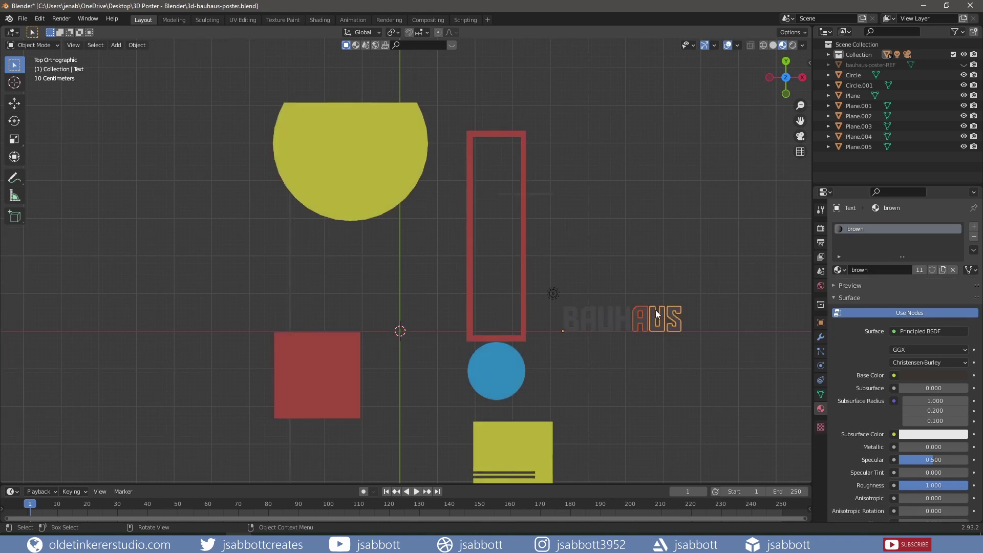
pyautogui.click(654, 310)
pyautogui.press('Tab')
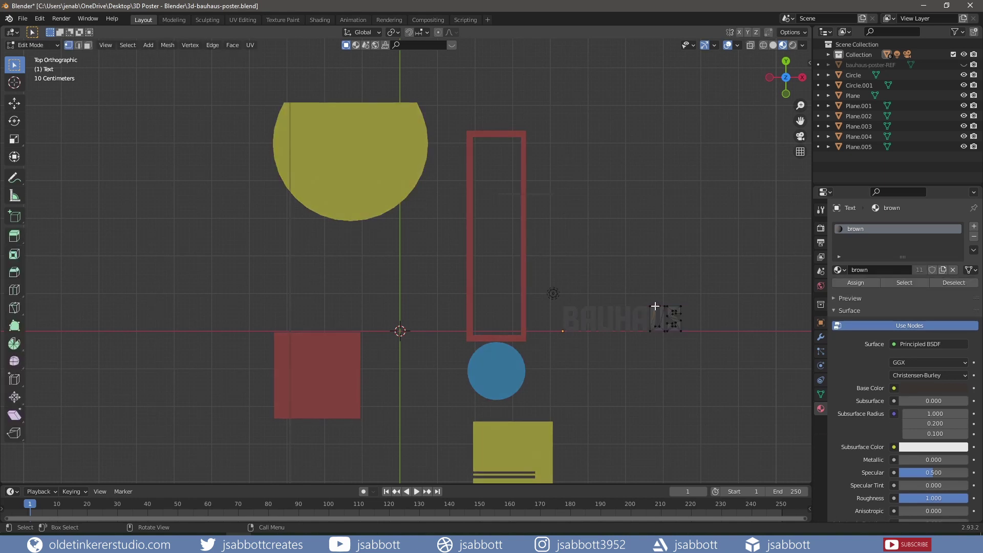
pyautogui.press('l')
pyautogui.press('p')
pyautogui.click(655, 306)
# Check the leftover S letter and box-select all the BAUHAUS letter objects
pyautogui.press('Tab')
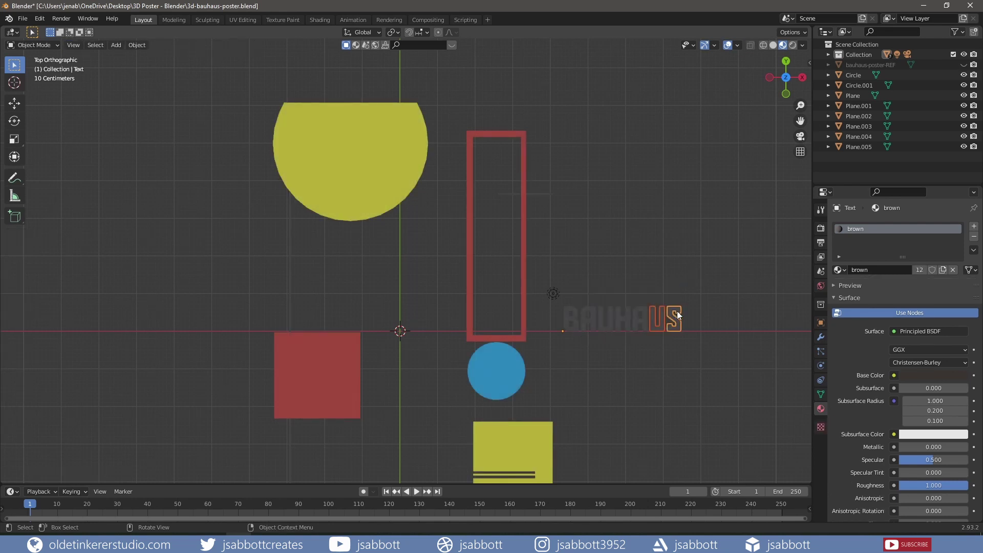
pyautogui.press('Tab')
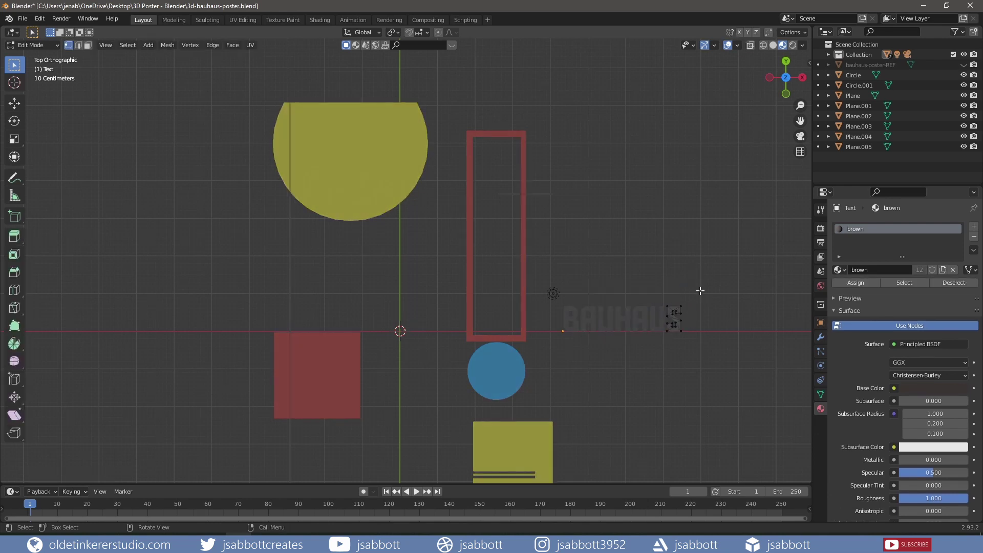
pyautogui.press('Tab')
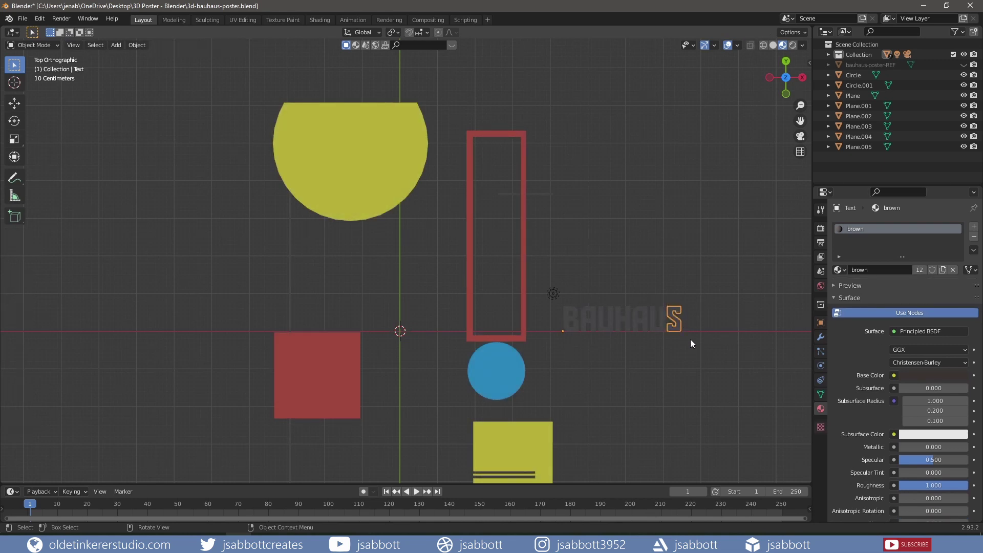
pyautogui.moveTo(690, 339); pyautogui.dragTo(561, 302)
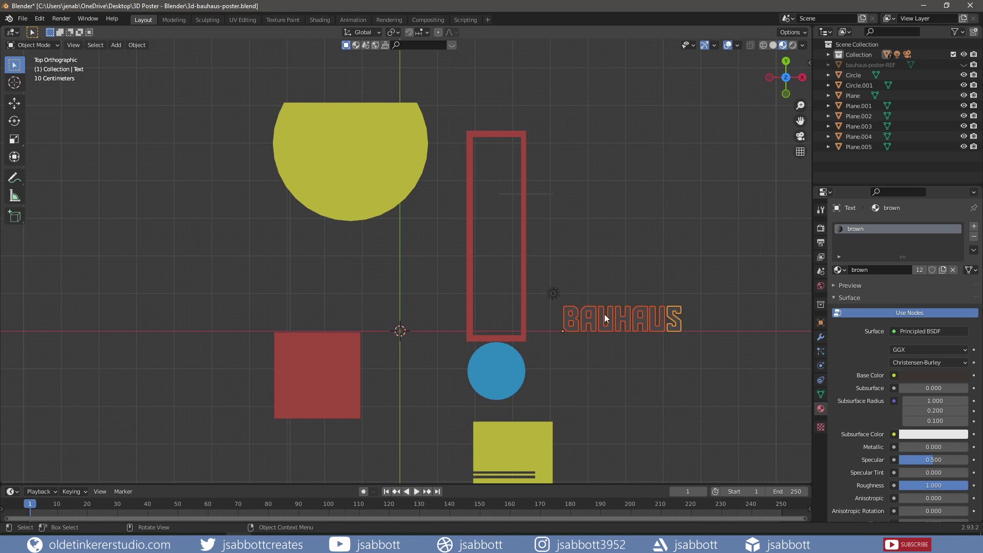
# Move the BAUHAUS letters aside along X and show the poster reference again
pyautogui.press('g')
pyautogui.press('x')
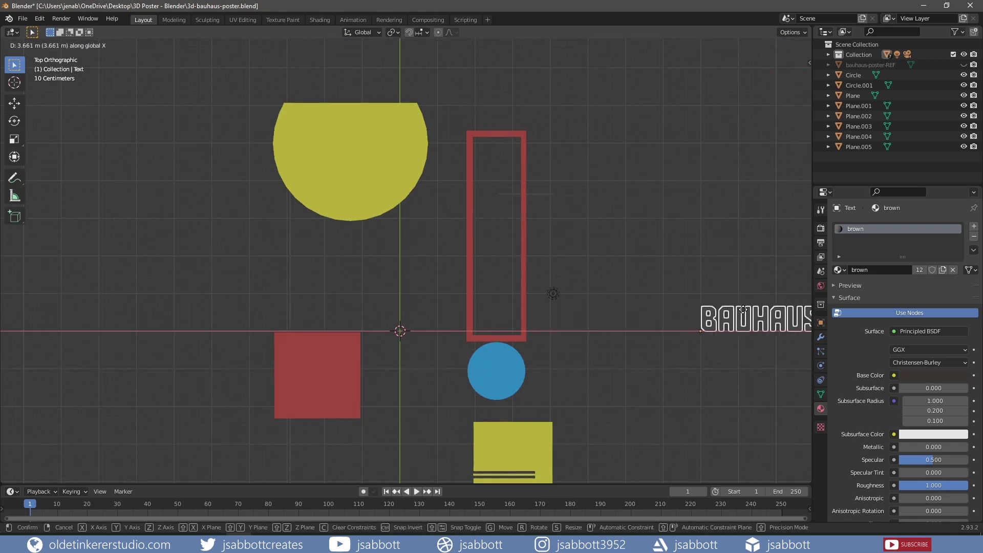
pyautogui.click(765, 310)
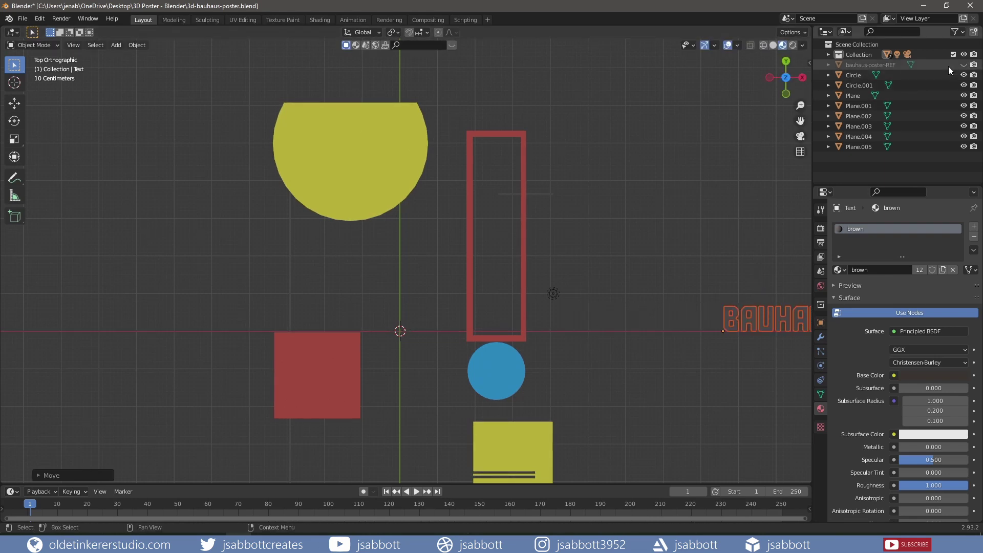
pyautogui.click(963, 65)
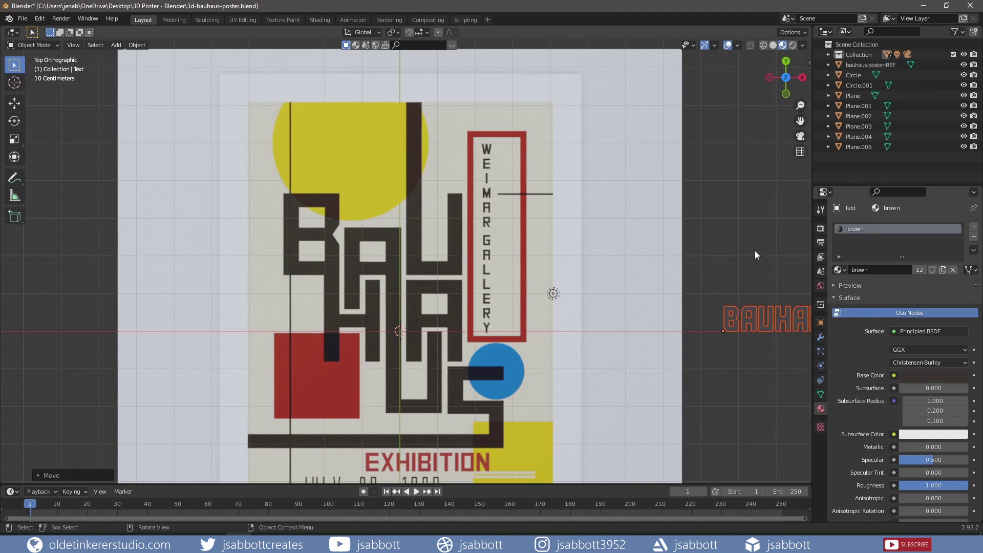
# Move the B letter onto the reference B, excluding Z, and enlarge it
pyautogui.click(732, 314)
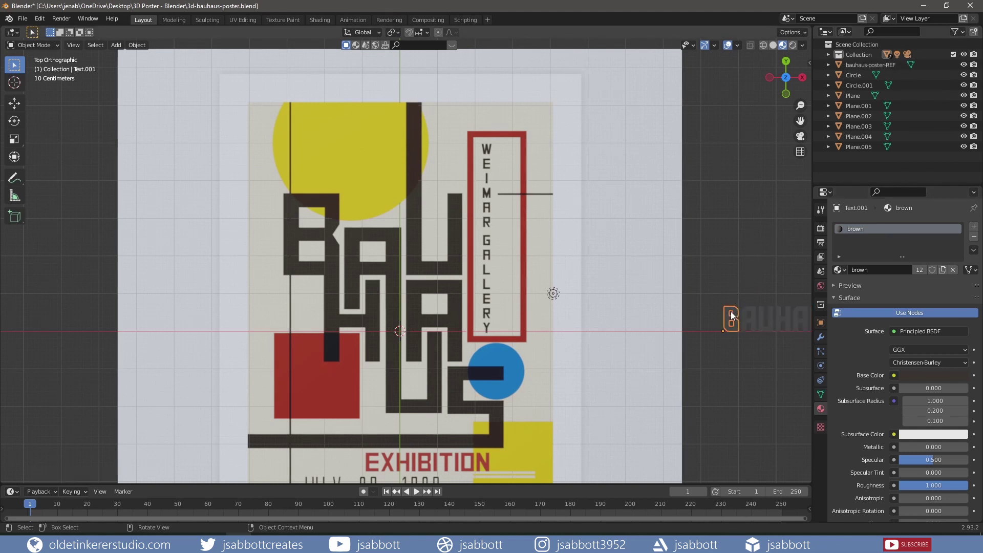
pyautogui.press('g')
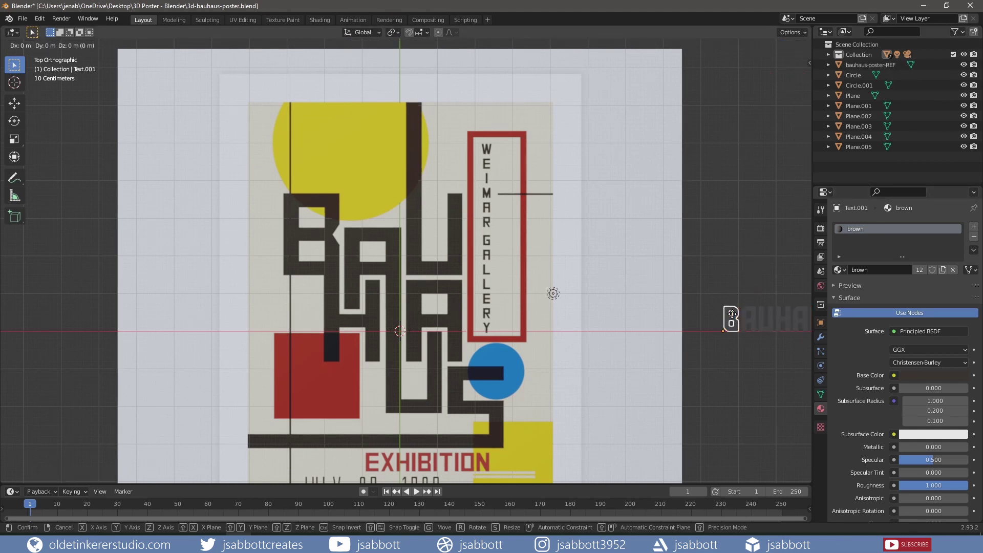
pyautogui.hotkey('shift', 'z')
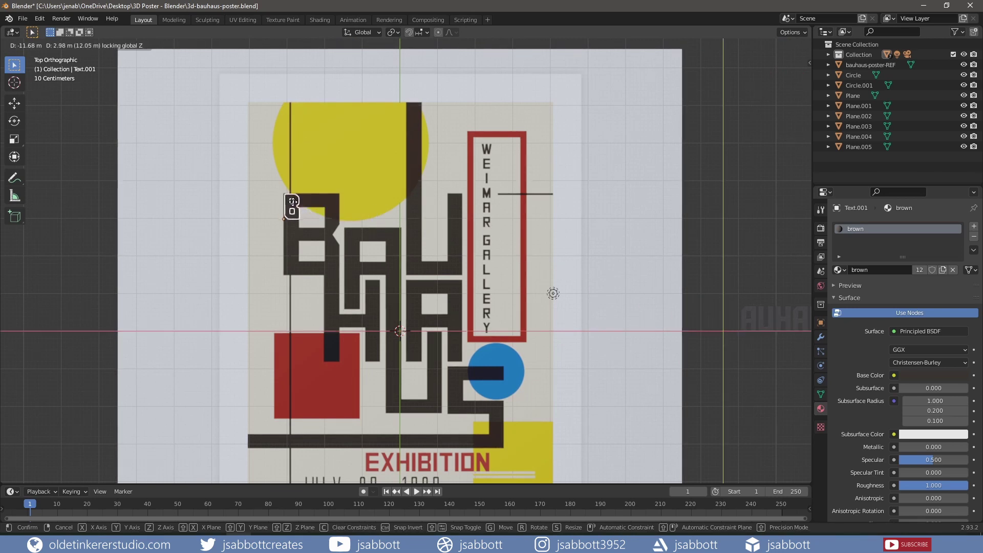
pyautogui.click(314, 231)
pyautogui.press('s')
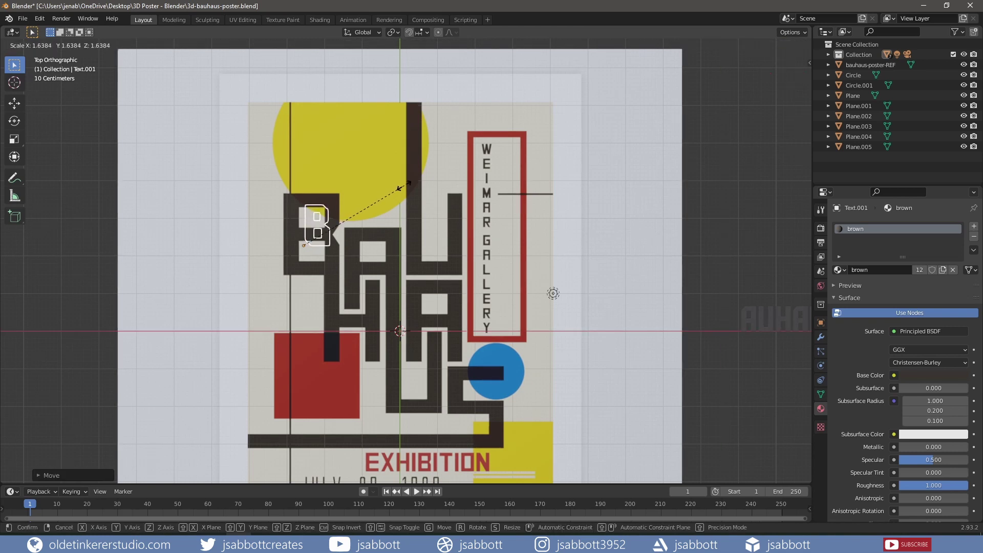
pyautogui.click(404, 186)
# Set the B's origin to its center of mass, then scale and shift it along X onto the reference B
pyautogui.rightClick(312, 226)
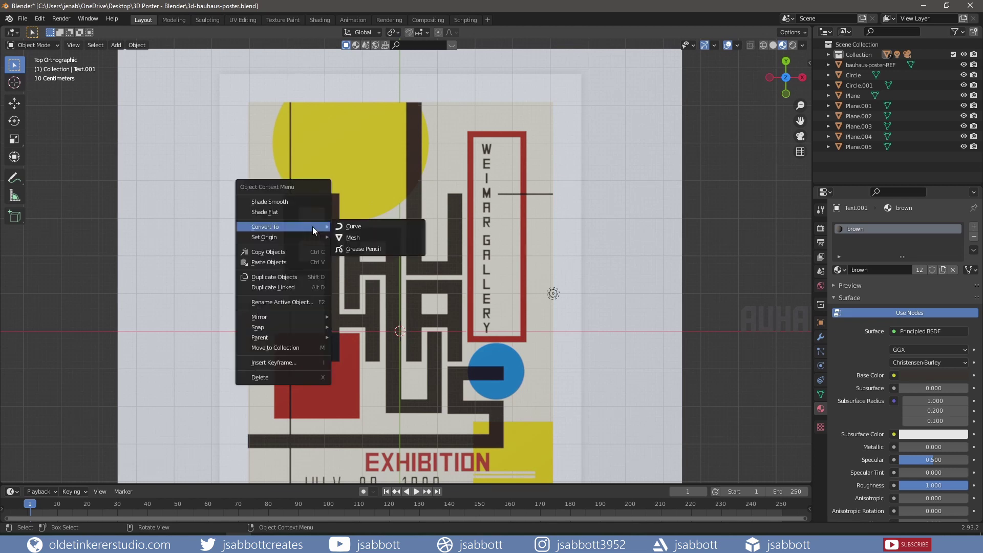
pyautogui.moveTo(264, 236)
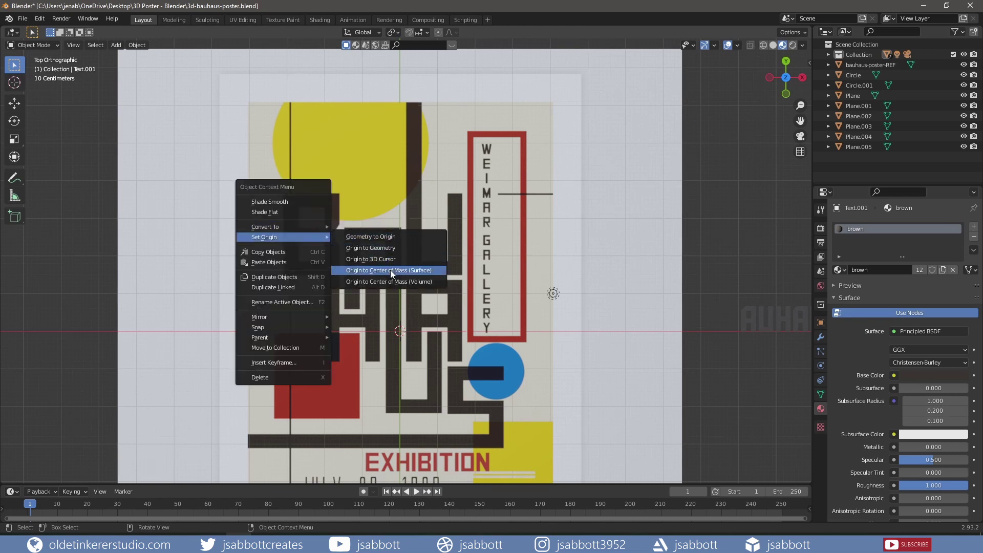
pyautogui.click(390, 270)
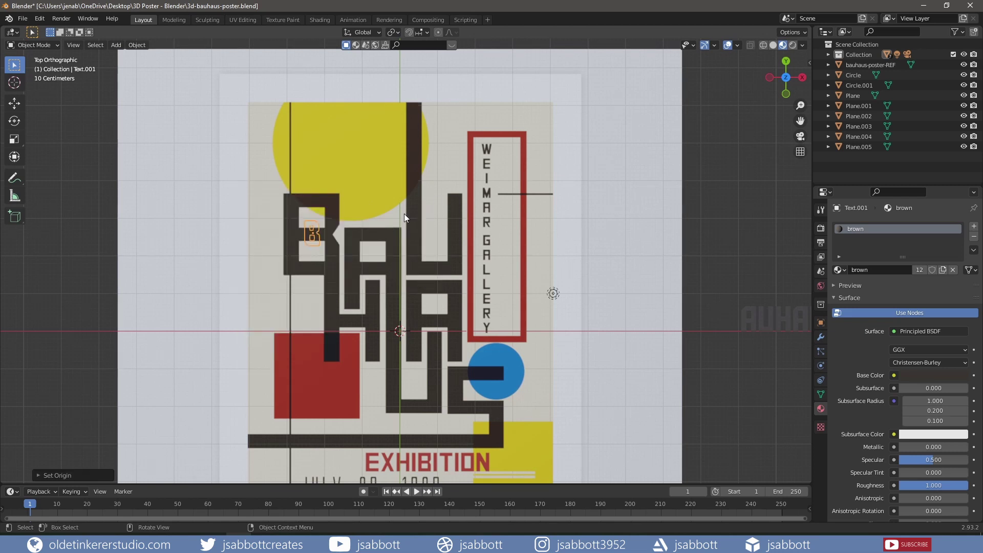
pyautogui.press('s')
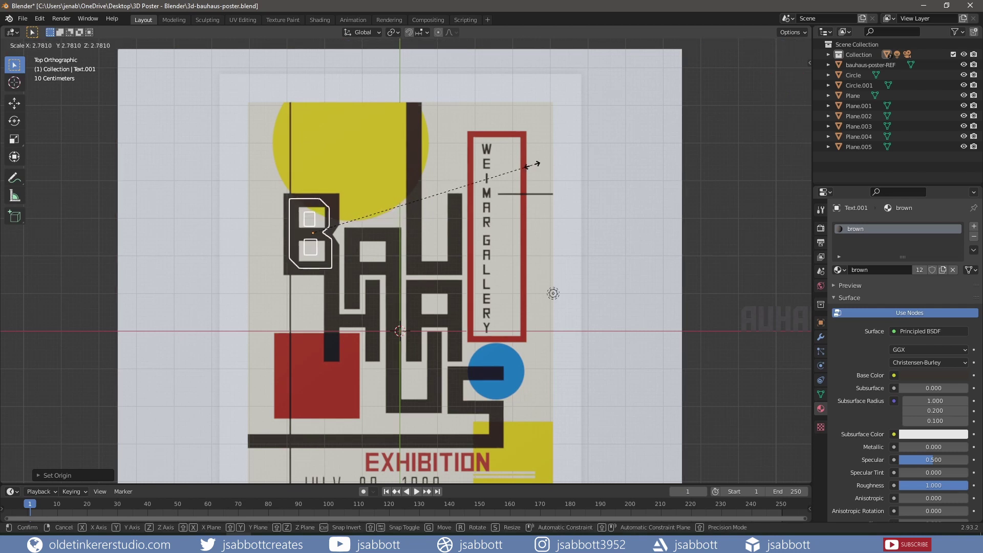
pyautogui.click(569, 159)
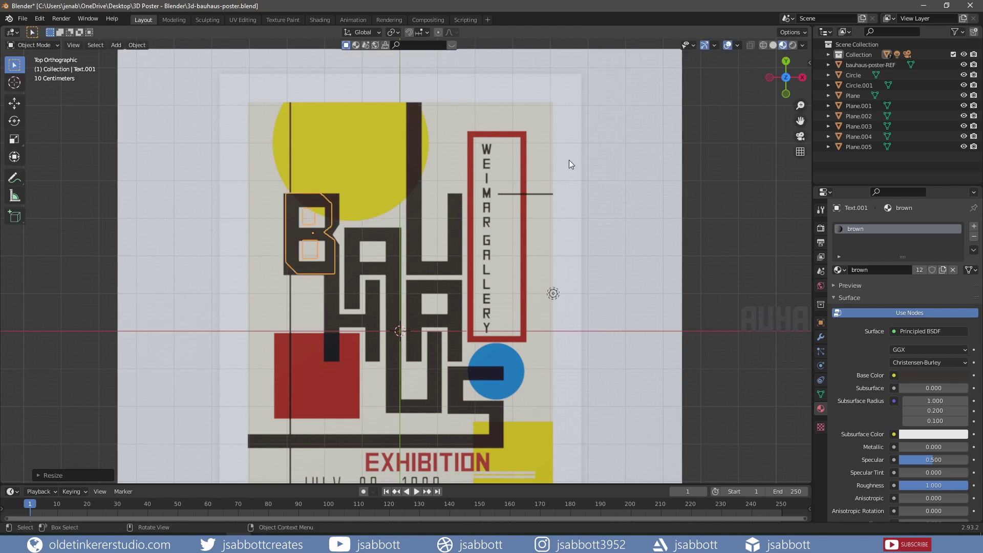
pyautogui.press('g')
pyautogui.press('x')
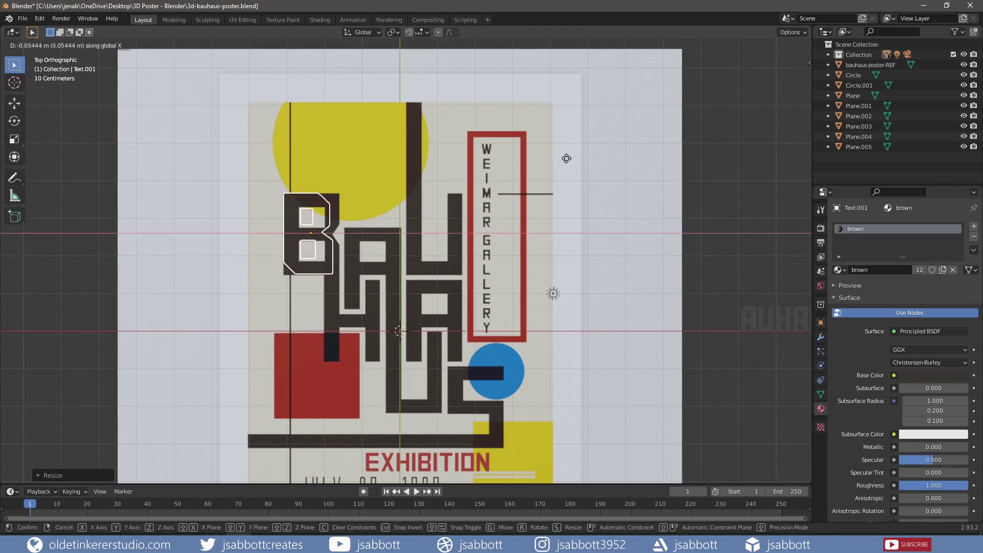
pyautogui.click(566, 158)
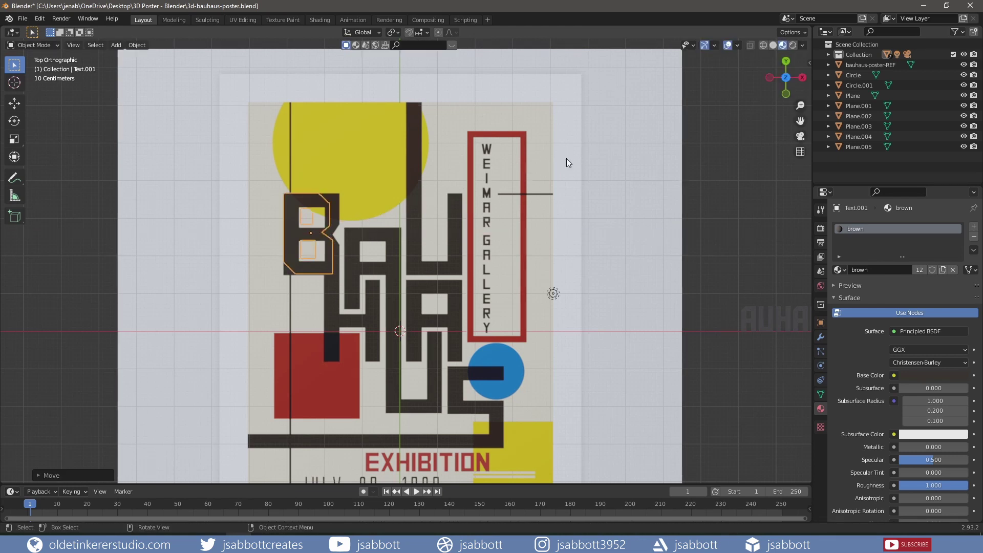
# In Edit Mode, move the B's top-left and top-middle vertices vertically to the reference top
pyautogui.press('Tab')
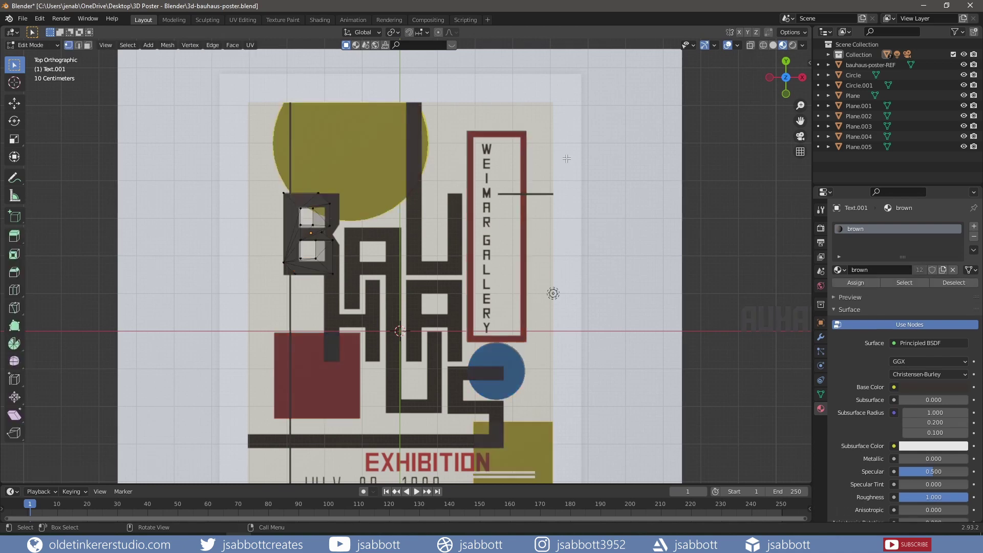
pyautogui.scroll(1, 357, 218)
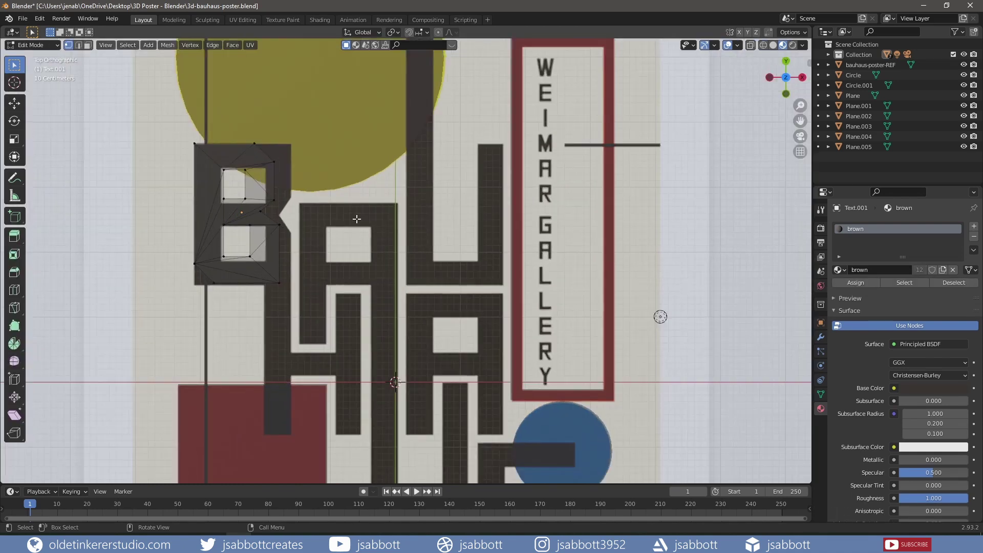
pyautogui.scroll(1, 361, 221)
pyautogui.scroll(2, 367, 223)
pyautogui.scroll(1, 367, 222)
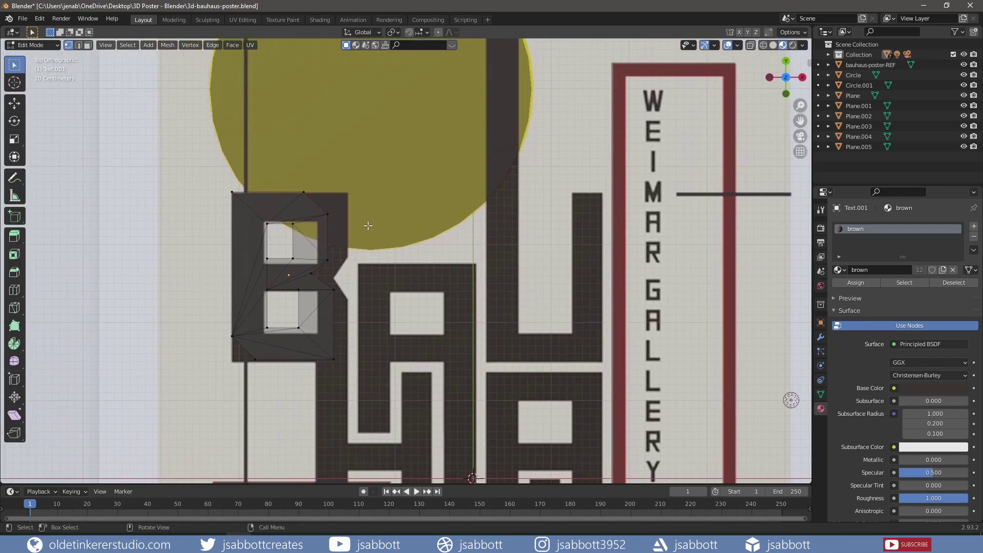
pyautogui.scroll(1, 363, 225)
pyautogui.scroll(1, 362, 225)
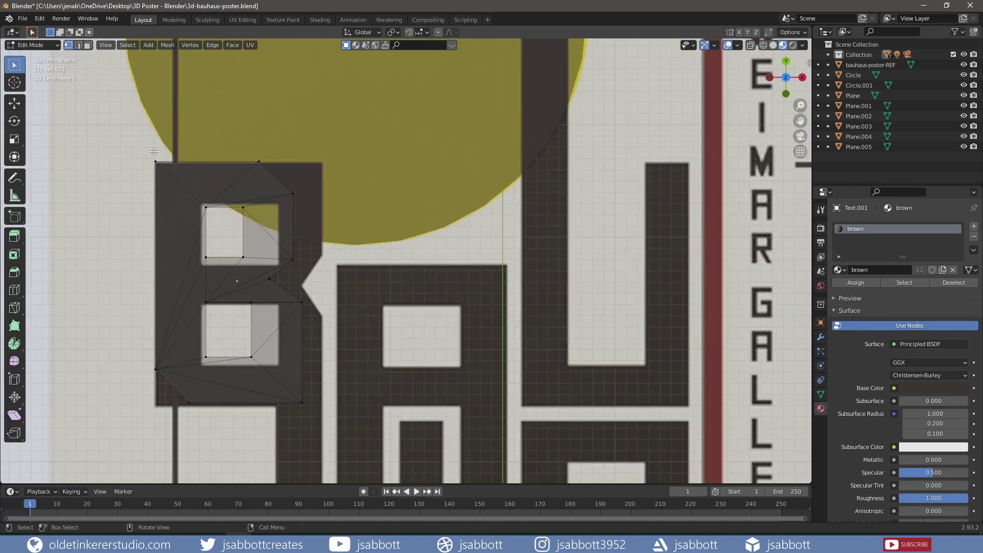
pyautogui.moveTo(148, 153); pyautogui.dragTo(287, 171)
pyautogui.press('g')
pyautogui.press('y')
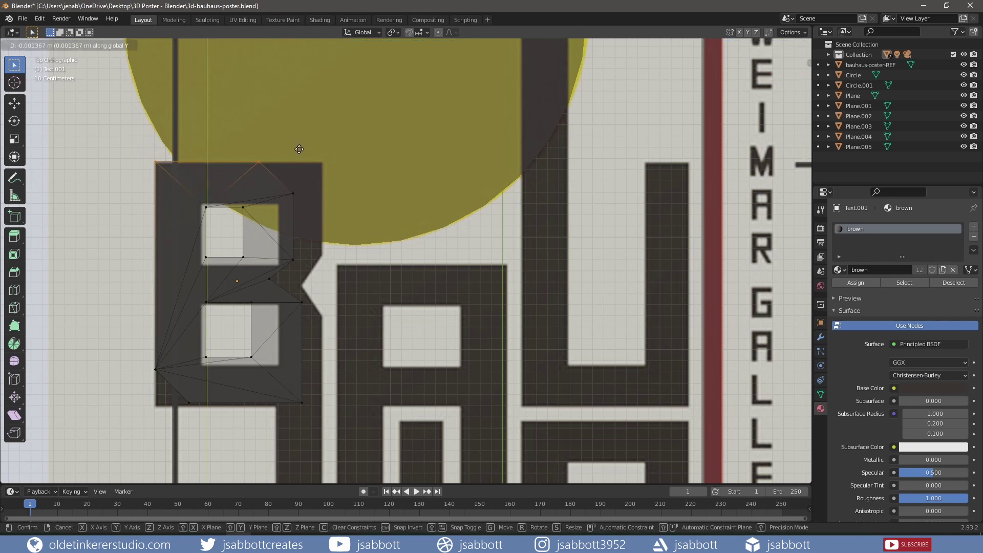
pyautogui.click(299, 161)
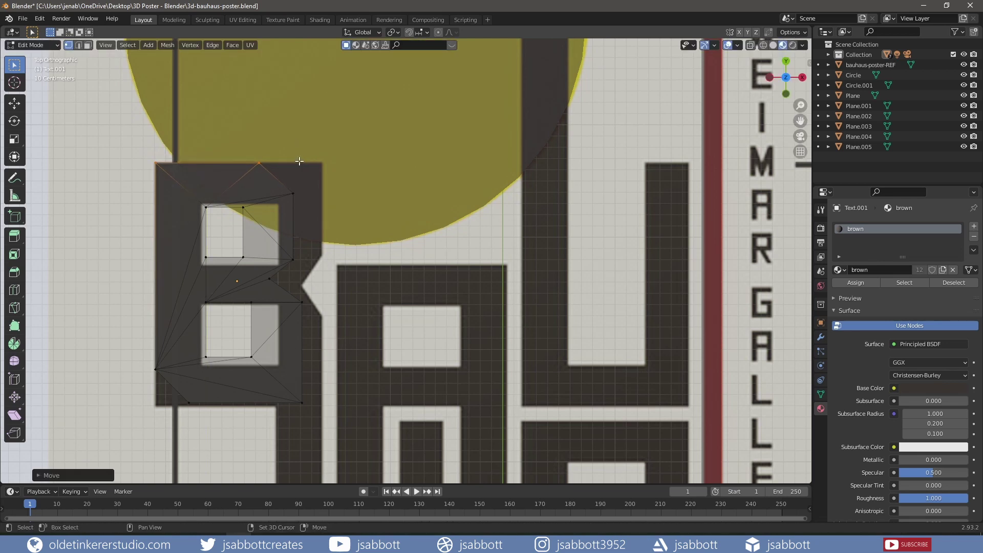
# Slide a B top-edge vertex along X to the reference top-right corner
pyautogui.moveTo(248, 159); pyautogui.dragTo(272, 162)
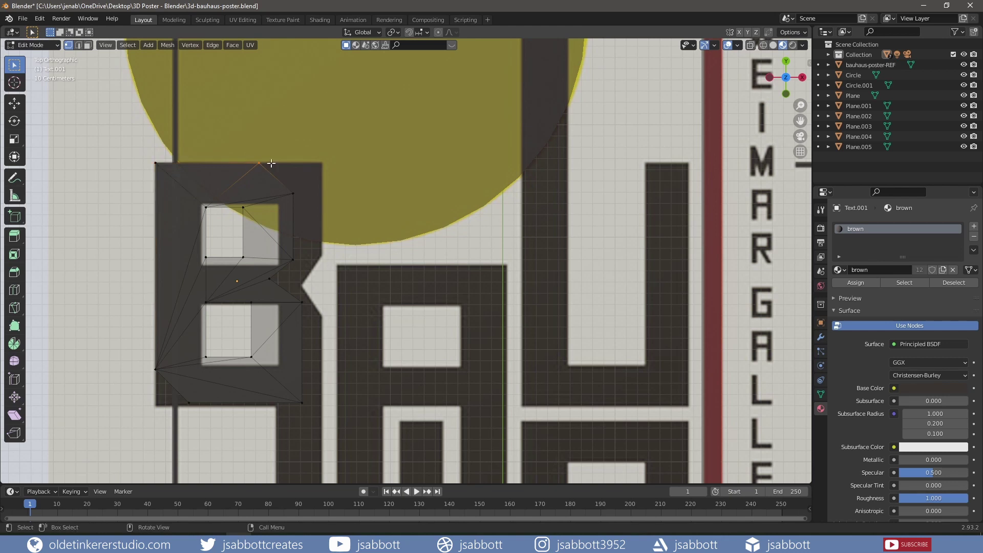
pyautogui.press('g')
pyautogui.press('x')
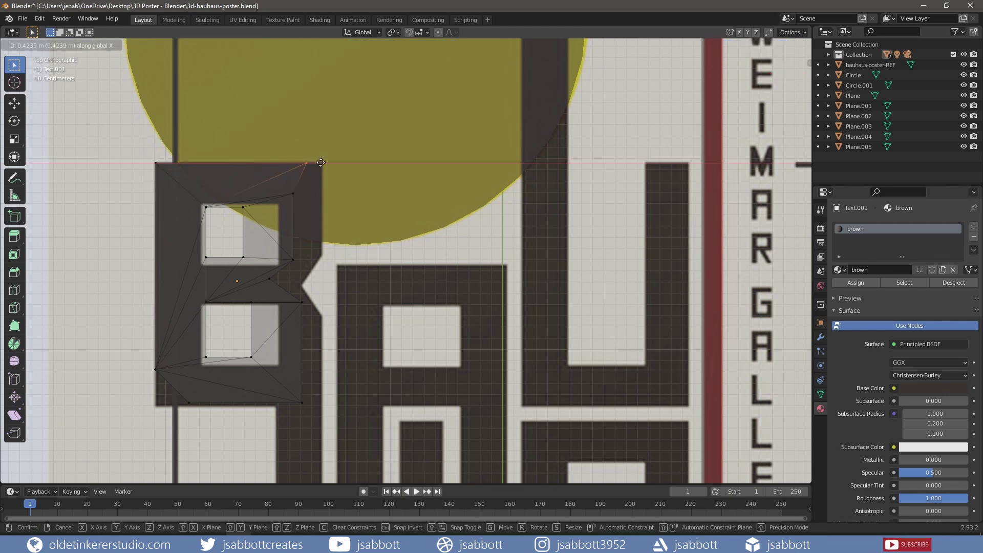
pyautogui.click(330, 162)
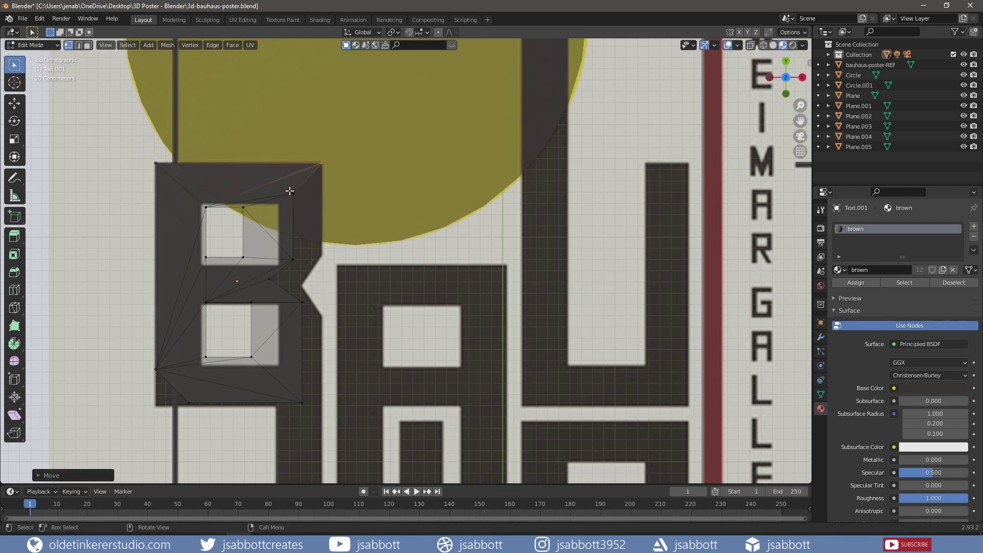
# Push the B's upper right-side vertices out to the reference right edge
pyautogui.moveTo(287, 188); pyautogui.dragTo(306, 268)
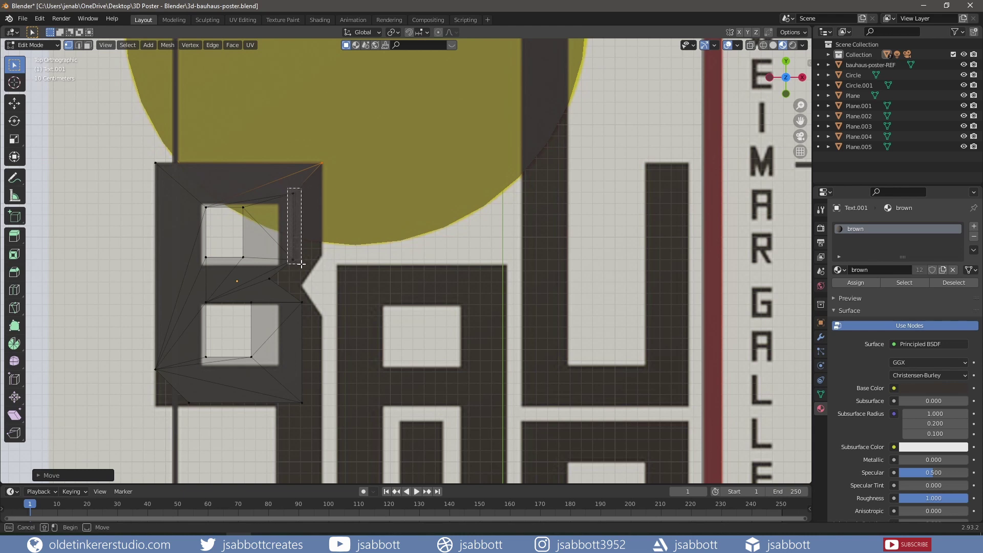
pyautogui.press('g')
pyautogui.press('x')
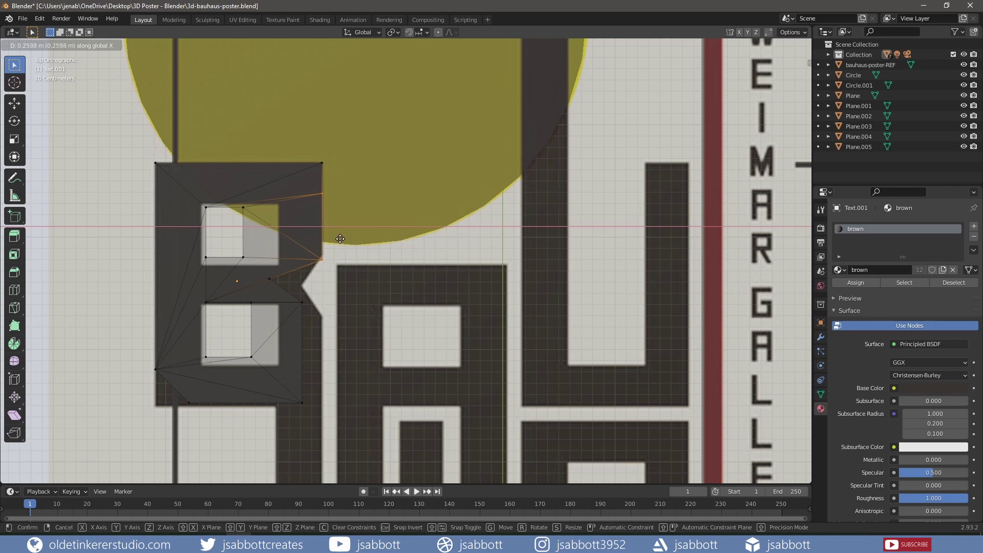
pyautogui.click(340, 239)
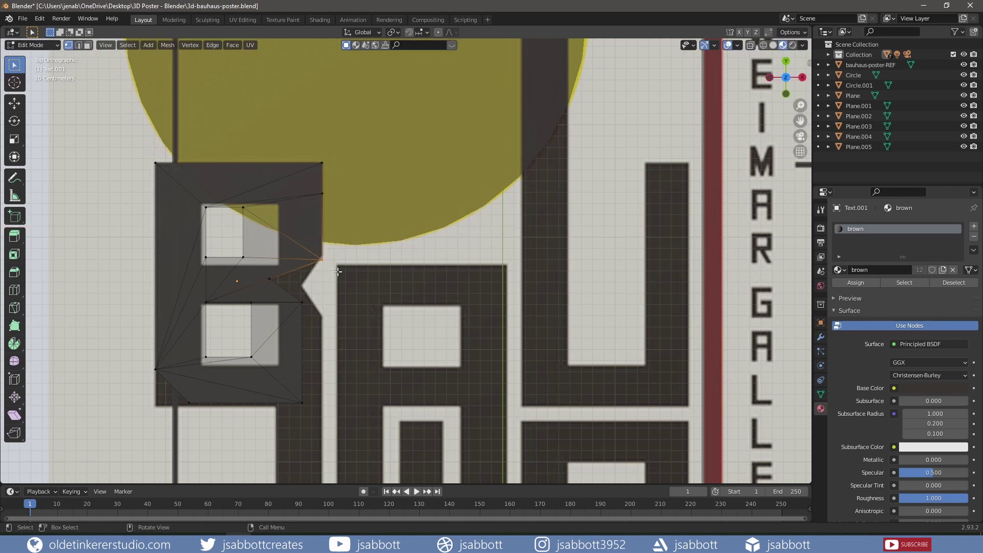
pyautogui.press('y')
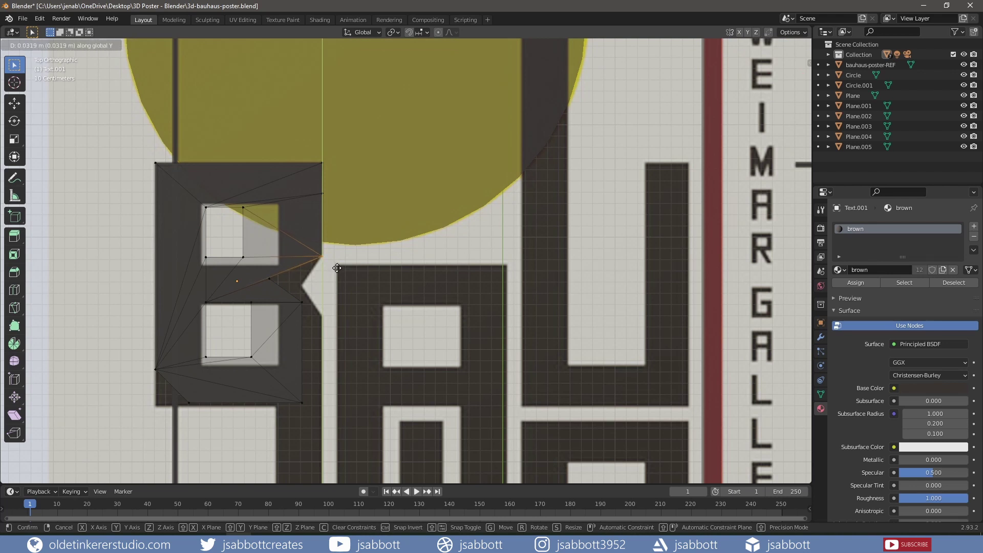
pyautogui.click(337, 266)
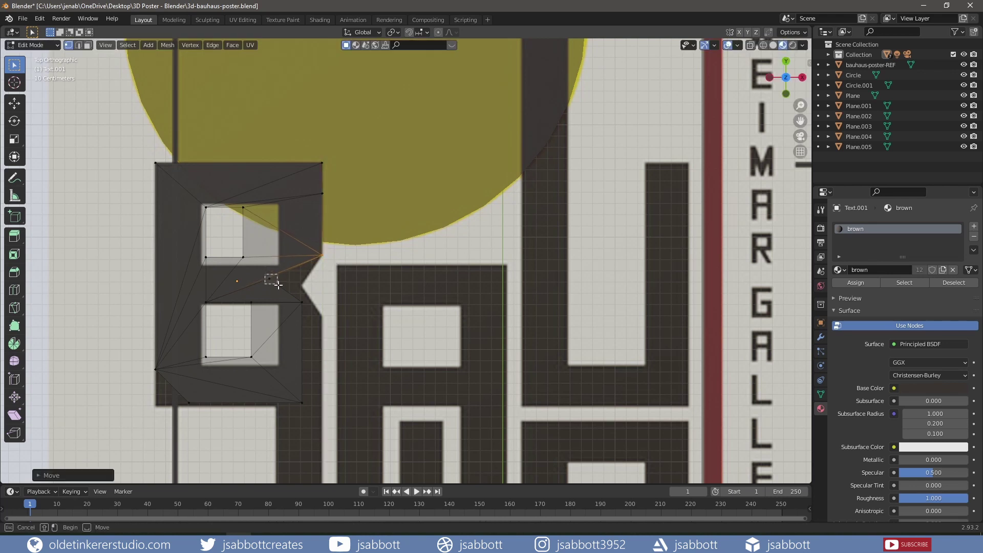
# Slide the B's middle notch vertex along its edge toward the notch
pyautogui.click(279, 286)
pyautogui.press('g')
pyautogui.press('x')
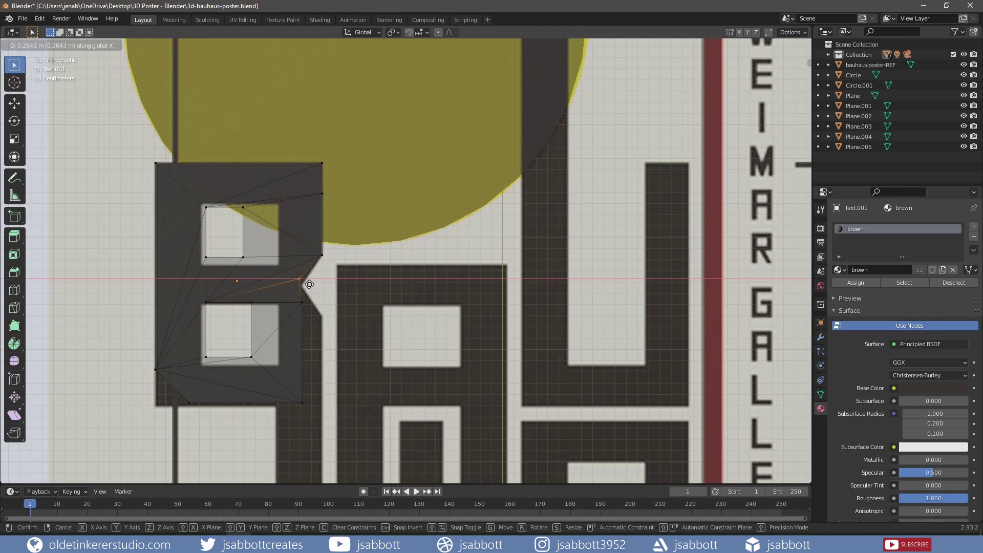
pyautogui.press('g')
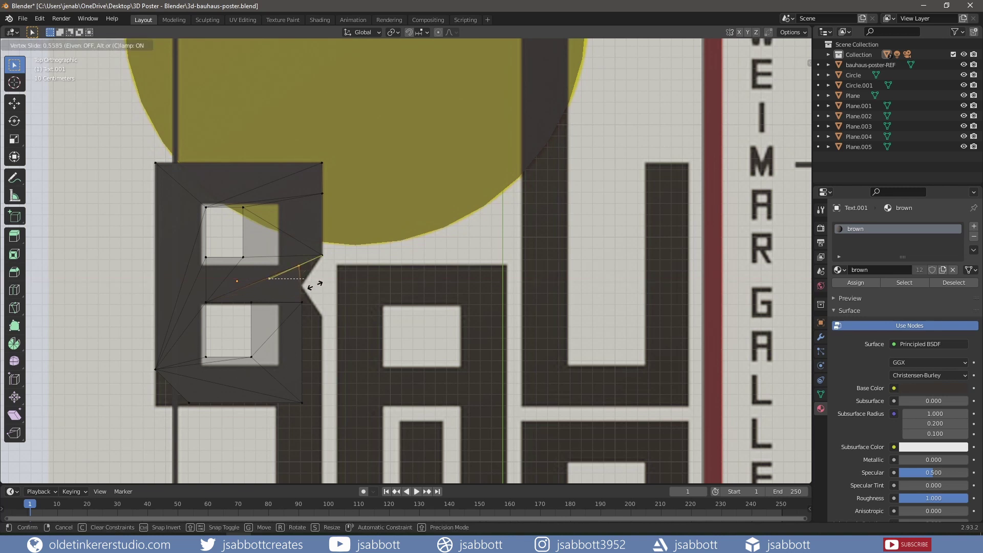
pyautogui.click(319, 283)
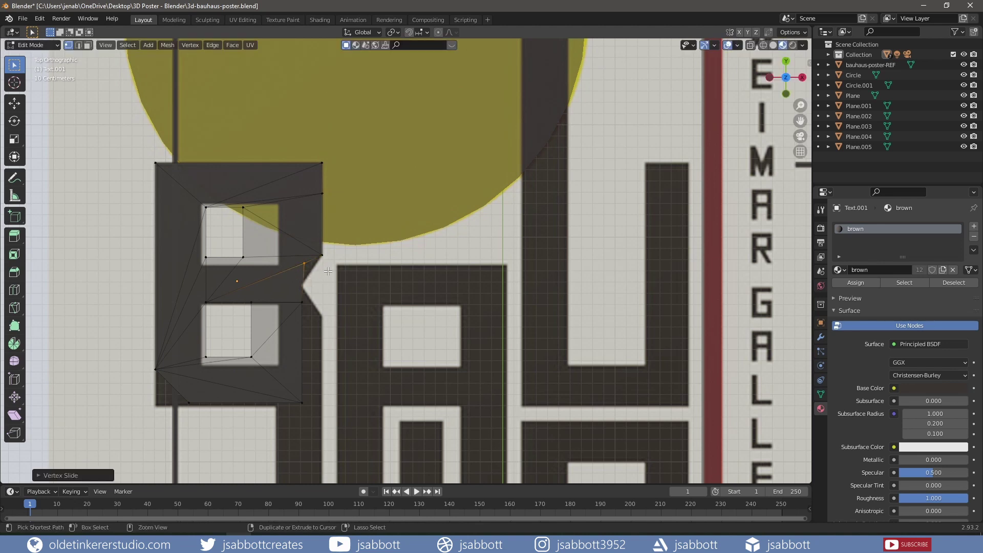
# Place the notch vertex horizontally and vertically to match the reference B's notch
pyautogui.press('g')
pyautogui.press('g')
pyautogui.click(295, 277)
pyautogui.press('g')
pyautogui.press('x')
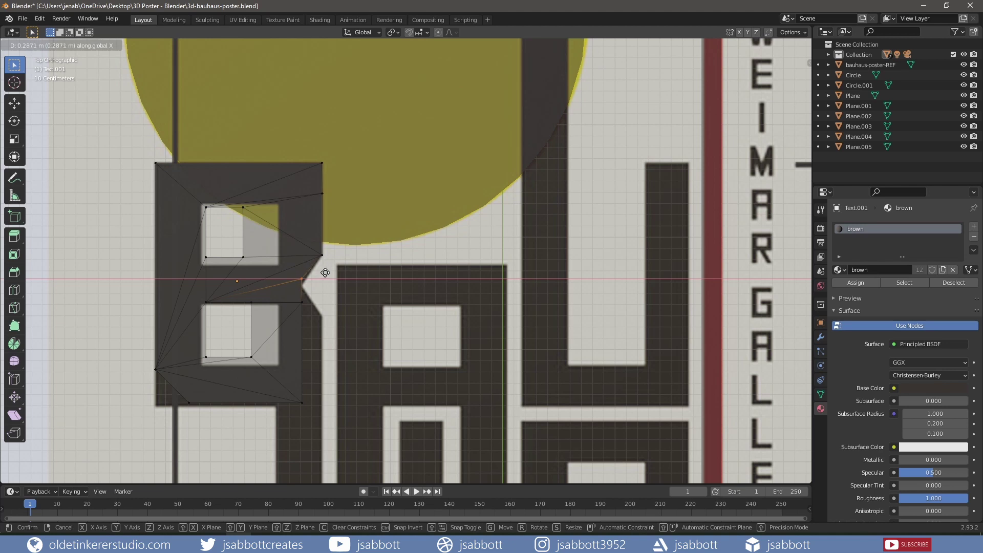
pyautogui.click(325, 272)
pyautogui.press('g')
pyautogui.press('y')
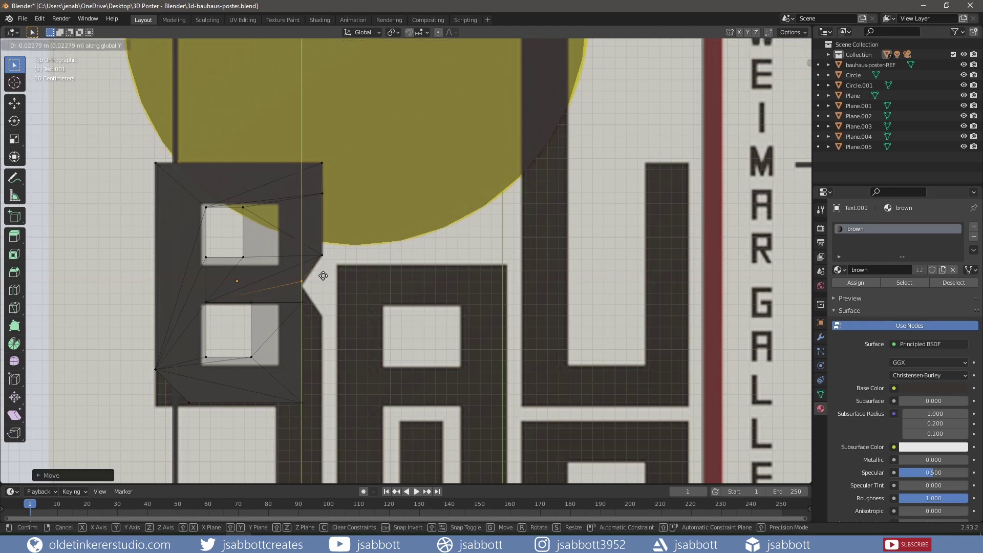
pyautogui.click(323, 278)
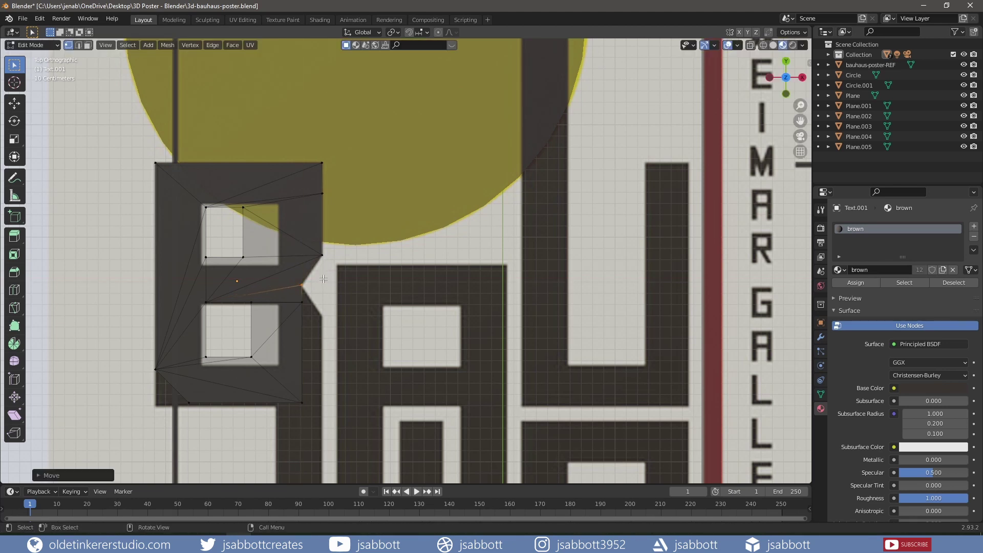
# Move the vertex below the notch out to the B's lower right edge
pyautogui.click(302, 302)
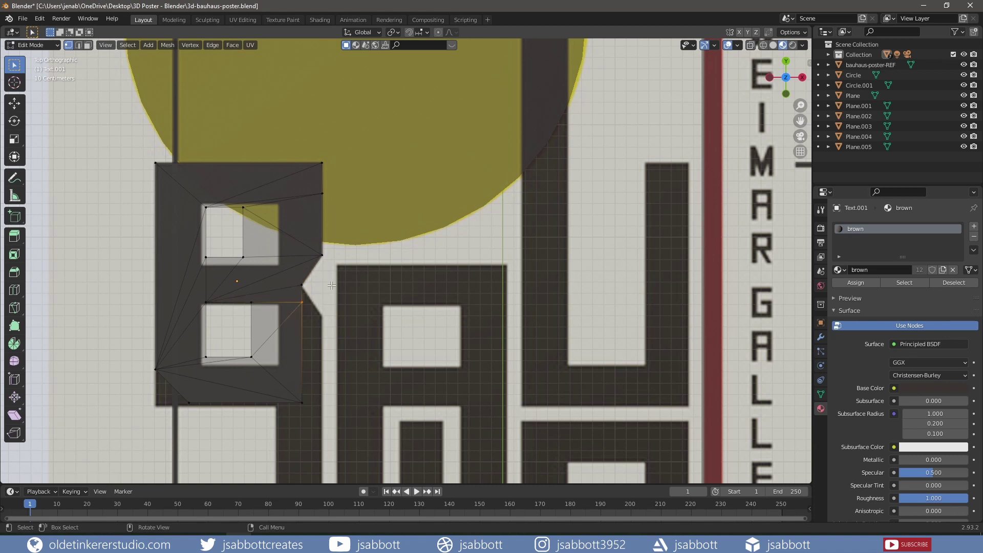
pyautogui.press('g')
pyautogui.press('x')
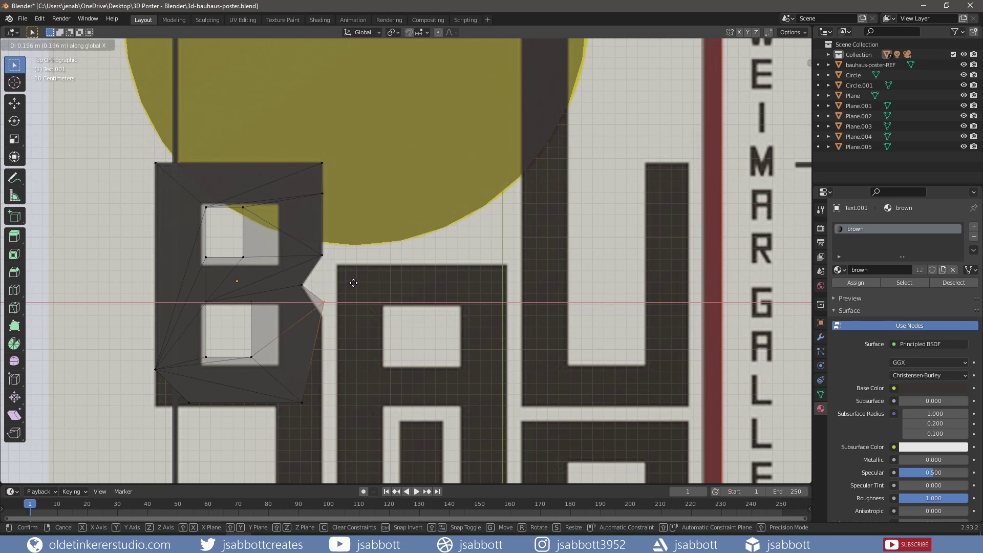
pyautogui.click(353, 283)
pyautogui.press('g')
pyautogui.press('y')
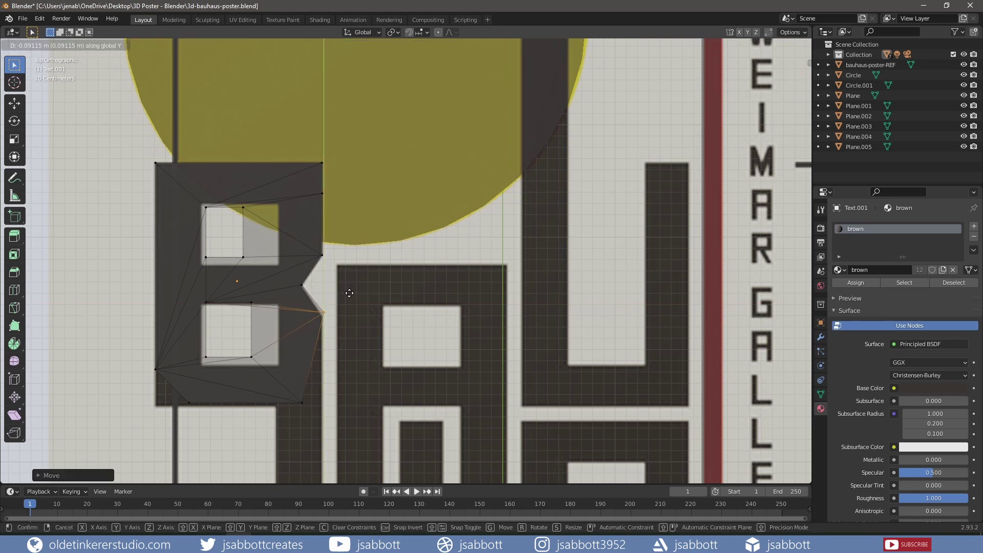
pyautogui.click(347, 298)
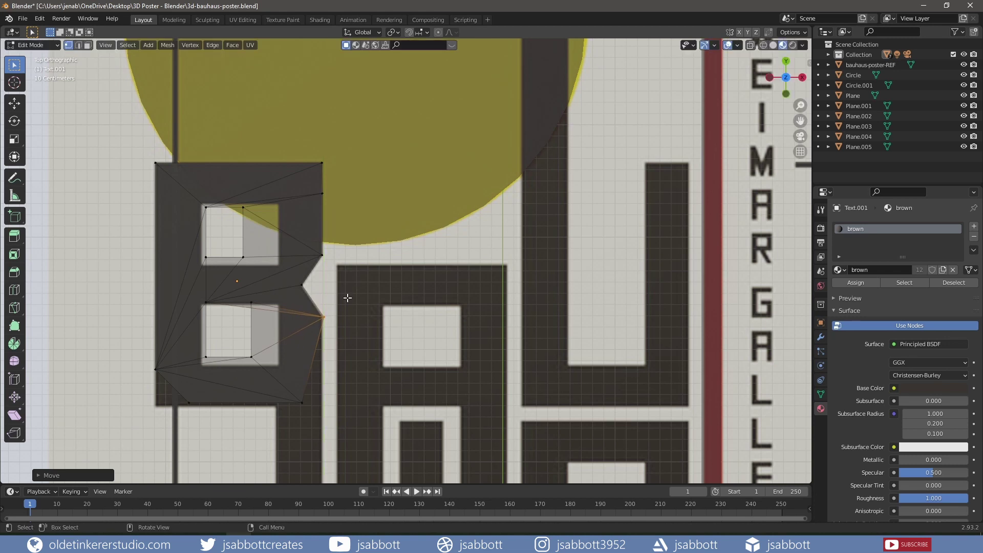
pyautogui.press('g')
pyautogui.press('x')
pyautogui.click(346, 298)
# Lower both bottom vertices of the B slightly along Y
pyautogui.moveTo(293, 390); pyautogui.dragTo(308, 408)
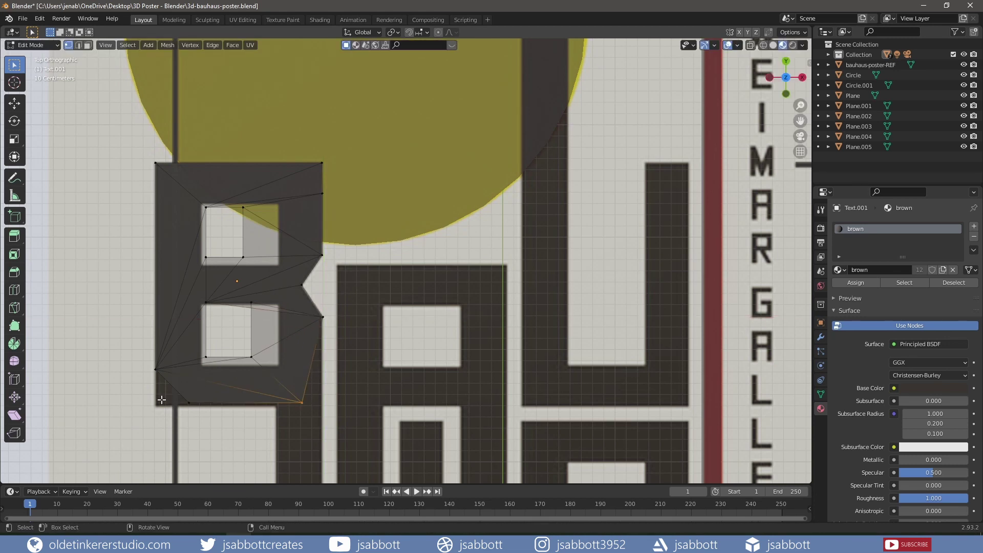
pyautogui.moveTo(146, 390); pyautogui.dragTo(314, 414)
pyautogui.press('g')
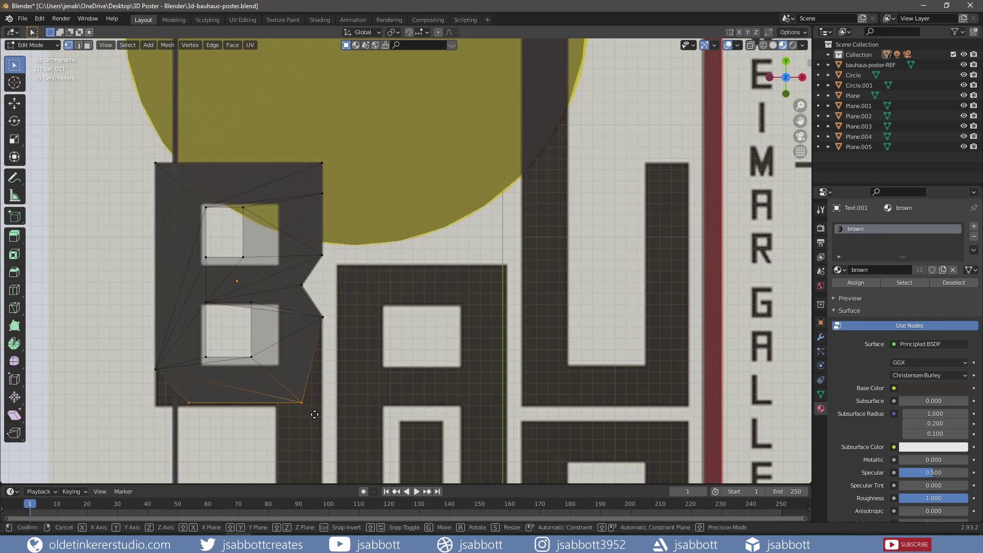
pyautogui.press('y')
pyautogui.click(314, 417)
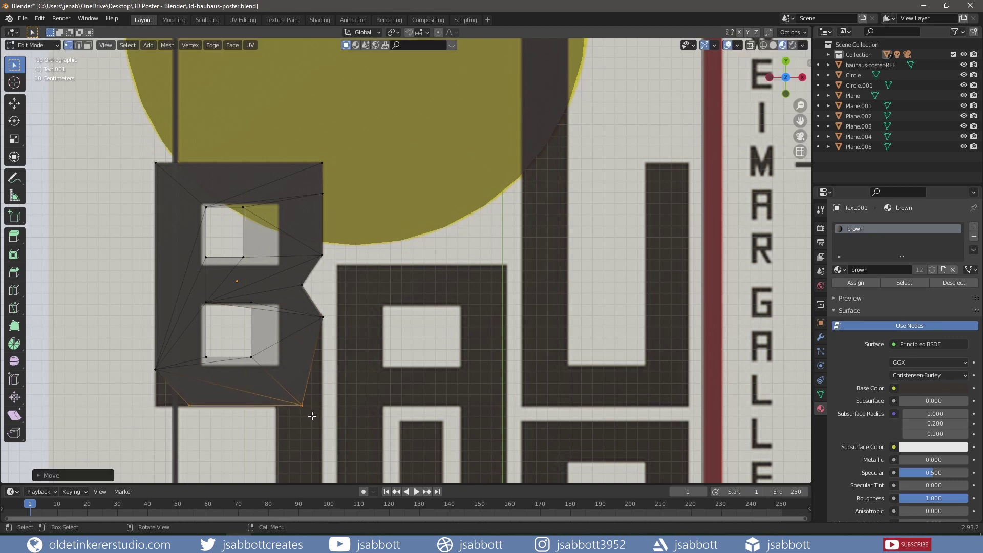
# Move the bottom-right corner and lower notch vertices along X to the reference outline
pyautogui.moveTo(286, 390); pyautogui.dragTo(319, 416)
pyautogui.press('g')
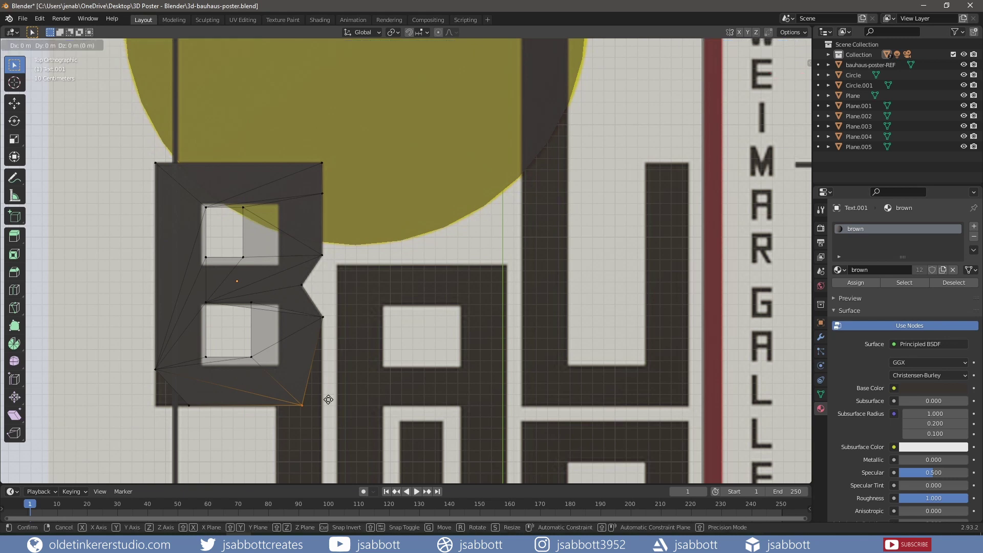
pyautogui.press('x')
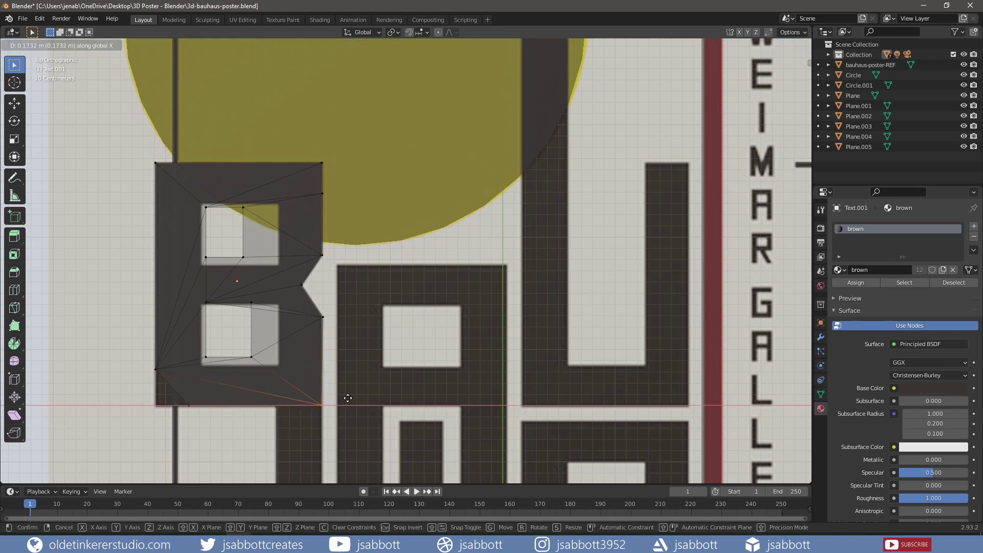
pyautogui.click(348, 398)
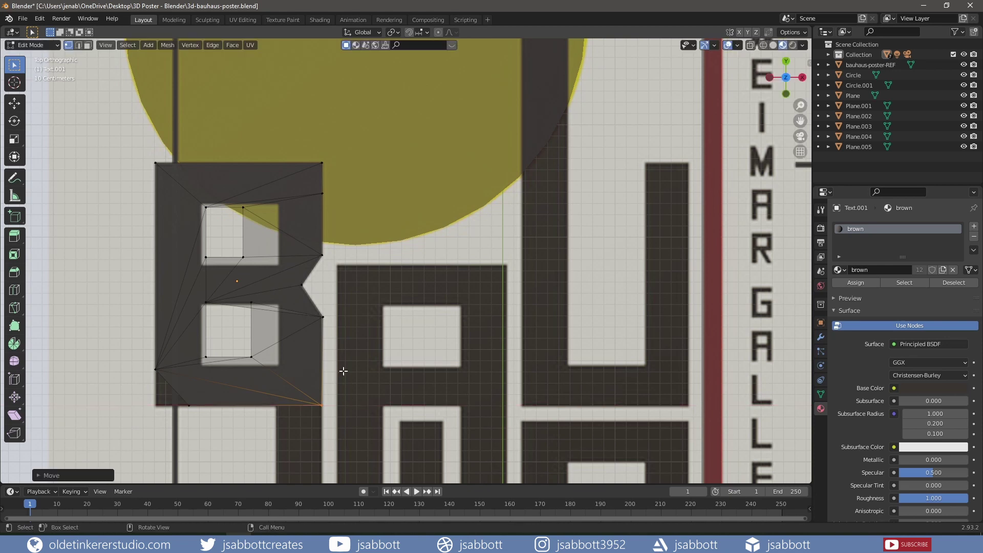
pyautogui.click(323, 317)
pyautogui.press('g')
pyautogui.press('x')
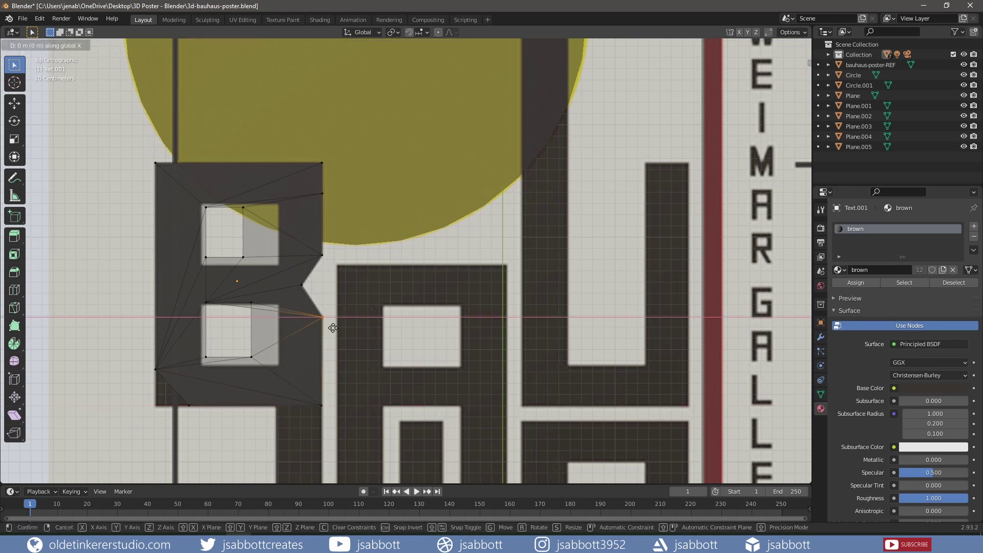
pyautogui.click(332, 327)
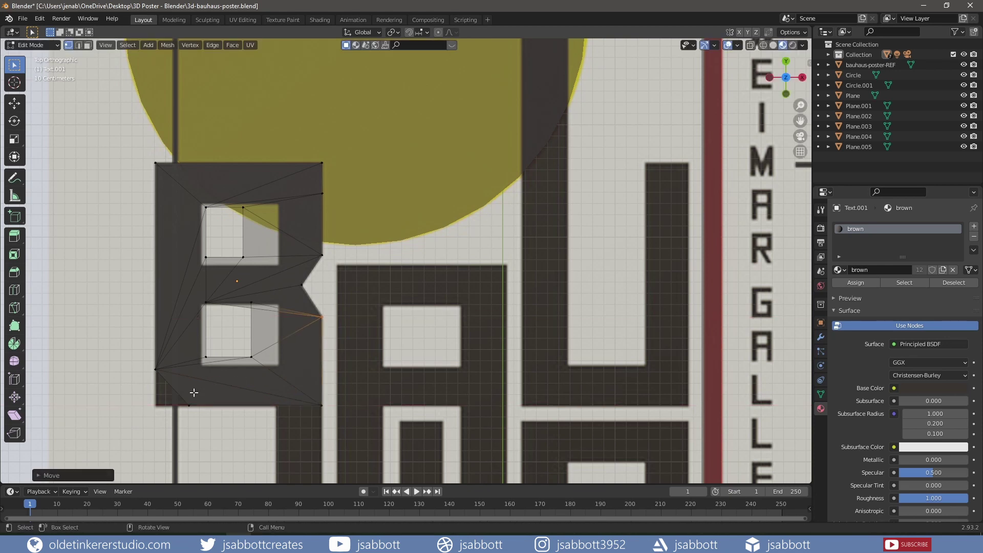
# Slide the B's bottom-left vertex along X to square that corner
pyautogui.moveTo(177, 398); pyautogui.dragTo(206, 417)
pyautogui.press('g')
pyautogui.press('x')
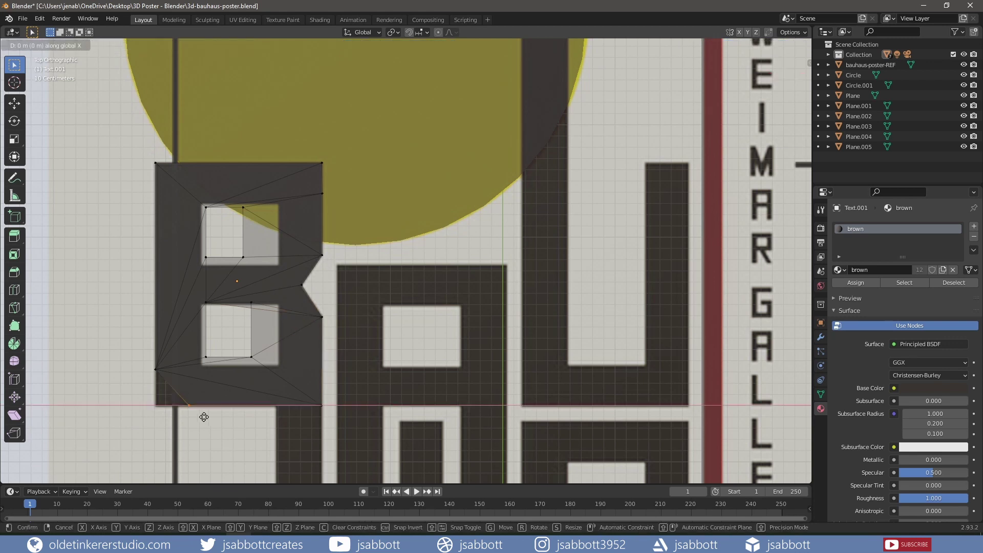
pyautogui.click(173, 419)
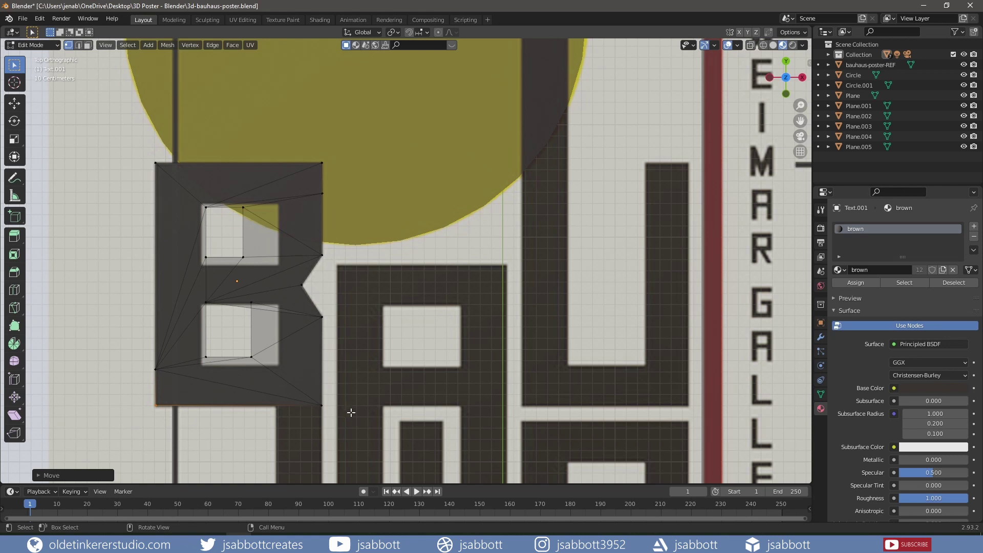
pyautogui.moveTo(378, 418)
pyautogui.keyDown('shift'); pyautogui.mouseDown(button='middle')
pyautogui.moveTo(389, 297)
pyautogui.moveTo(382, 228)
pyautogui.mouseUp(button='middle'); pyautogui.keyUp('shift')
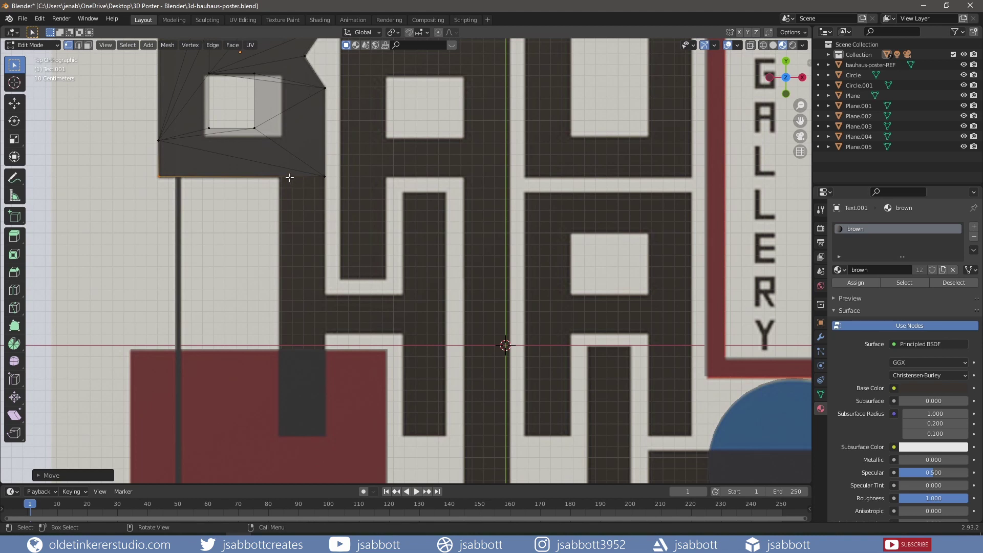
# Subdivide the selection, then subdivide the B's bottom edge in edge select mode
pyautogui.rightClick(290, 178)
pyautogui.click(289, 177)
pyautogui.press('2')
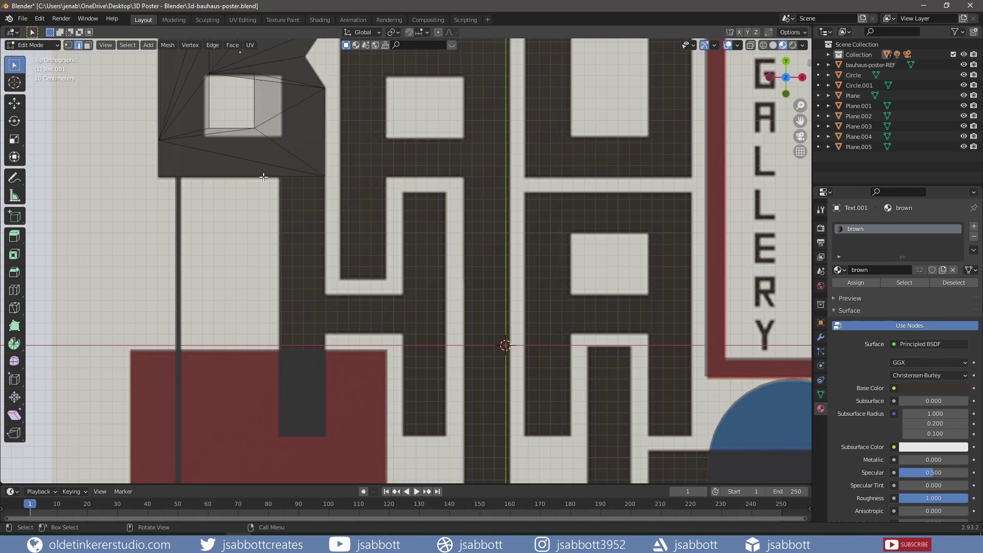
pyautogui.click(263, 177)
pyautogui.rightClick(263, 177)
pyautogui.click(263, 177)
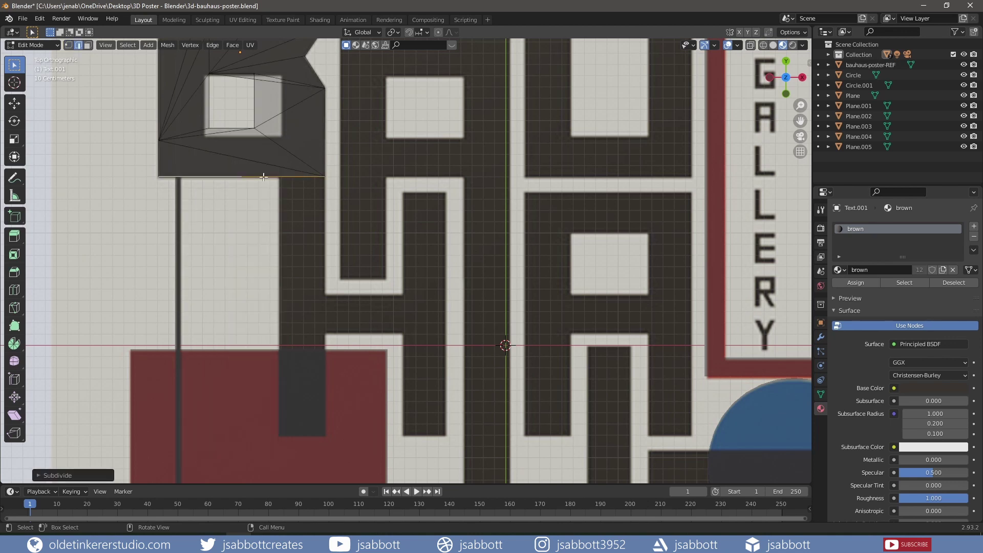
# Shift one split edge piece along X under the stem and extrude it vertically
pyautogui.click(238, 172)
pyautogui.press('g')
pyautogui.press('x')
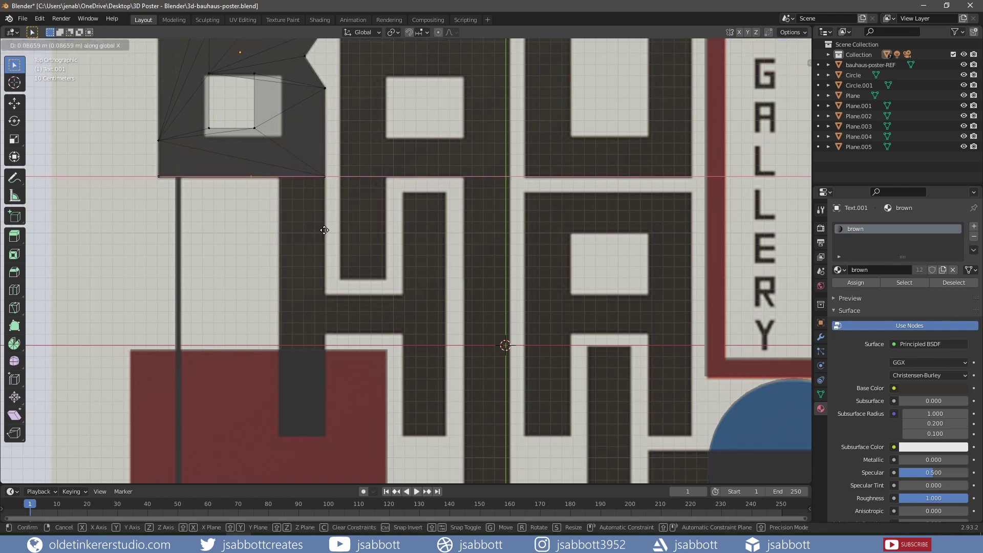
pyautogui.click(348, 226)
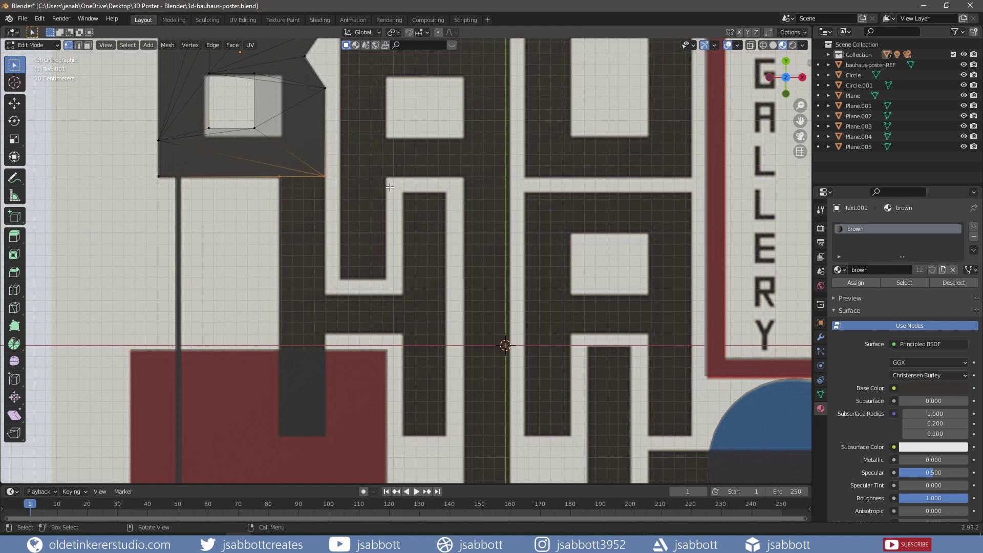
pyautogui.press('g')
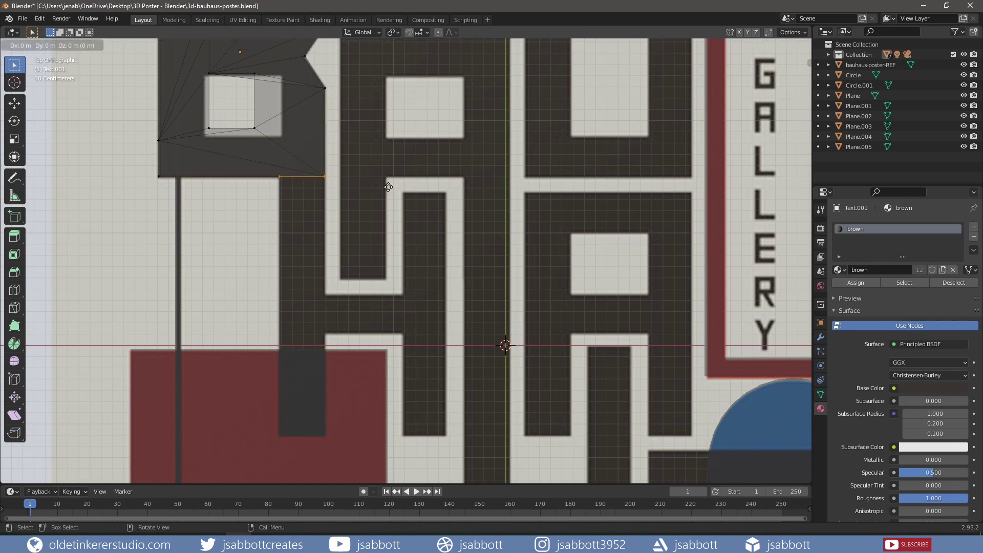
pyautogui.press('y')
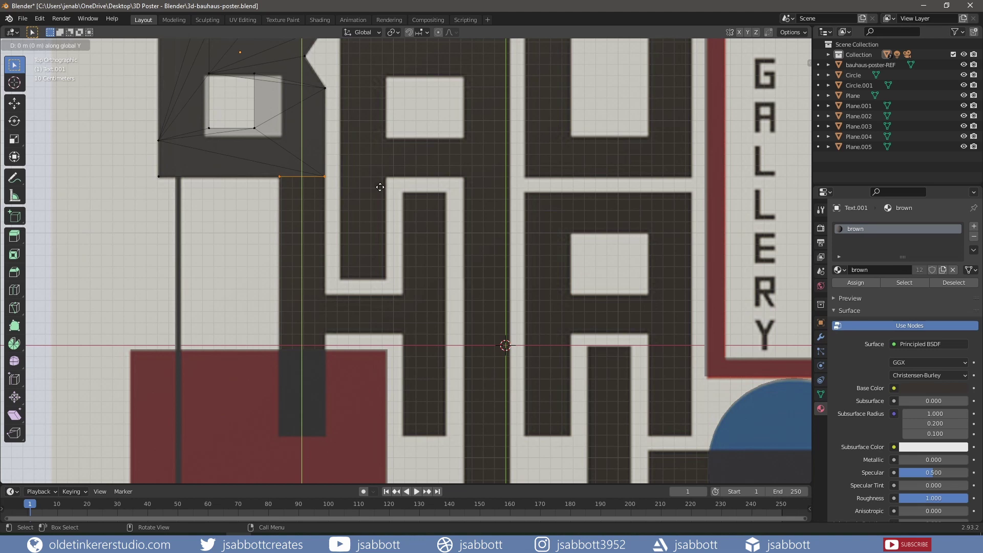
pyautogui.click(380, 187)
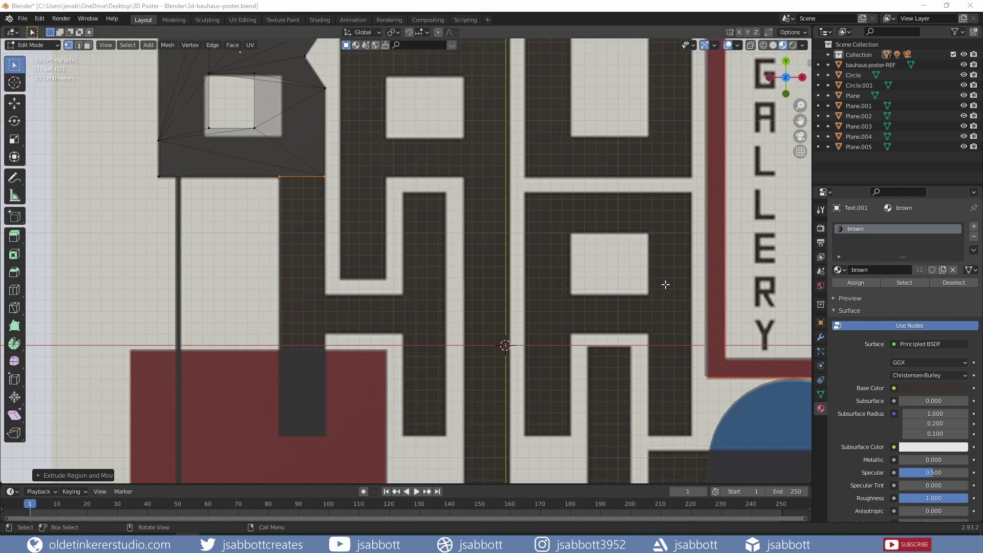
# Back in Object Mode, move the AUHAUS letters along X to a new position
pyautogui.press('Tab')
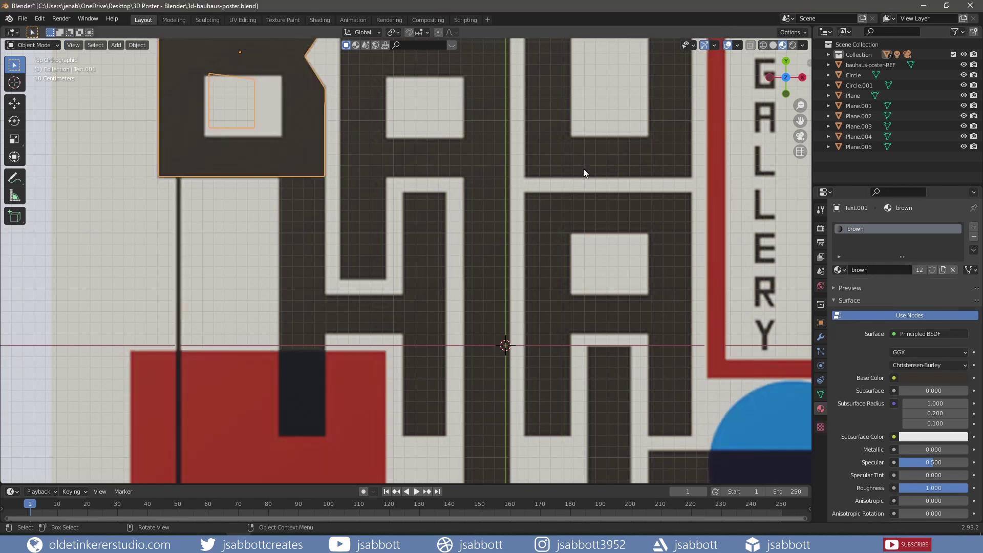
pyautogui.scroll(-3, 615, 223)
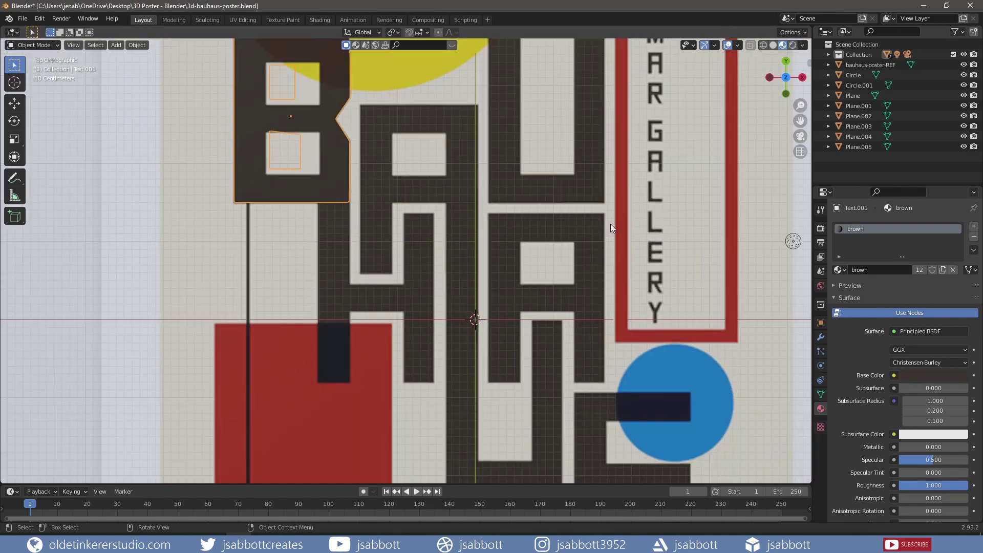
pyautogui.scroll(-2, 610, 223)
pyautogui.scroll(1, 660, 219)
pyautogui.moveTo(653, 219)
pyautogui.keyDown('shift'); pyautogui.mouseDown(button='middle')
pyautogui.moveTo(391, 253)
pyautogui.moveTo(366, 244)
pyautogui.mouseUp(button='middle'); pyautogui.keyUp('shift')
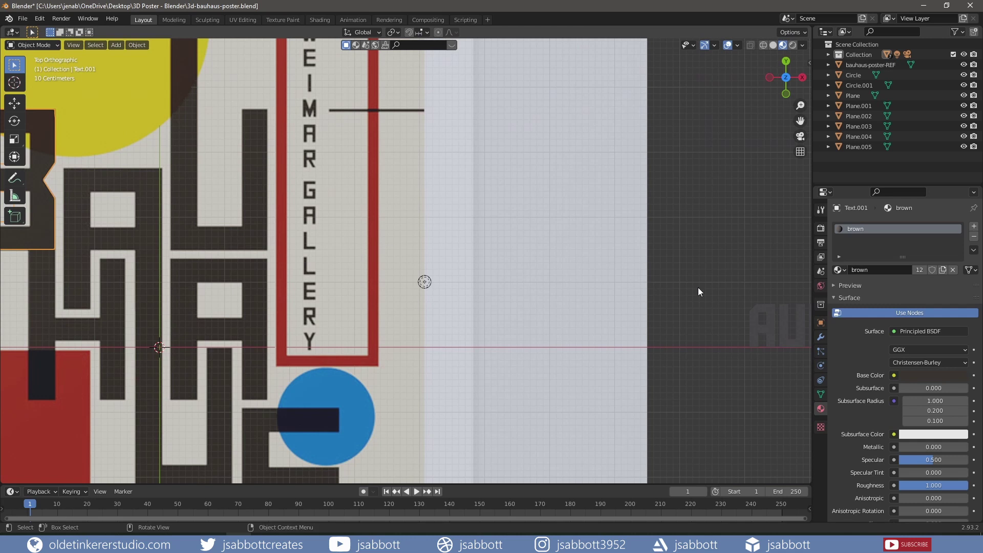
pyautogui.keyDown('shift'); pyautogui.moveTo(742, 288); pyautogui.dragTo(538, 268, button='middle'); pyautogui.keyUp('shift')
pyautogui.moveTo(548, 278); pyautogui.dragTo(759, 324)
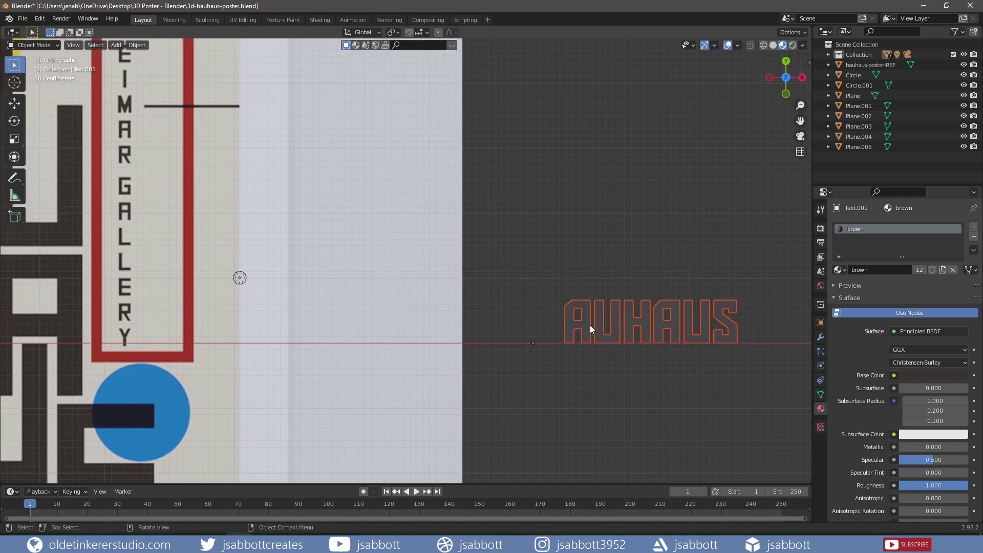
pyautogui.press('g')
pyautogui.press('x')
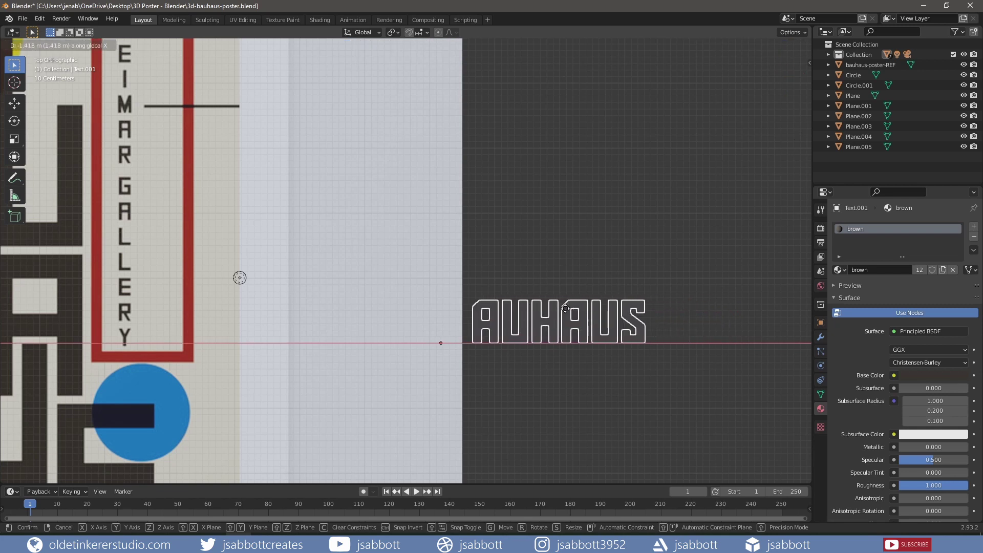
pyautogui.click(558, 312)
# Move the separate H letter along X and Y onto the reference poster's large H
pyautogui.click(542, 323)
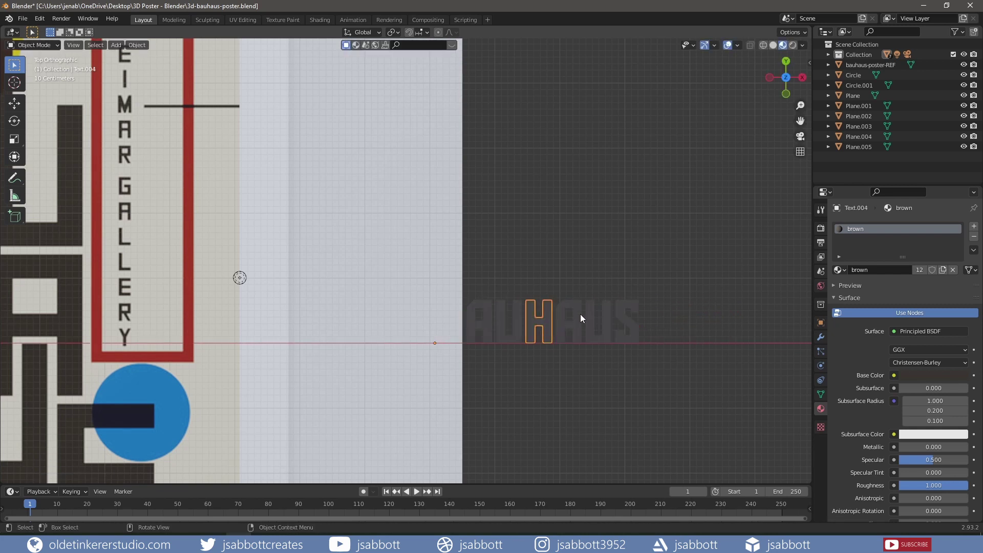
pyautogui.press('g')
pyautogui.press('x')
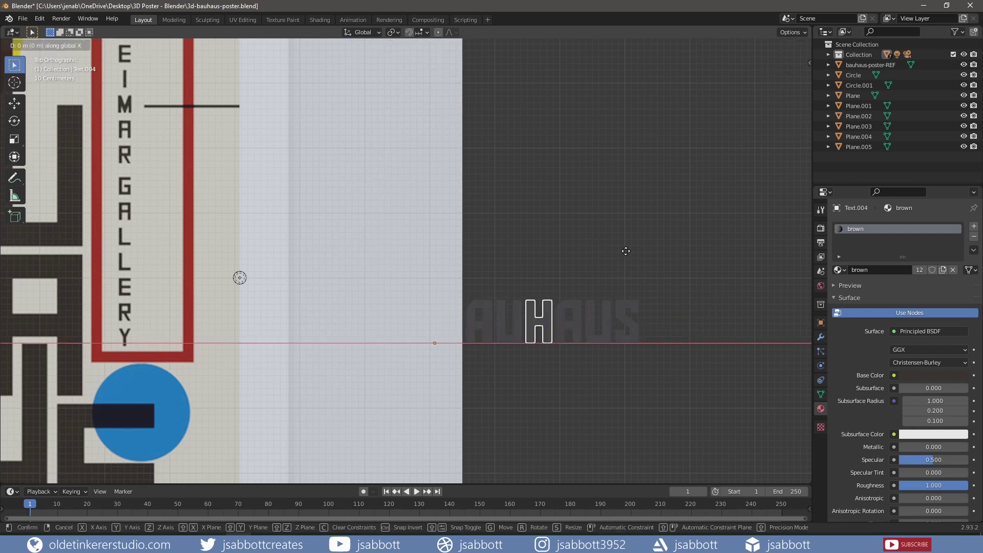
pyautogui.click(238, 266)
pyautogui.keyDown('shift'); pyautogui.moveTo(178, 266); pyautogui.dragTo(528, 259, button='middle'); pyautogui.keyUp('shift')
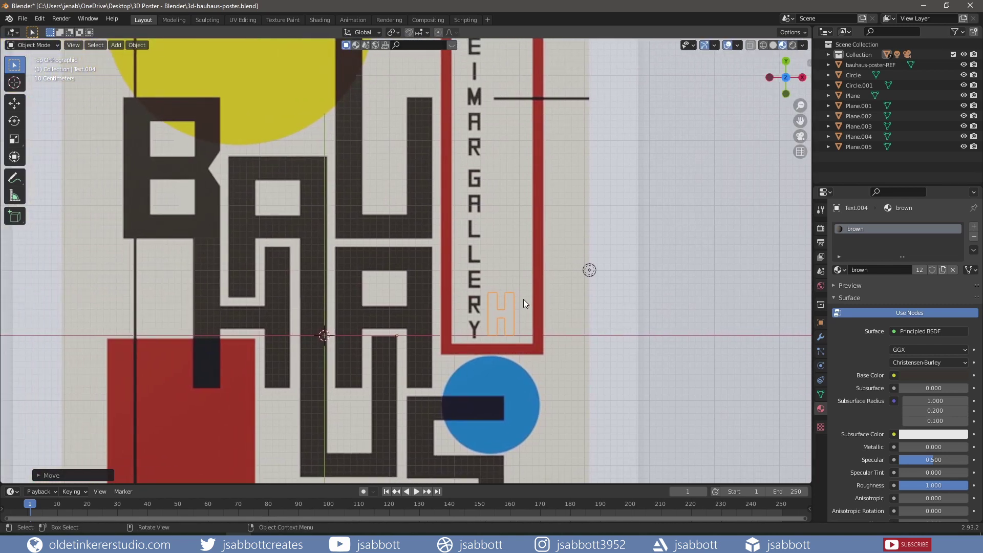
pyautogui.press('g')
pyautogui.press('x')
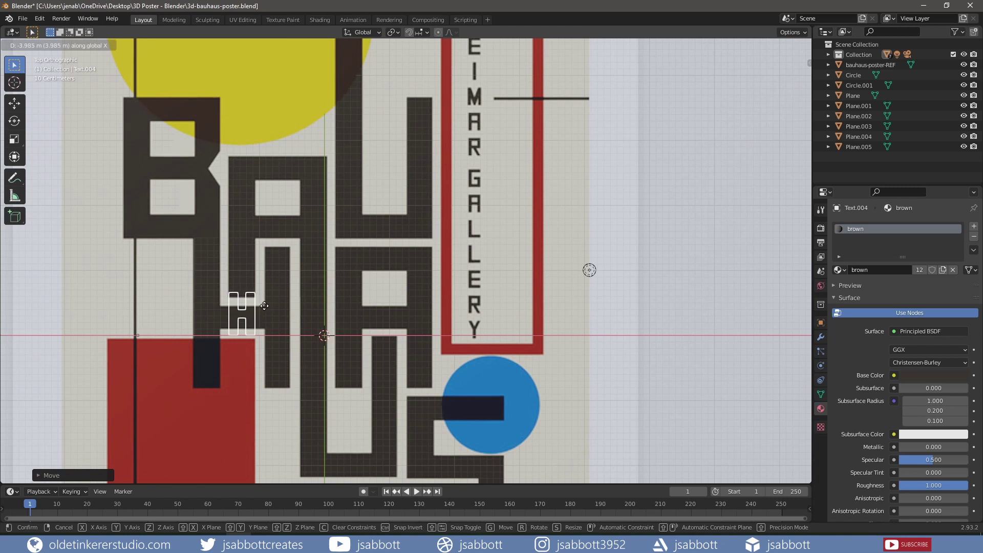
pyautogui.press('y')
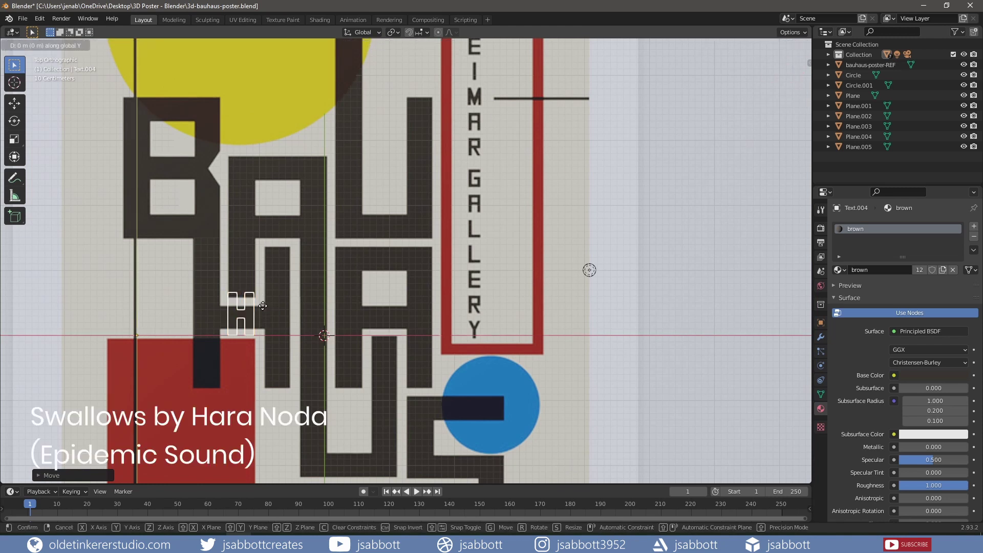
pyautogui.click(265, 311)
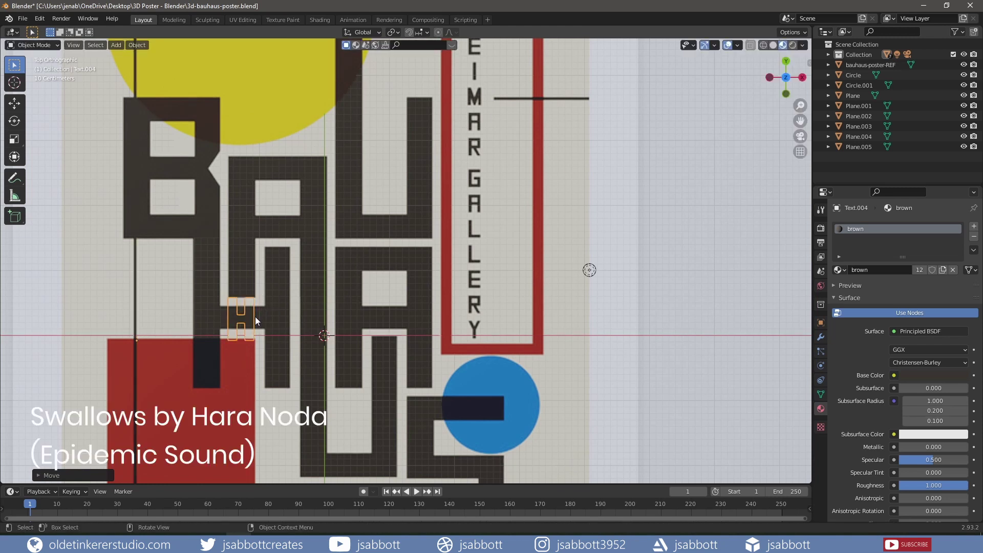
# Set the H's origin to Center of Mass (Surface) and scale it about 3.2x
pyautogui.rightClick(252, 317)
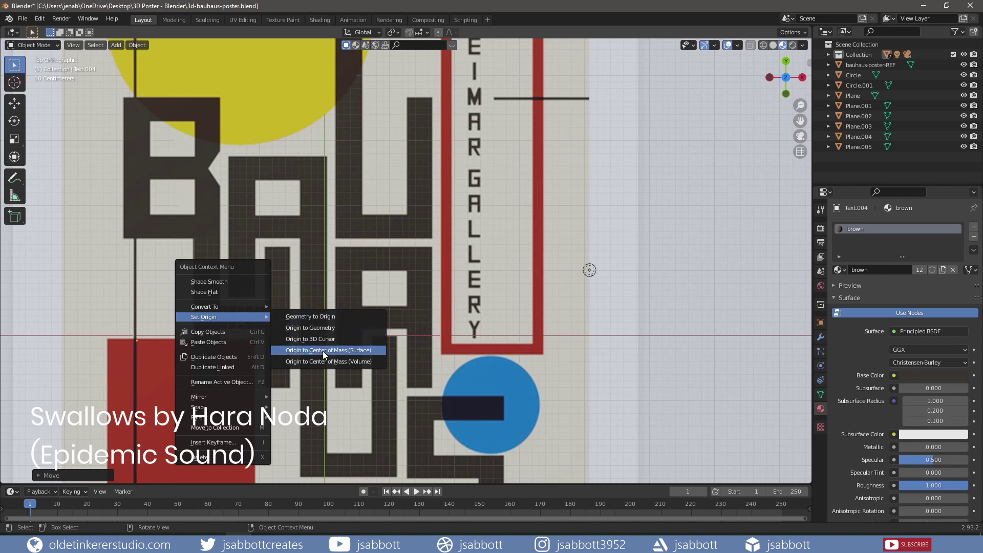
pyautogui.click(323, 351)
pyautogui.press('s')
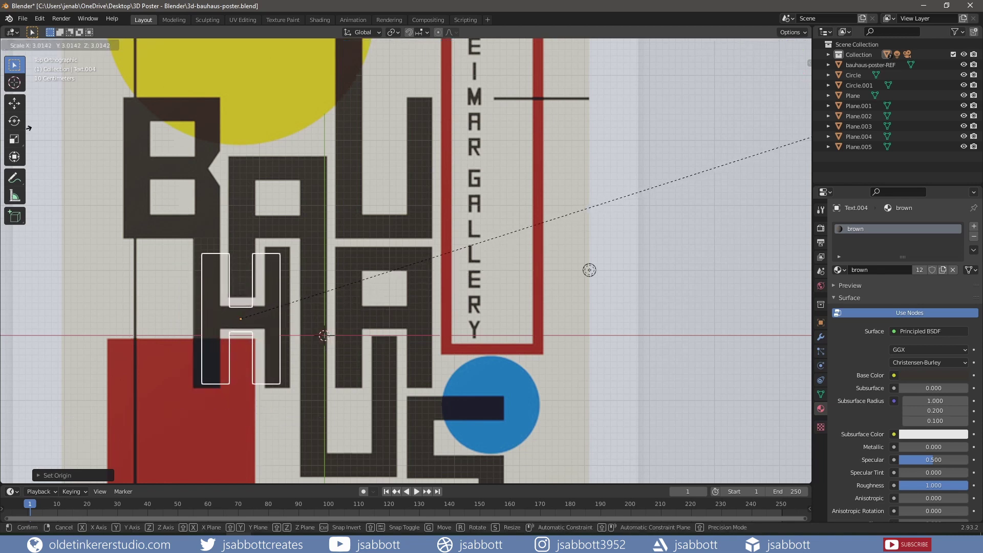
pyautogui.click(64, 121)
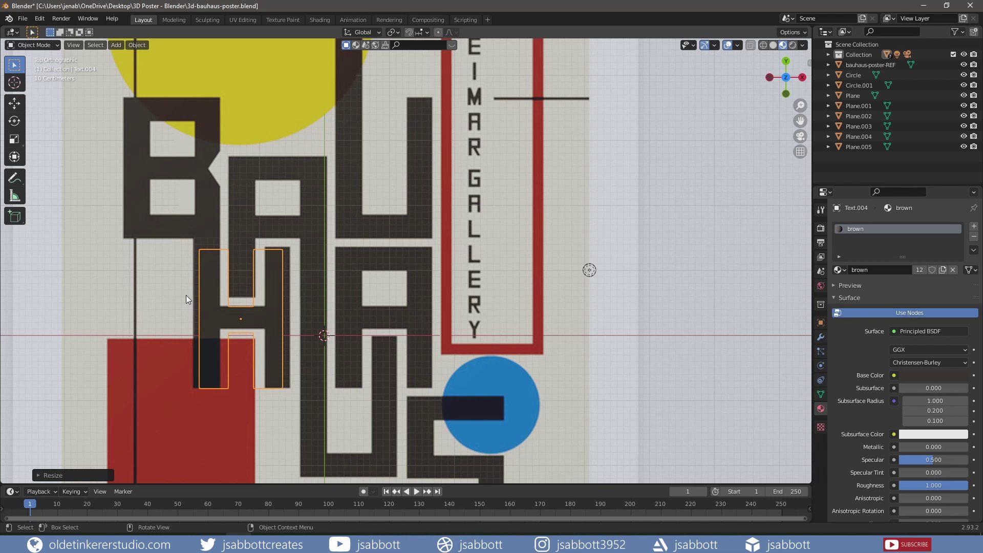
# In Edit Mode, raise the H's top vertices and lower its right leg's top vertically
pyautogui.press('Tab')
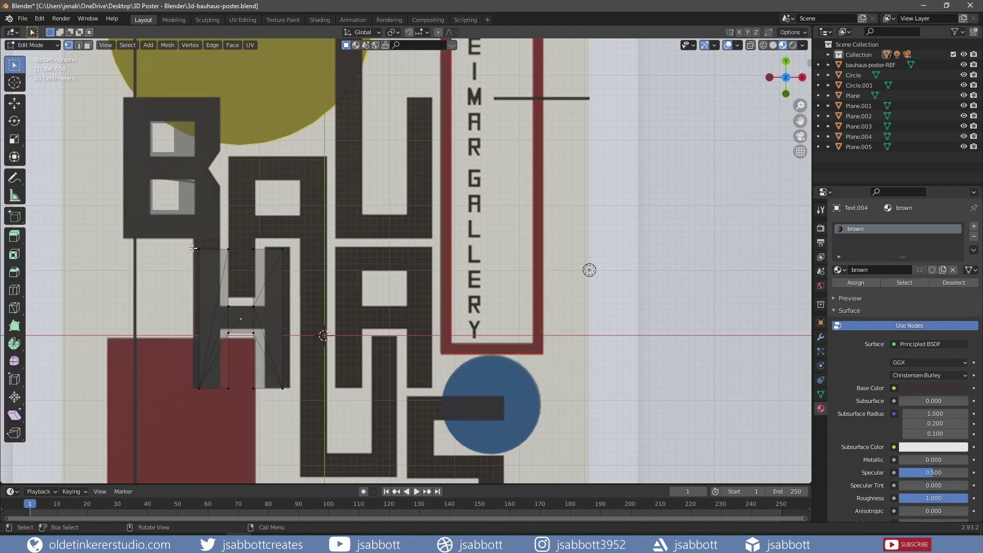
pyautogui.moveTo(190, 246); pyautogui.dragTo(295, 258)
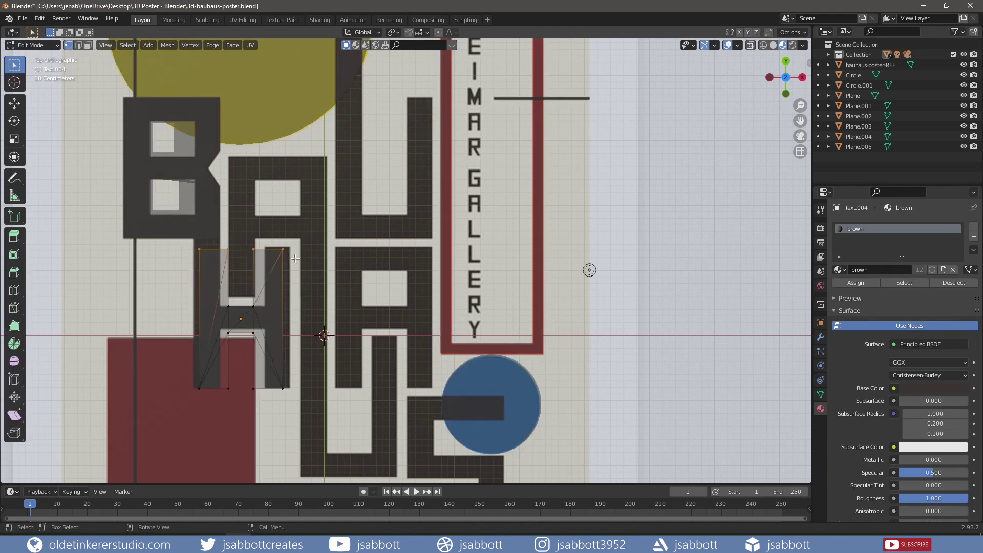
pyautogui.press('g')
pyautogui.press('y')
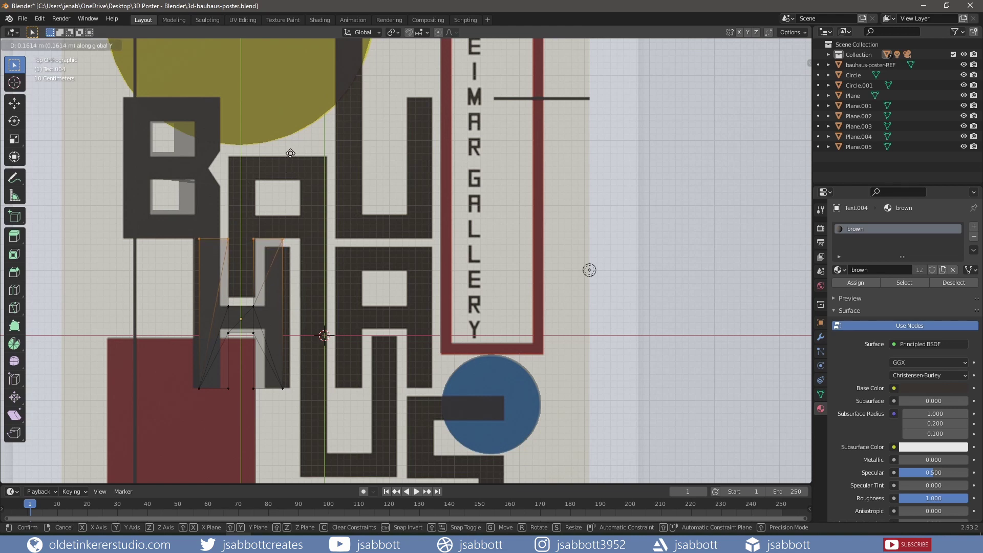
pyautogui.click(290, 153)
pyautogui.moveTo(247, 232); pyautogui.dragTo(316, 258)
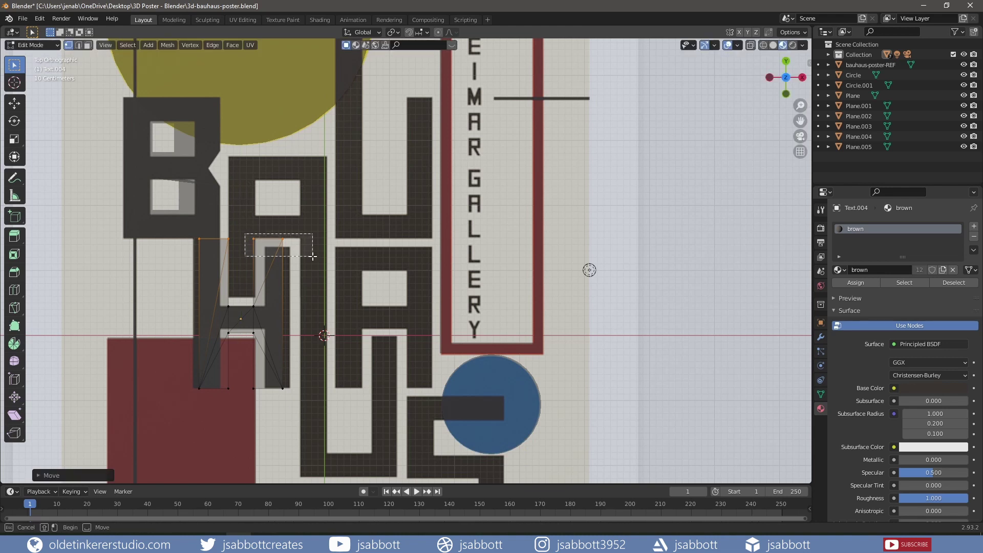
pyautogui.press('g')
pyautogui.press('y')
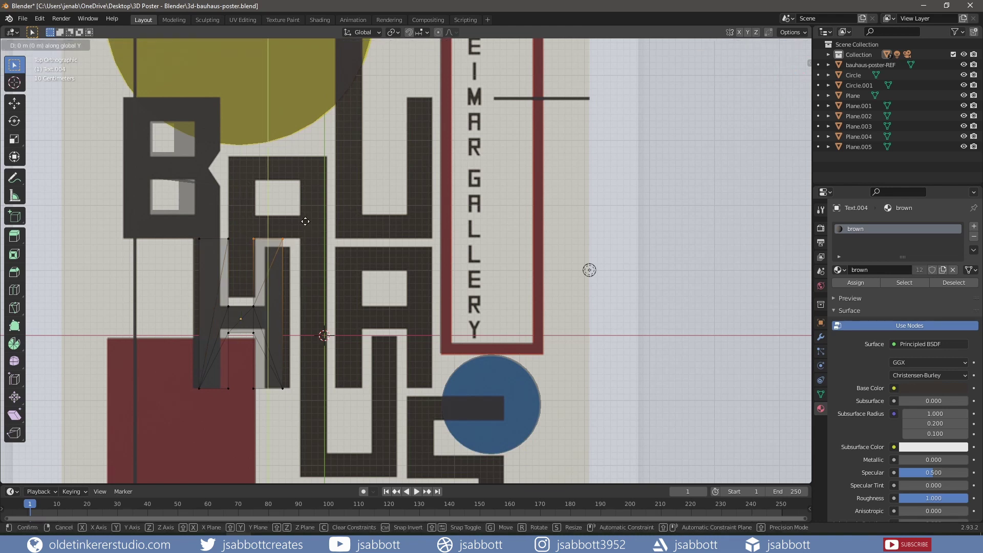
pyautogui.click(294, 305)
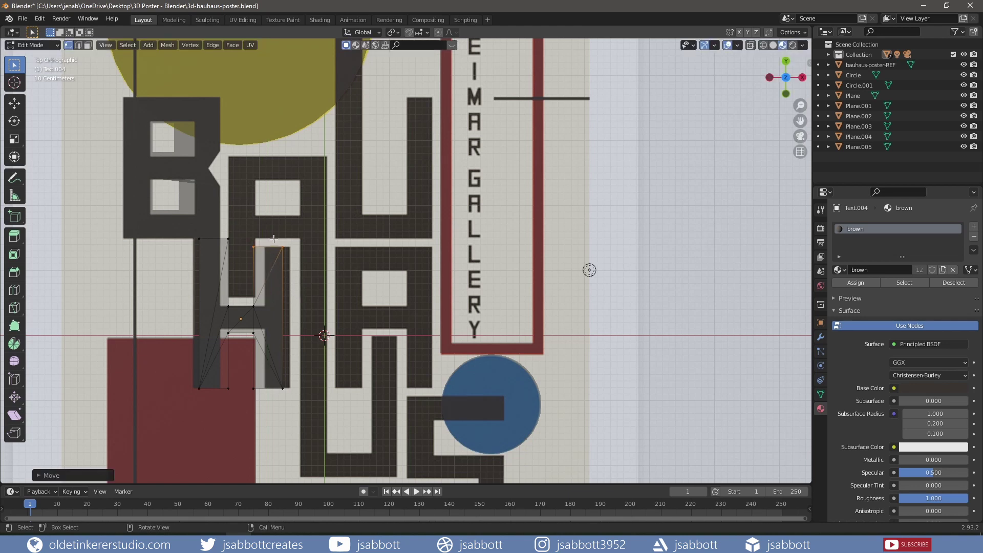
# Move the H's right leg outer and inner edges along X to the reference widths
pyautogui.moveTo(274, 239); pyautogui.dragTo(300, 392)
pyautogui.press('g')
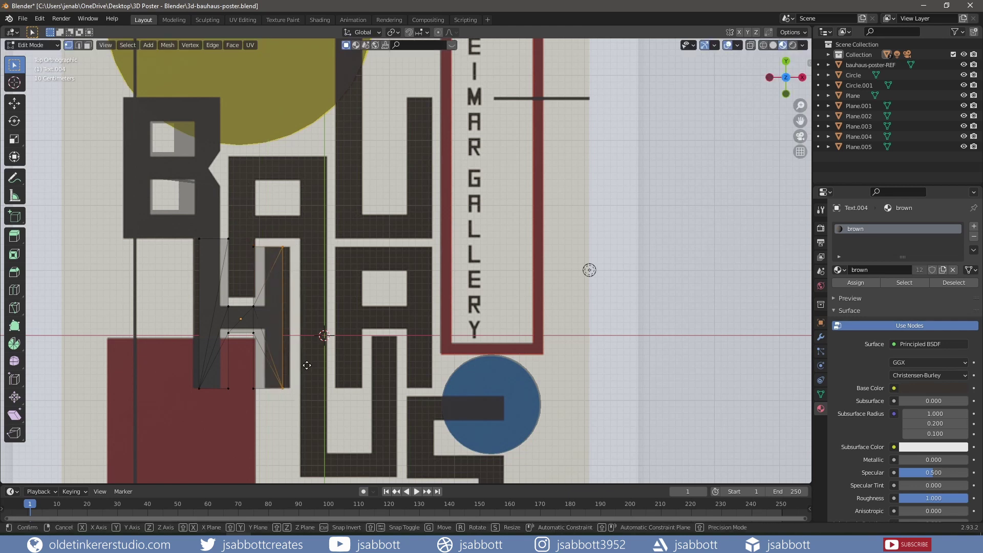
pyautogui.press('x')
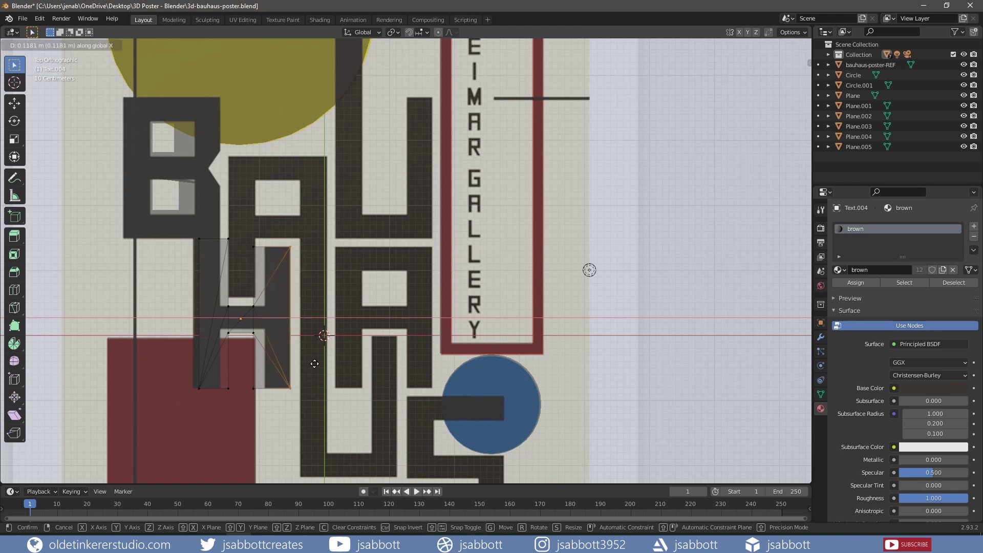
pyautogui.click(313, 364)
pyautogui.moveTo(249, 241); pyautogui.dragTo(264, 401)
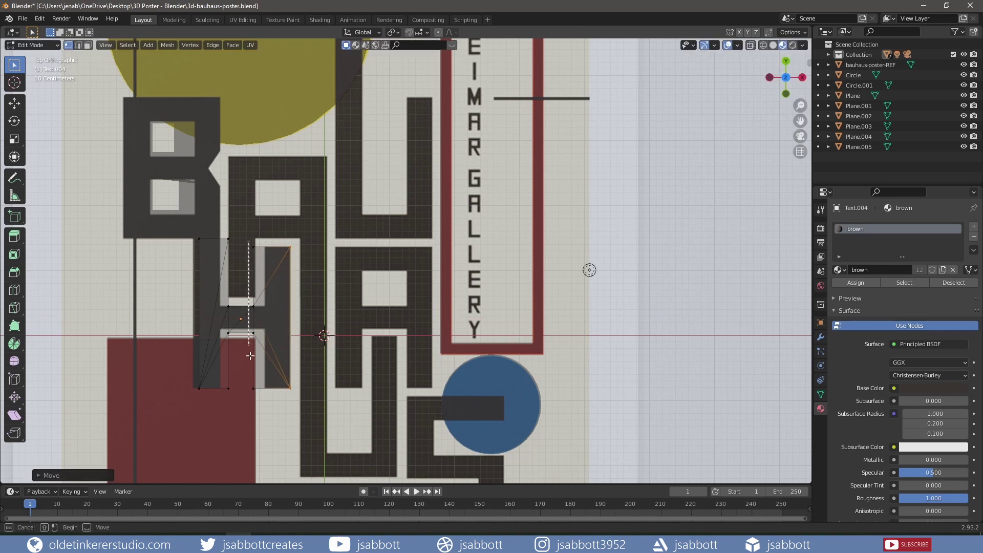
pyautogui.press('g')
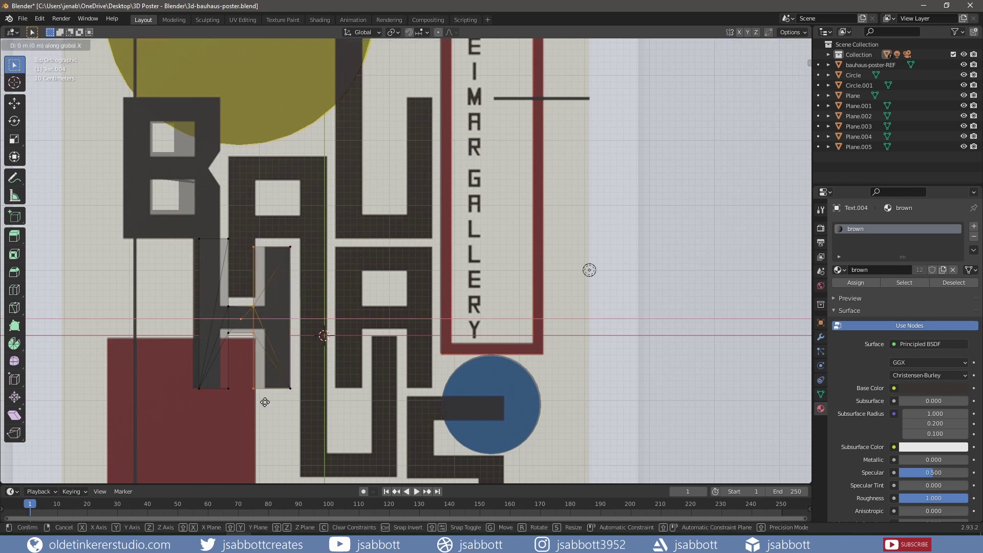
pyautogui.press('x')
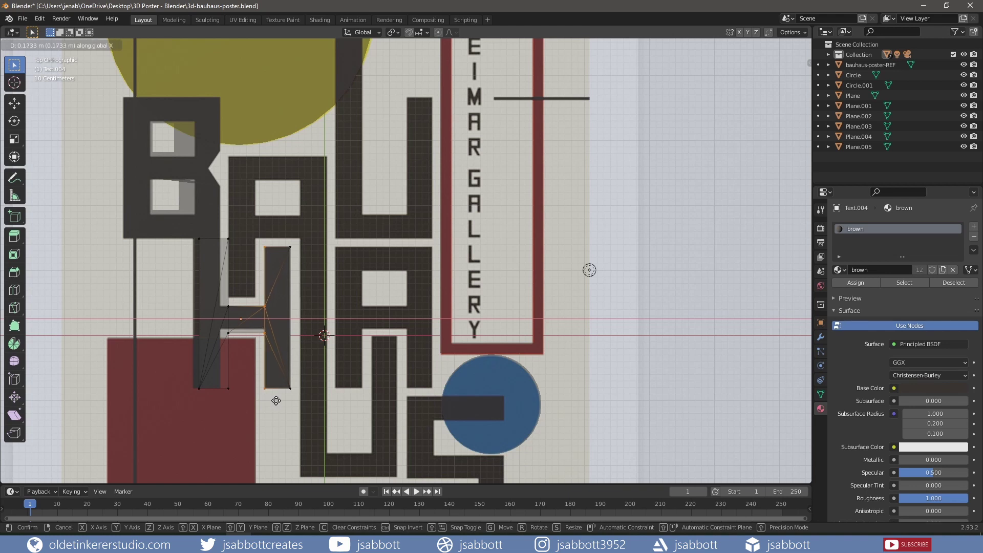
pyautogui.click(276, 400)
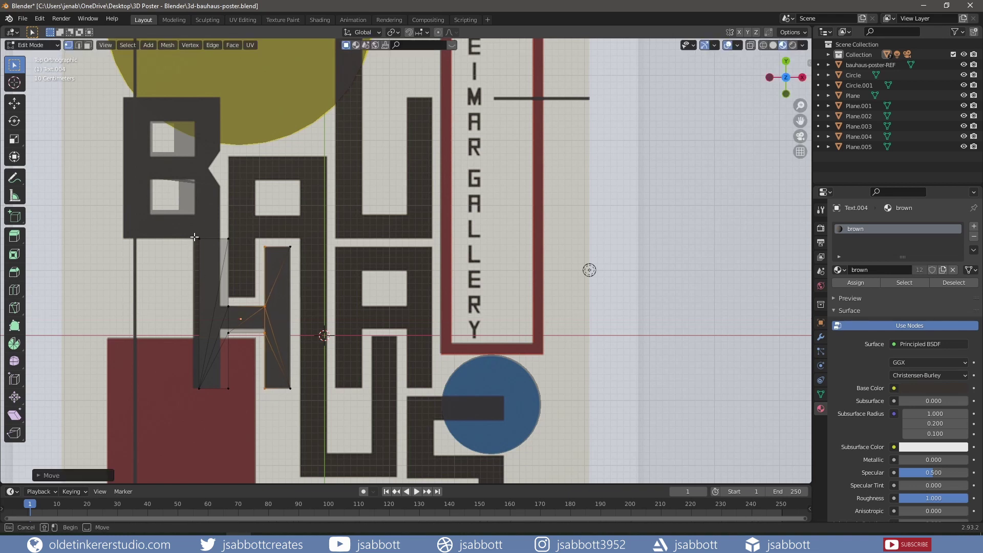
# Move the H's left leg outer and inner edges along X to match the reference
pyautogui.click(198, 238)
pyautogui.keyDown('shift'); pyautogui.click(199, 389); pyautogui.keyUp('shift')
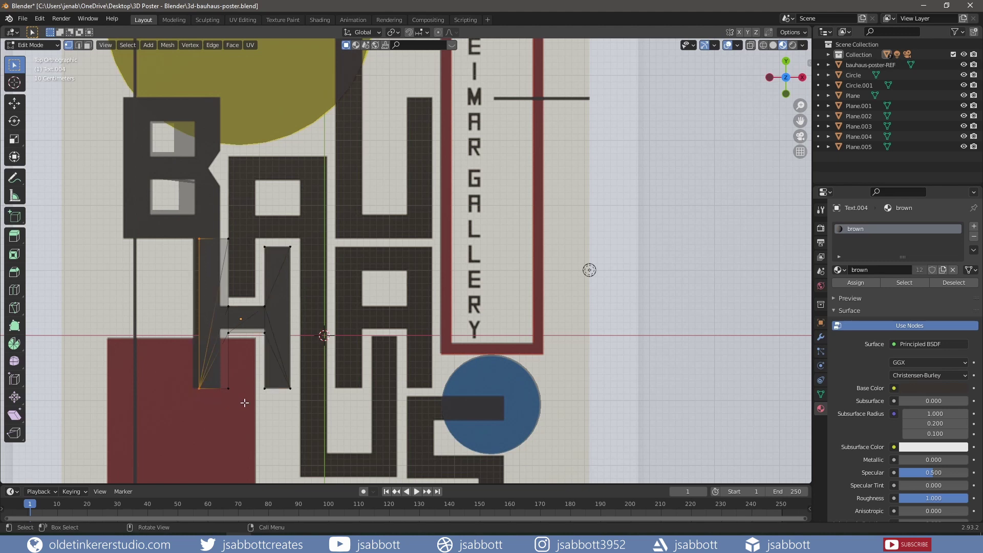
pyautogui.press('g')
pyautogui.press('x')
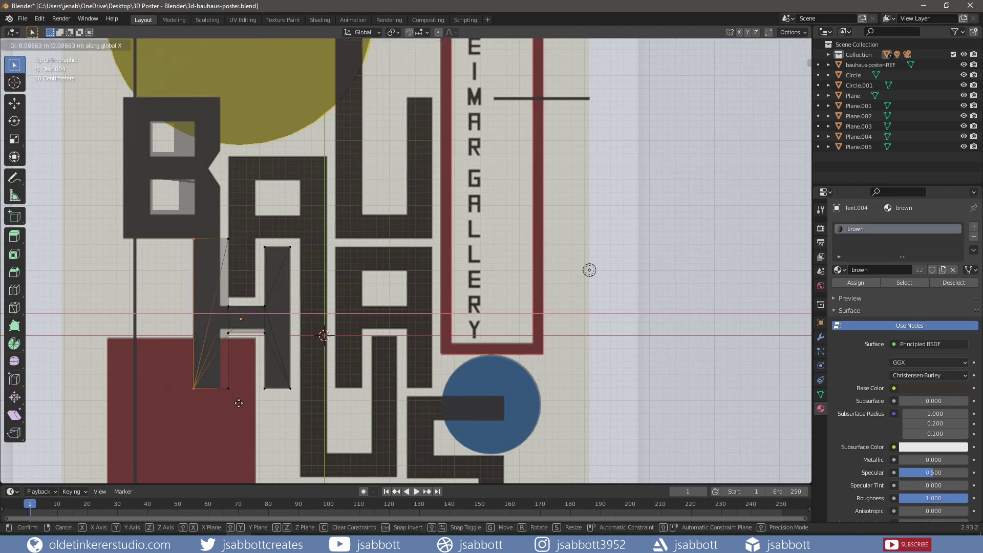
pyautogui.click(239, 403)
pyautogui.moveTo(221, 230); pyautogui.dragTo(235, 395)
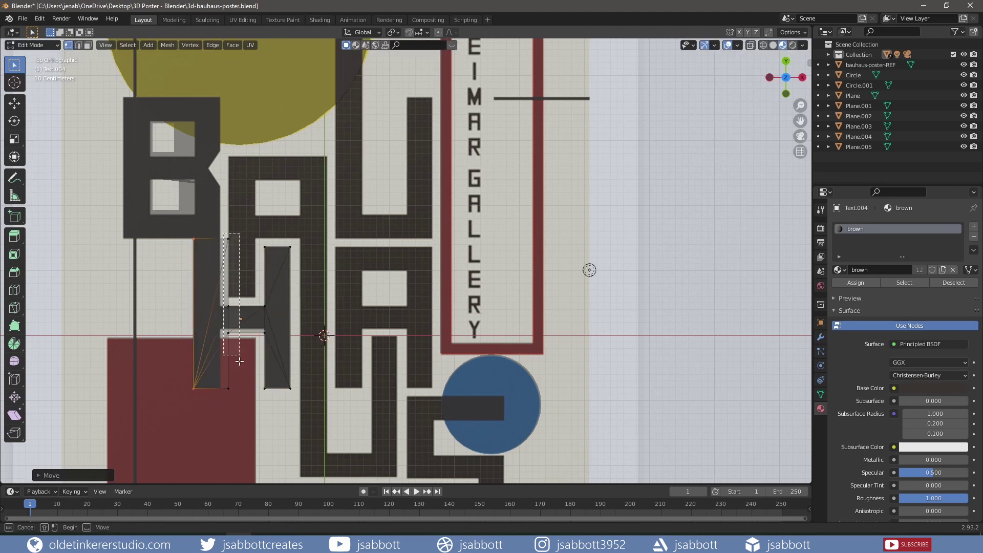
pyautogui.press('g')
pyautogui.press('x')
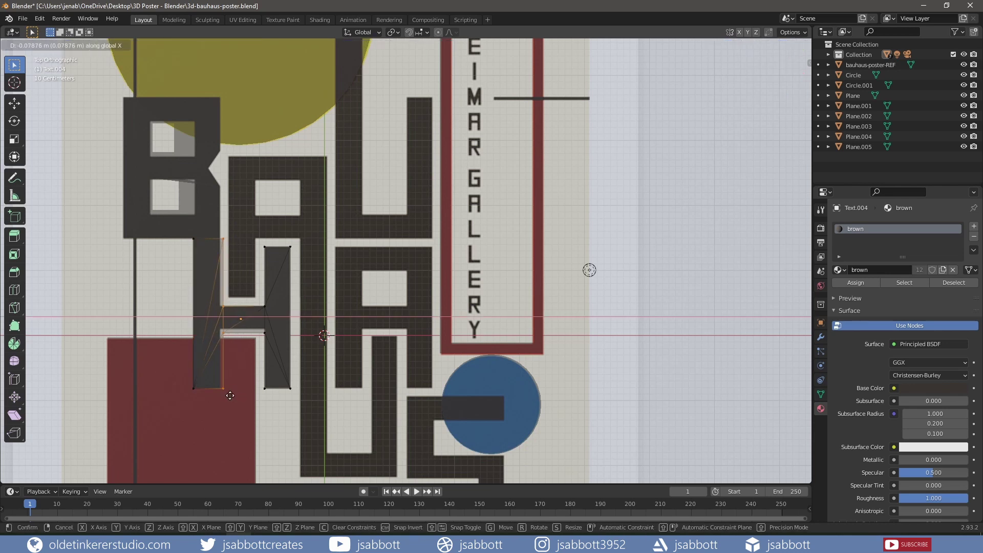
pyautogui.click(226, 395)
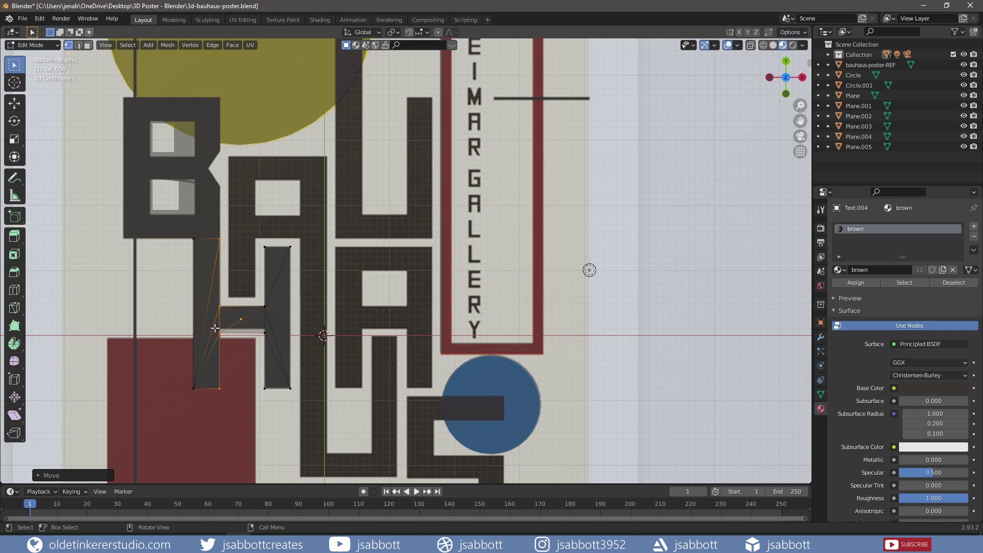
# Move the H's crossbar vertically to the reference crossbar height and leave Edit Mode
pyautogui.moveTo(215, 328); pyautogui.dragTo(289, 341)
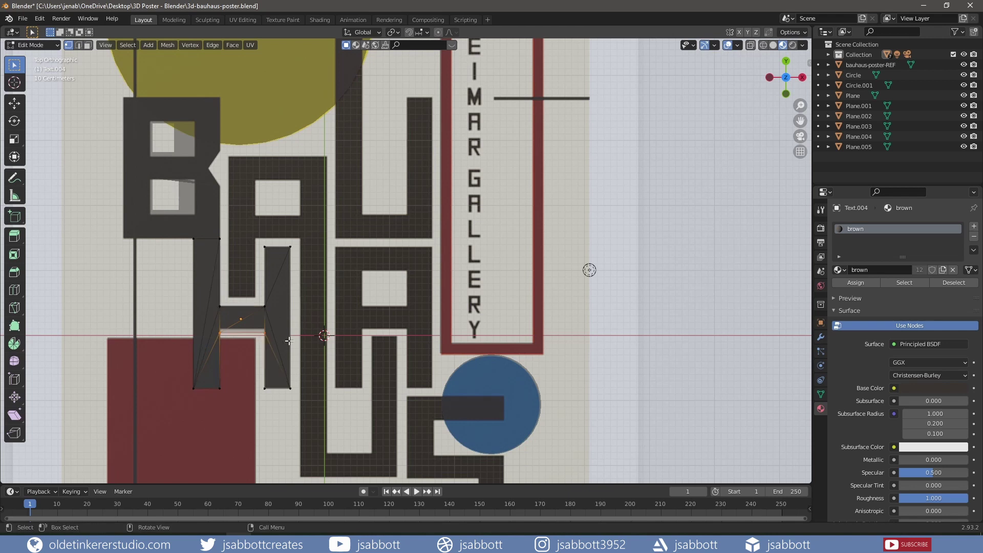
pyautogui.press('g')
pyautogui.press('y')
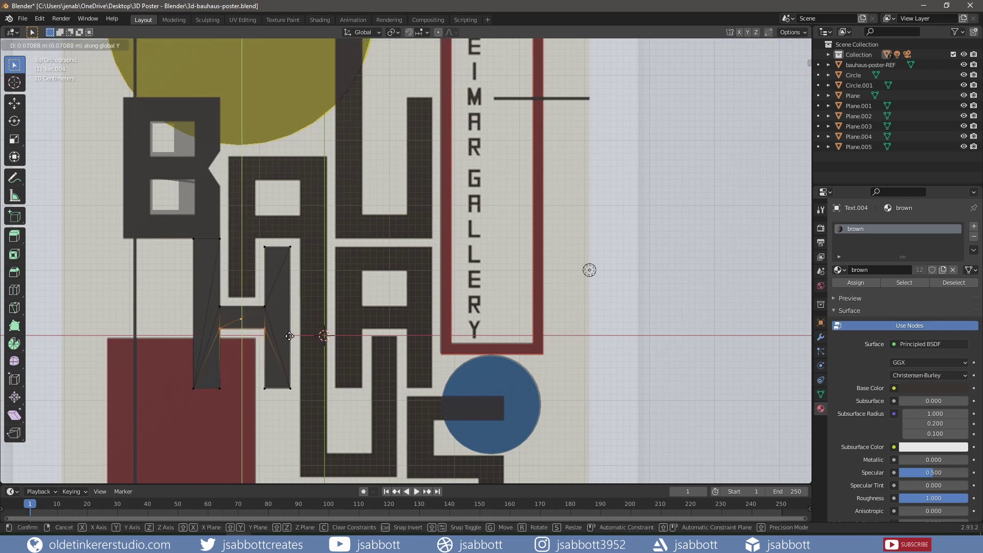
pyautogui.click(290, 336)
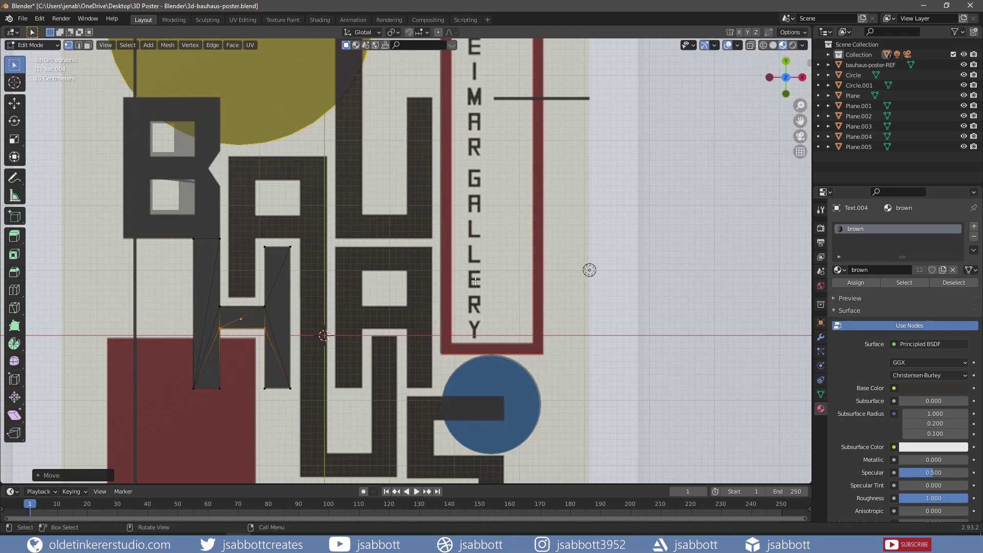
pyautogui.press('Tab')
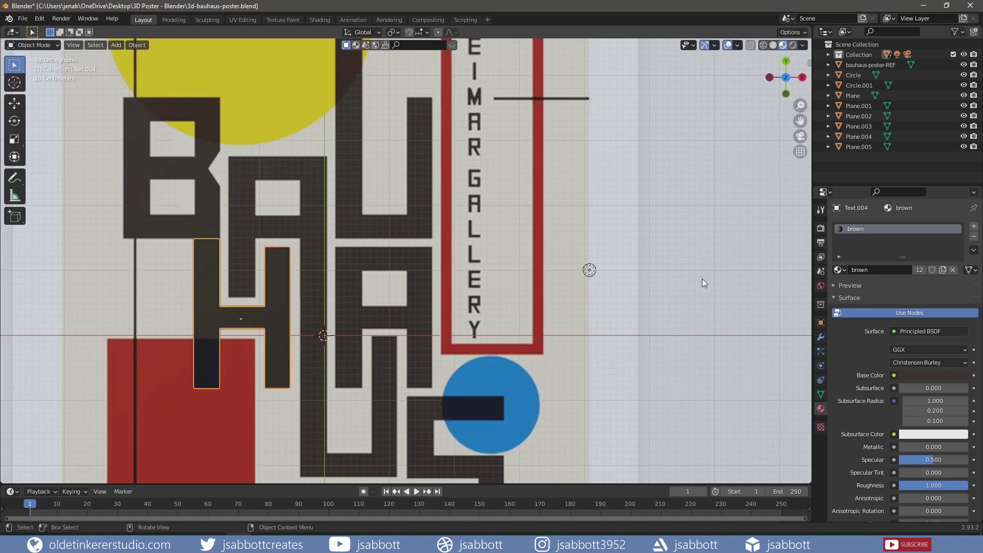
# Select the A letter and slide it left along X toward the reference lettering
pyautogui.keyDown('shift'); pyautogui.moveTo(739, 249); pyautogui.dragTo(497, 265, button='middle'); pyautogui.keyUp('shift')
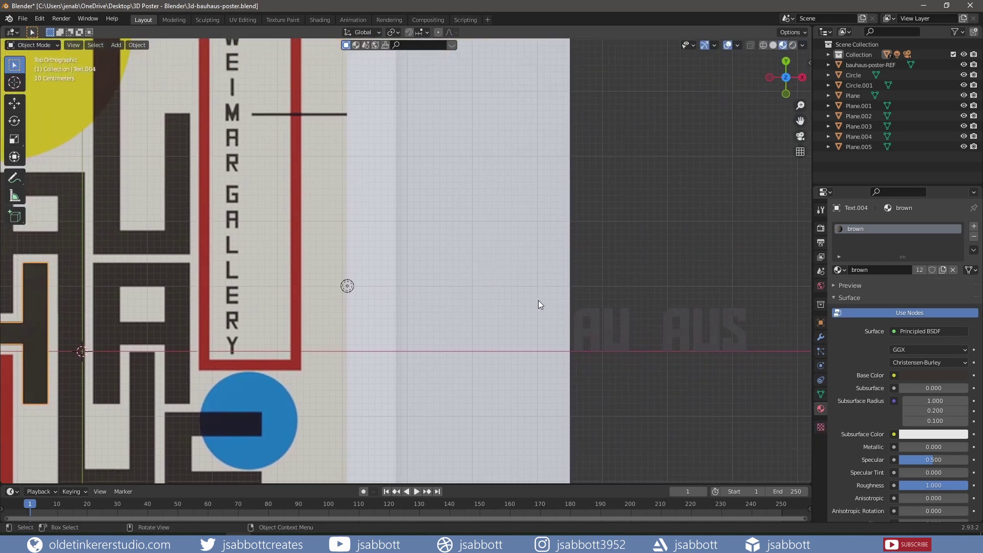
pyautogui.click(579, 318)
pyautogui.press('g')
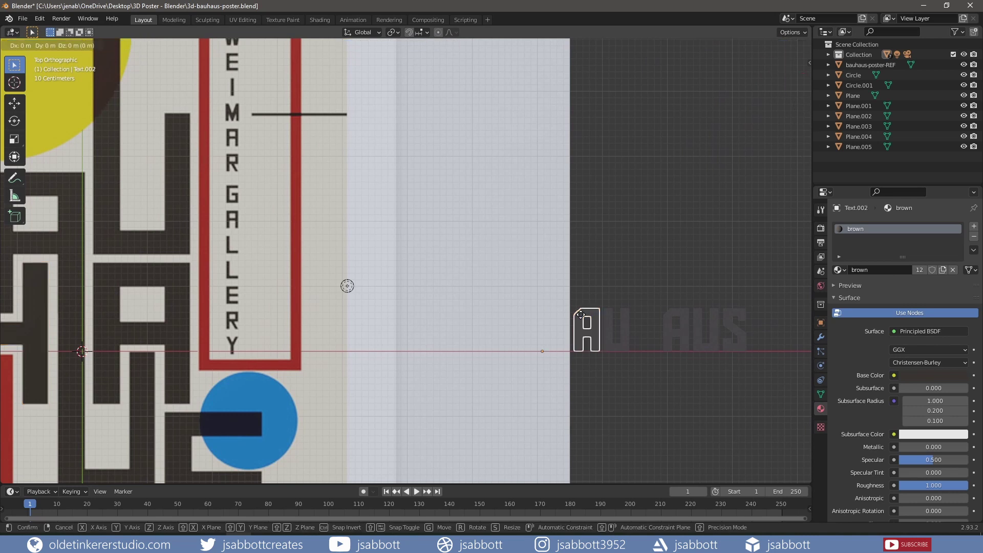
pyautogui.press('x')
pyautogui.click(172, 311)
pyautogui.keyDown('shift'); pyautogui.moveTo(173, 308); pyautogui.dragTo(404, 275, button='middle'); pyautogui.keyUp('shift')
# Position the A over the reference's A with X and Y moves and a small nudge
pyautogui.press('g')
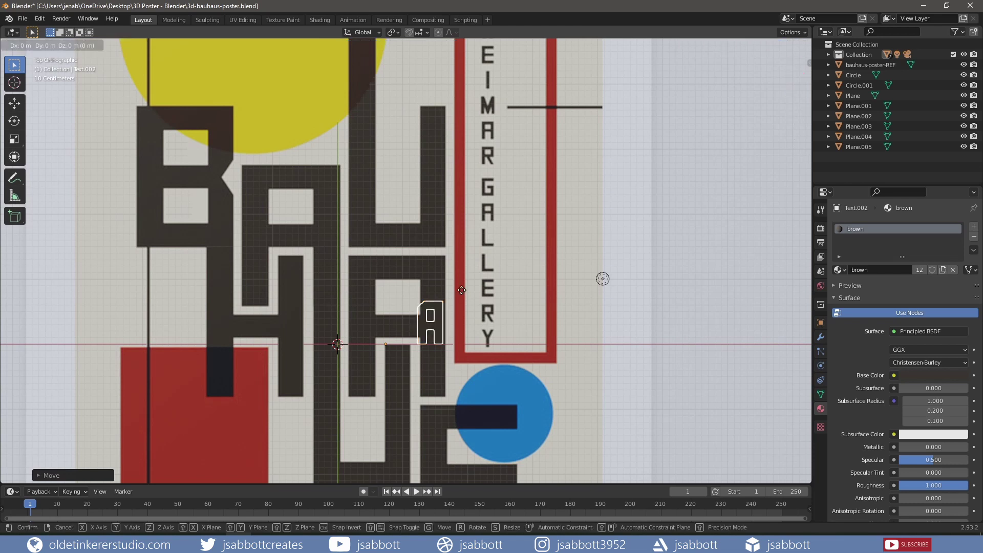
pyautogui.press('x')
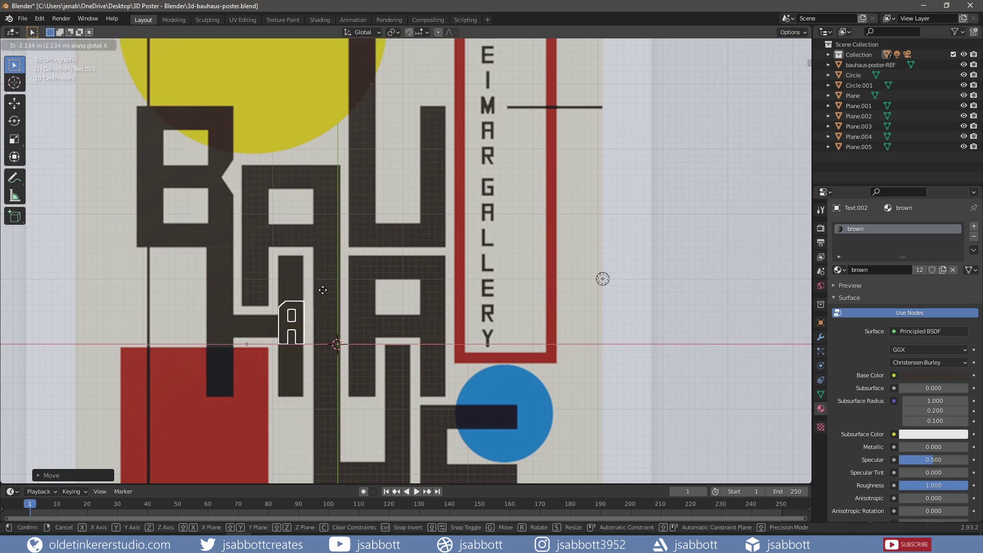
pyautogui.click(323, 289)
pyautogui.press('g')
pyautogui.press('y')
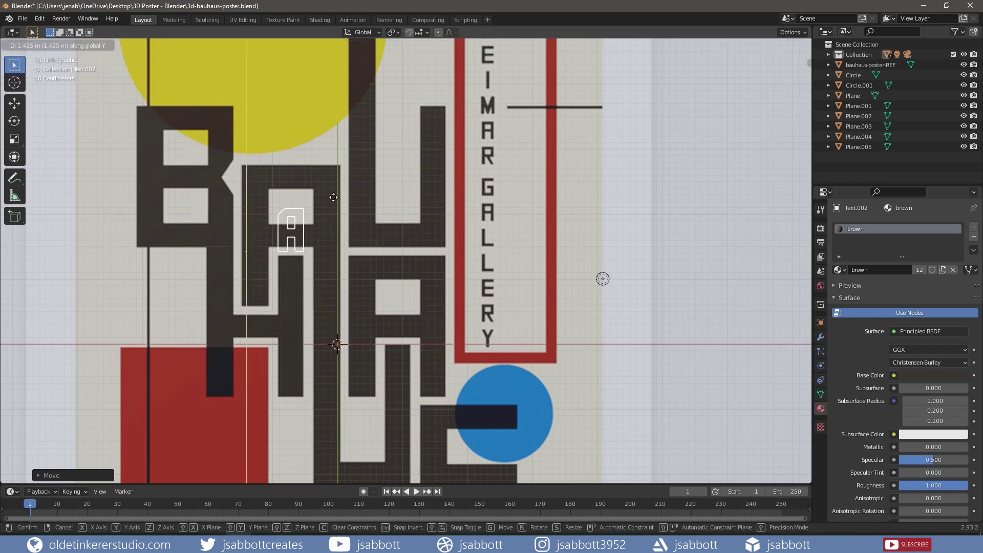
pyautogui.click(334, 198)
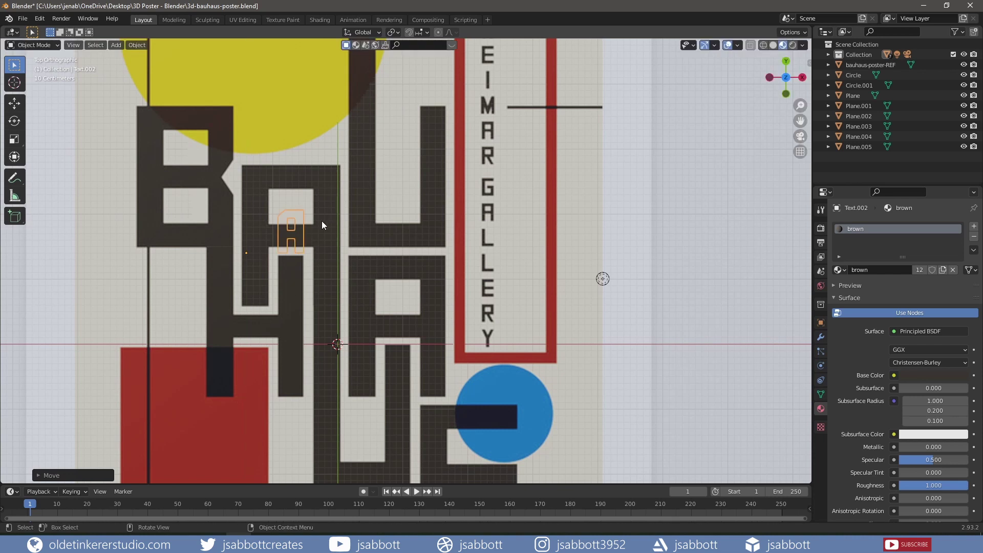
pyautogui.press('g')
pyautogui.press('x')
pyautogui.click(311, 232)
# Set the A's origin to Center of Mass (Surface) and scale it up roughly 3x
pyautogui.rightClick(303, 229)
pyautogui.moveTo(256, 230)
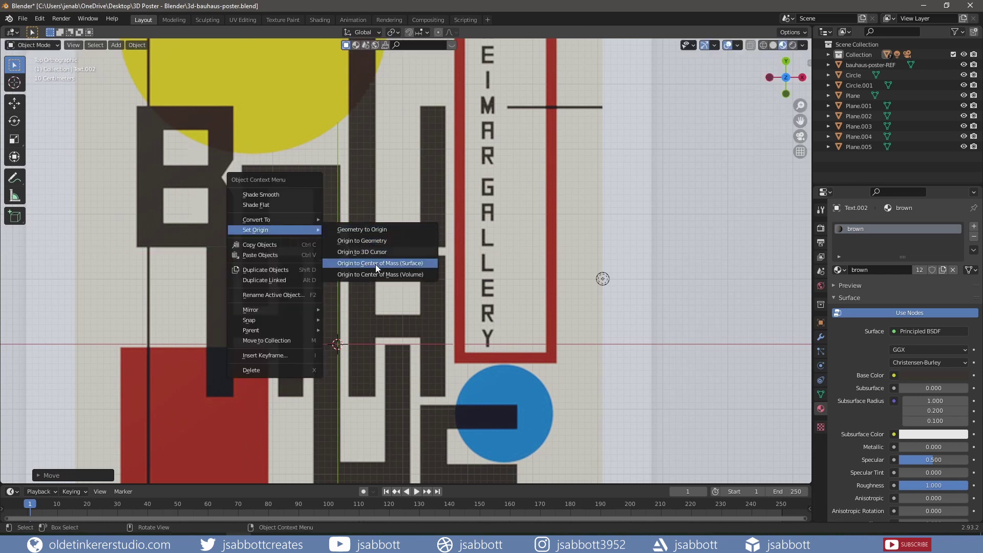
pyautogui.click(376, 264)
pyautogui.press('s')
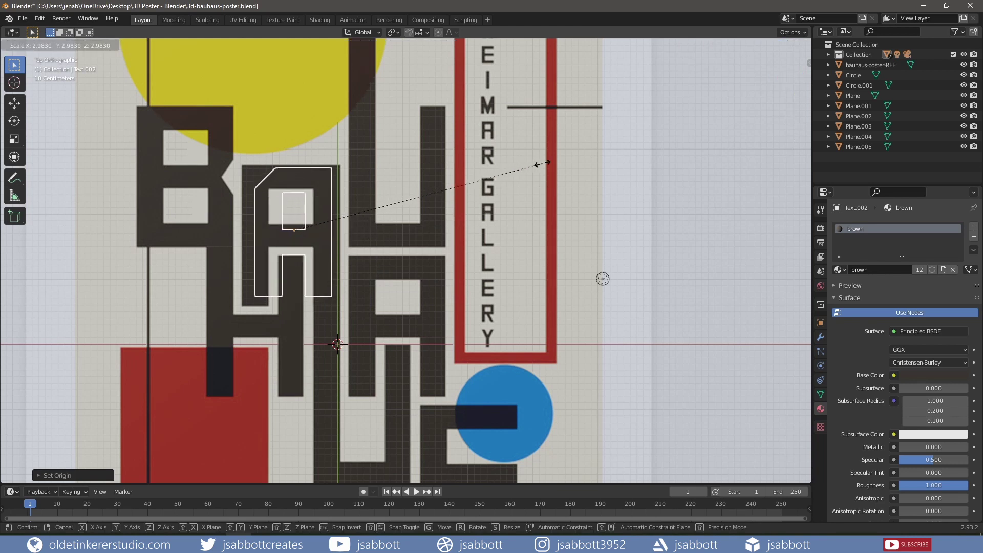
pyautogui.click(552, 161)
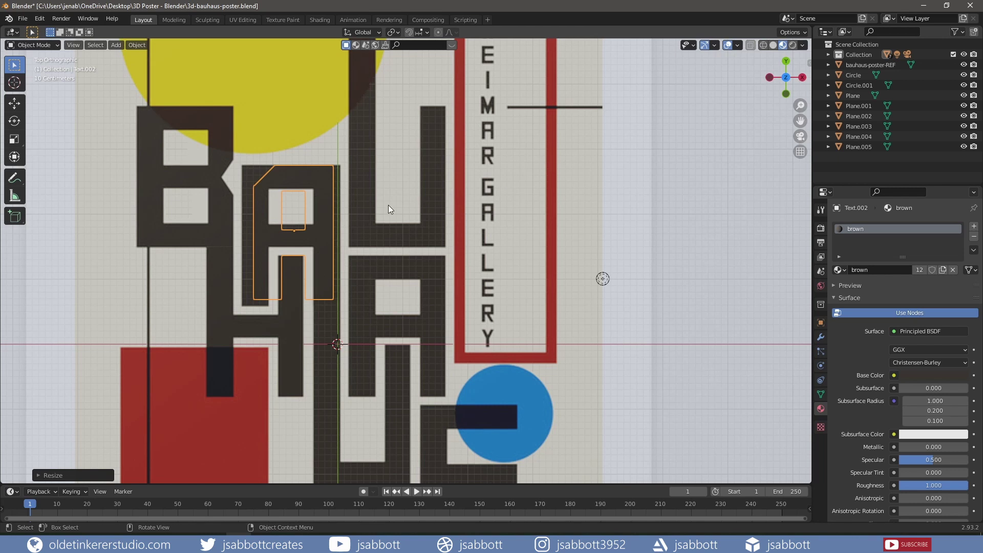
# In Edit Mode, shift the A's right edge and top corner vertex horizontally
pyautogui.press('Tab')
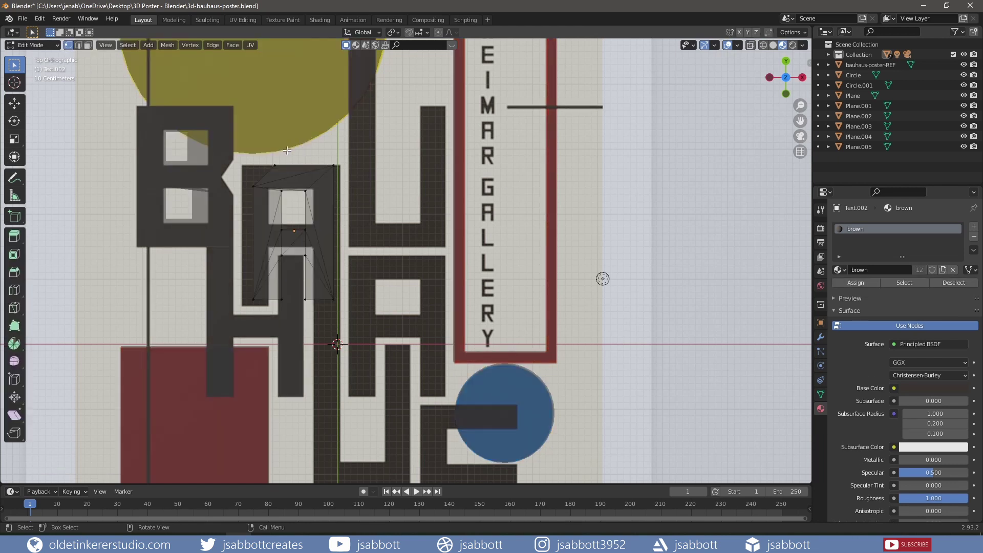
pyautogui.moveTo(321, 160); pyautogui.dragTo(341, 310)
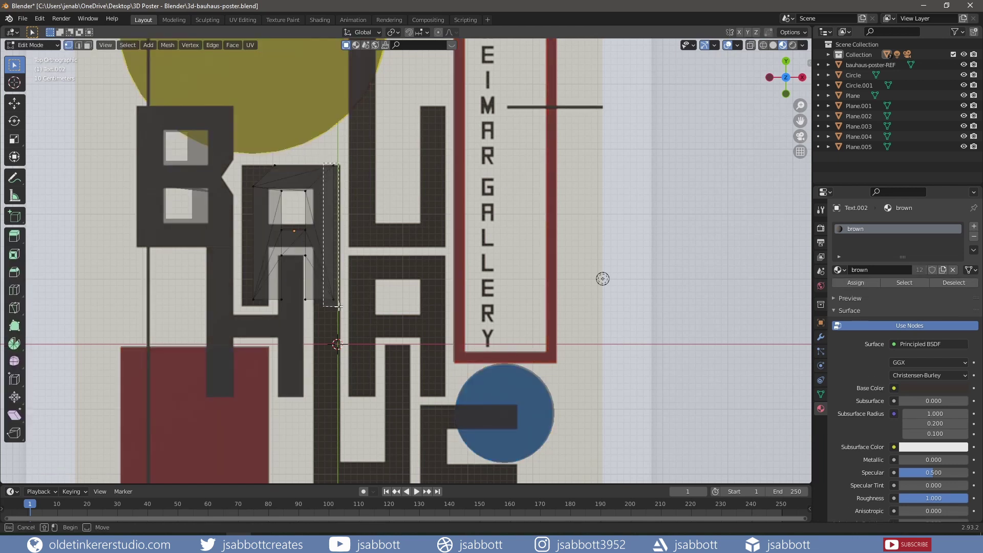
pyautogui.press('g')
pyautogui.press('x')
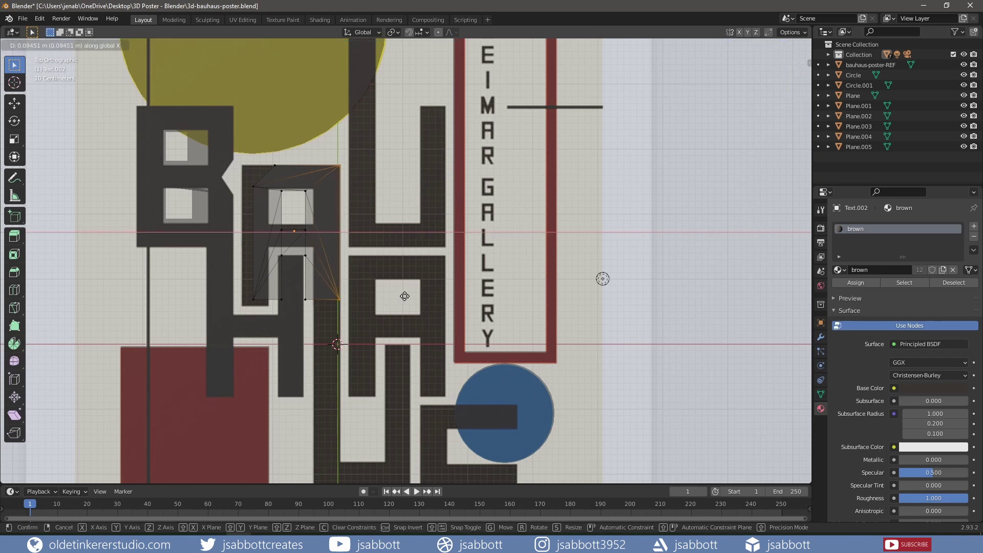
pyautogui.click(404, 296)
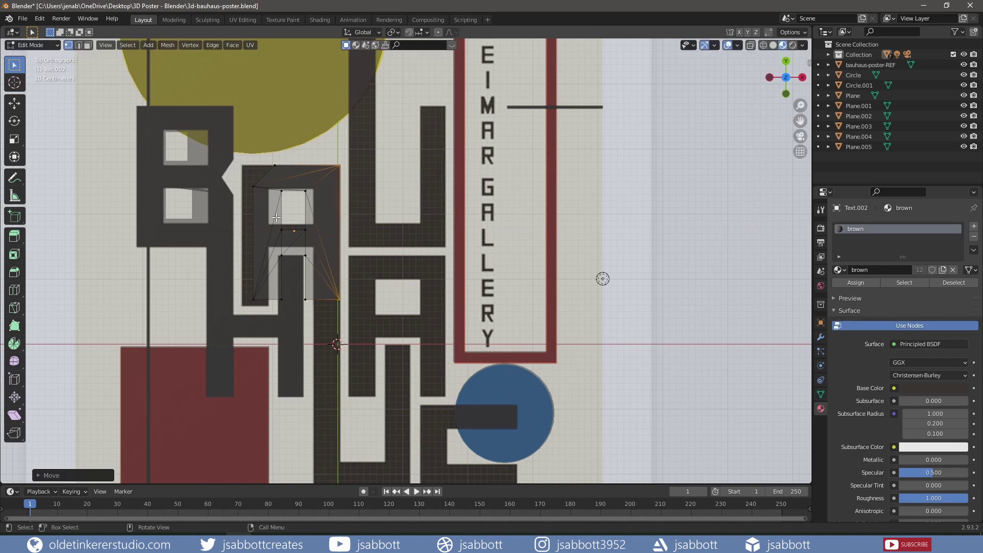
pyautogui.click(273, 167)
pyautogui.press('g')
pyautogui.press('x')
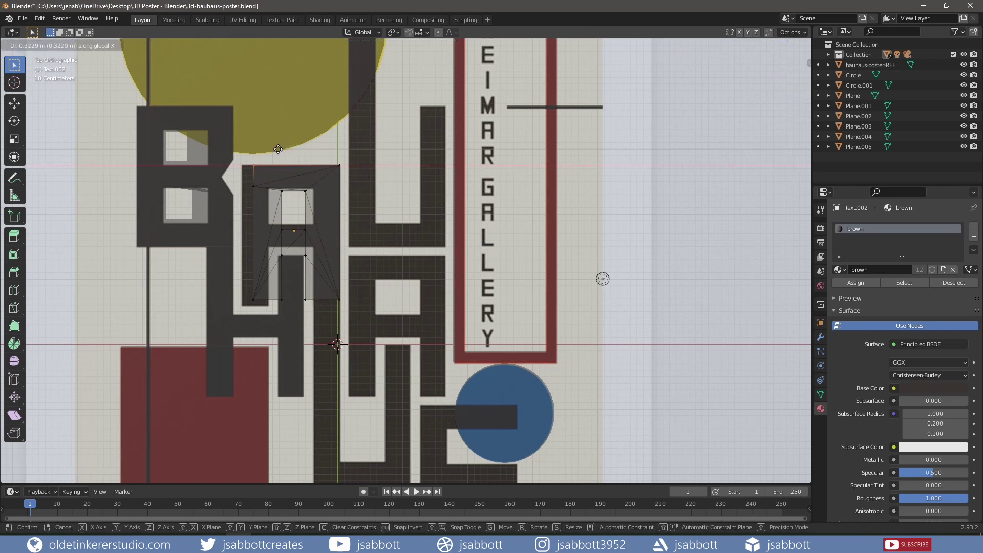
pyautogui.click(278, 149)
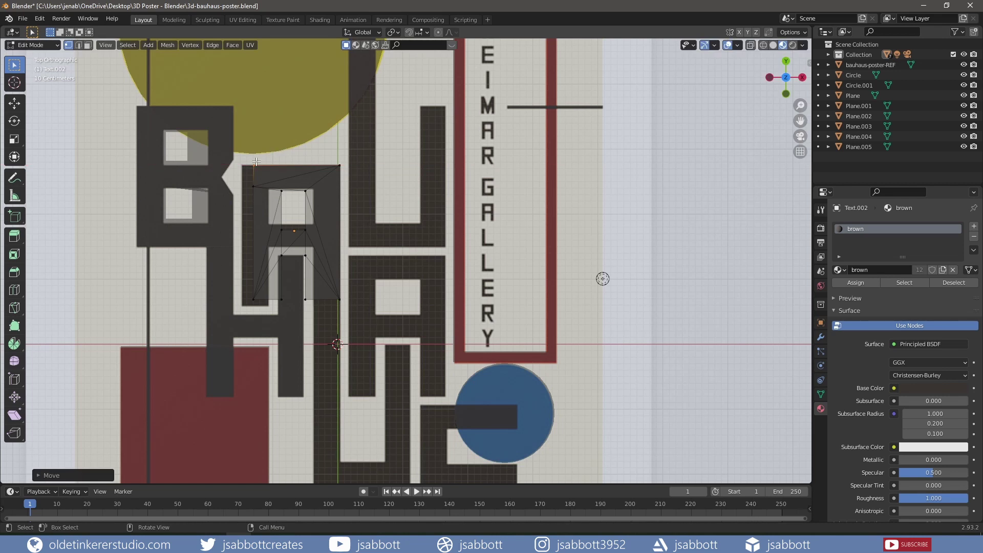
# Move the A's left-edge vertices and top-left vertex horizontally to square the left stroke
pyautogui.moveTo(248, 164); pyautogui.dragTo(255, 306)
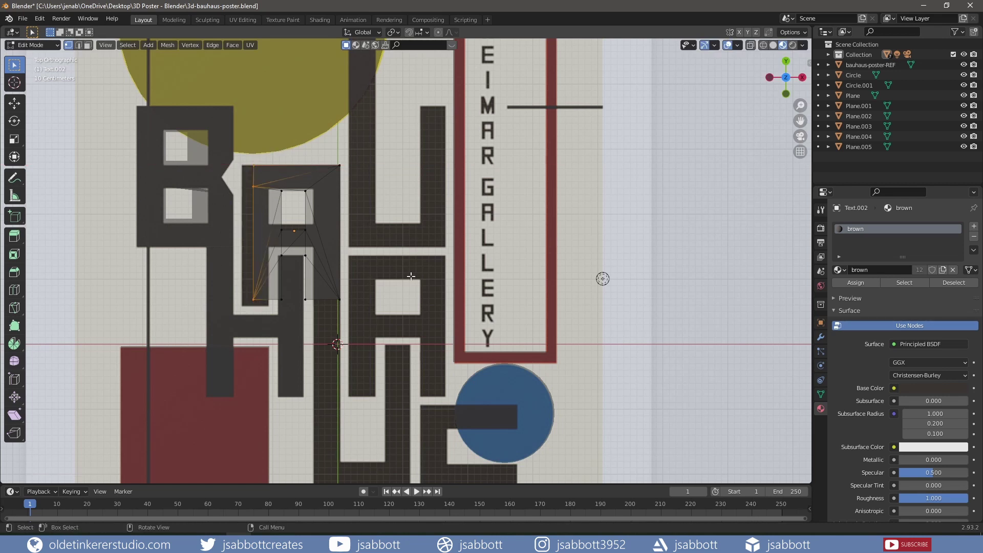
pyautogui.press('g')
pyautogui.press('x')
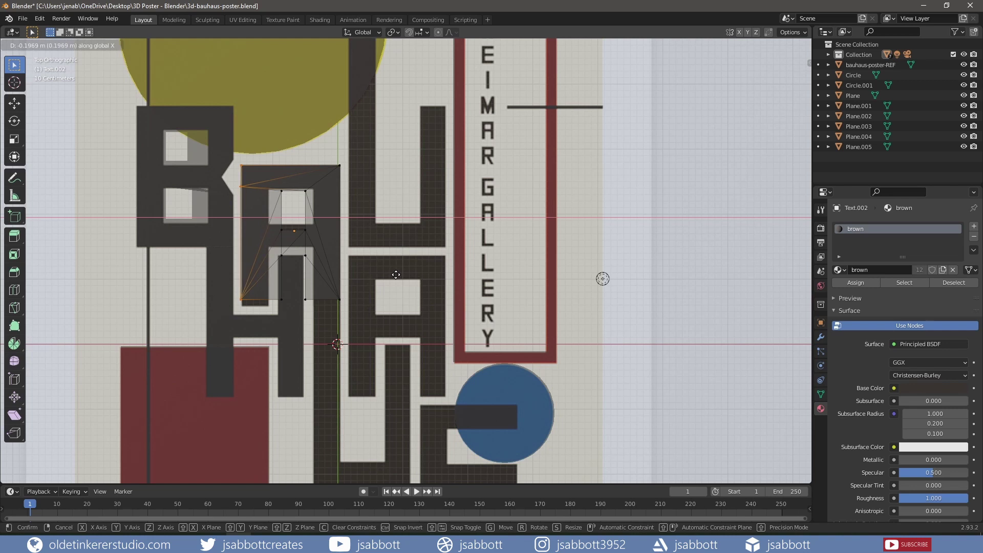
pyautogui.click(397, 275)
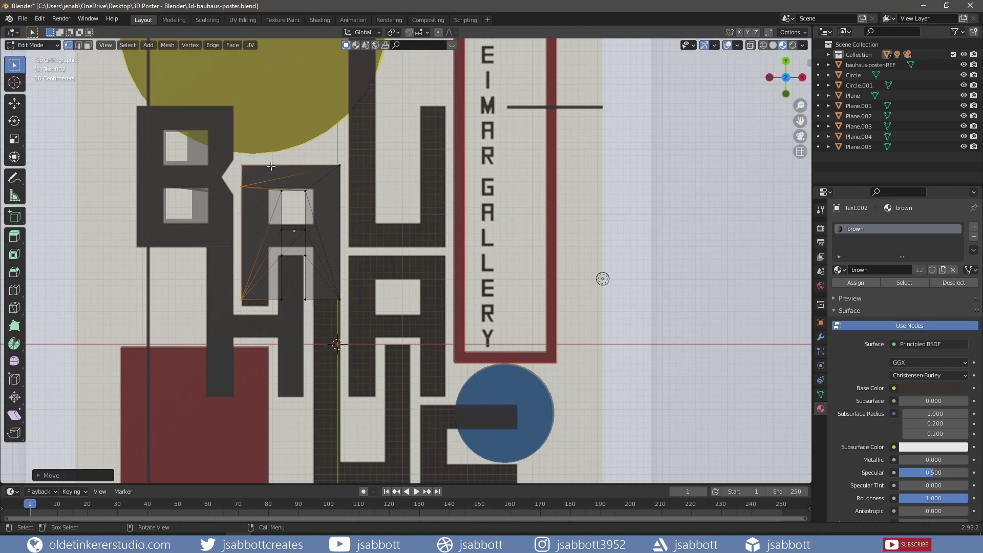
pyautogui.click(253, 156)
pyautogui.press('g')
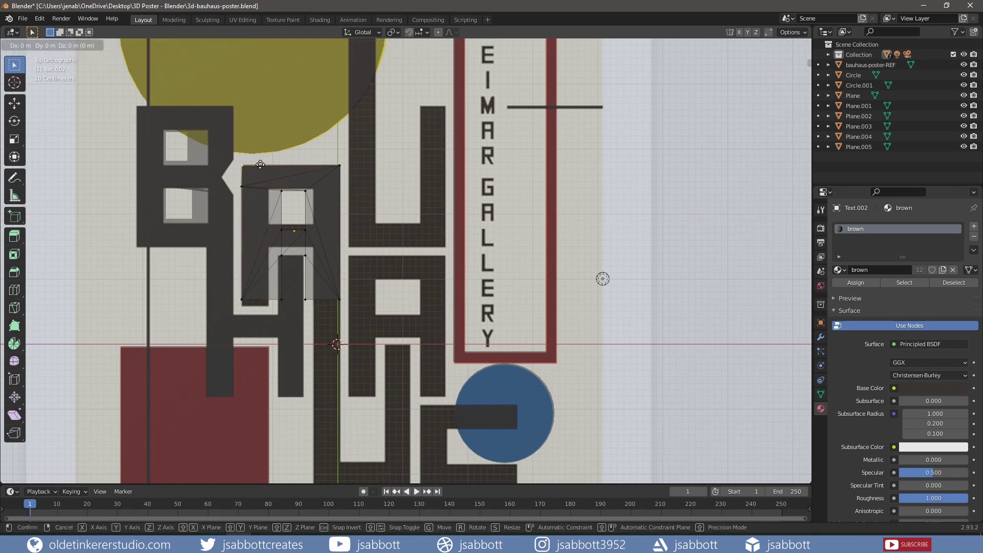
pyautogui.press('x')
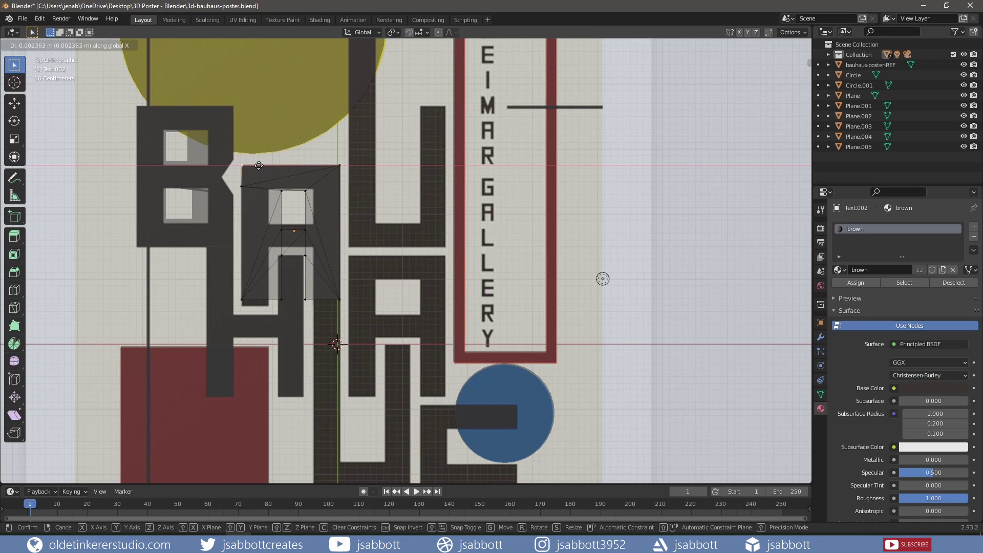
pyautogui.click(261, 165)
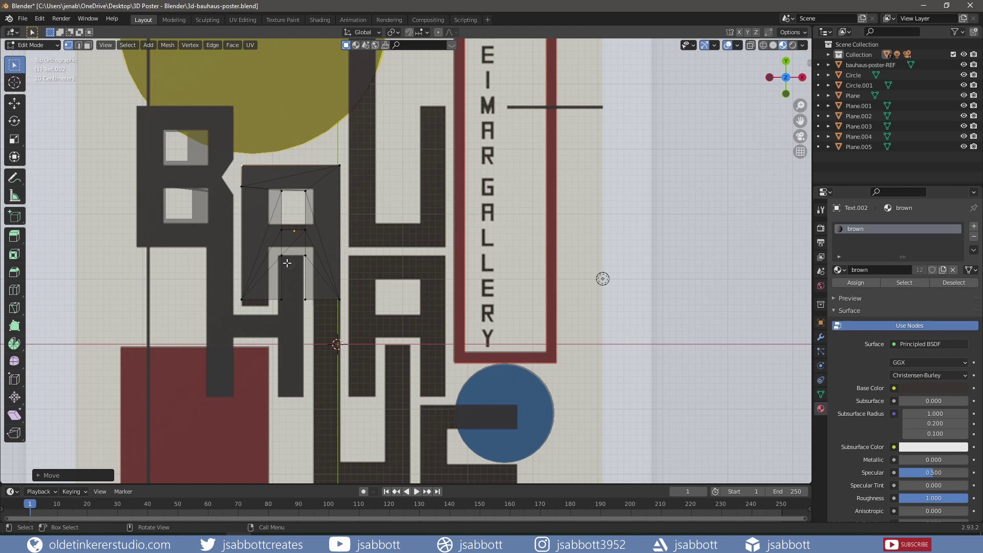
# Shift the left edge of the A's hole horizontally to match the reference
pyautogui.keyDown('shift'); pyautogui.click(282, 230); pyautogui.keyUp('shift')
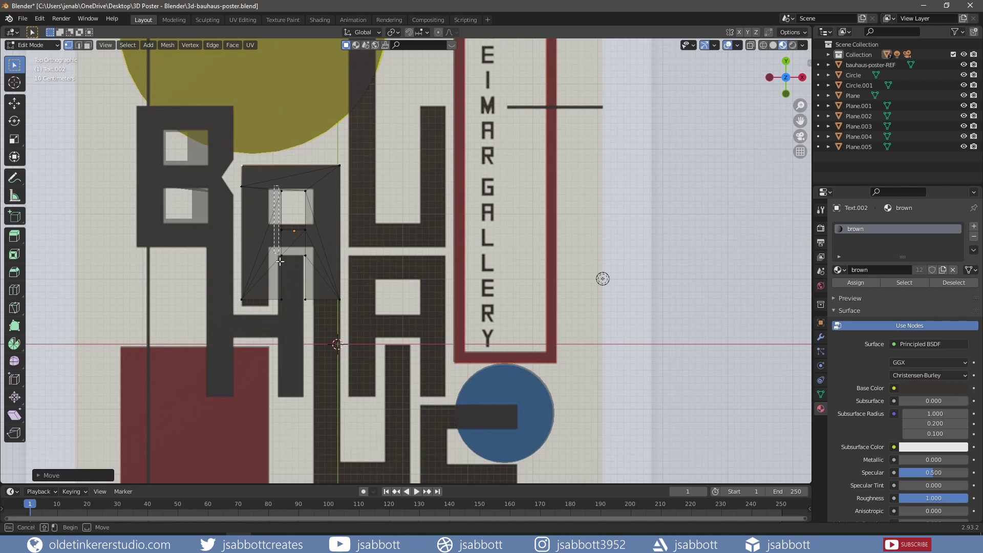
pyautogui.keyDown('shift'); pyautogui.click(281, 300); pyautogui.keyUp('shift')
pyautogui.press('g')
pyautogui.press('x')
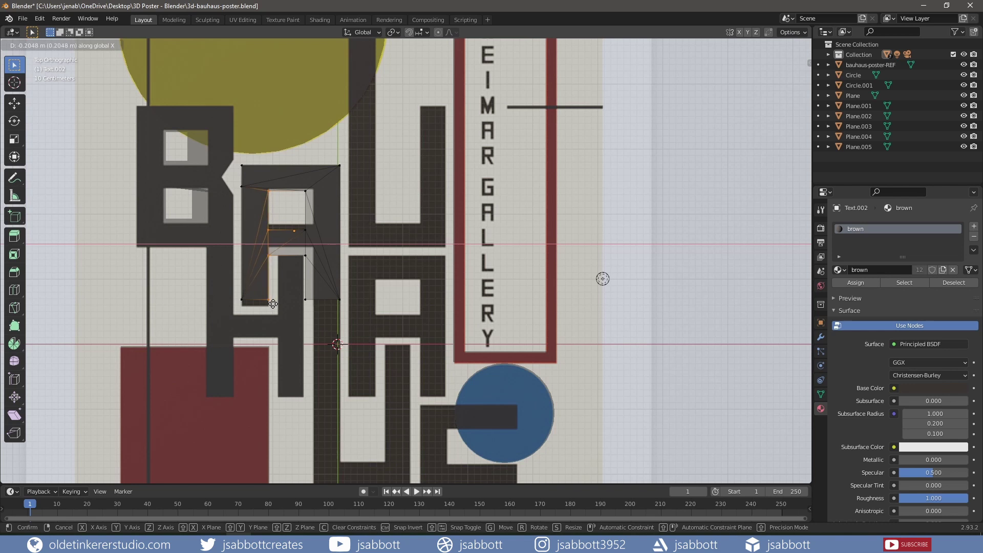
pyautogui.click(273, 303)
# Adjust the hole's top edge vertically and its right edge horizontally
pyautogui.moveTo(260, 186); pyautogui.dragTo(321, 207)
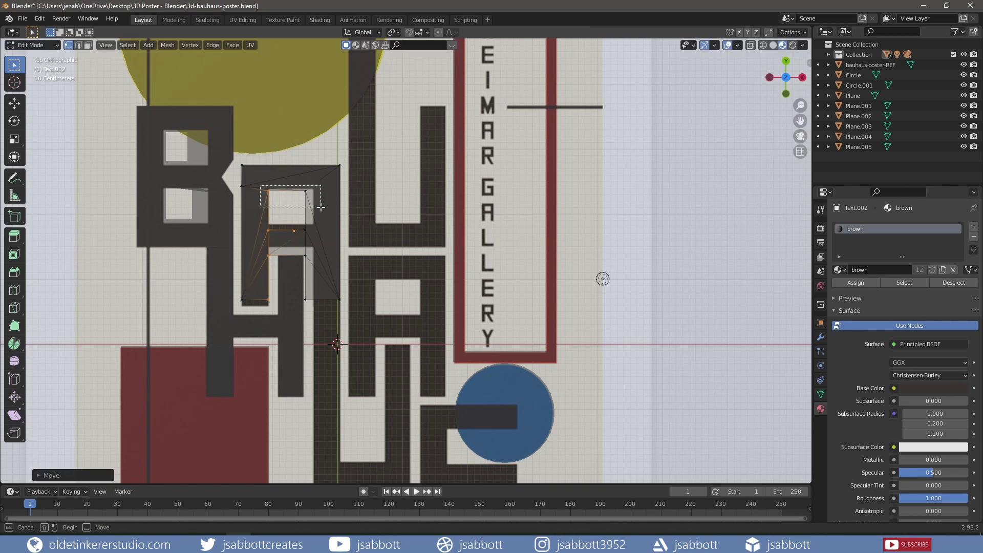
pyautogui.press('g')
pyautogui.press('y')
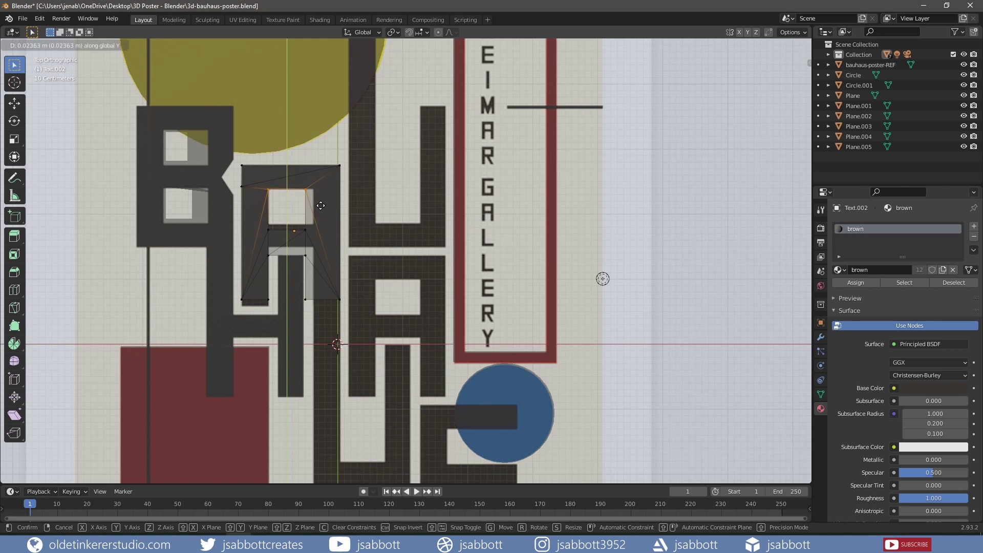
pyautogui.click(320, 205)
pyautogui.moveTo(297, 187); pyautogui.dragTo(313, 311)
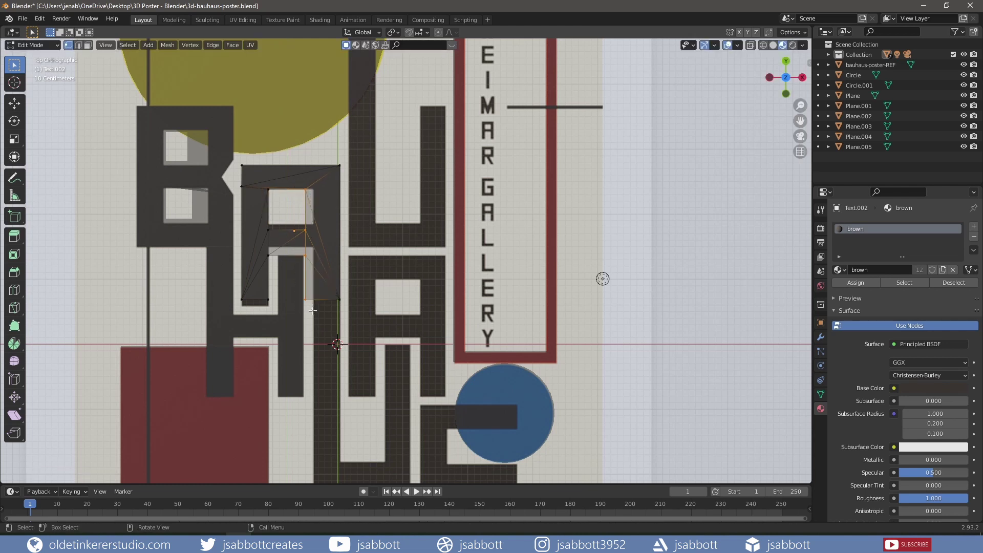
pyautogui.press('g')
pyautogui.press('x')
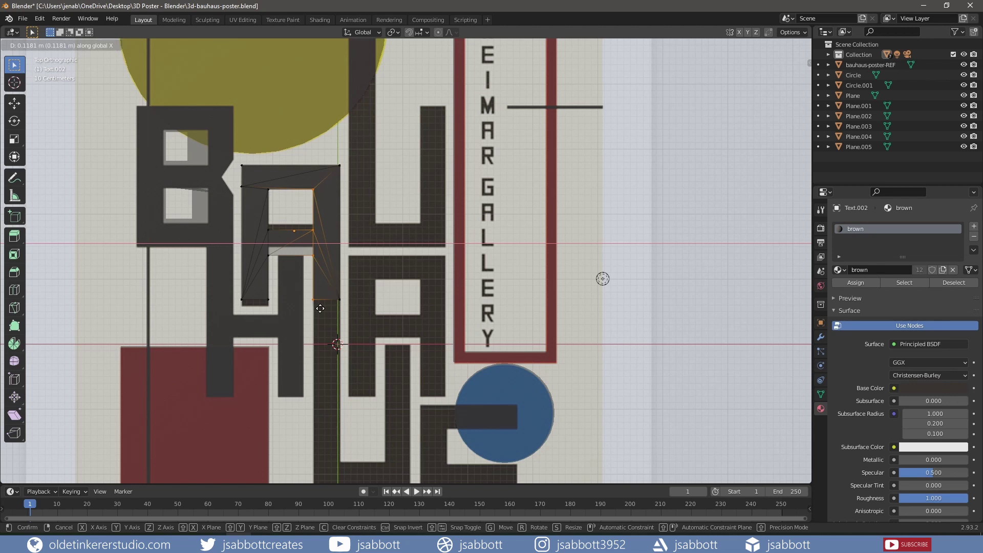
pyautogui.click(321, 309)
# Move the letter's bottom vertices and the middle bar vertically to line up with the reference
pyautogui.moveTo(237, 289); pyautogui.dragTo(344, 310)
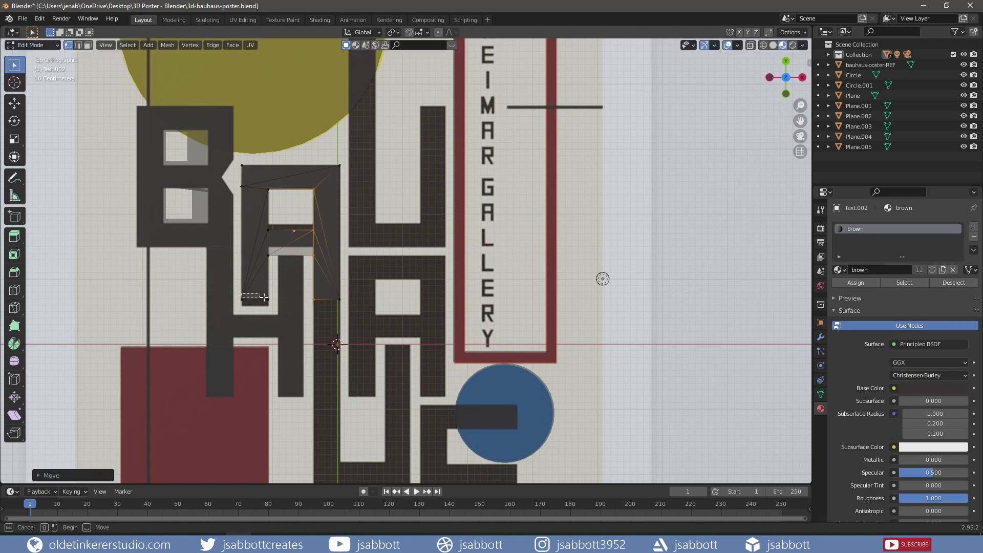
pyautogui.press('g')
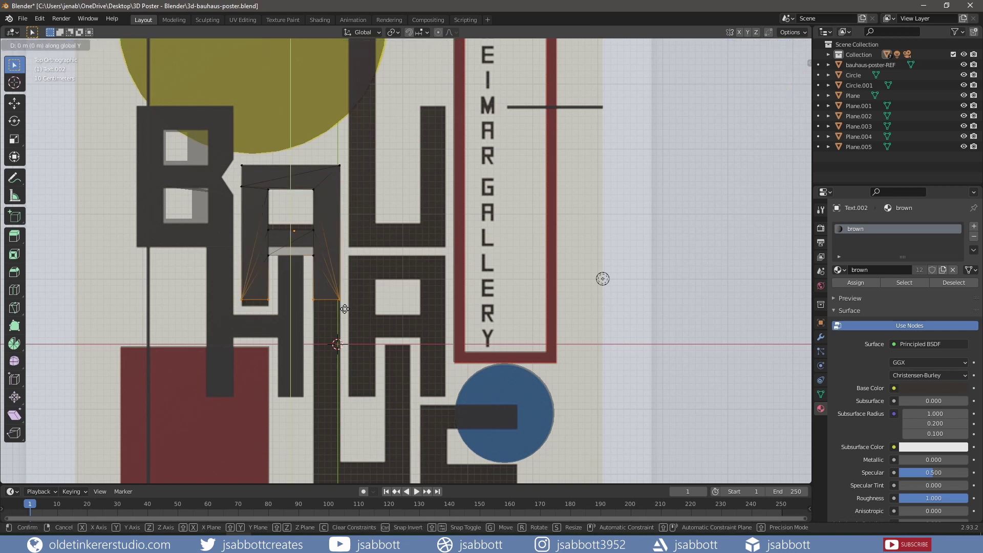
pyautogui.press('y')
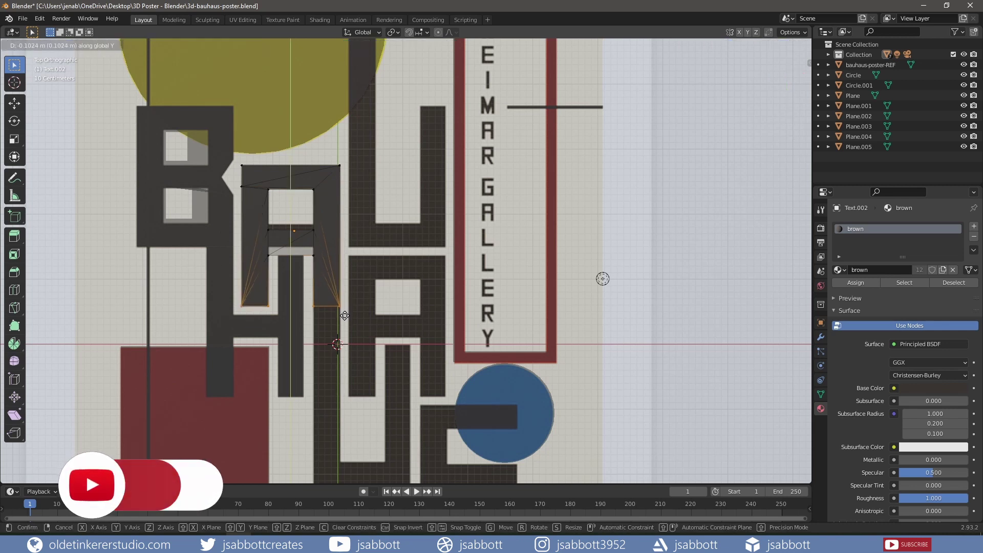
pyautogui.click(344, 315)
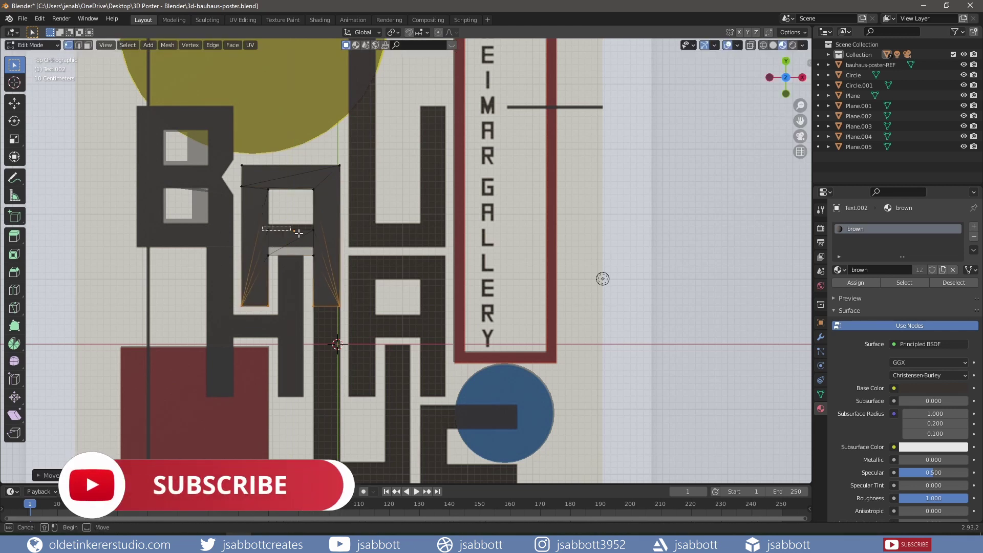
pyautogui.moveTo(263, 228); pyautogui.dragTo(318, 238)
pyautogui.press('g')
pyautogui.press('y')
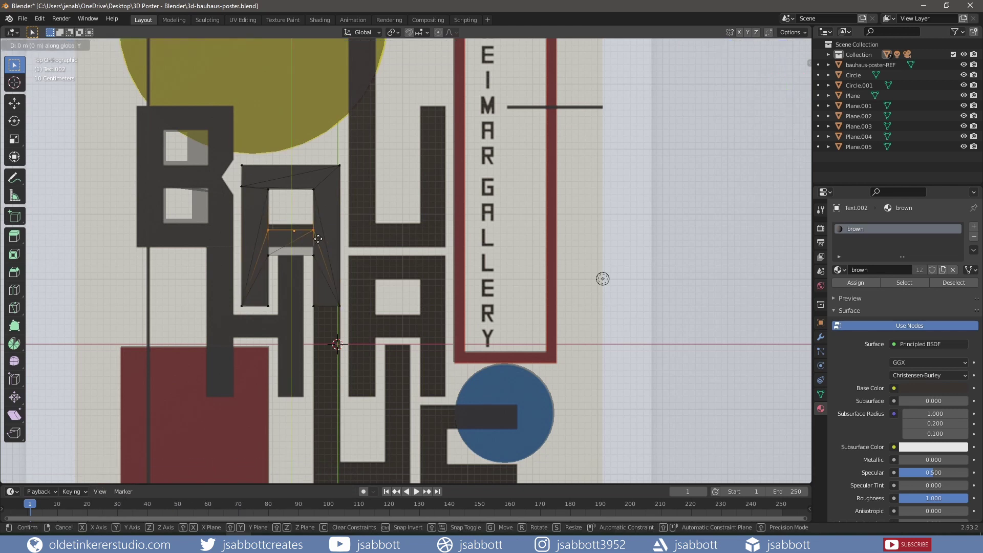
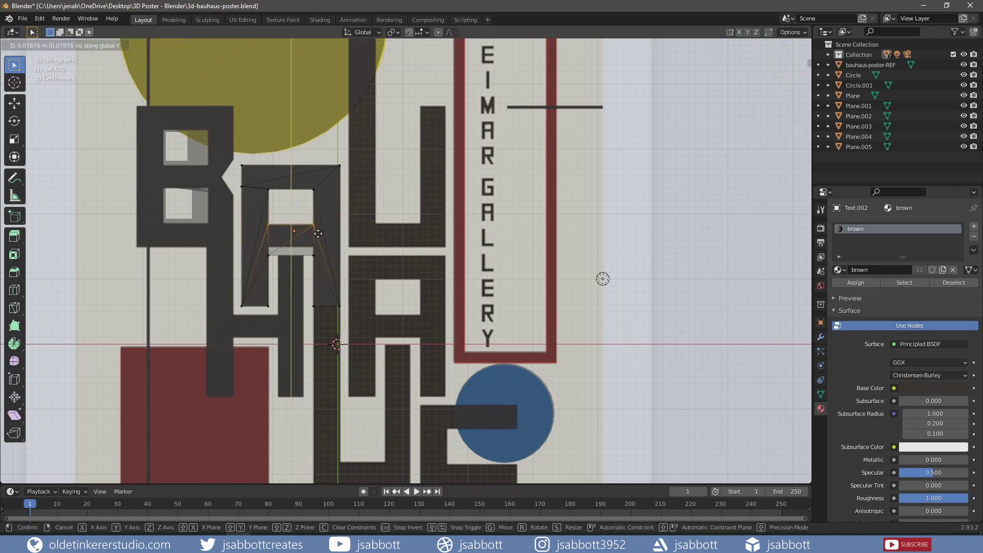
# Move the A's lower crossbar vertices vertically to match the reference A's crossbar
pyautogui.click(318, 233)
pyautogui.moveTo(259, 253); pyautogui.dragTo(318, 262)
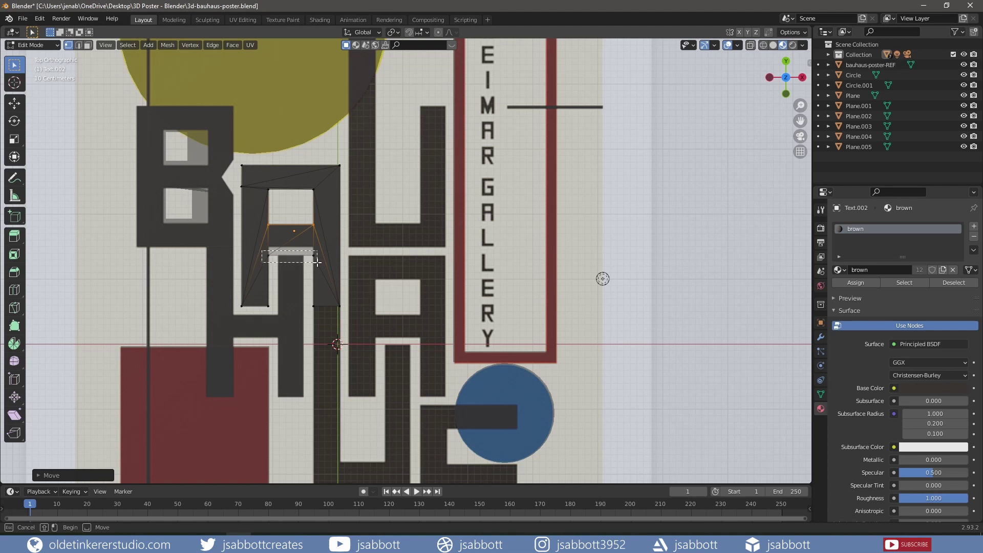
pyautogui.press('g')
pyautogui.press('y')
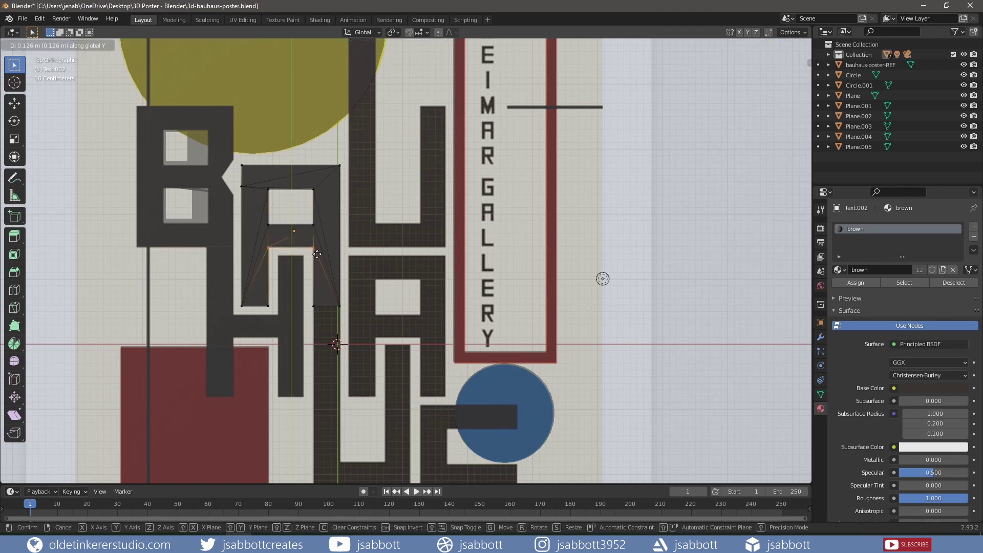
pyautogui.click(317, 254)
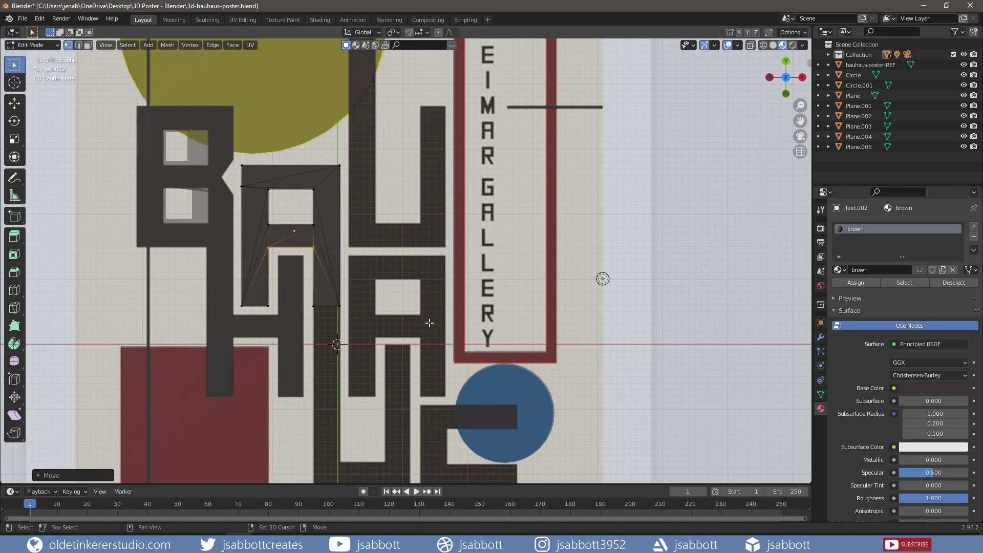
# Leave Edit Mode and pan right to the spare letters beside the poster
pyautogui.keyDown('shift'); pyautogui.moveTo(430, 320); pyautogui.dragTo(378, 286, button='middle'); pyautogui.keyUp('shift')
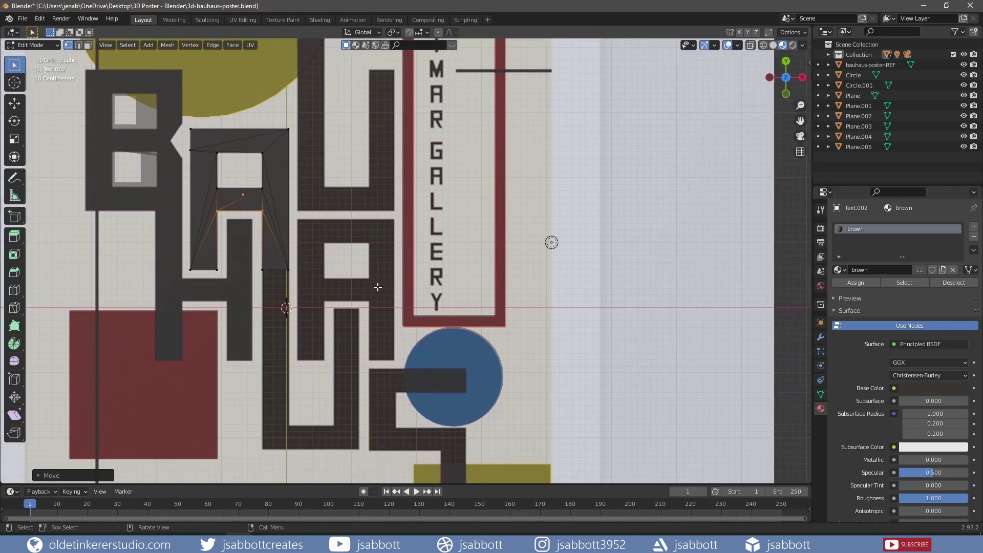
pyautogui.press('Tab')
pyautogui.keyDown('shift'); pyautogui.moveTo(699, 270); pyautogui.dragTo(477, 266, button='middle'); pyautogui.keyUp('shift')
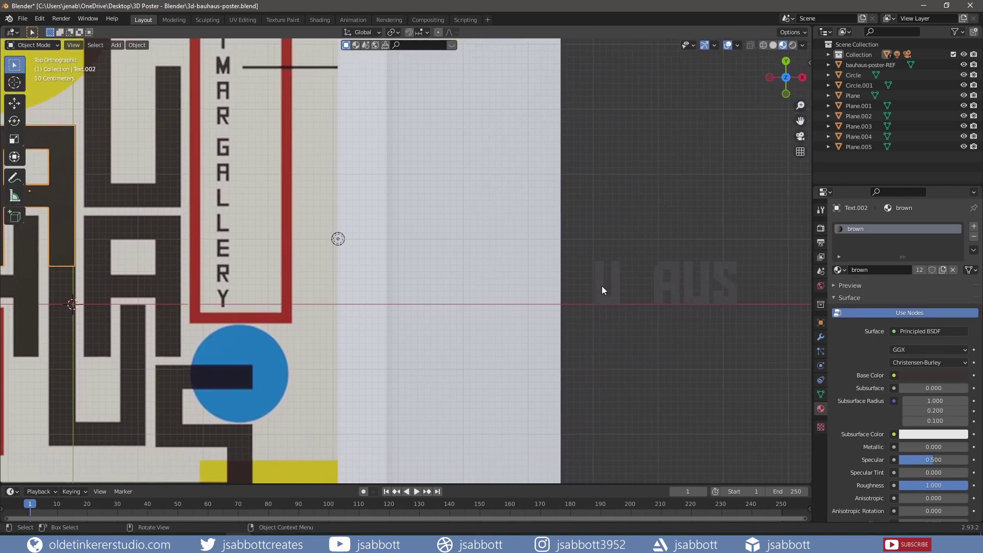
# Duplicate the spare U letter and place the copy over the poster's lower U
pyautogui.click(599, 290)
pyautogui.hotkey('shift', 'd')
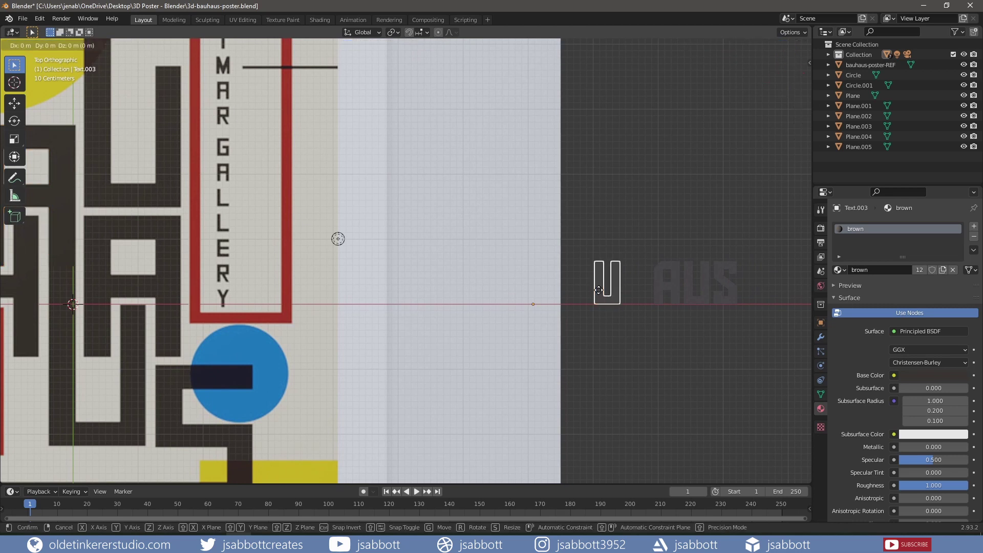
pyautogui.press('x')
pyautogui.click(97, 277)
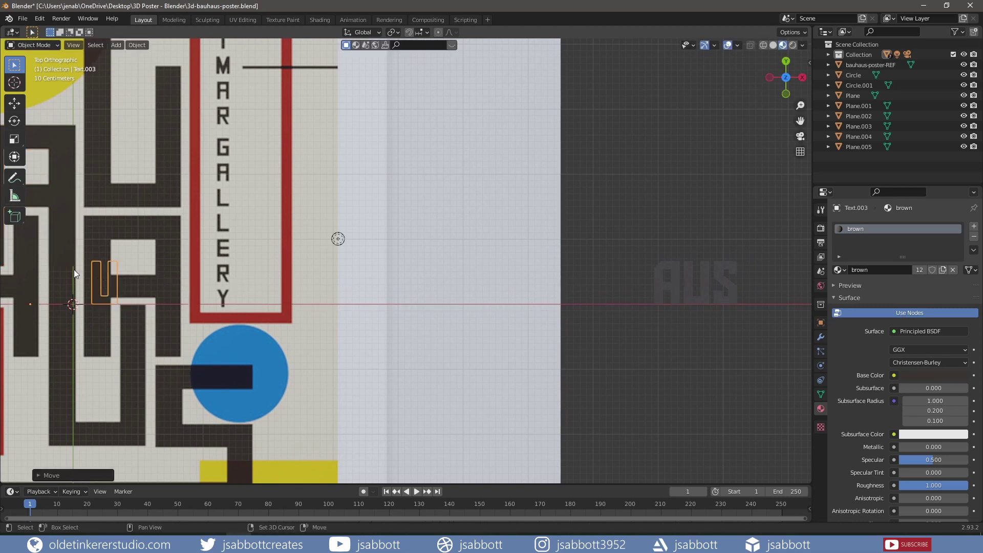
pyautogui.keyDown('shift'); pyautogui.moveTo(74, 270); pyautogui.dragTo(257, 281, button='middle'); pyautogui.keyUp('shift')
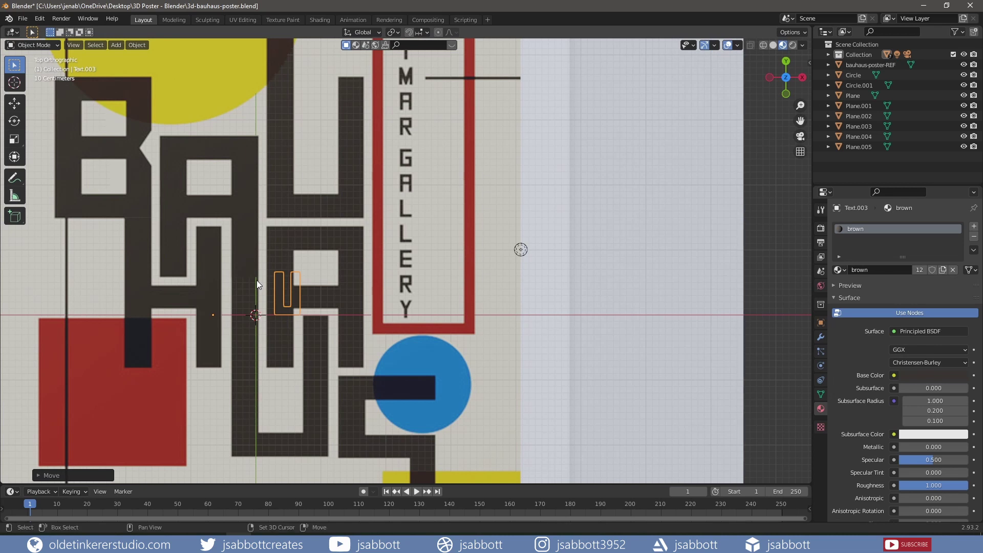
pyautogui.press('g')
pyautogui.press('y')
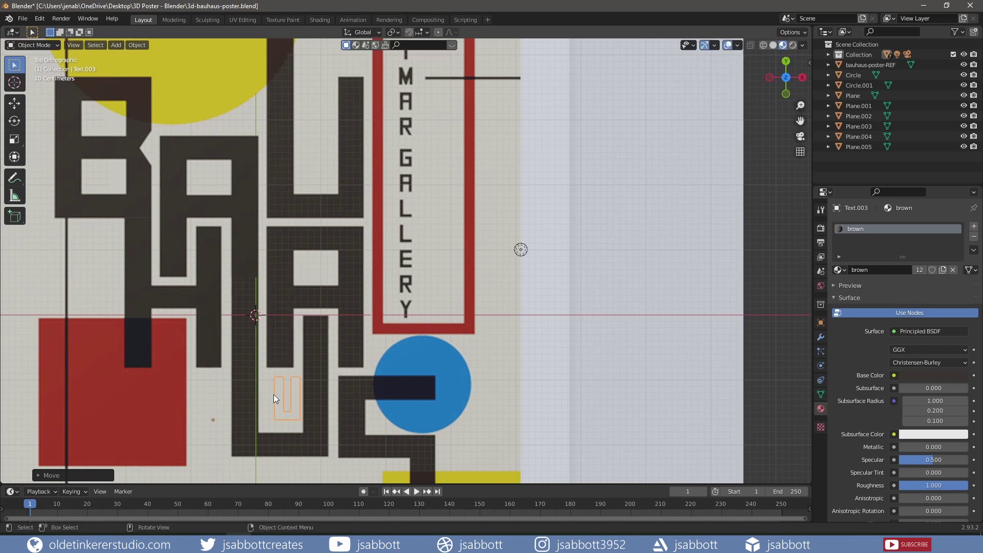
pyautogui.press('x')
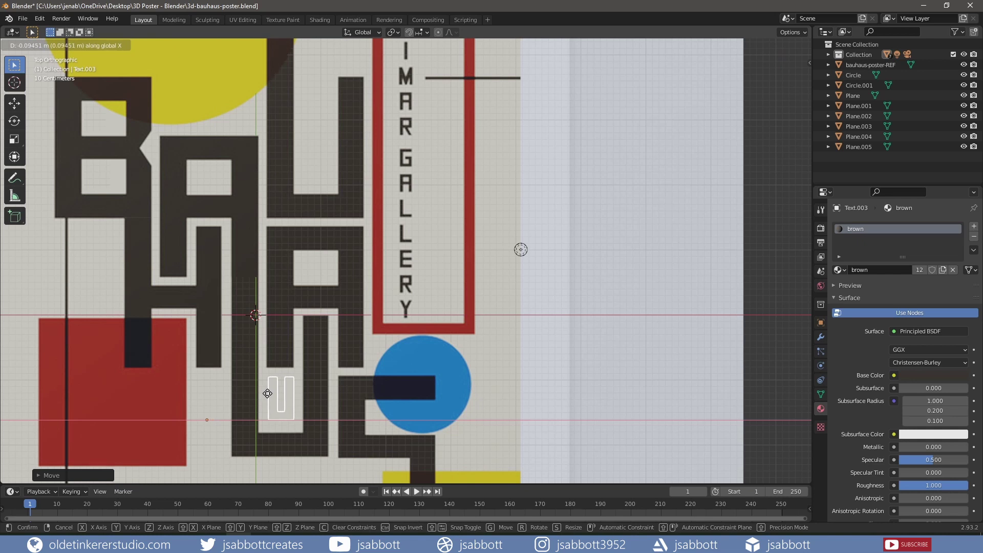
pyautogui.click(267, 393)
# Centre the copied U's origin on its shape, scale it up, and enter Edit Mode
pyautogui.rightClick(294, 388)
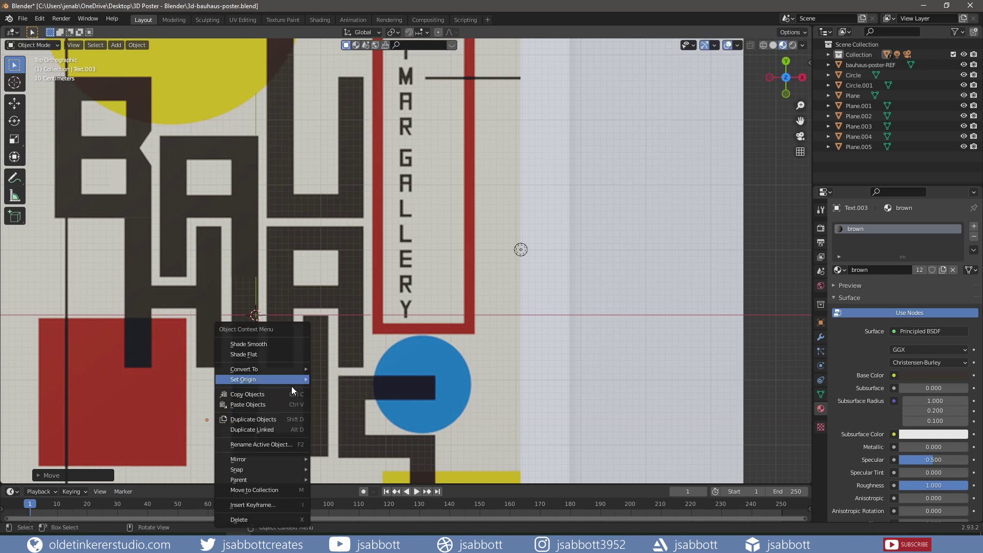
pyautogui.click(364, 417)
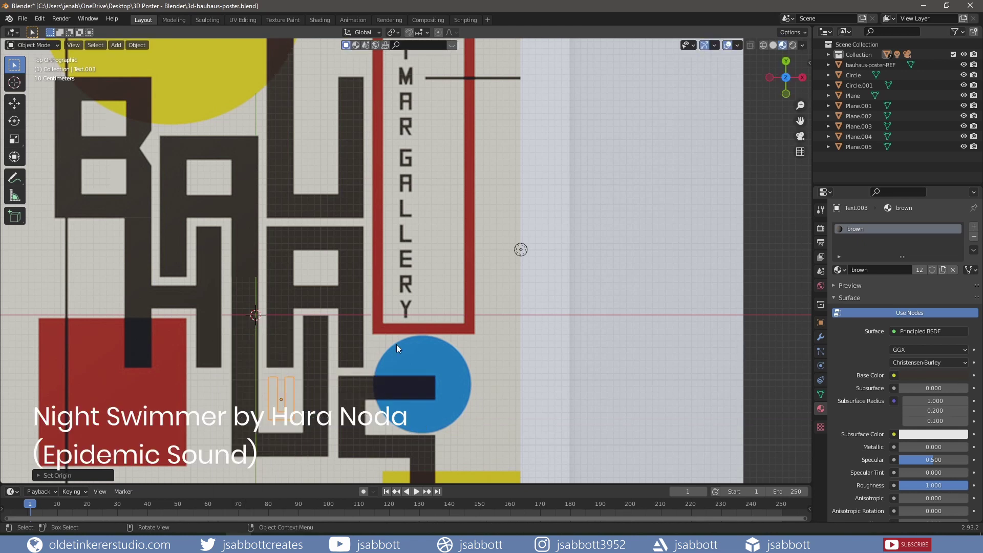
pyautogui.press('s')
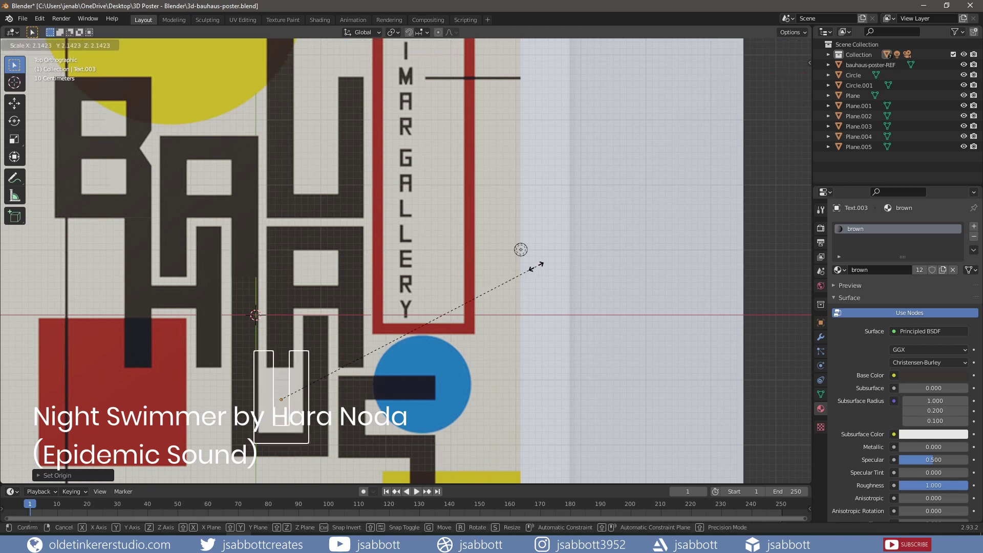
pyautogui.click(615, 233)
pyautogui.press('Tab')
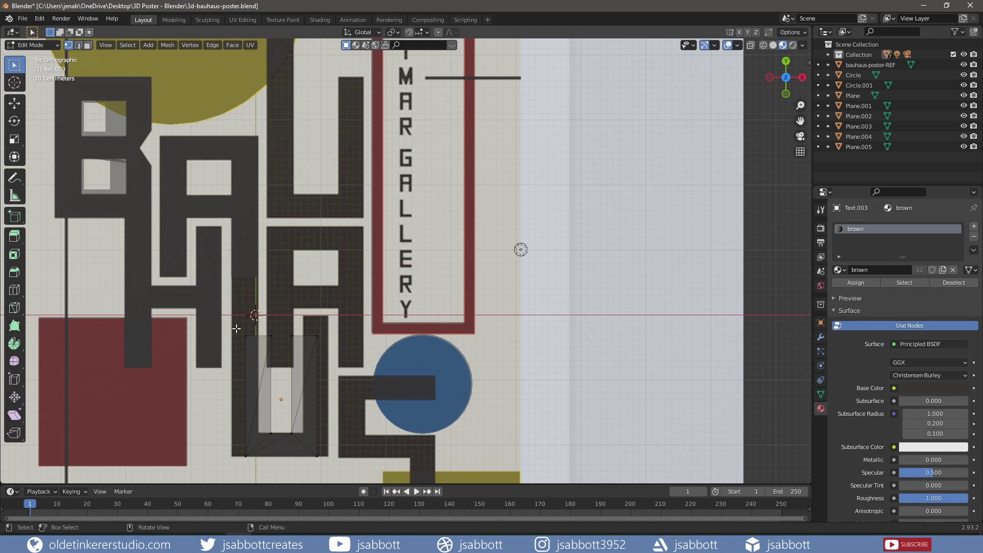
# Raise the U's top vertices vertically toward the reference U's height
pyautogui.moveTo(236, 328); pyautogui.dragTo(349, 345)
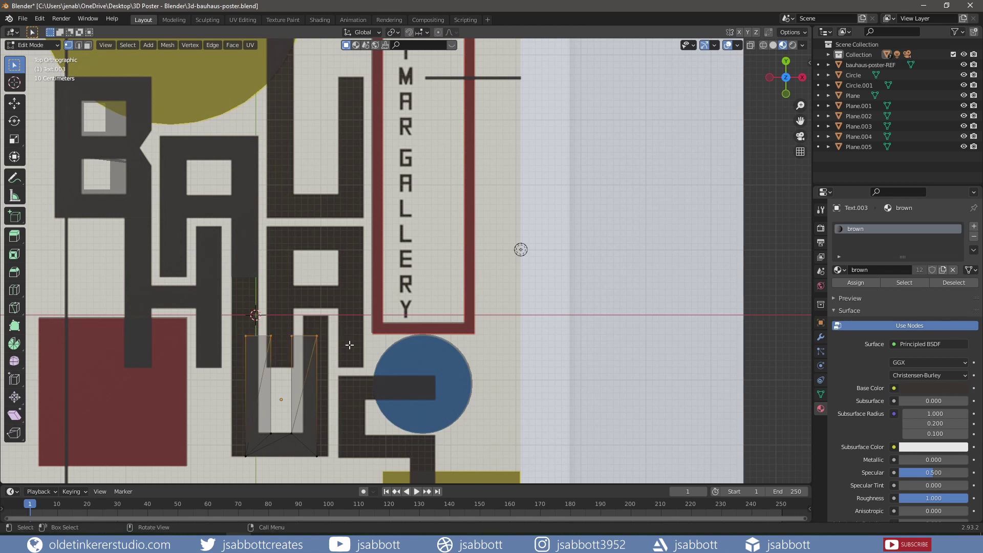
pyautogui.press('g')
pyautogui.press('y')
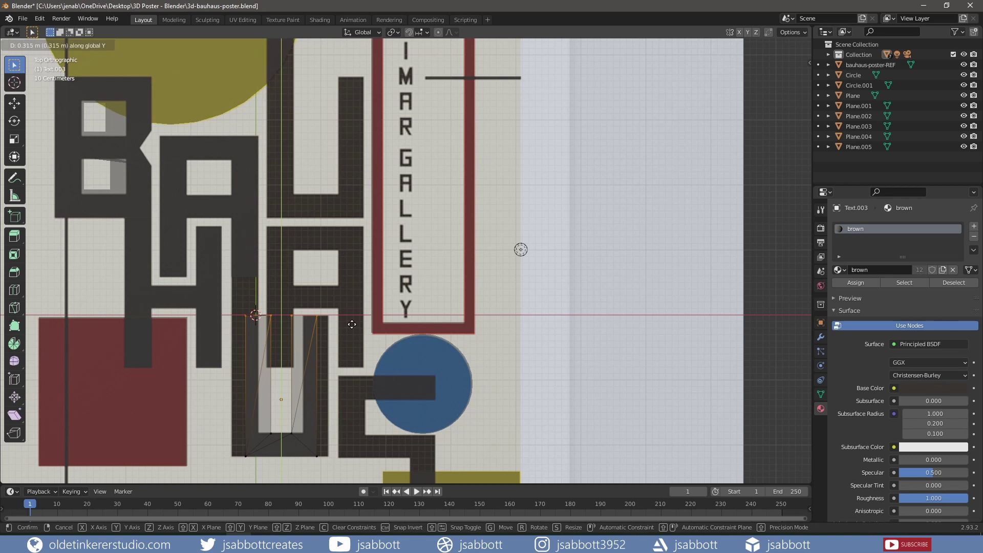
pyautogui.click(352, 325)
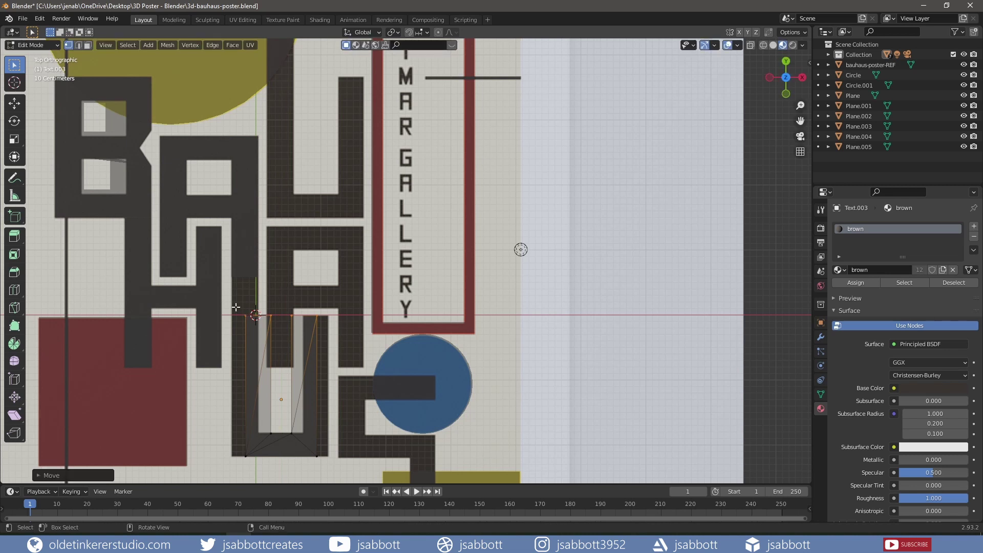
pyautogui.click(278, 321)
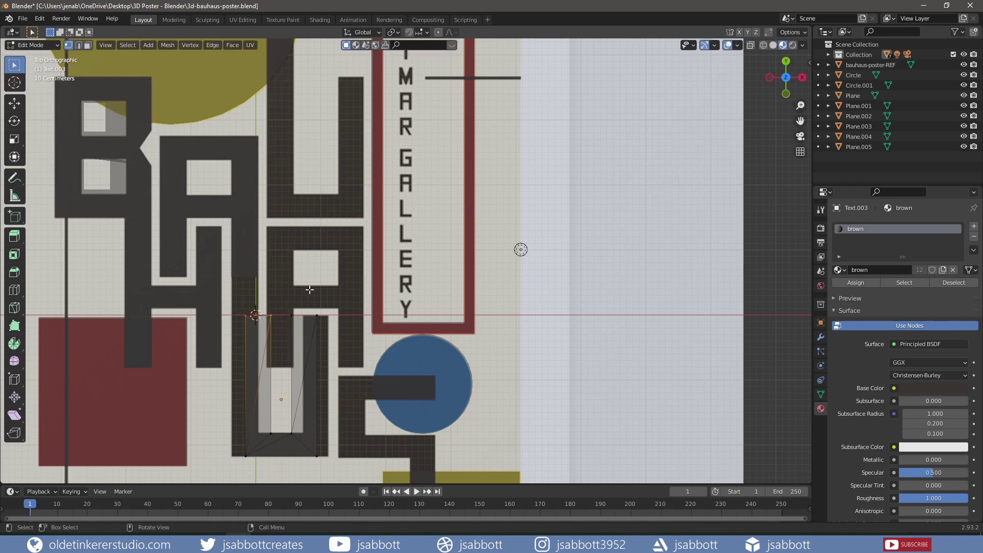
# Widen the U's bottom-left corner and shift its inner left vertex horizontally
pyautogui.click(250, 459)
pyautogui.press('g')
pyautogui.press('x')
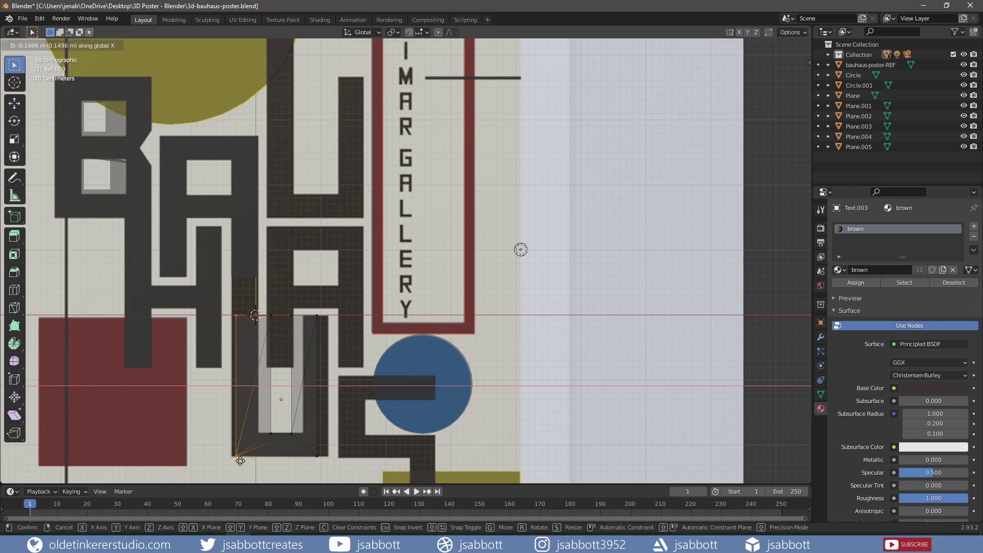
pyautogui.click(236, 461)
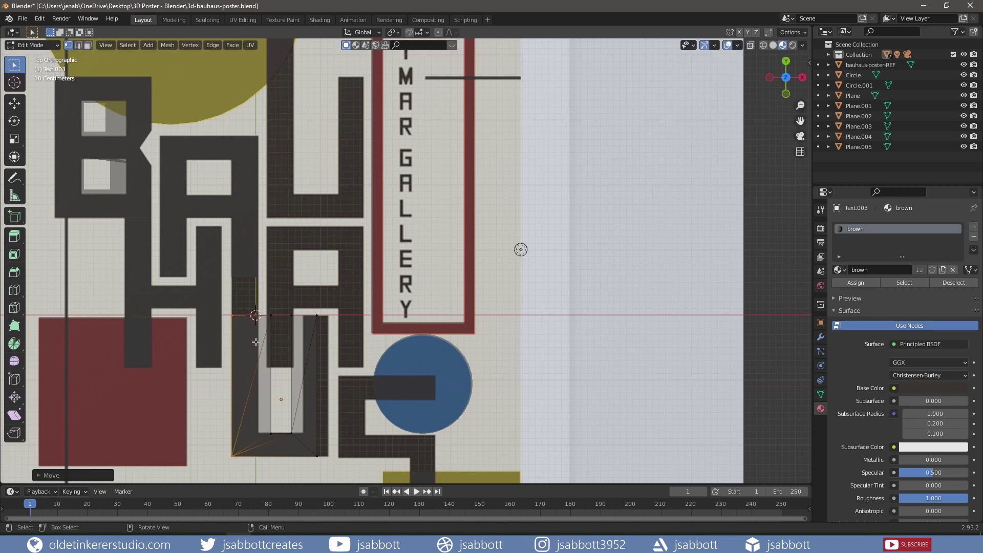
pyautogui.click(272, 437)
pyautogui.press('g')
pyautogui.press('x')
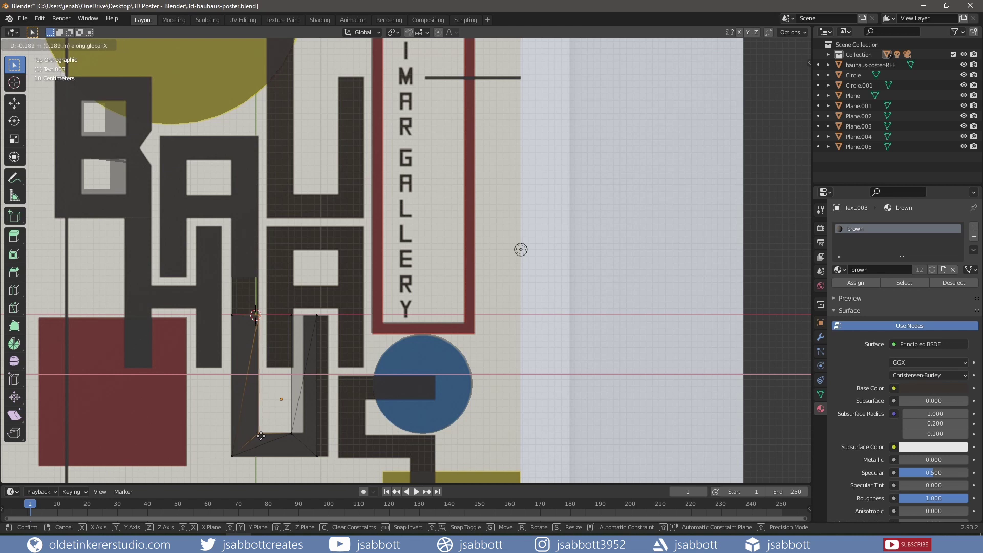
pyautogui.click(259, 436)
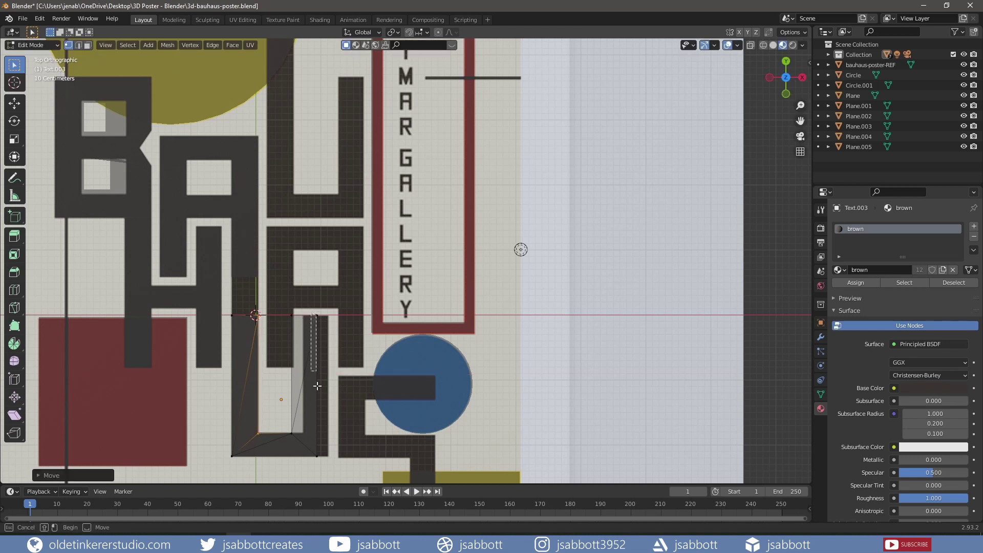
# Widen the U's bottom-right corner and shift its inner right vertex horizontally
pyautogui.click(320, 458)
pyautogui.press('g')
pyautogui.press('x')
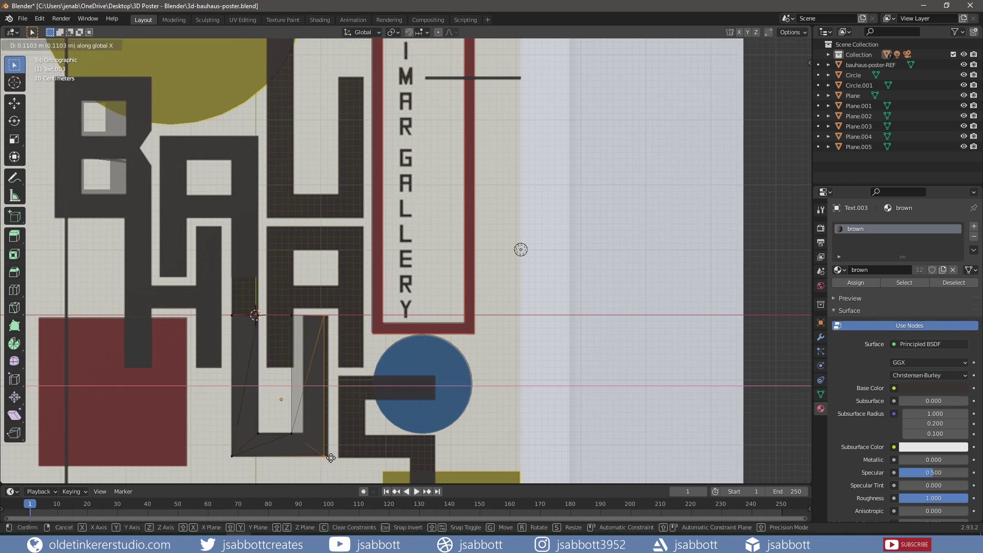
pyautogui.click(335, 457)
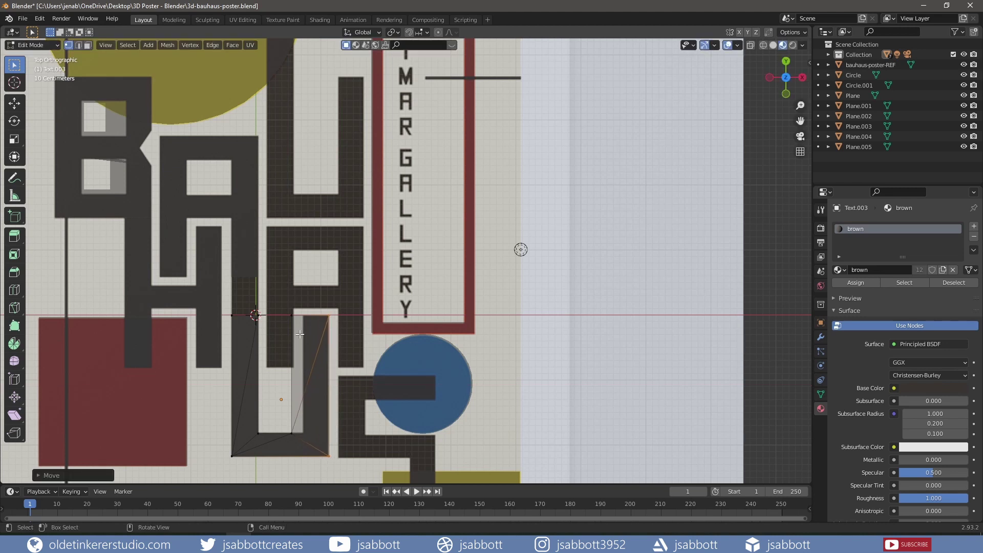
pyautogui.click(293, 435)
pyautogui.press('g')
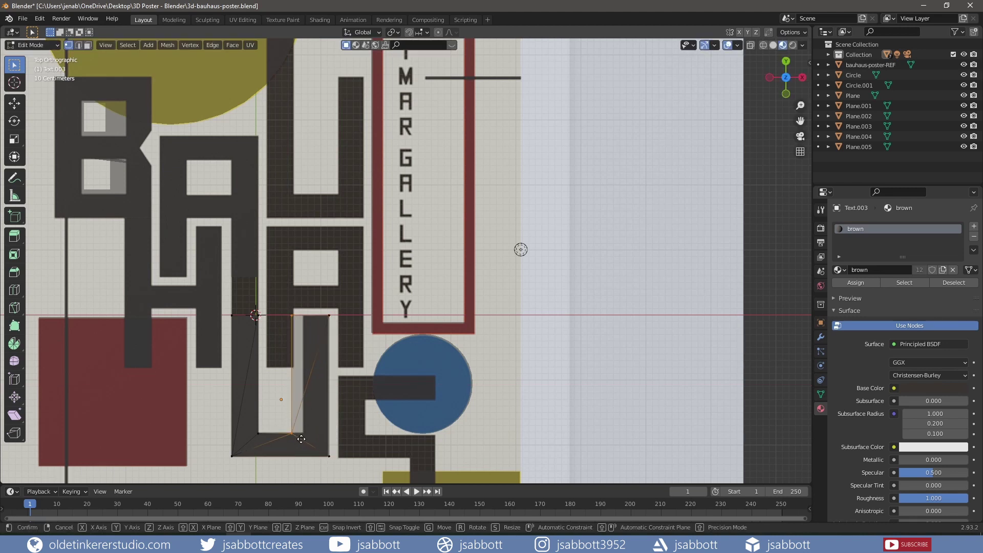
pyautogui.press('x')
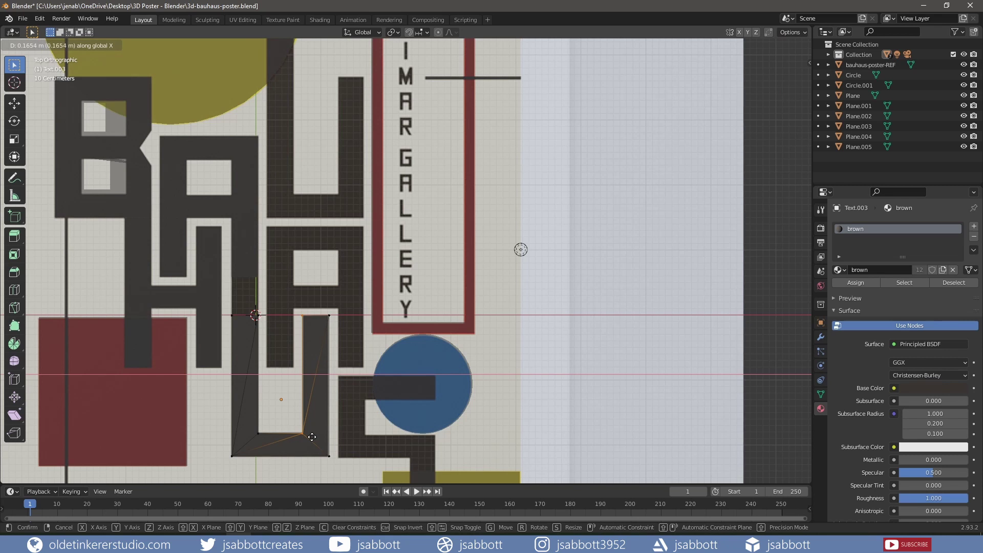
pyautogui.click(311, 436)
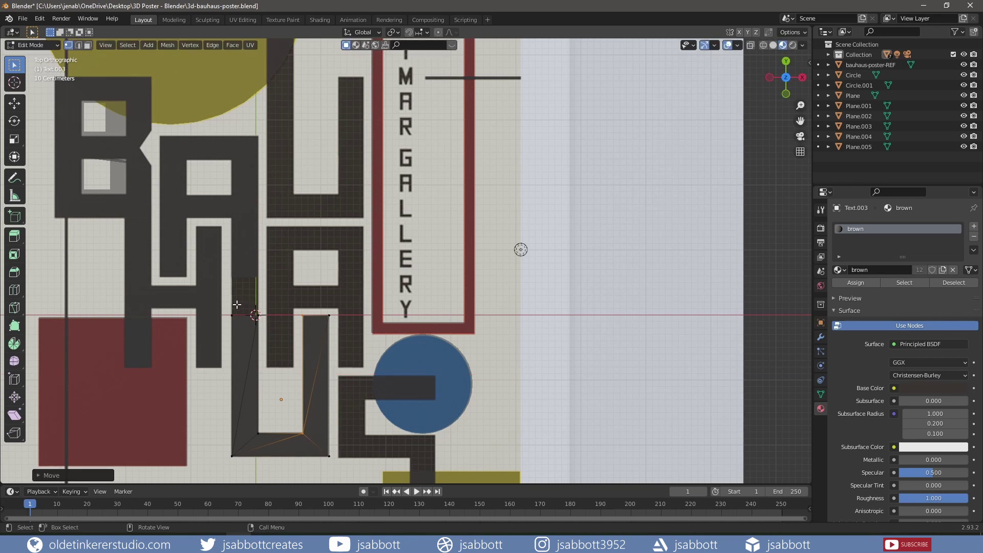
# Raise the U's left arm to match the reference, then exit Edit Mode
pyautogui.click(272, 327)
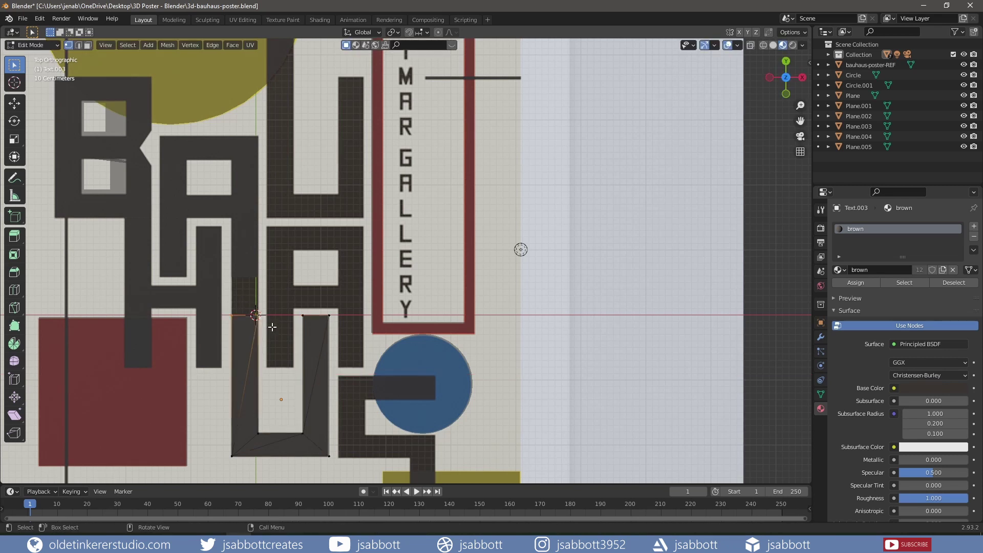
pyautogui.press('g')
pyautogui.press('y')
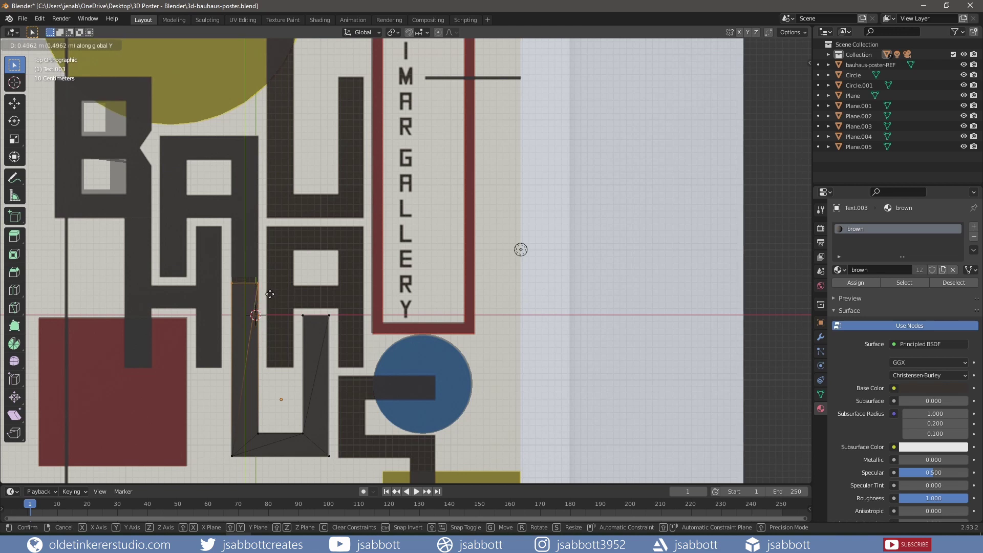
pyautogui.click(270, 289)
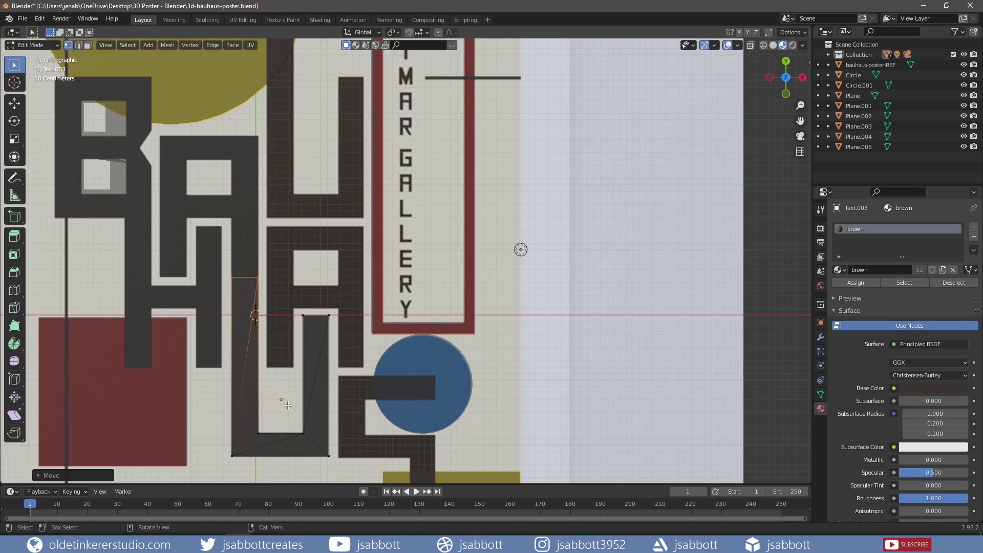
pyautogui.press('Tab')
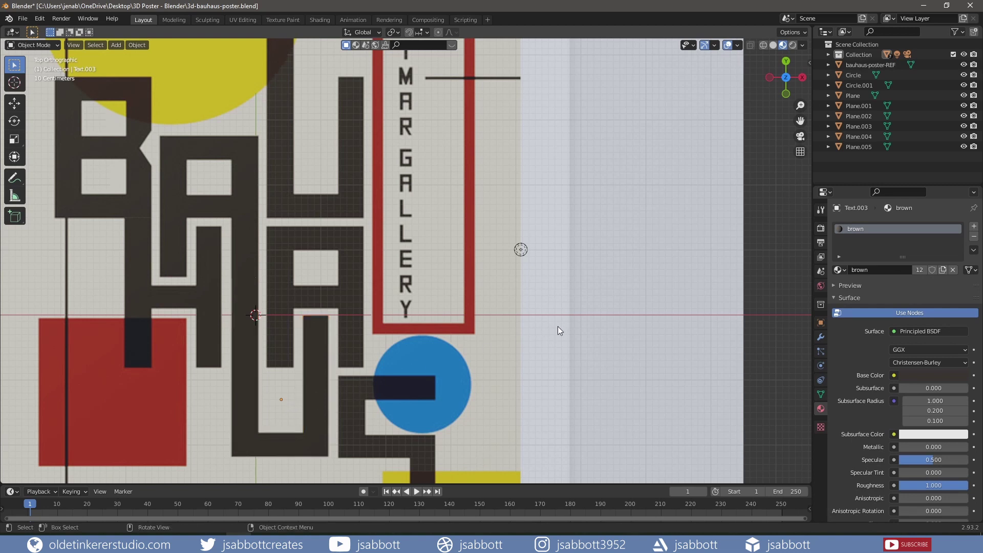
# Slide the new A over the poster's second A, centre its origin, and scale it up to fit
pyautogui.moveTo(626, 292)
pyautogui.keyDown('shift'); pyautogui.mouseDown(button='middle')
pyautogui.moveTo(619, 322)
pyautogui.moveTo(367, 328)
pyautogui.moveTo(481, 344)
pyautogui.mouseUp(button='middle'); pyautogui.keyUp('shift')
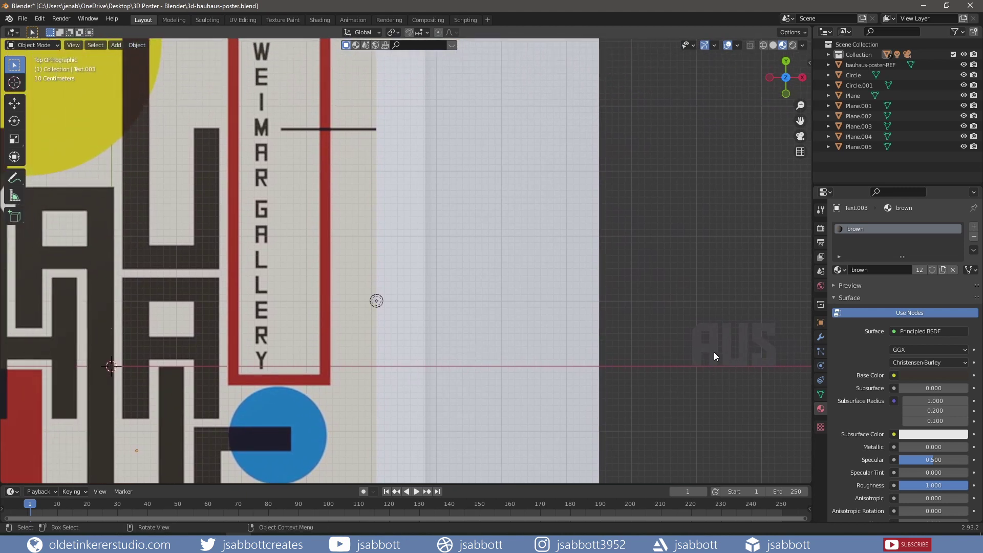
pyautogui.press('g')
pyautogui.press('x')
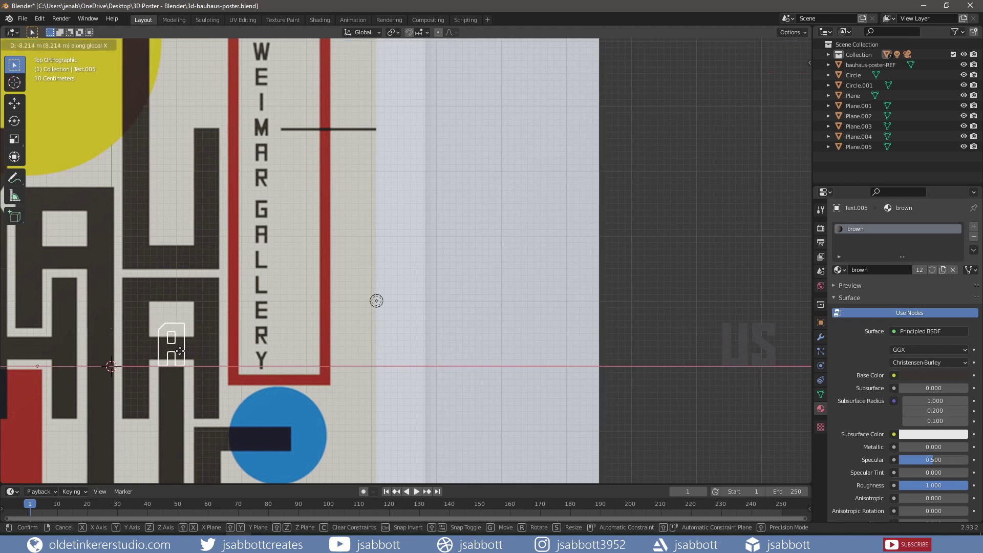
pyautogui.click(177, 351)
pyautogui.keyDown('shift'); pyautogui.moveTo(208, 345); pyautogui.dragTo(238, 306, button='middle'); pyautogui.keyUp('shift')
pyautogui.rightClick(216, 311)
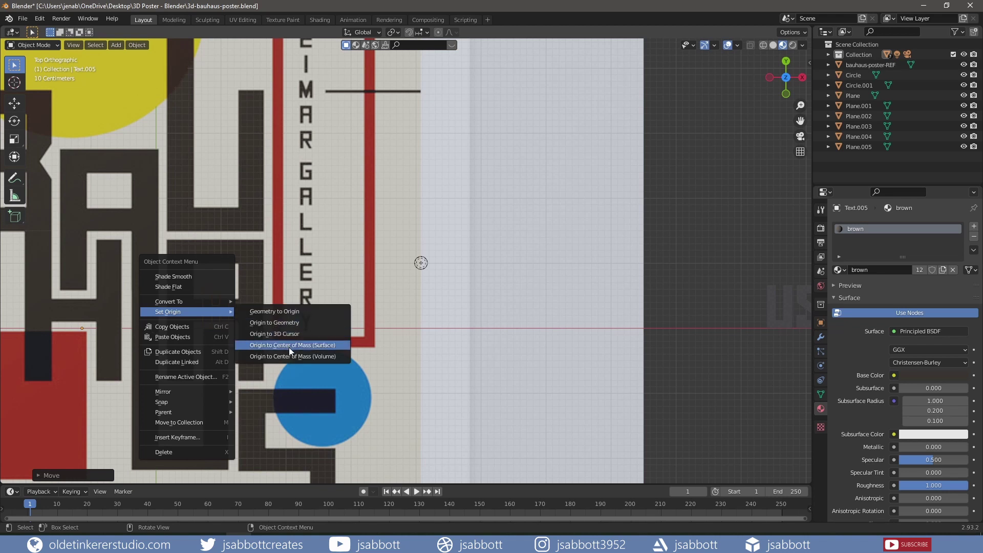
pyautogui.click(288, 347)
pyautogui.press('s')
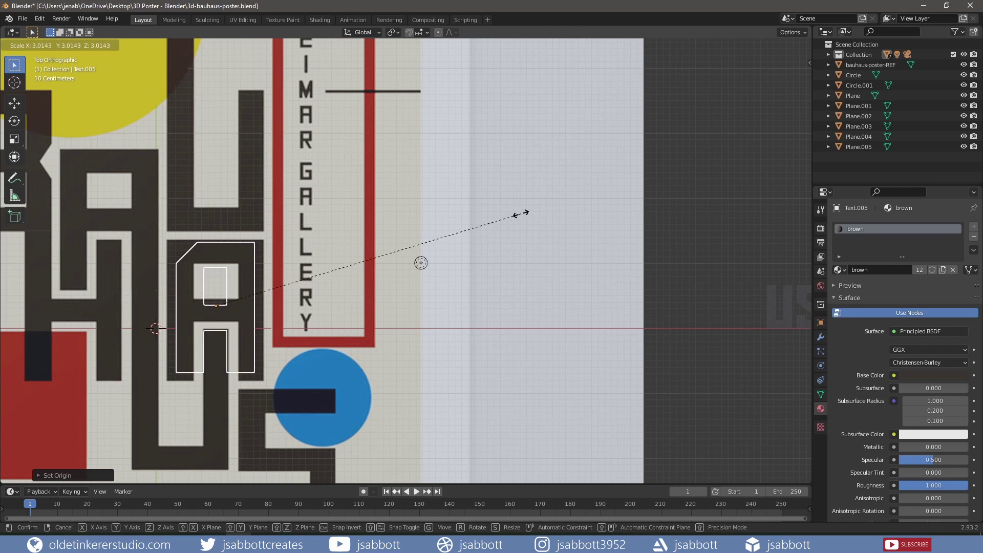
pyautogui.click(532, 210)
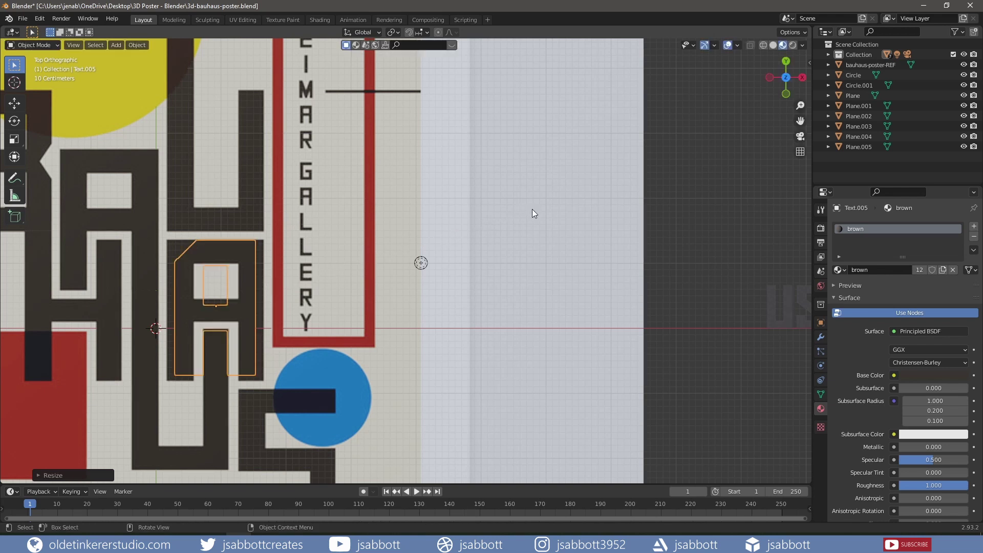
# In Edit Mode, reposition the A's right edge and inner right column of vertices
pyautogui.press('Tab')
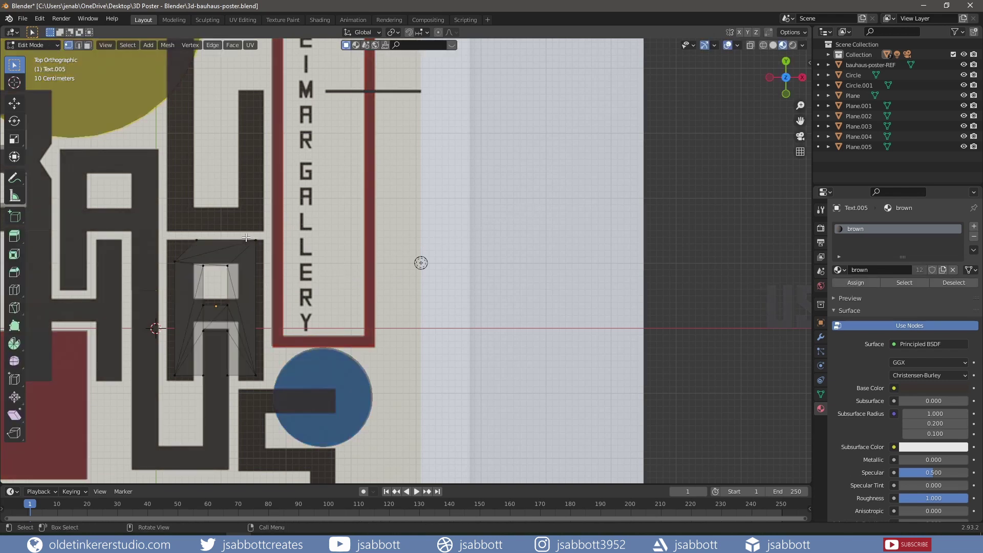
pyautogui.moveTo(246, 237); pyautogui.dragTo(260, 378)
pyautogui.press('g')
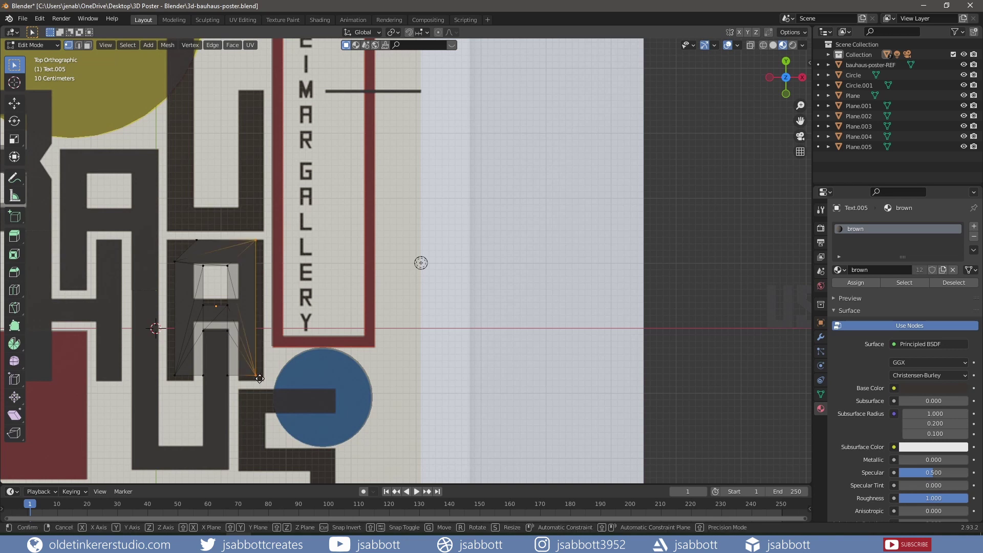
pyautogui.press('x')
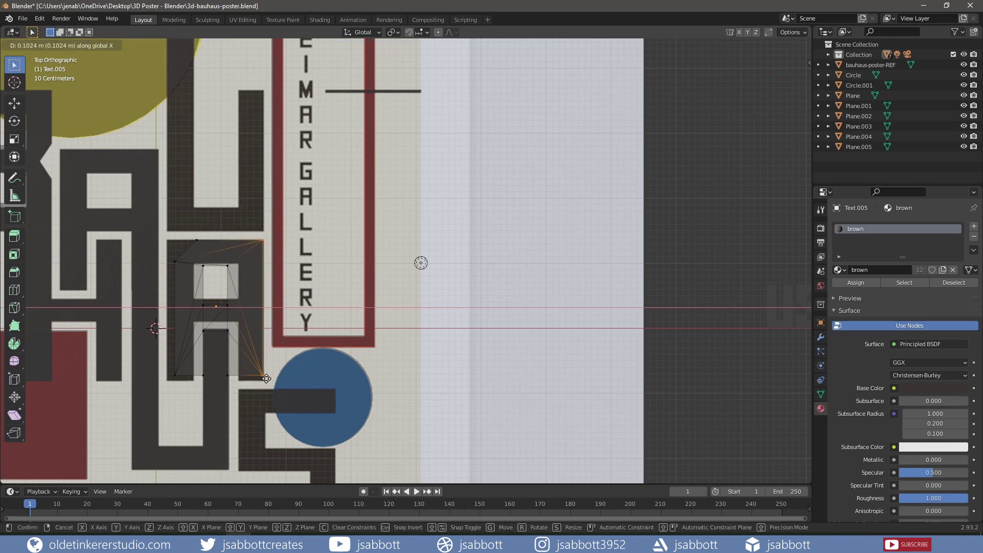
pyautogui.click(265, 380)
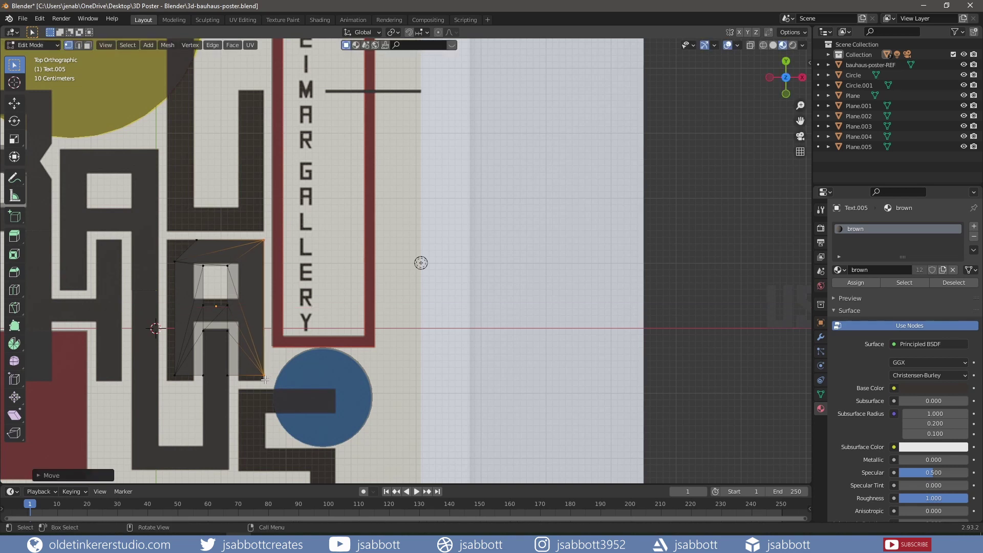
pyautogui.moveTo(215, 256); pyautogui.dragTo(238, 393)
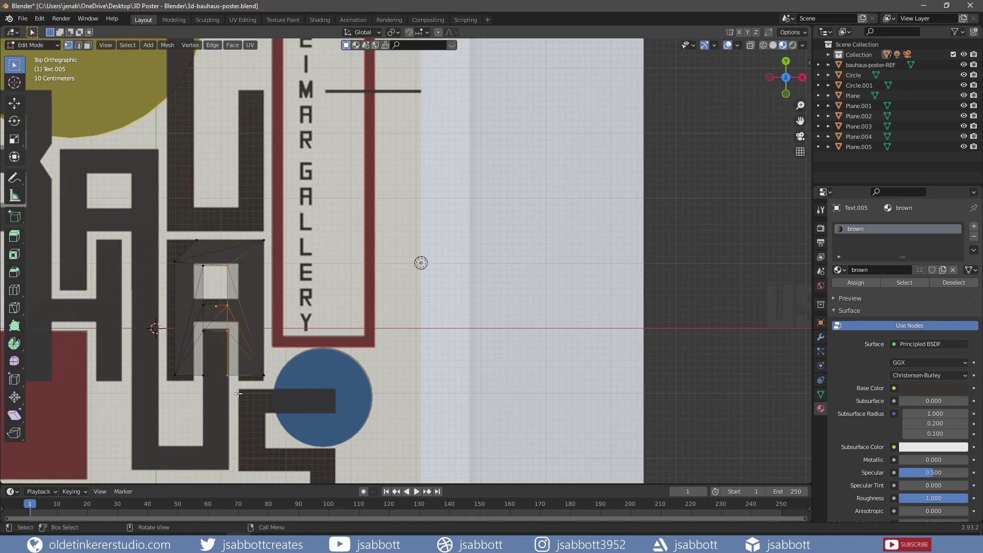
pyautogui.press('g')
pyautogui.press('x')
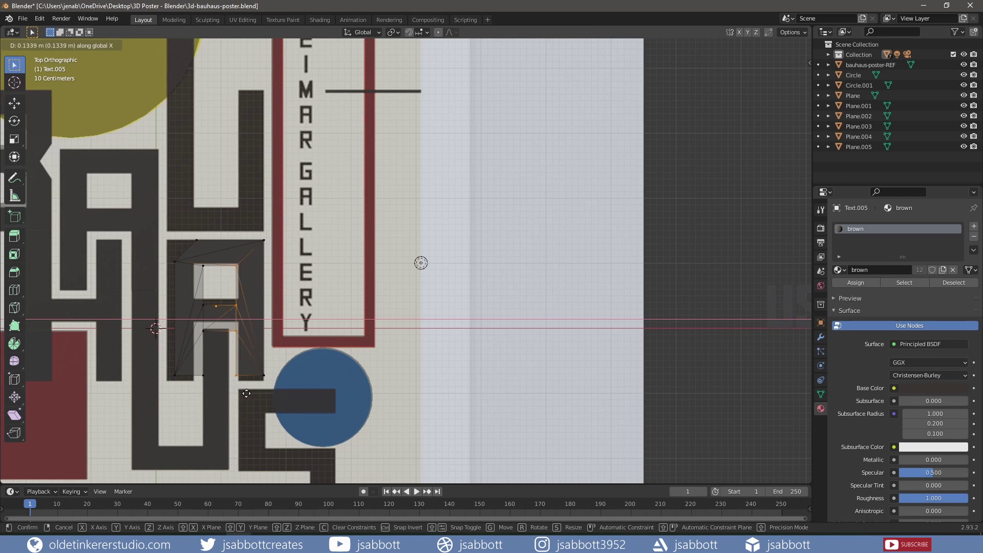
pyautogui.click(249, 393)
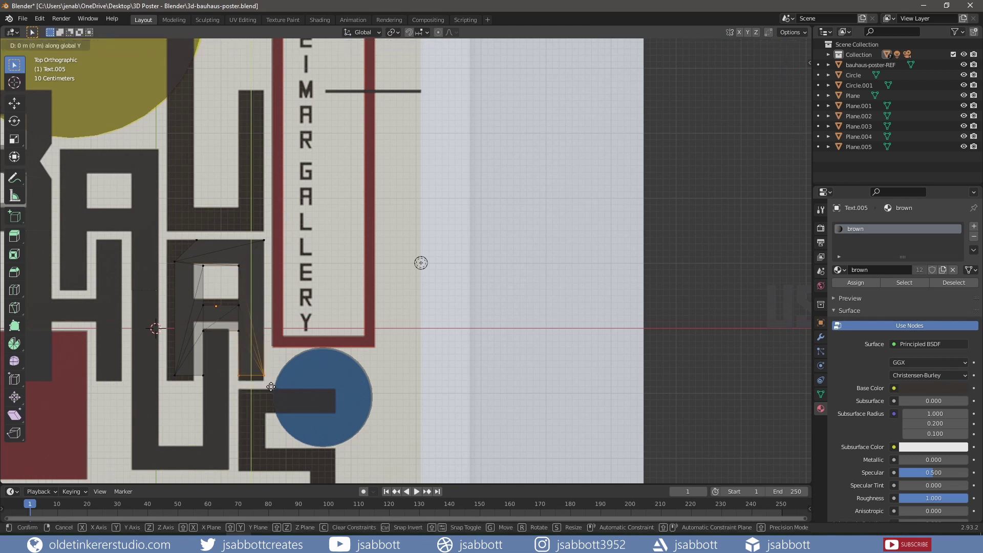
pyautogui.press('y')
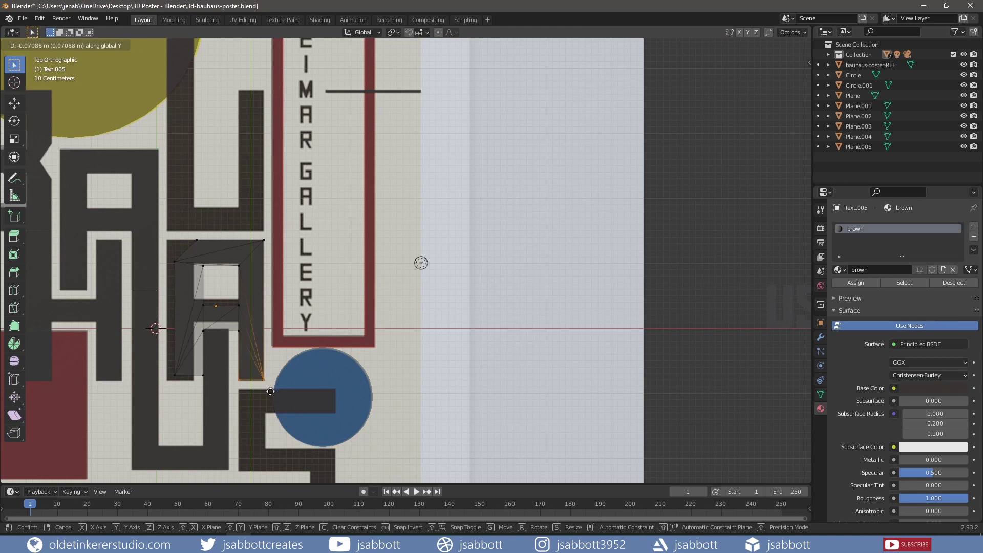
pyautogui.click(266, 378)
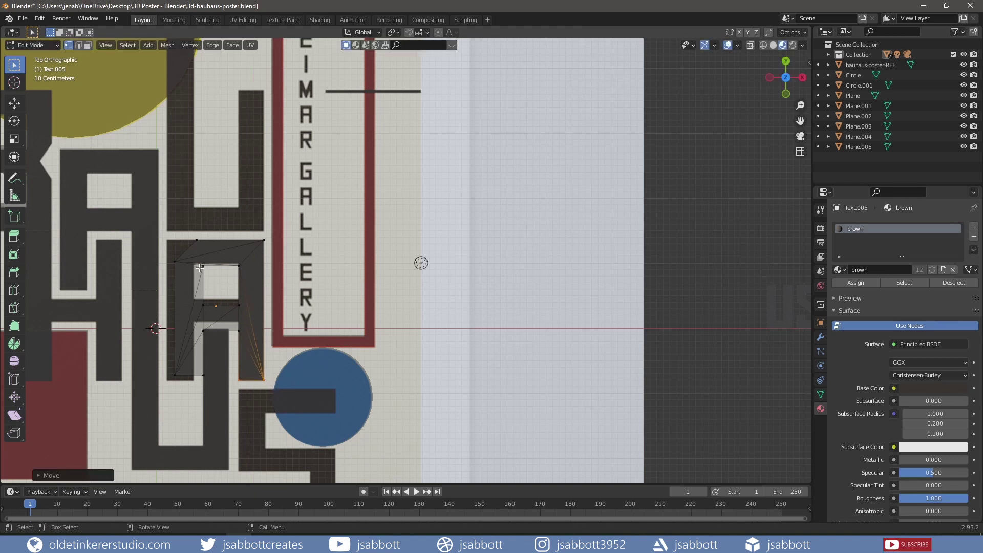
# Set the height of the A's hole top and square off its top-left corner
pyautogui.moveTo(196, 260); pyautogui.dragTo(236, 276)
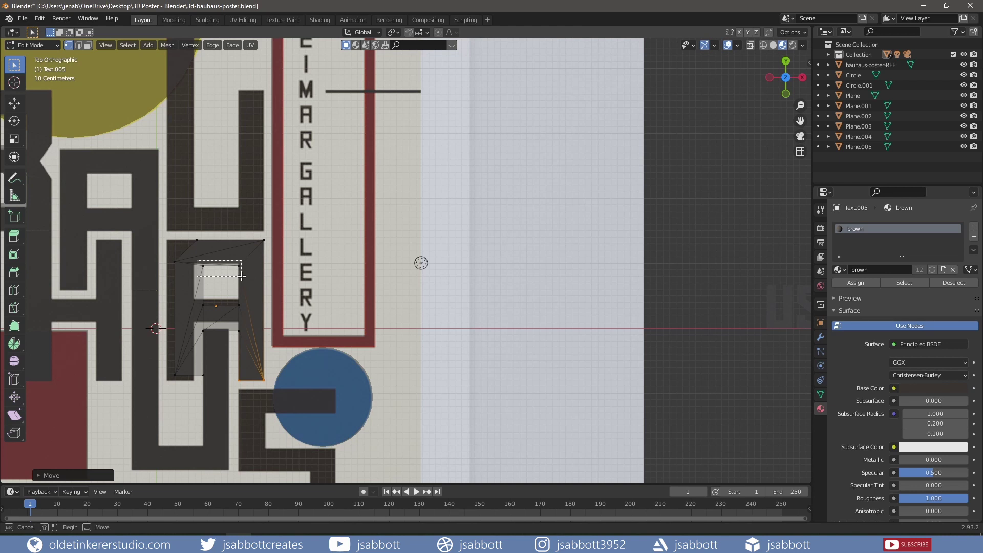
pyautogui.moveTo(241, 277); pyautogui.dragTo(241, 276)
pyautogui.press('g')
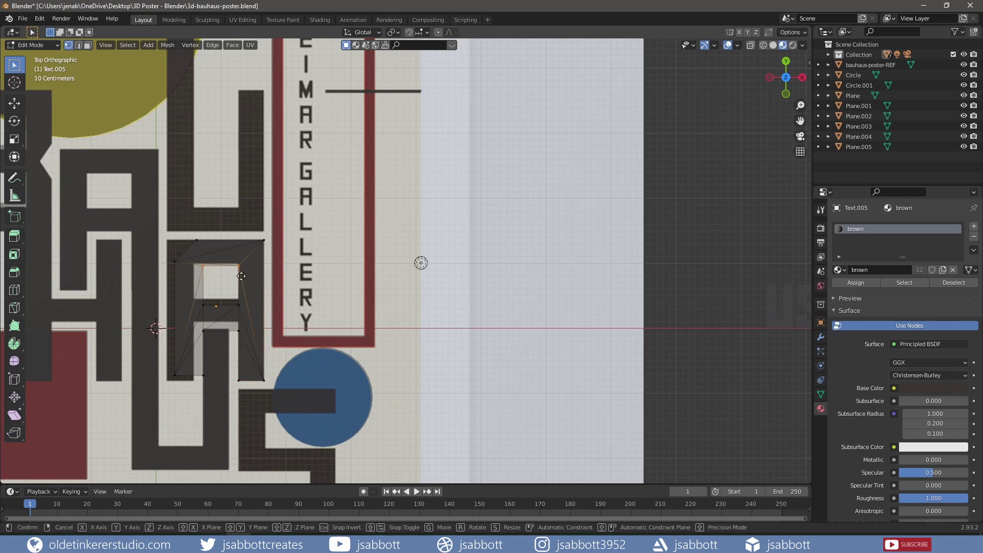
pyautogui.press('y')
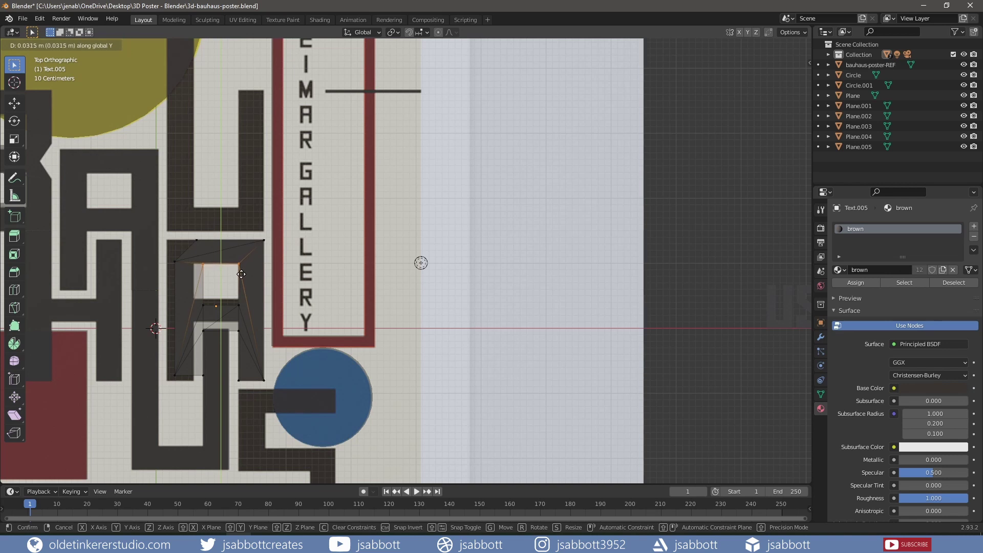
pyautogui.click(241, 274)
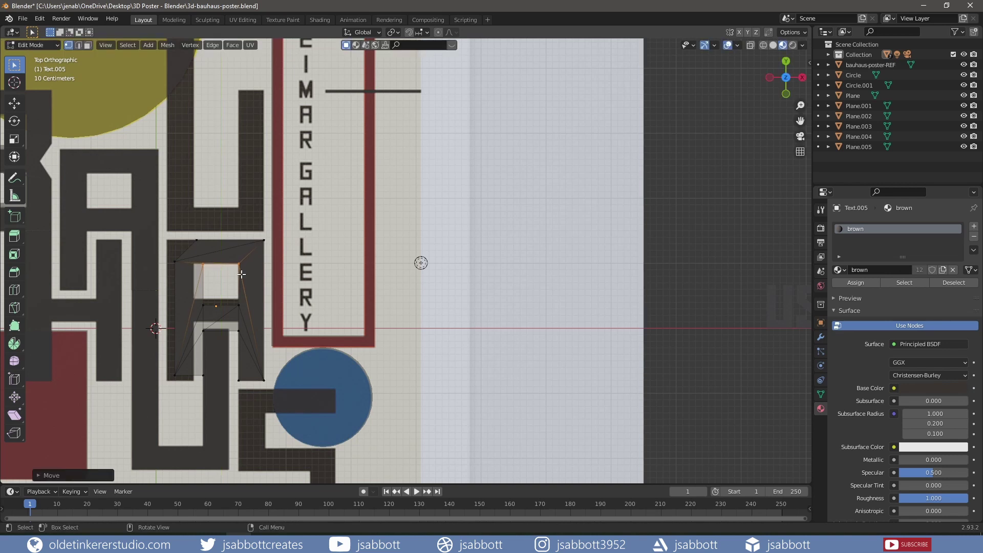
pyautogui.click(192, 237)
pyautogui.press('g')
pyautogui.press('x')
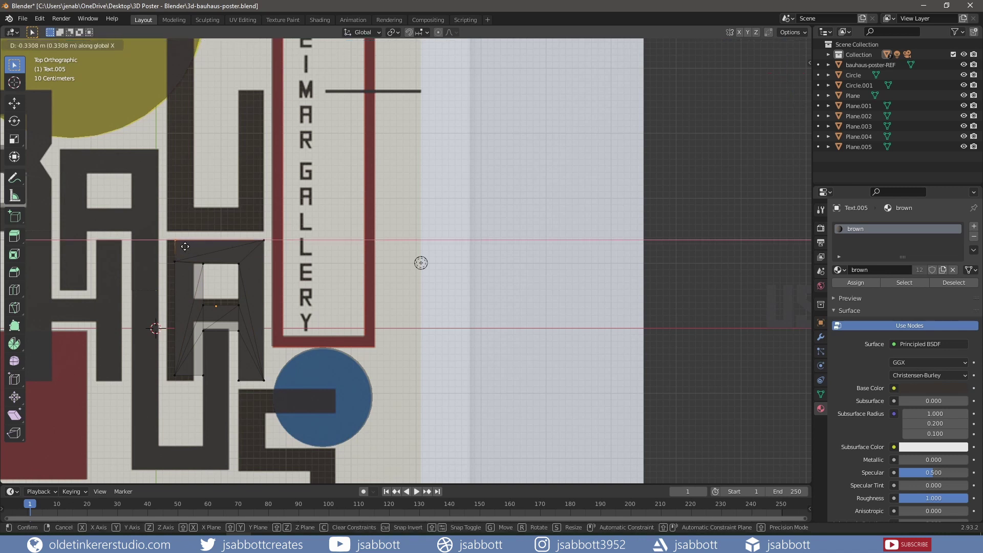
pyautogui.click(185, 246)
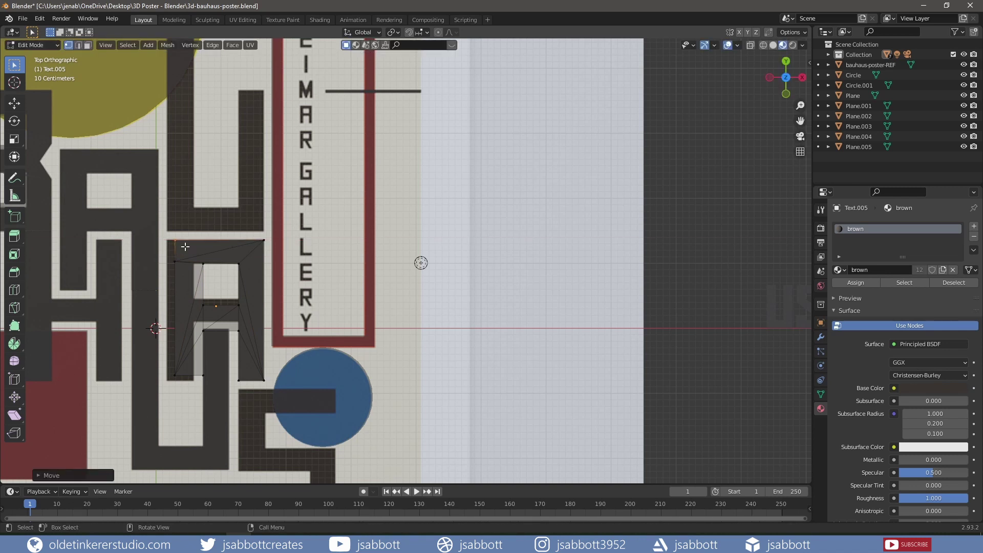
# Reposition the A's left edge, bottom-left foot height, and inner left column of vertices
pyautogui.moveTo(171, 239); pyautogui.dragTo(178, 384)
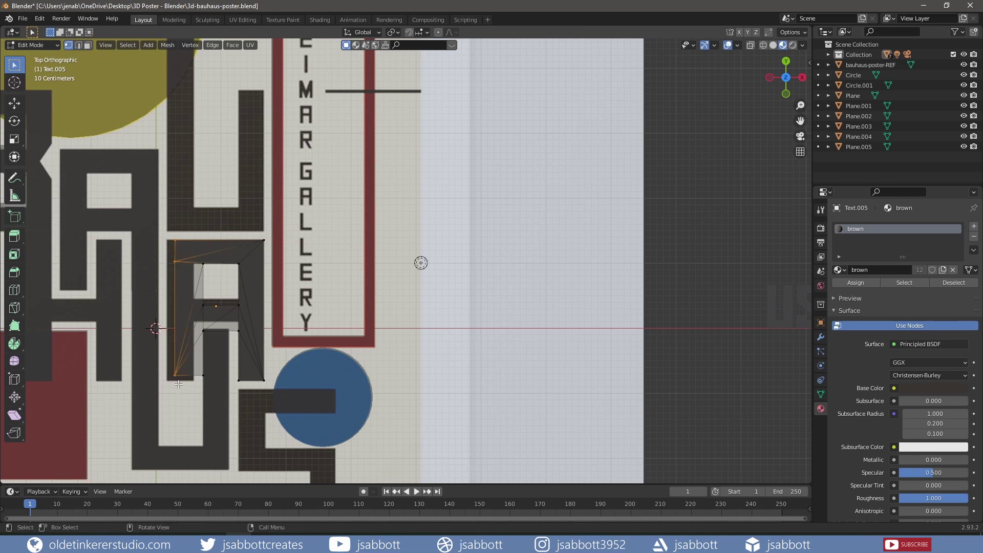
pyautogui.press('g')
pyautogui.press('x')
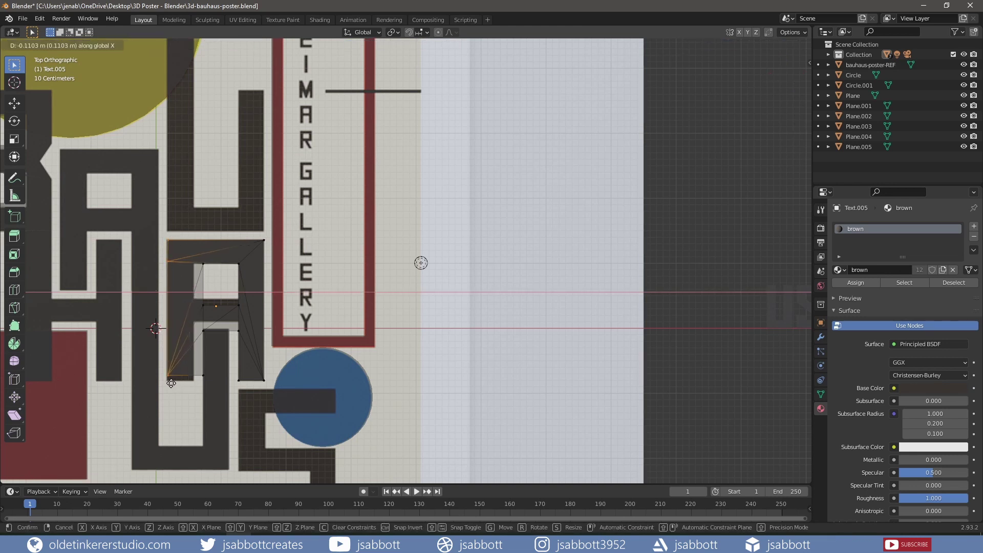
pyautogui.click(171, 383)
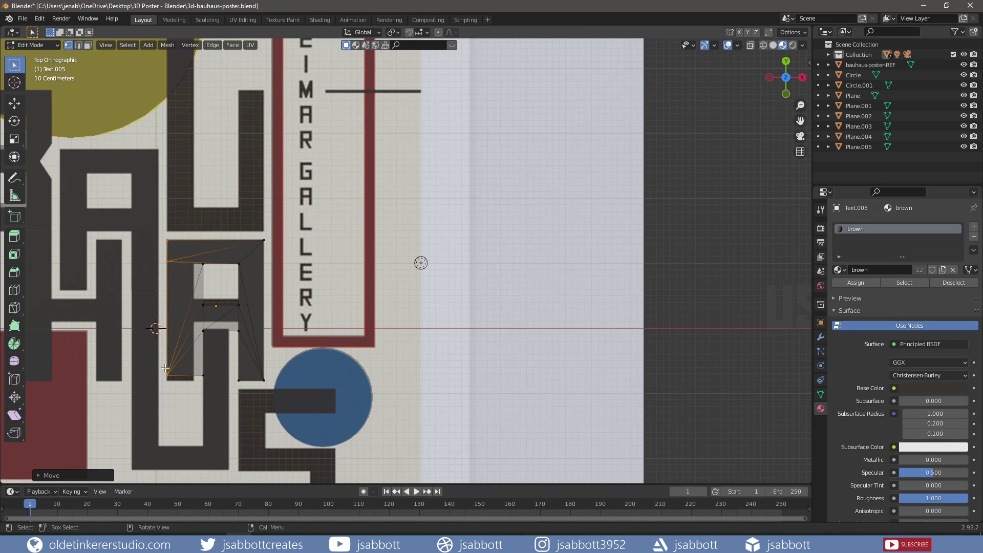
pyautogui.moveTo(163, 364); pyautogui.dragTo(210, 384)
pyautogui.press('g')
pyautogui.press('y')
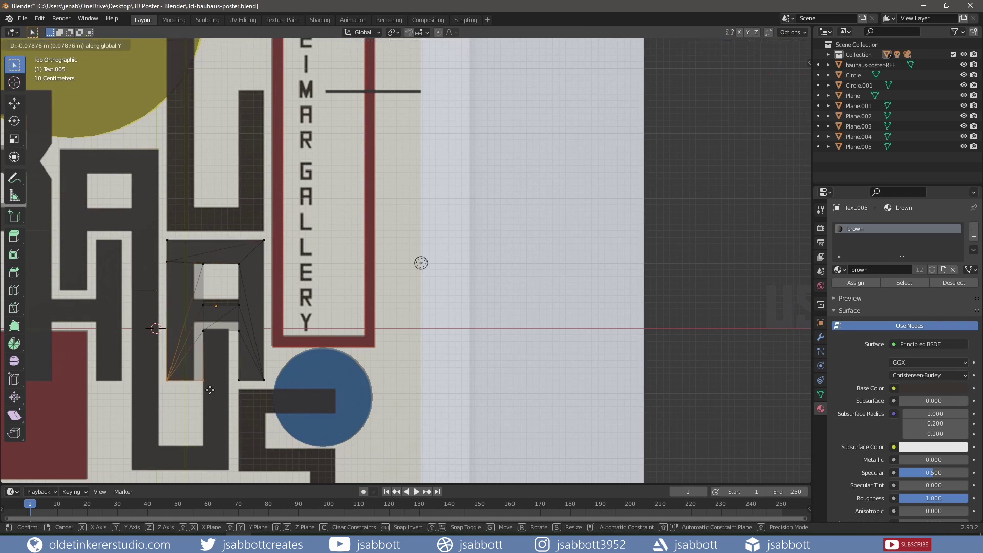
pyautogui.click(210, 390)
pyautogui.moveTo(192, 260); pyautogui.dragTo(210, 387)
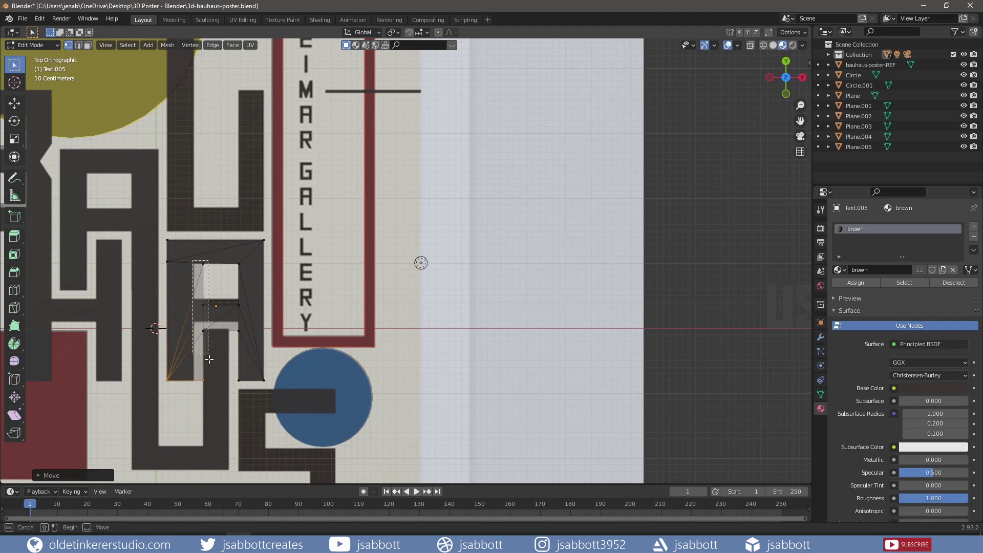
pyautogui.press('g')
pyautogui.press('x')
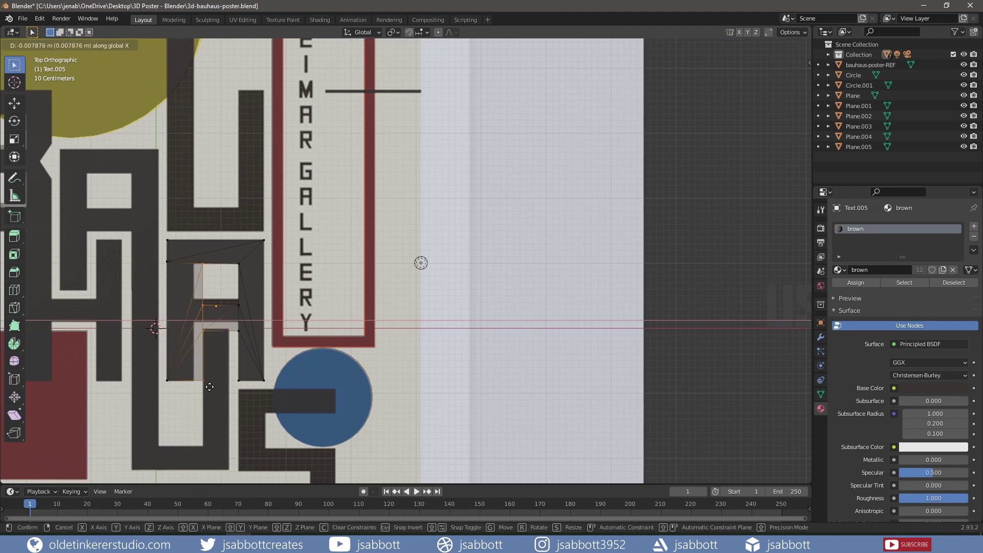
pyautogui.click(200, 386)
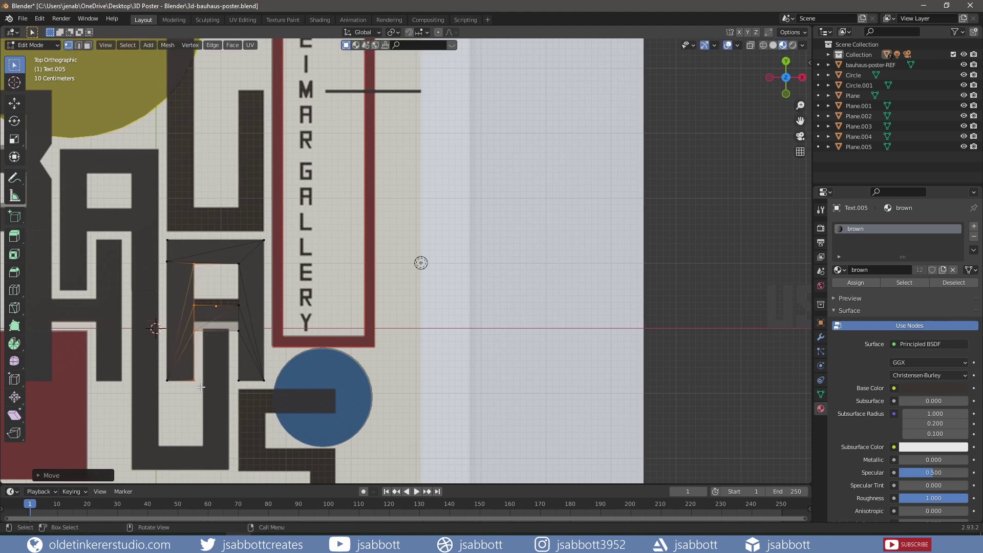
# Adjust the A's crossbar upper and lower edge heights to match the reference
pyautogui.moveTo(185, 300); pyautogui.dragTo(246, 314)
pyautogui.press('g')
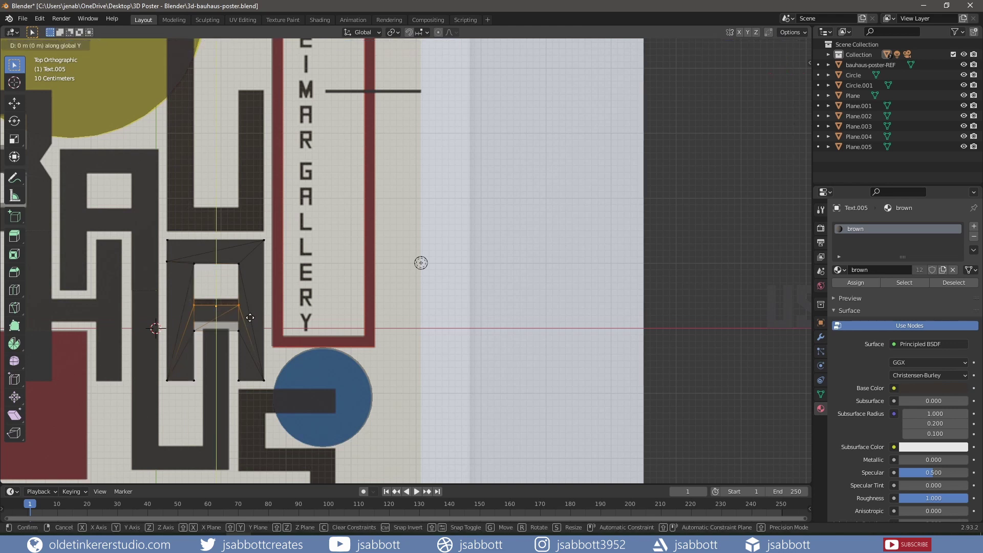
pyautogui.press('y')
pyautogui.click(249, 311)
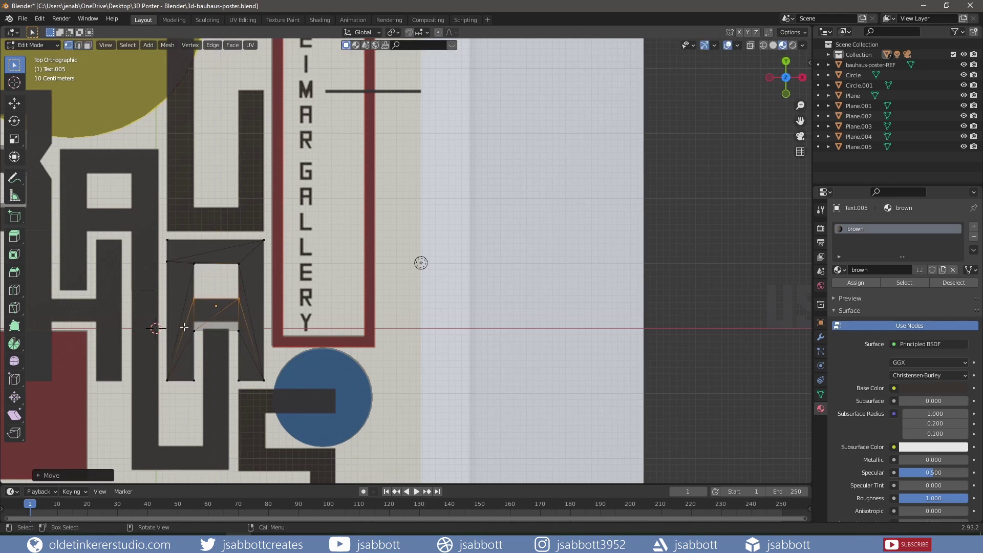
pyautogui.moveTo(184, 327); pyautogui.dragTo(245, 342)
pyautogui.press('g')
pyautogui.press('y')
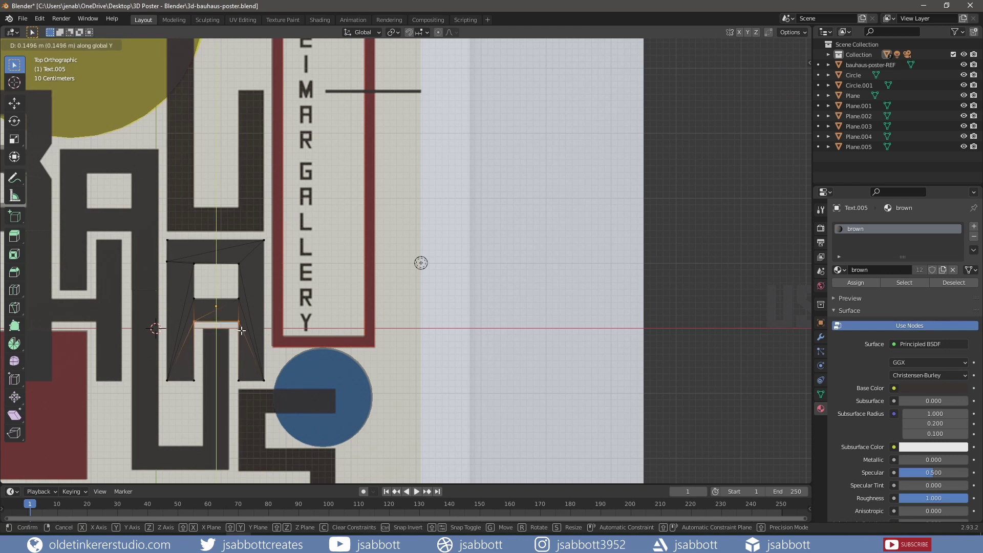
pyautogui.click(241, 330)
# Exit Edit Mode and slide the spare US letters horizontally closer to the poster
pyautogui.press('Tab')
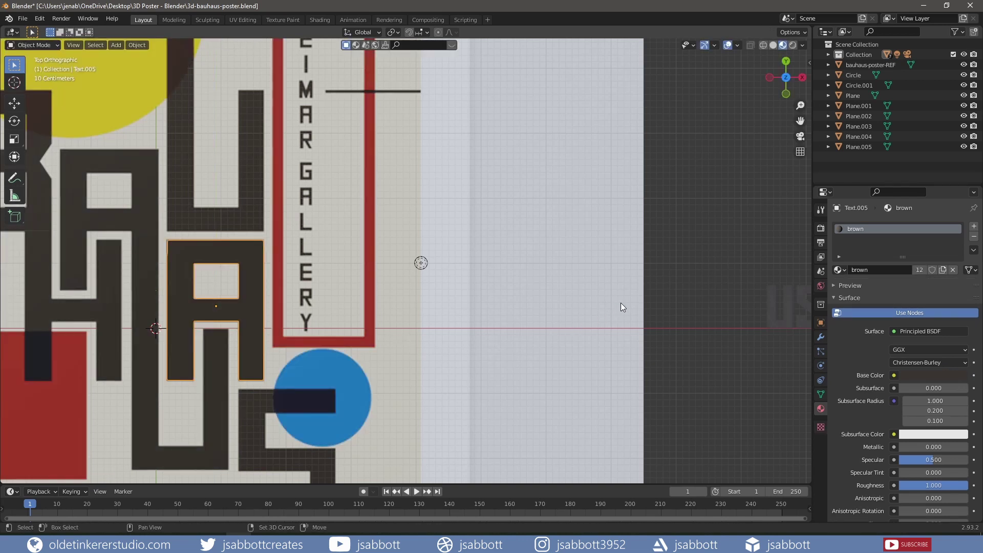
pyautogui.keyDown('shift'); pyautogui.moveTo(620, 303); pyautogui.dragTo(570, 309, button='middle'); pyautogui.keyUp('shift')
pyautogui.moveTo(696, 284); pyautogui.dragTo(784, 340)
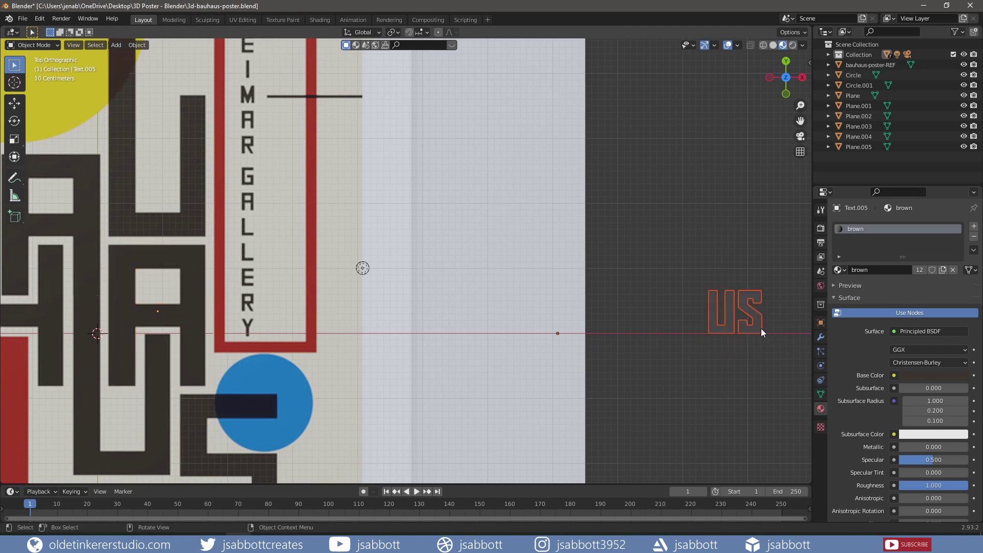
pyautogui.press('g')
pyautogui.press('x')
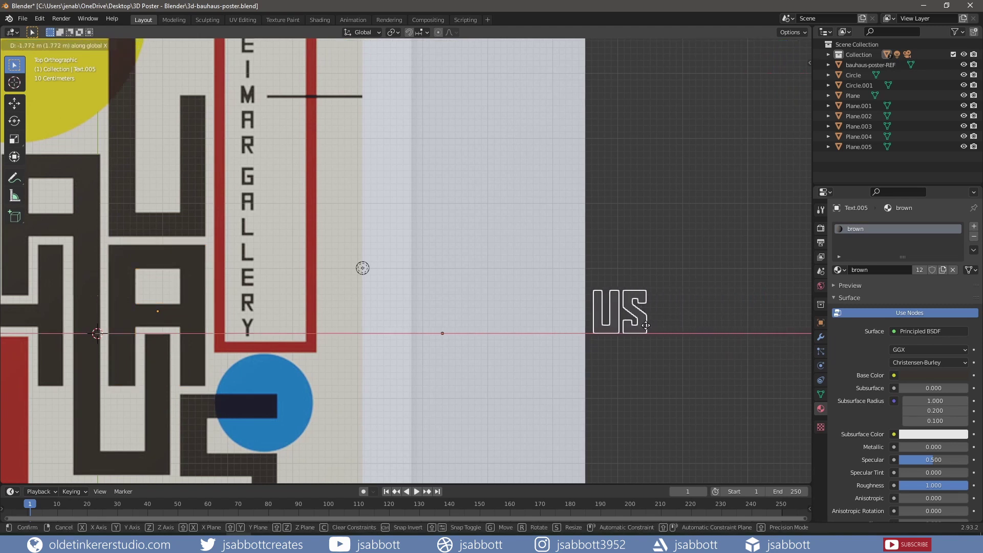
pyautogui.click(642, 325)
# Move the U onto BAUHAUS's U, set its origin to geometry, and start scaling it up
pyautogui.click(604, 329)
pyautogui.press('g')
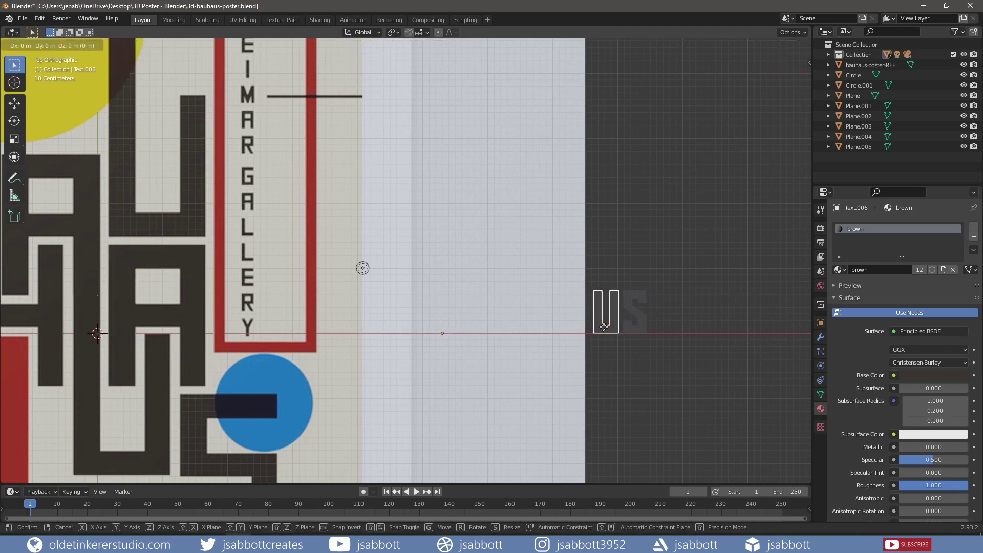
pyautogui.press('x')
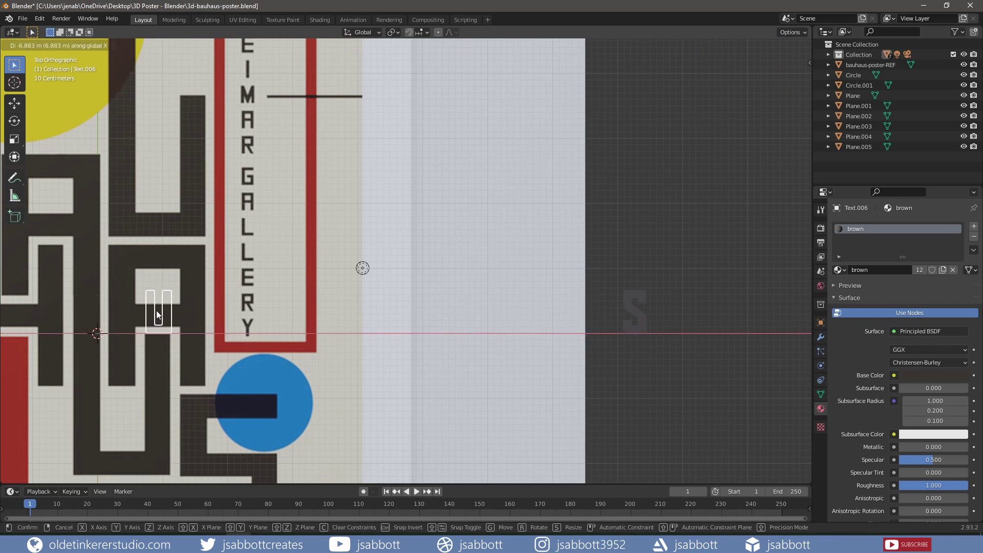
pyautogui.click(156, 310)
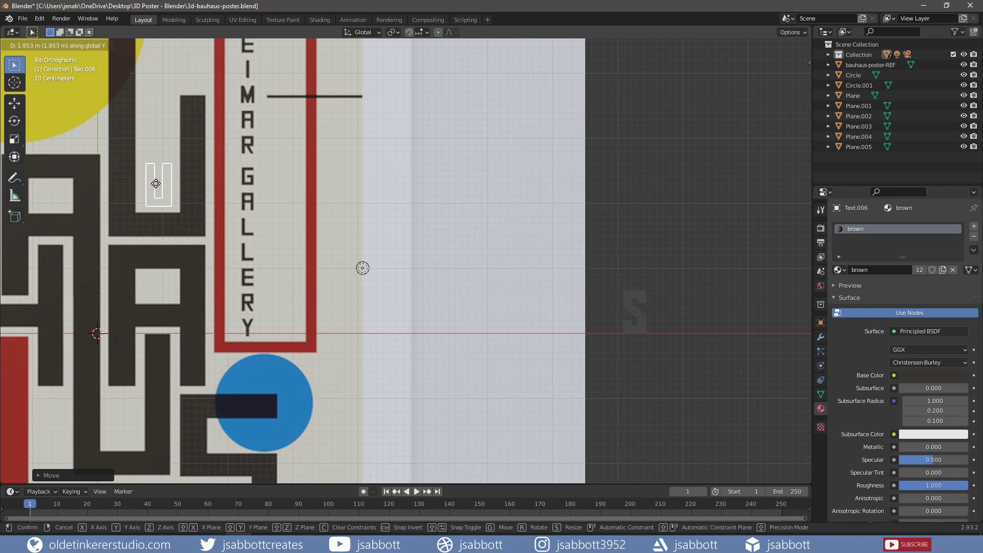
pyautogui.click(183, 177)
pyautogui.keyDown('shift'); pyautogui.moveTo(183, 177); pyautogui.dragTo(269, 297, button='middle'); pyautogui.keyUp('shift')
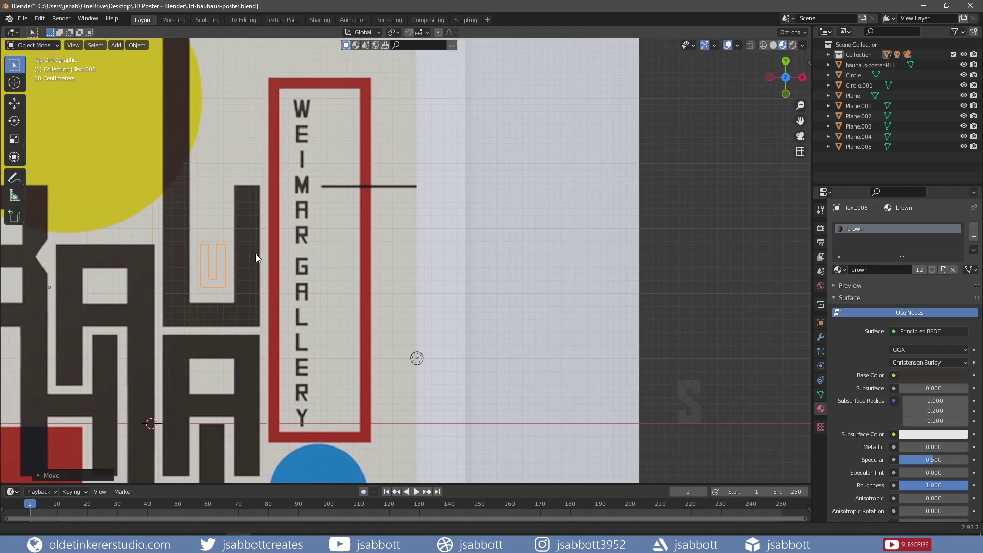
pyautogui.rightClick(233, 314)
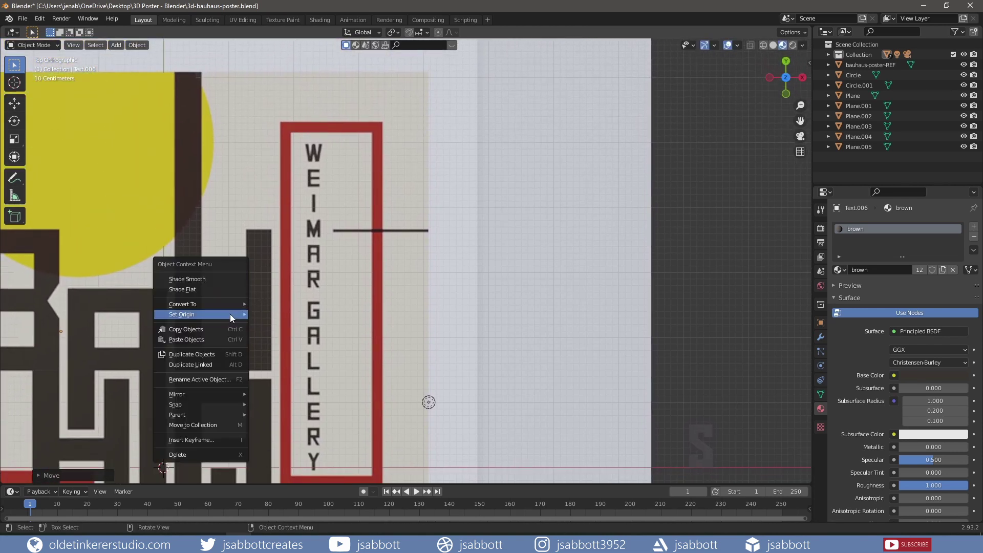
pyautogui.click(309, 347)
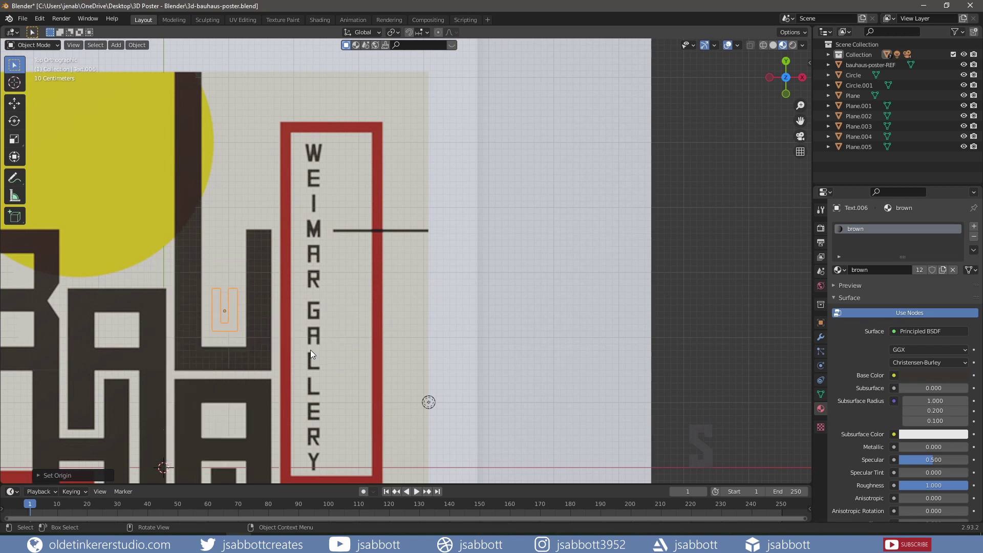
pyautogui.press('s')
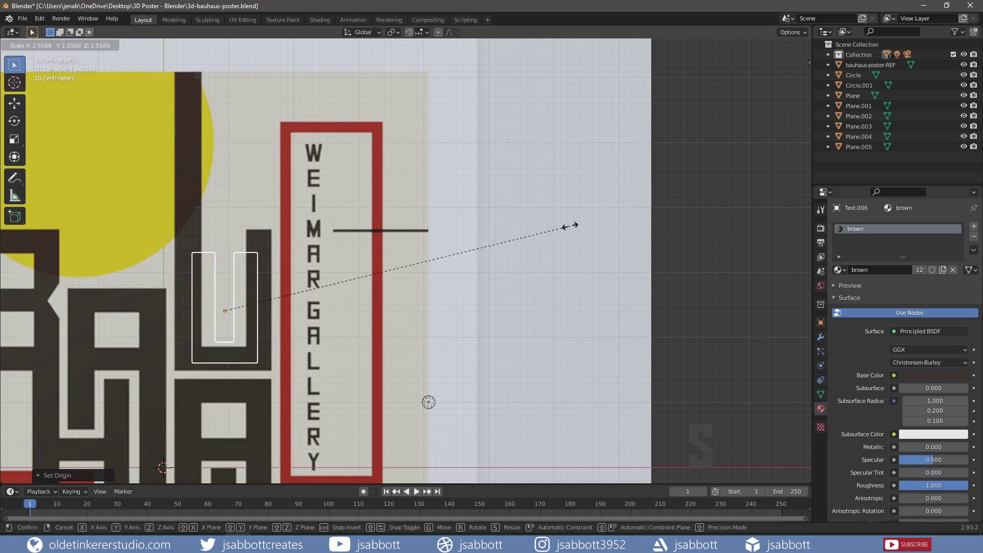
# Confirm the enlarged U, then raise its top vertices vertically in Edit Mode
pyautogui.click(625, 215)
pyautogui.press('Tab')
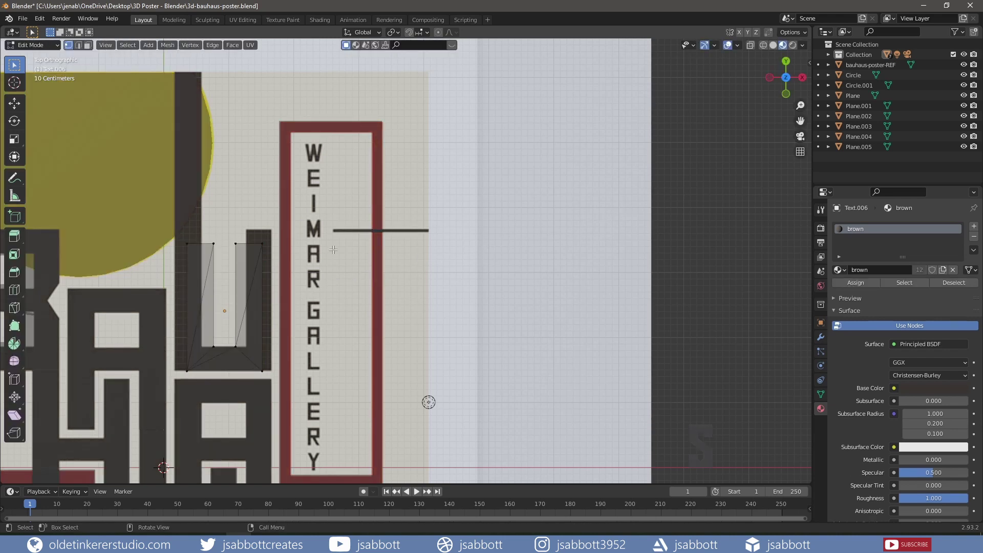
pyautogui.moveTo(176, 236); pyautogui.dragTo(273, 257)
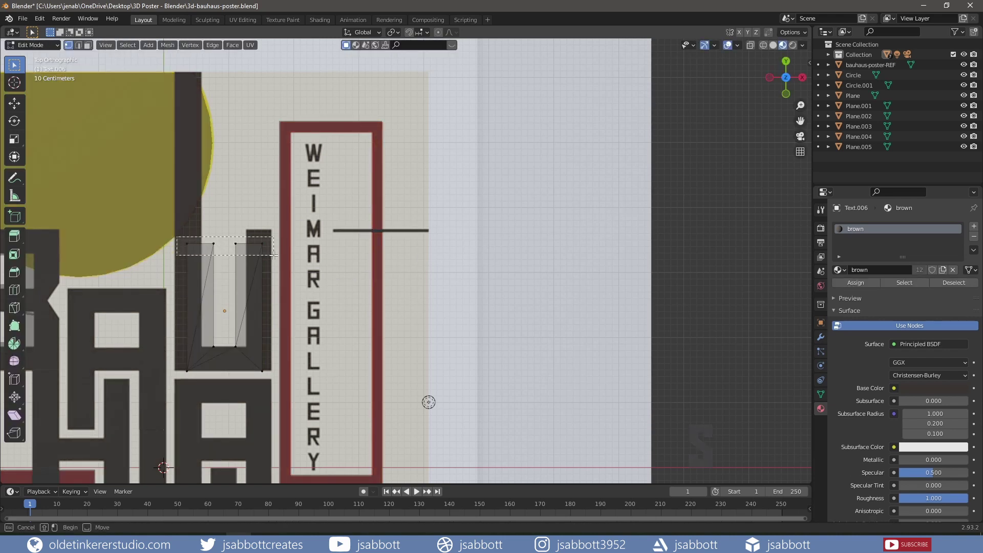
pyautogui.press('g')
pyautogui.press('y')
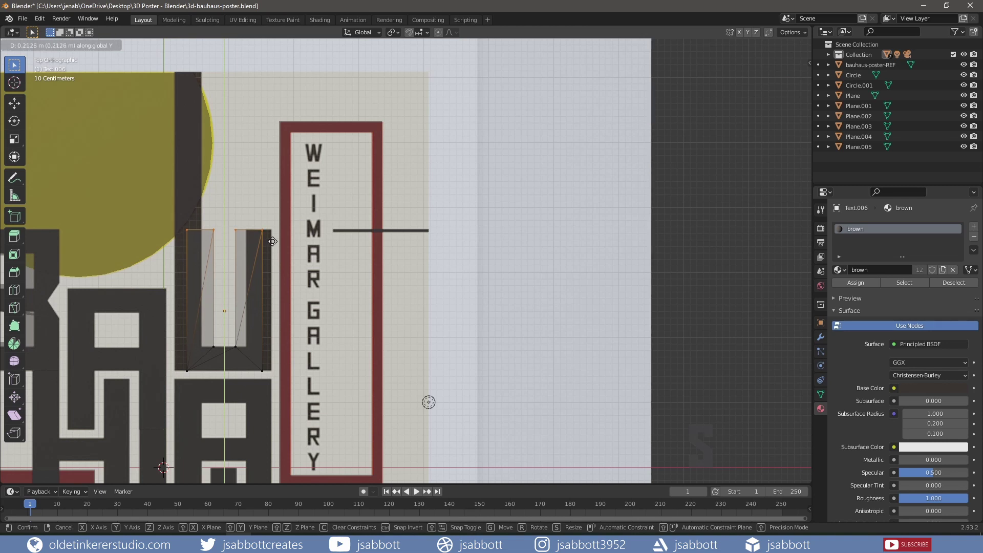
pyautogui.click(272, 241)
# Slide the U's right-side vertices and inner vertex horizontally to widen it
pyautogui.moveTo(254, 224); pyautogui.dragTo(275, 382)
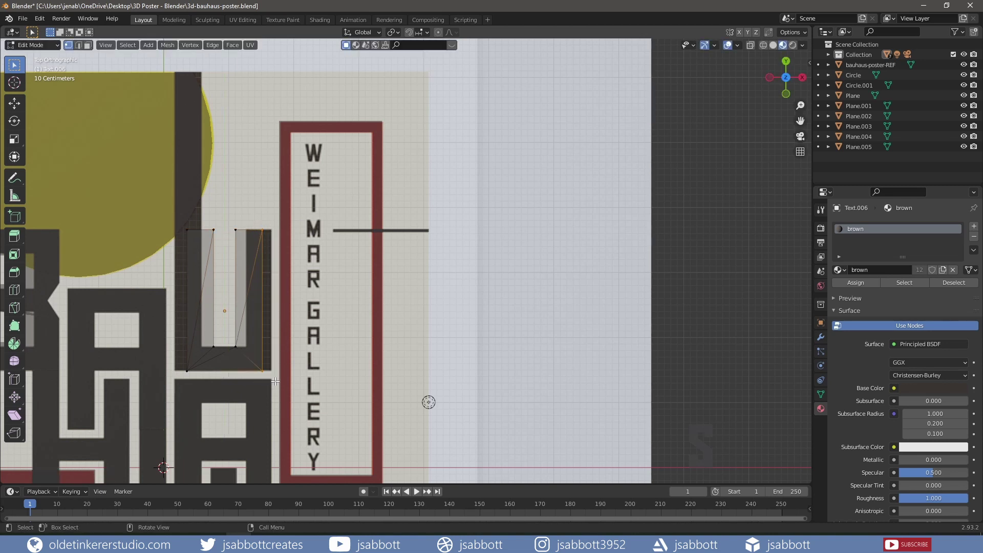
pyautogui.press('g')
pyautogui.press('x')
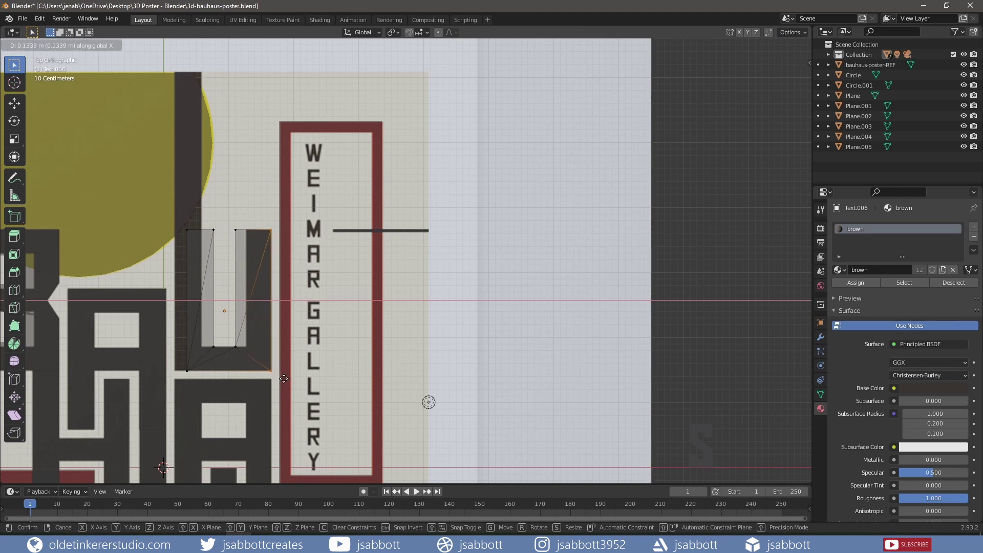
pyautogui.click(284, 378)
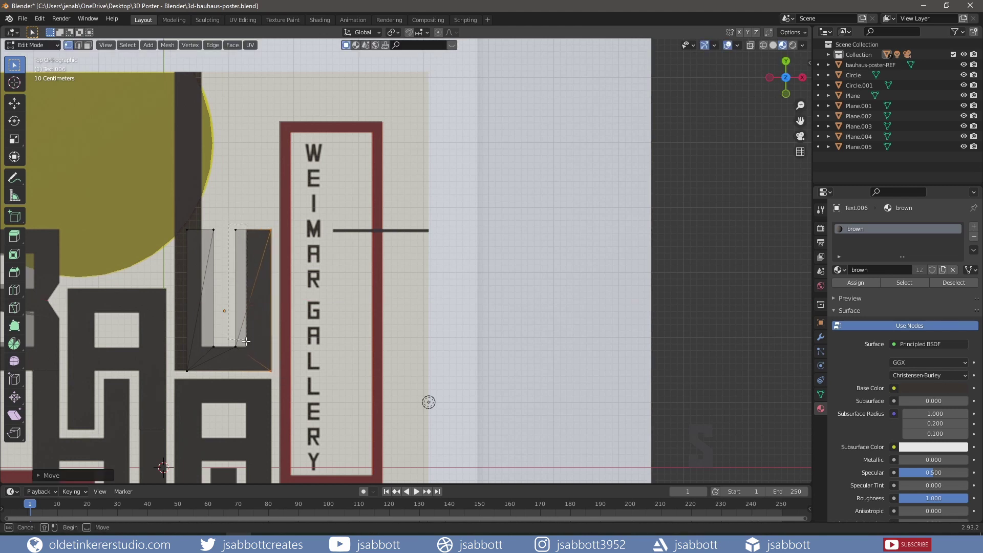
pyautogui.click(245, 350)
pyautogui.press('g')
pyautogui.press('x')
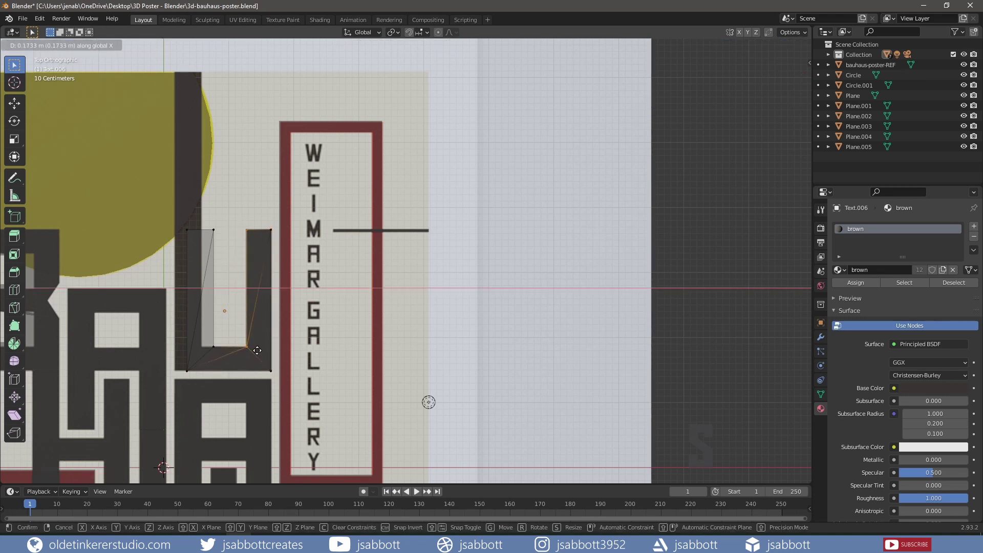
pyautogui.click(256, 350)
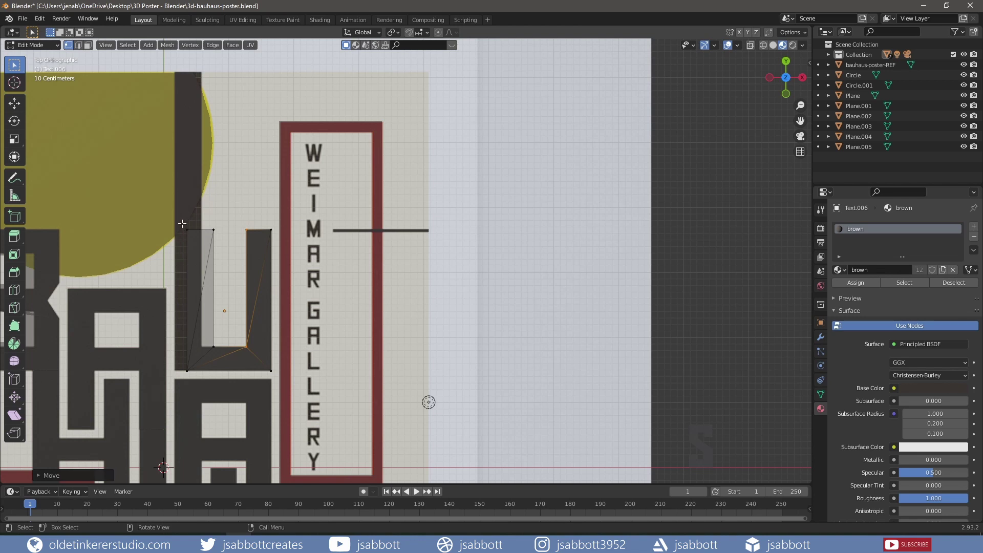
# Shift the U's bottom-left vertex, inner column and corner vertex horizontally into place
pyautogui.click(193, 372)
pyautogui.press('g')
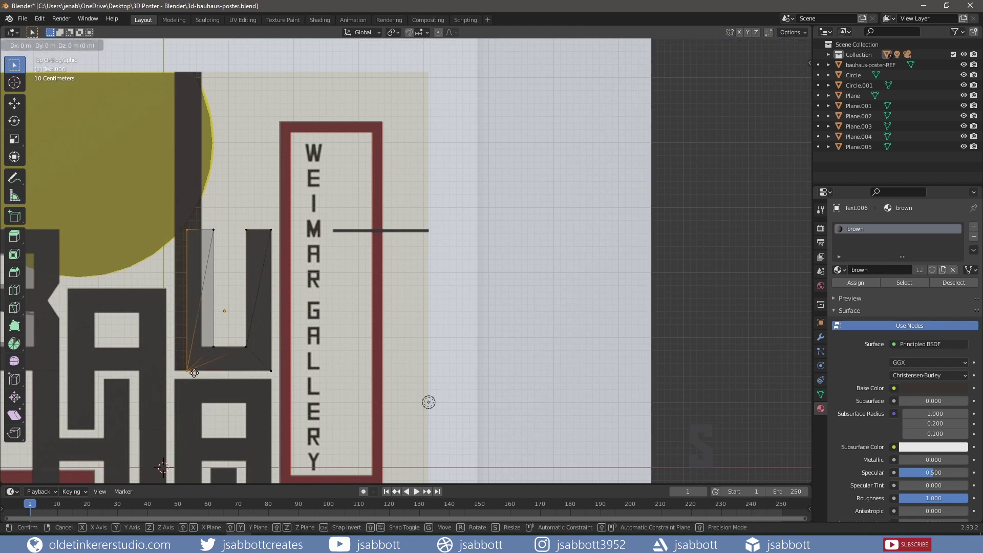
pyautogui.press('x')
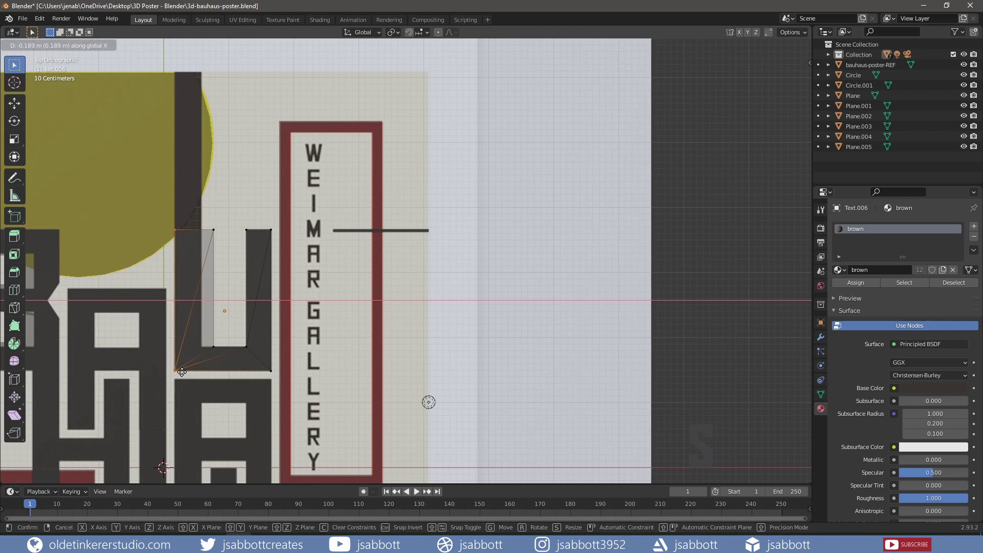
pyautogui.click(182, 372)
pyautogui.moveTo(206, 222); pyautogui.dragTo(219, 351)
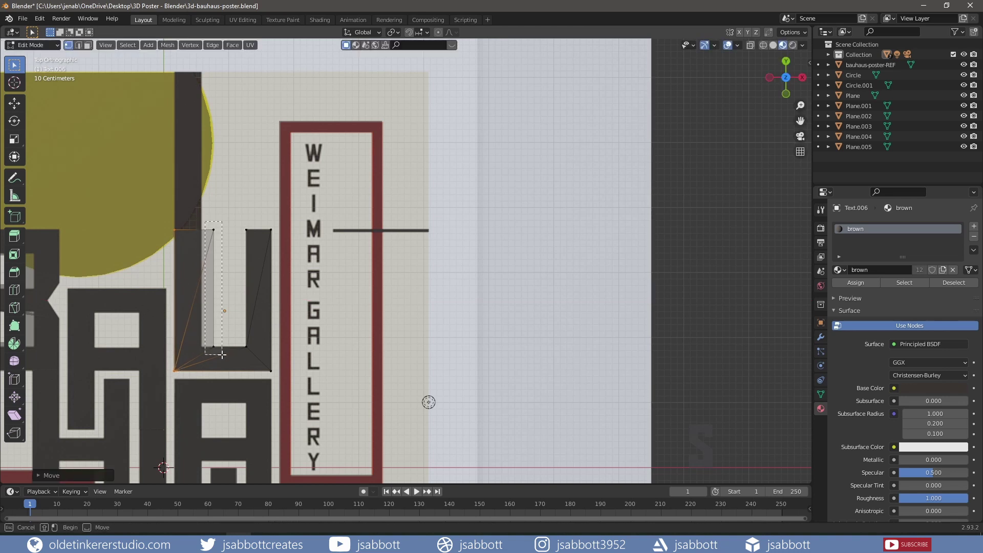
pyautogui.press('g')
pyautogui.press('x')
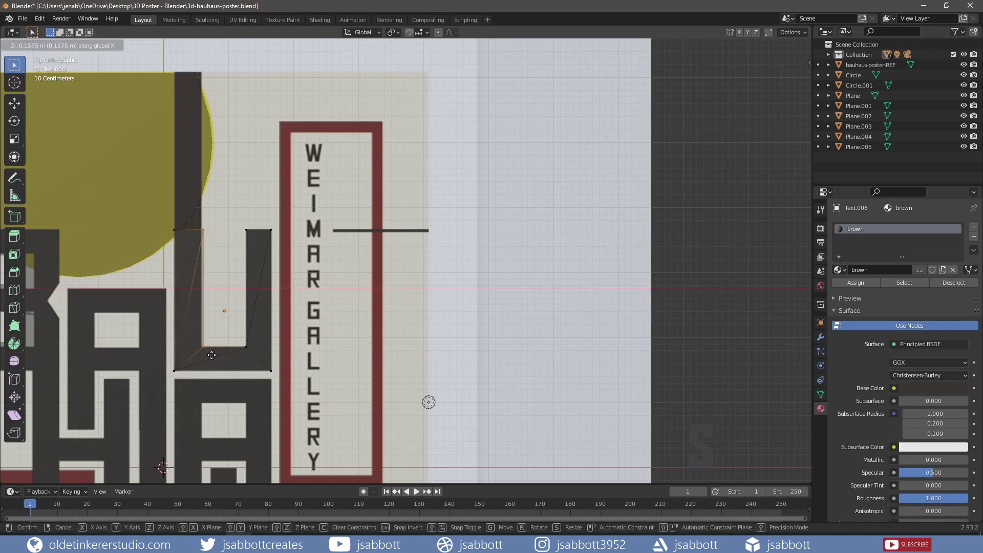
pyautogui.click(210, 355)
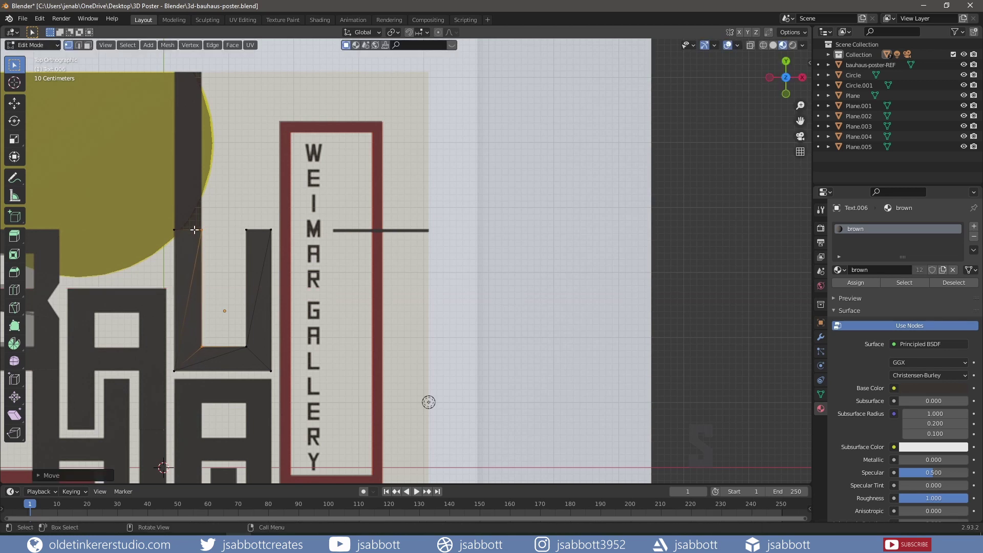
pyautogui.click(182, 376)
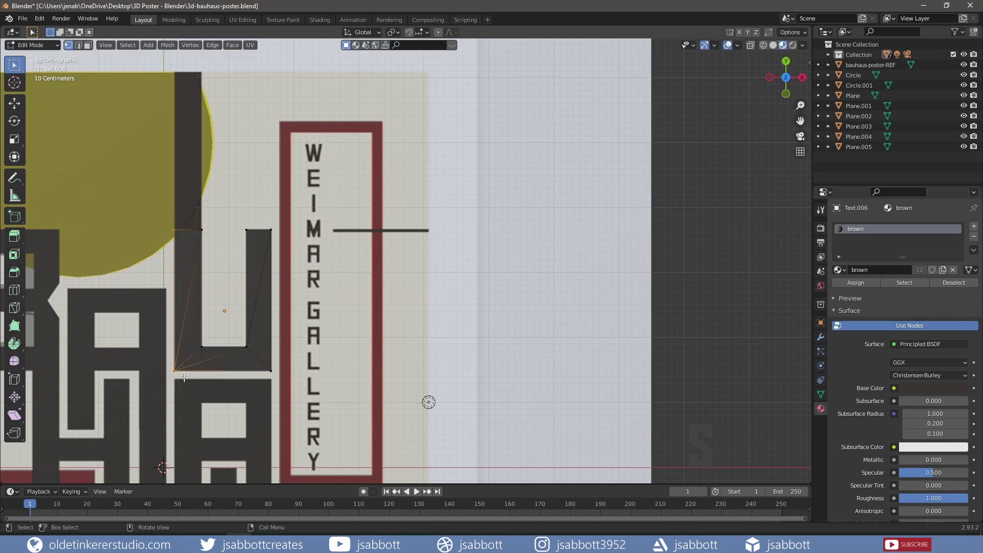
pyautogui.press('g')
pyautogui.press('x')
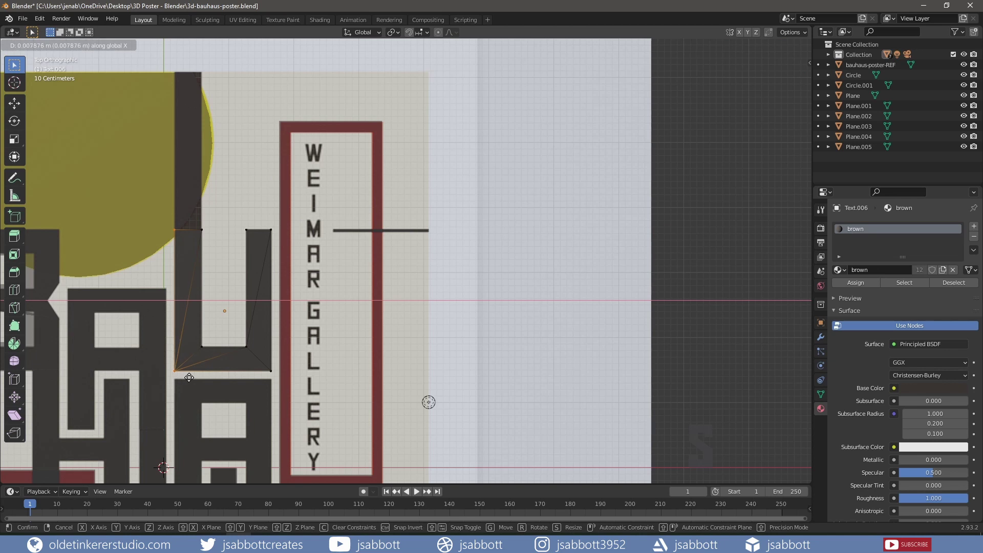
pyautogui.click(190, 377)
# Stretch the U's left bar upward by raising its top-left vertex, then check the shape
pyautogui.click(173, 228)
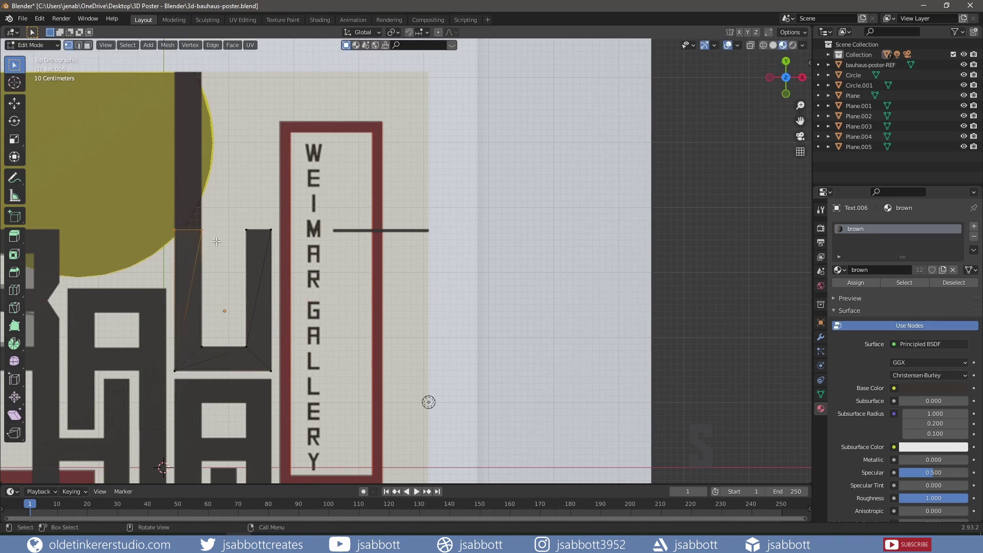
pyautogui.press('g')
pyautogui.press('y')
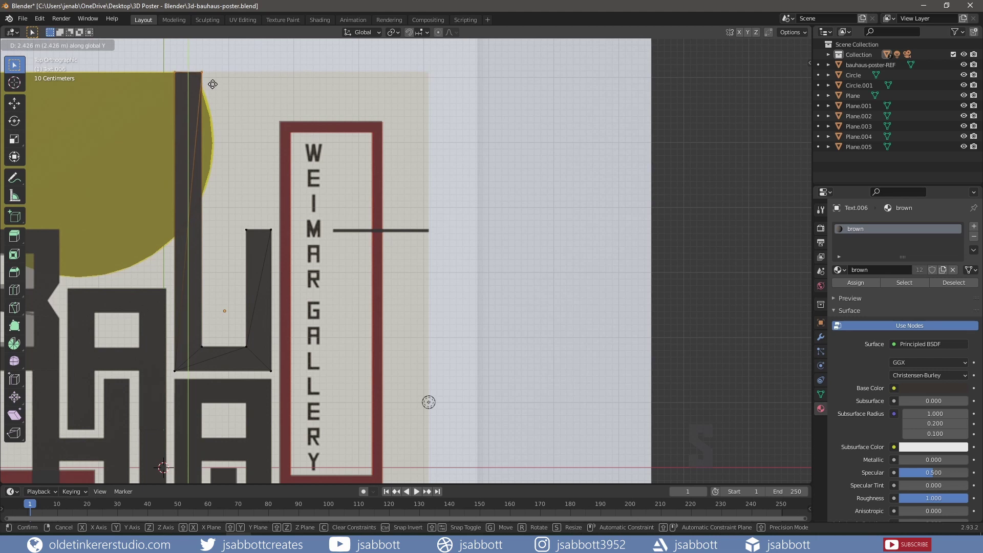
pyautogui.click(212, 85)
pyautogui.press('Tab')
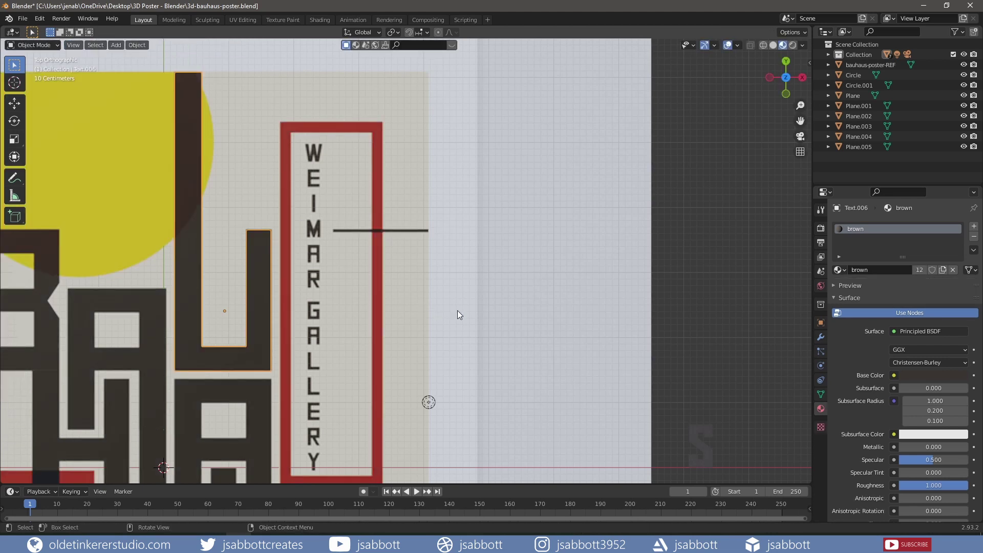
pyautogui.press('Tab')
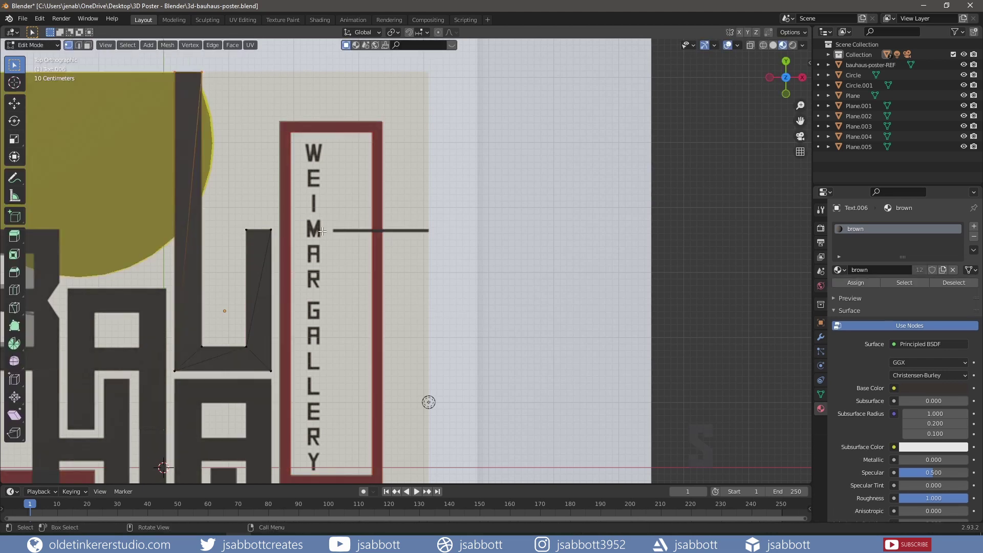
# Adjust the right bar's top height and right stroke, then return to Object Mode
pyautogui.moveTo(241, 227); pyautogui.dragTo(279, 236)
pyautogui.press('g')
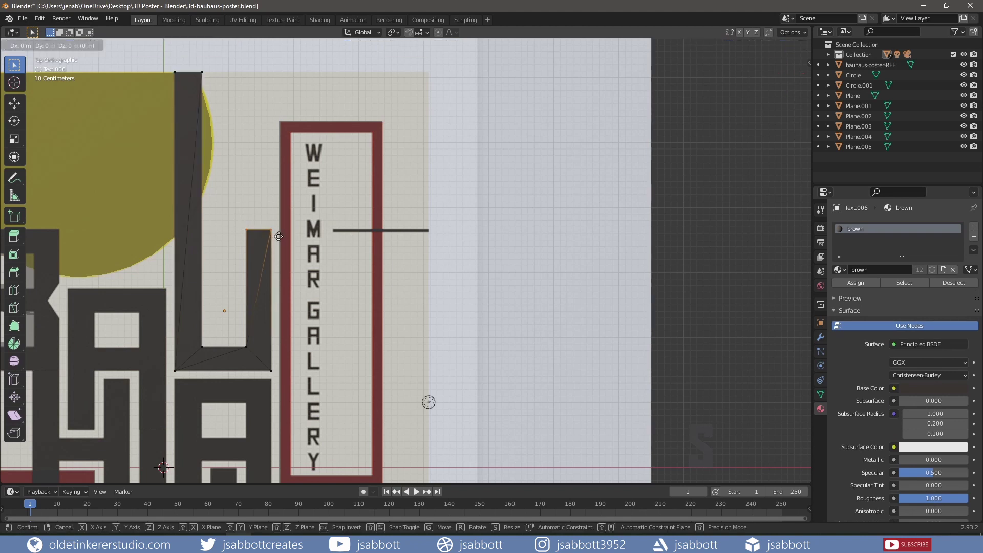
pyautogui.press('y')
pyautogui.click(279, 236)
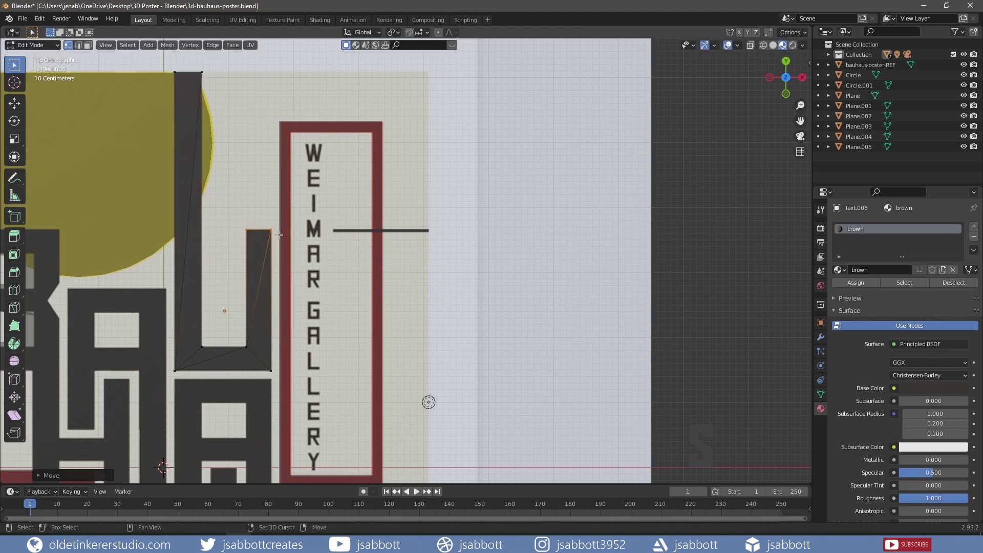
pyautogui.moveTo(266, 224)
pyautogui.mouseDown()
pyautogui.moveTo(274, 387)
pyautogui.moveTo(279, 378)
pyautogui.mouseUp()
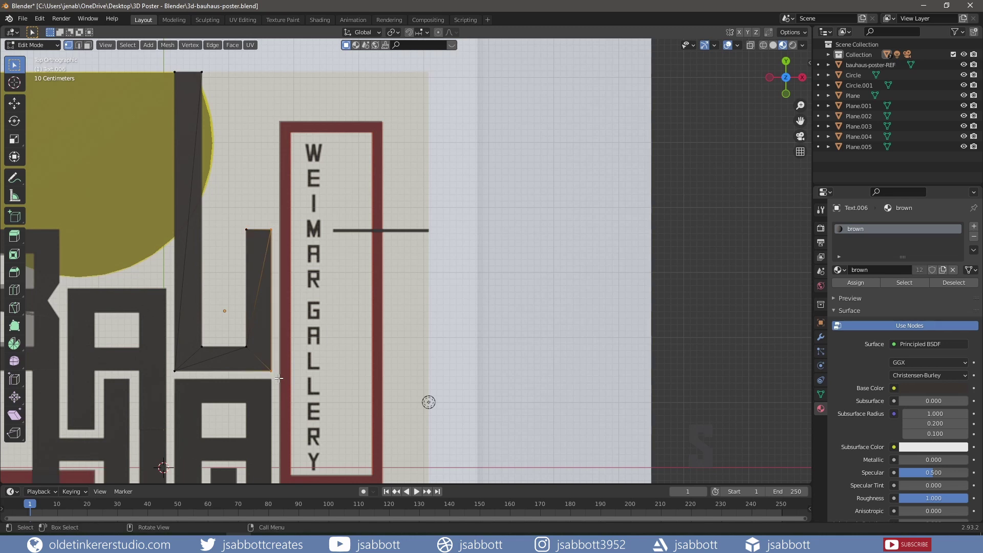
pyautogui.press('g')
pyautogui.press('x')
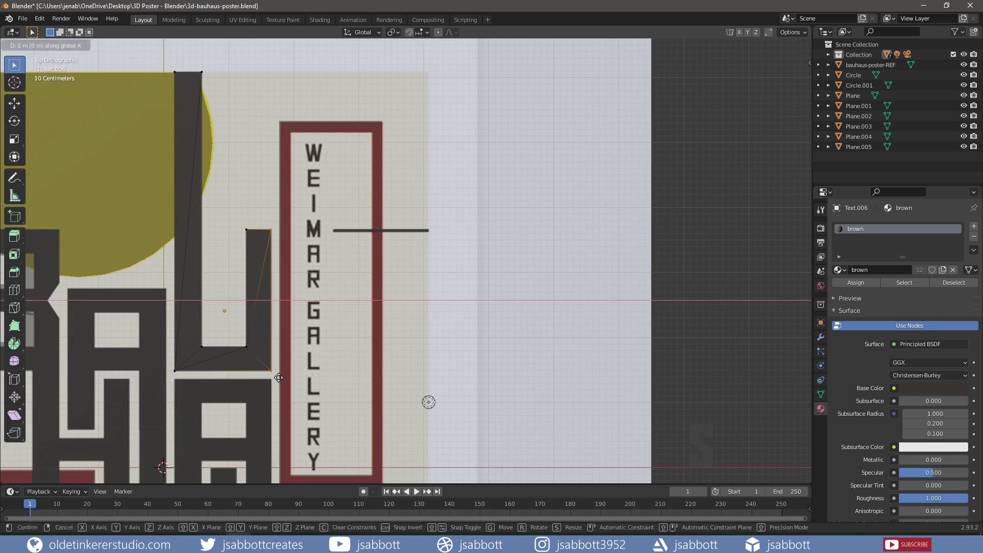
pyautogui.press('Escape')
pyautogui.press('Tab')
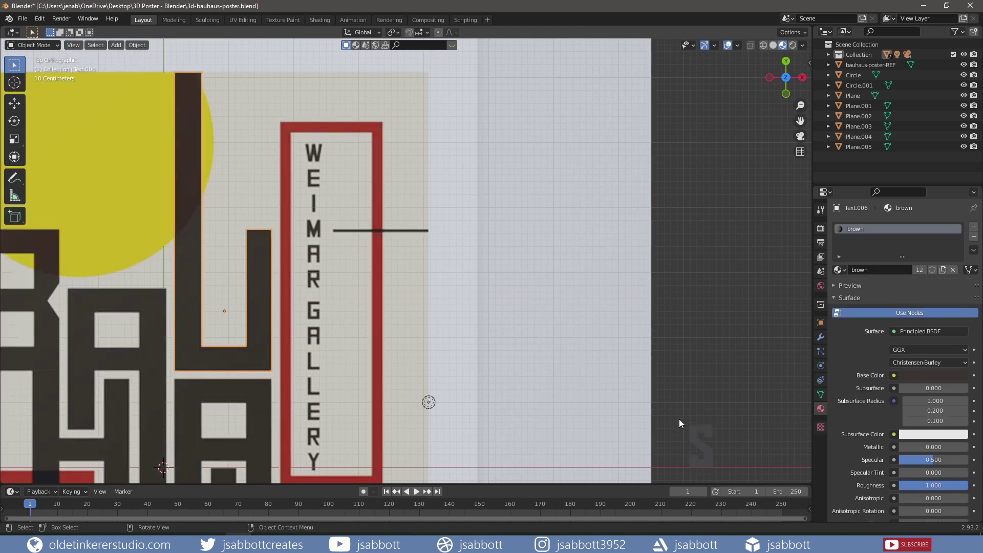
# Move the S letter onto the reference S and set its origin to center of mass
pyautogui.click(696, 443)
pyautogui.keyDown('shift'); pyautogui.moveTo(542, 413); pyautogui.dragTo(627, 251, button='middle'); pyautogui.keyUp('shift')
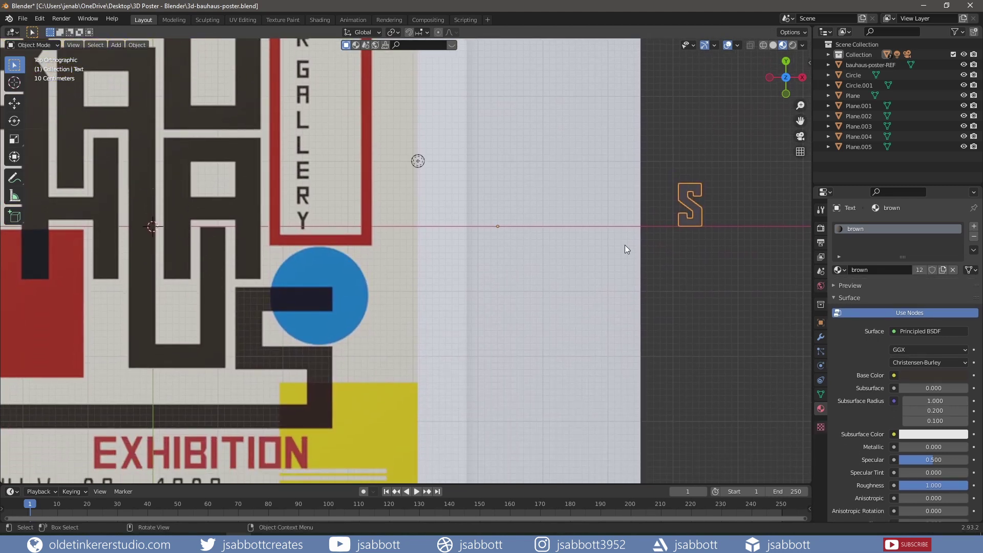
pyautogui.press('g')
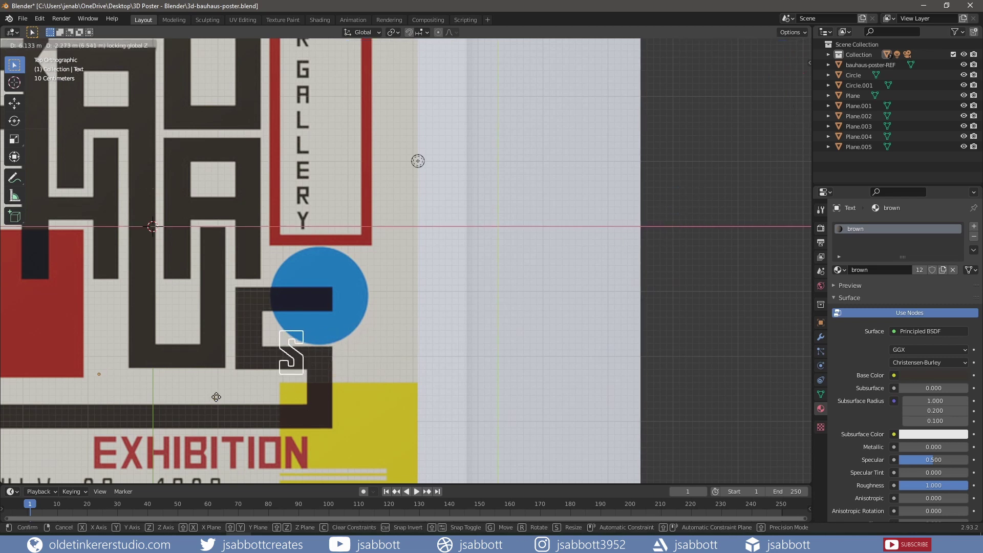
pyautogui.hotkey('shift', 'z')
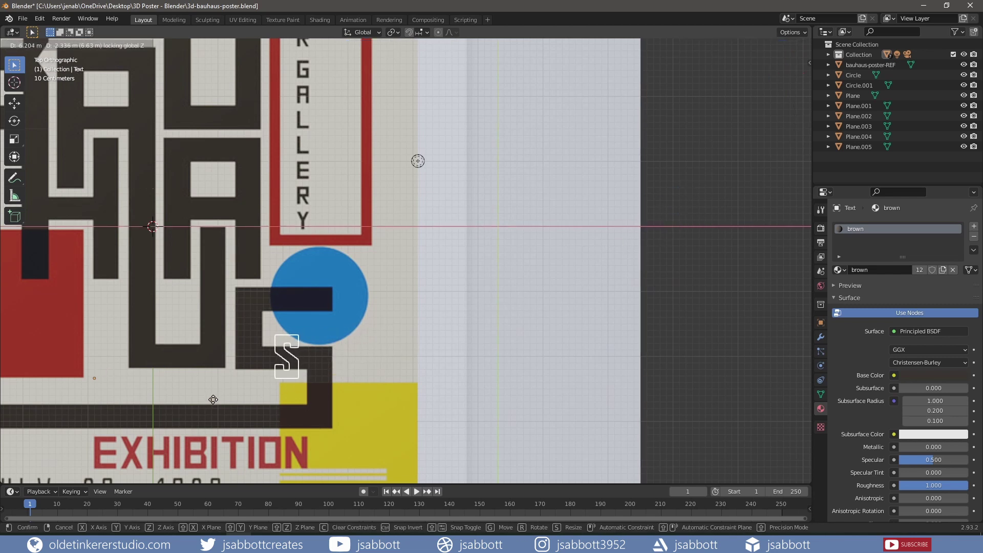
pyautogui.click(214, 400)
pyautogui.rightClick(284, 357)
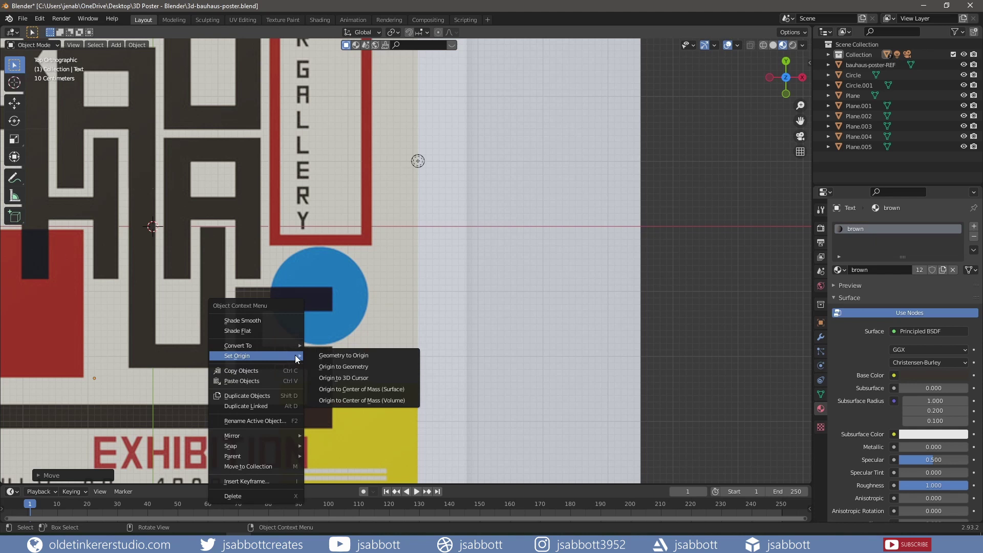
pyautogui.click(361, 389)
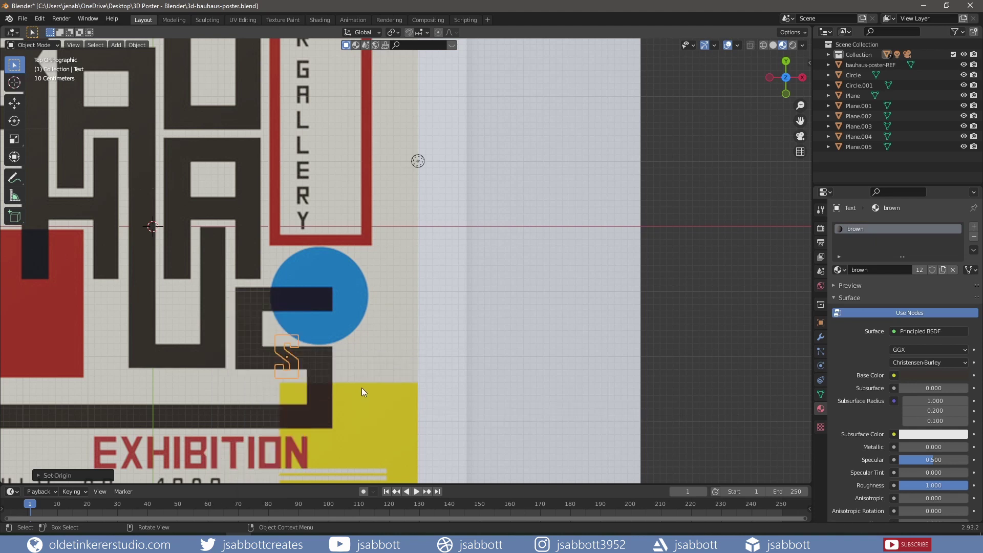
# Scale the S up to match the reference, nudge it right, and enter Edit Mode
pyautogui.press('s')
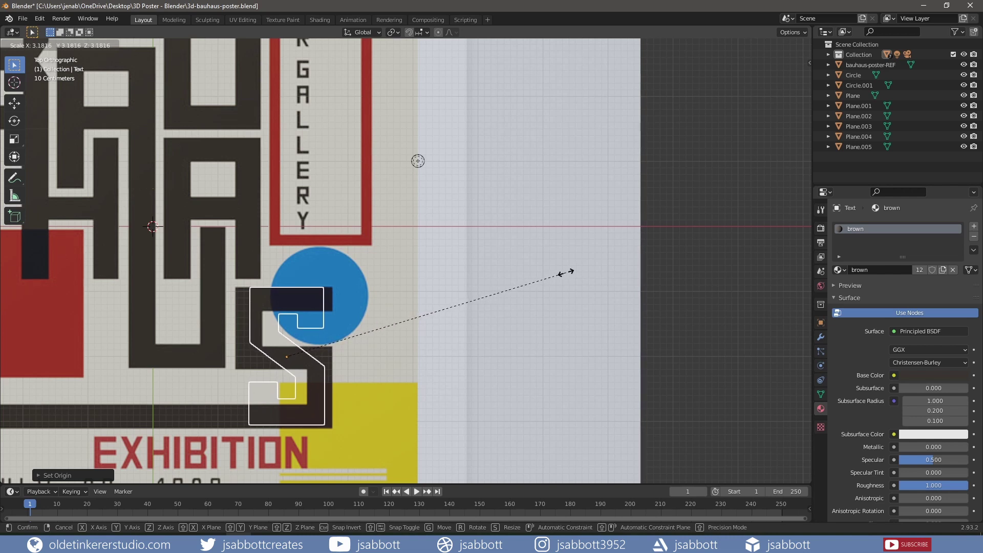
pyautogui.click(566, 272)
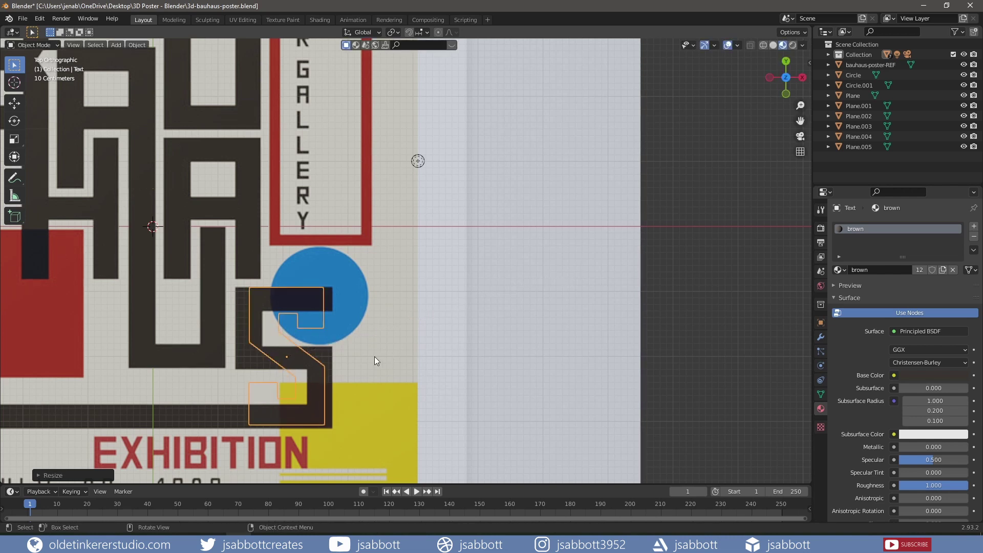
pyautogui.press('g')
pyautogui.press('x')
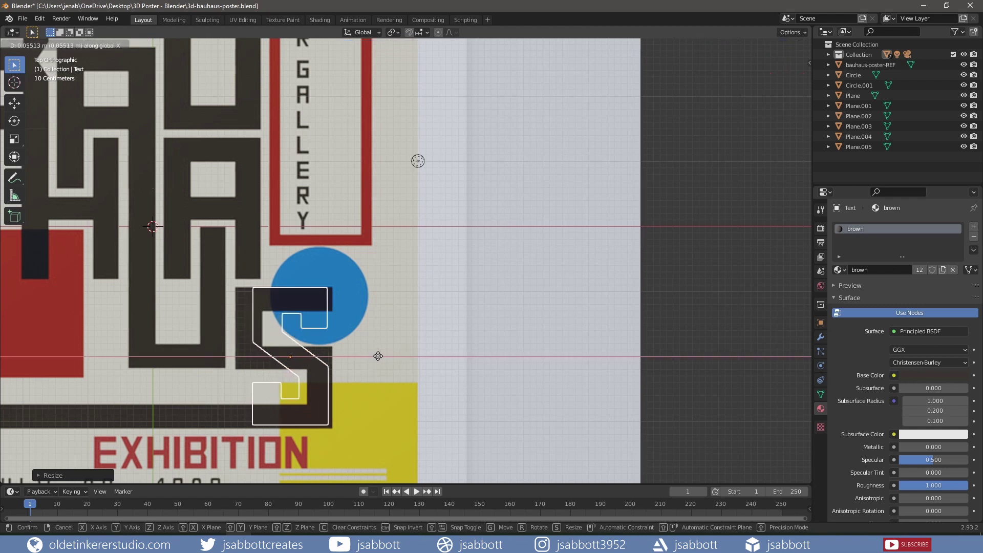
pyautogui.click(382, 358)
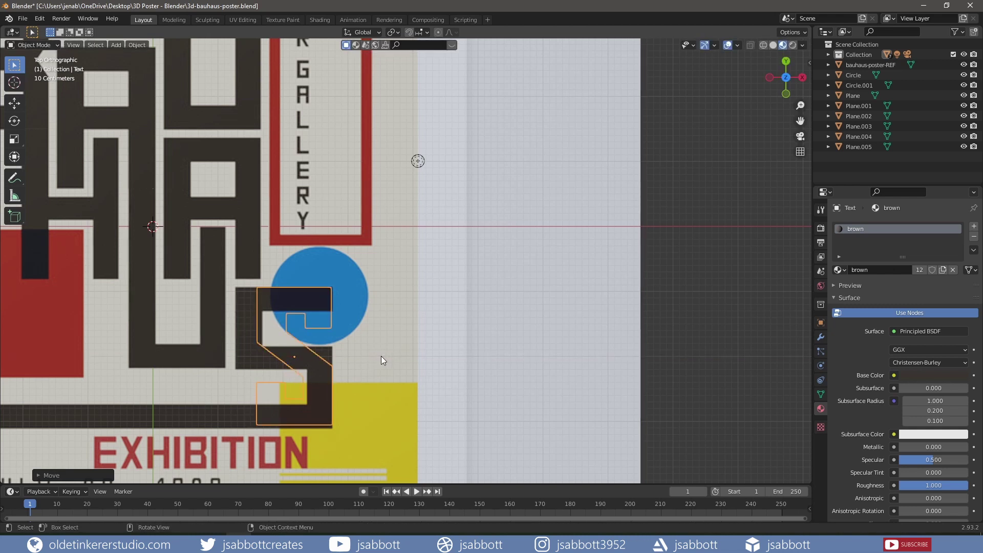
pyautogui.press('Tab')
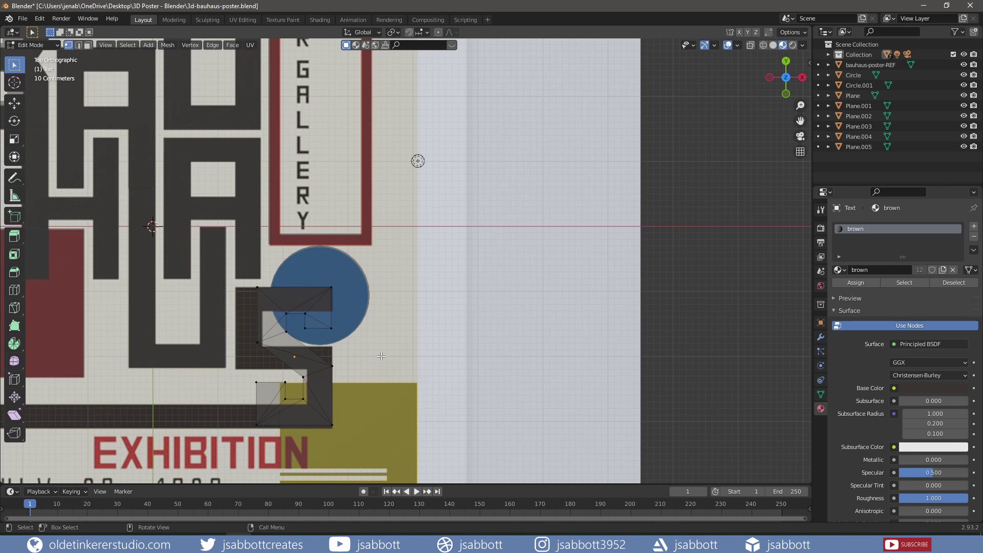
# Align the S's right side horizontally and its bottom edge vertically with the reference
pyautogui.moveTo(323, 279); pyautogui.dragTo(358, 412)
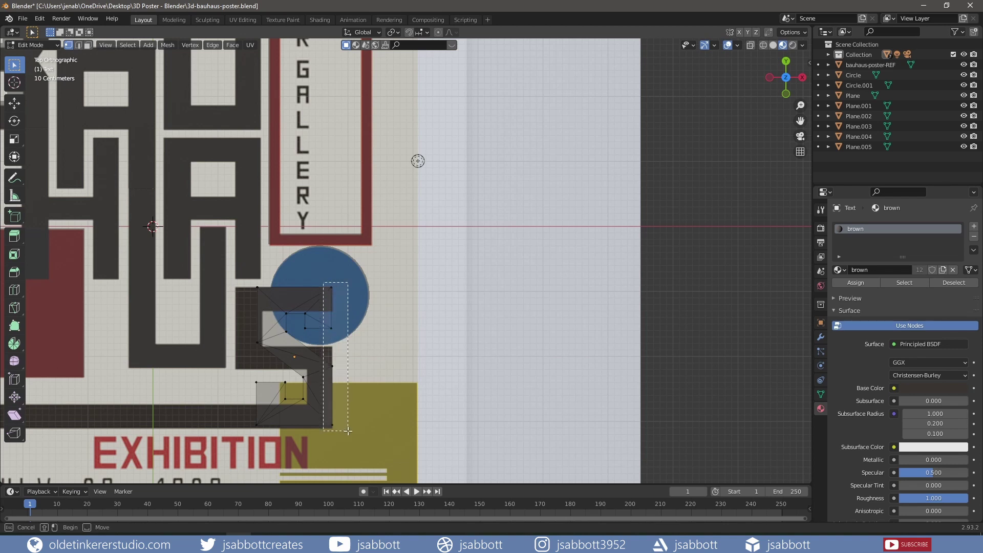
pyautogui.press('g')
pyautogui.press('x')
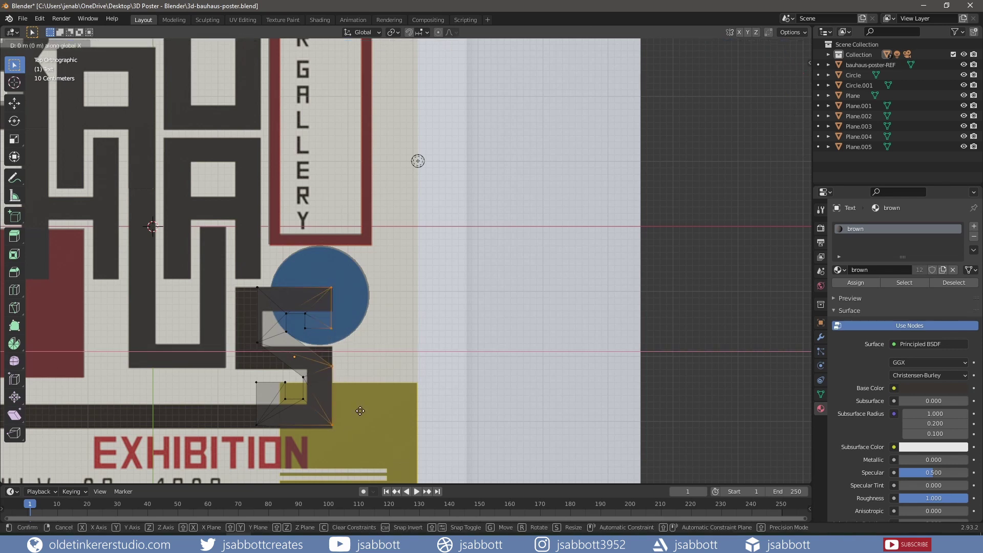
pyautogui.click(372, 409)
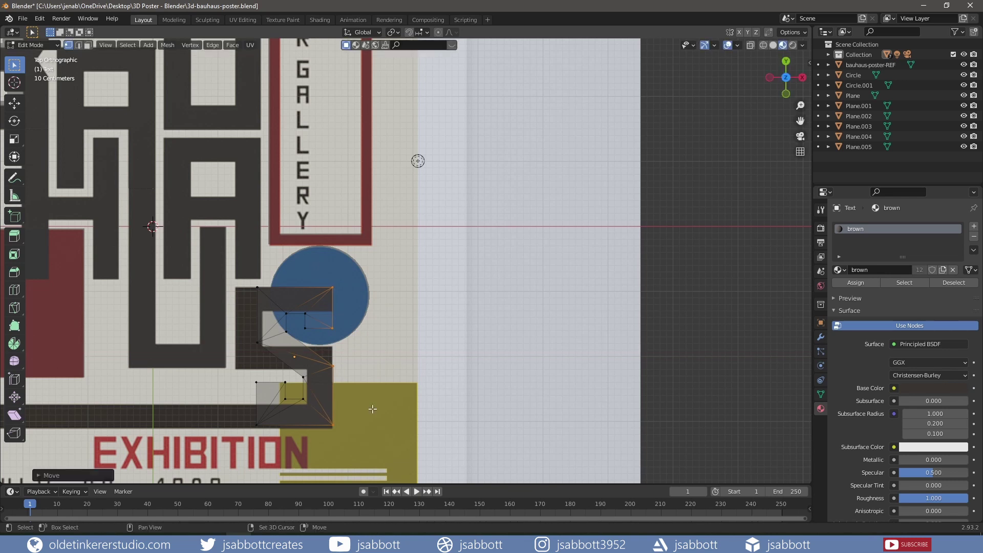
pyautogui.moveTo(242, 418); pyautogui.dragTo(338, 436)
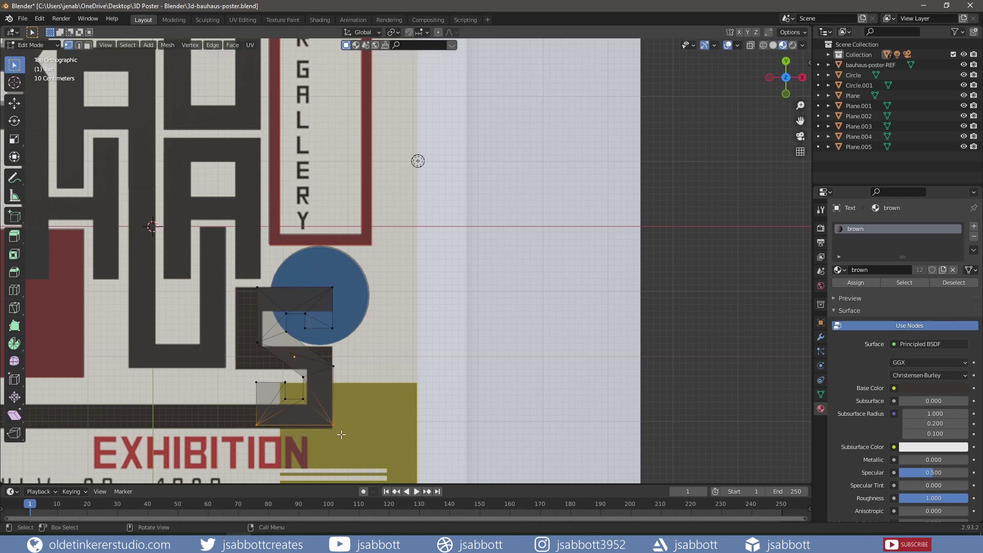
pyautogui.press('g')
pyautogui.press('y')
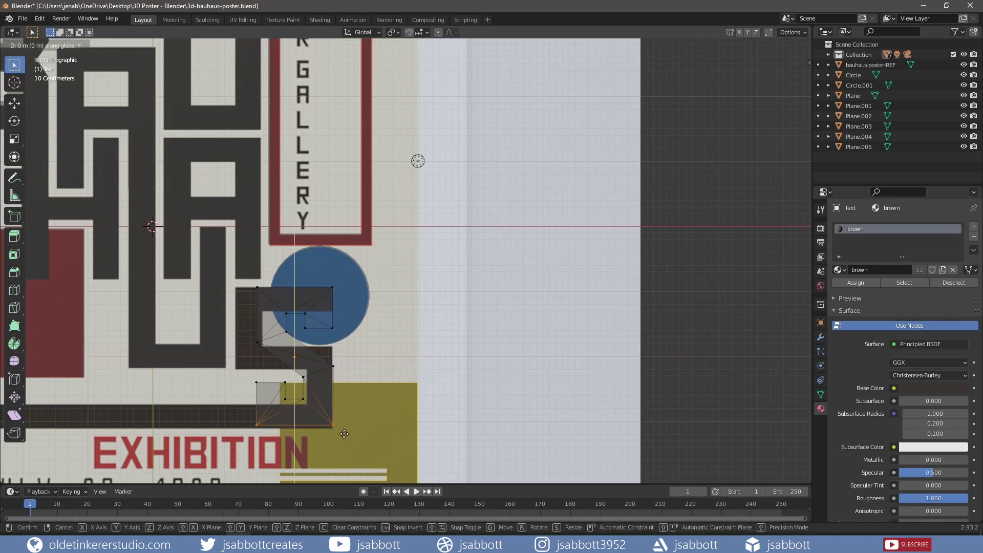
pyautogui.click(344, 463)
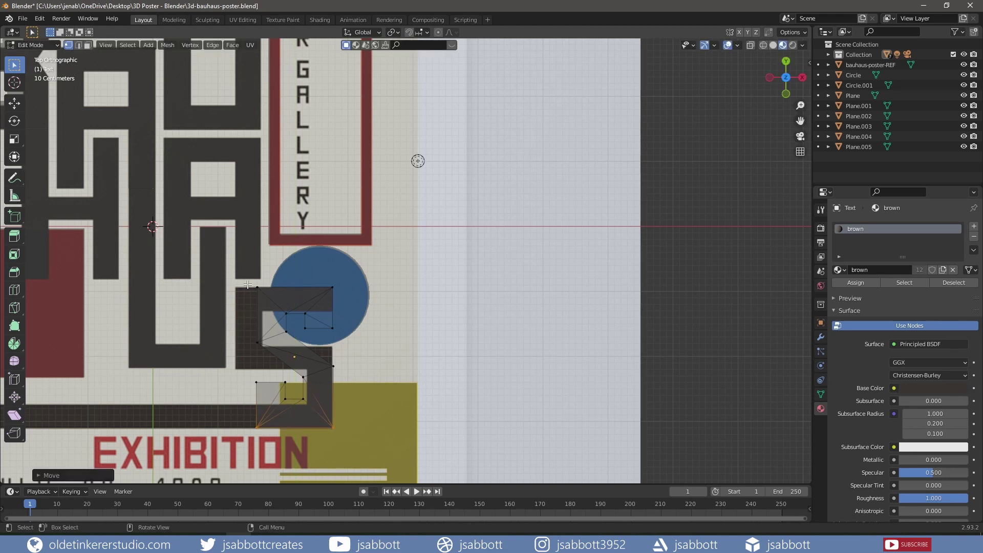
# Extend the S's left outer vertices horizontally to the reference, then select an inner vertex
pyautogui.moveTo(248, 284); pyautogui.dragTo(263, 432)
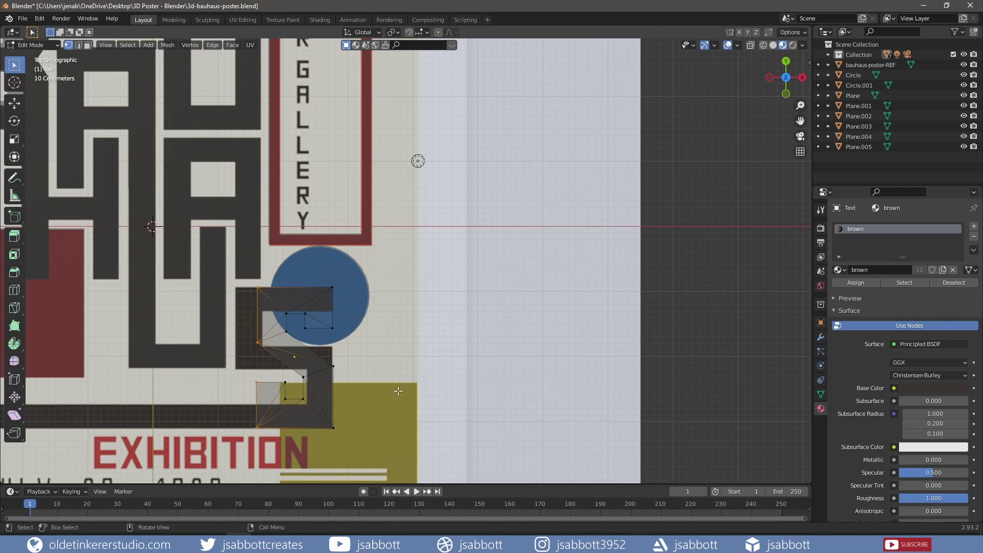
pyautogui.press('g')
pyautogui.press('x')
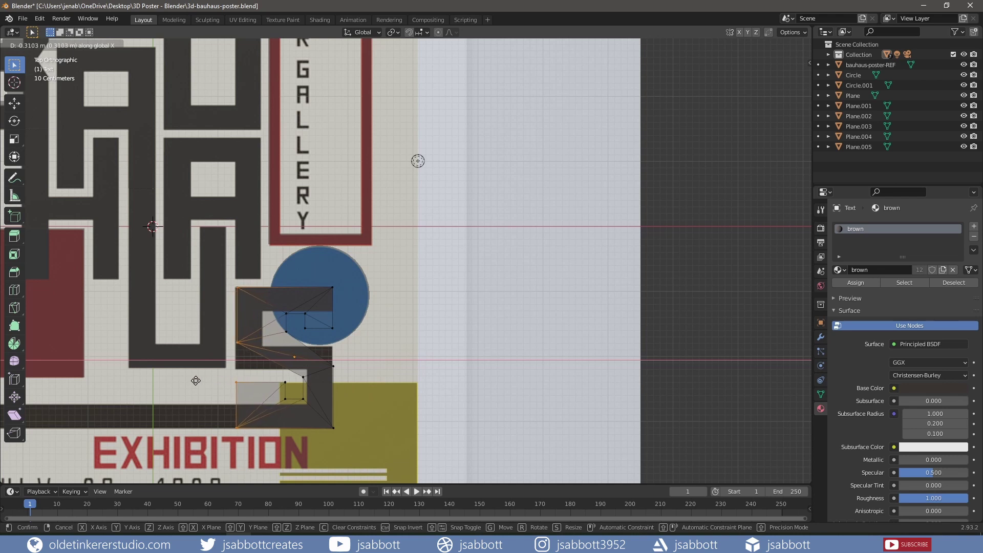
pyautogui.click(176, 380)
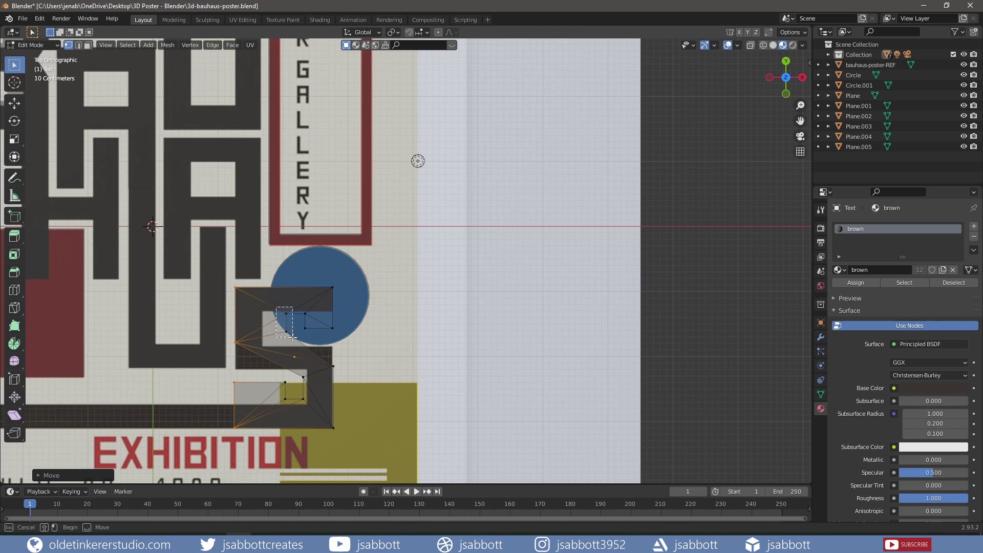
pyautogui.click(285, 314)
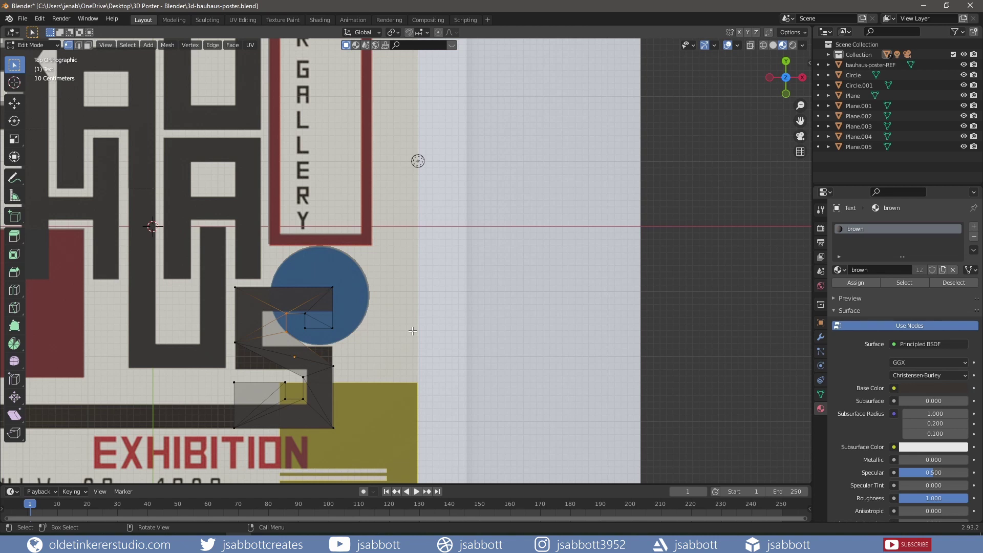
# Move the S's inner vertices vertically onto the reference, undoing a mistaken horizontal move
pyautogui.press('g')
pyautogui.press('x')
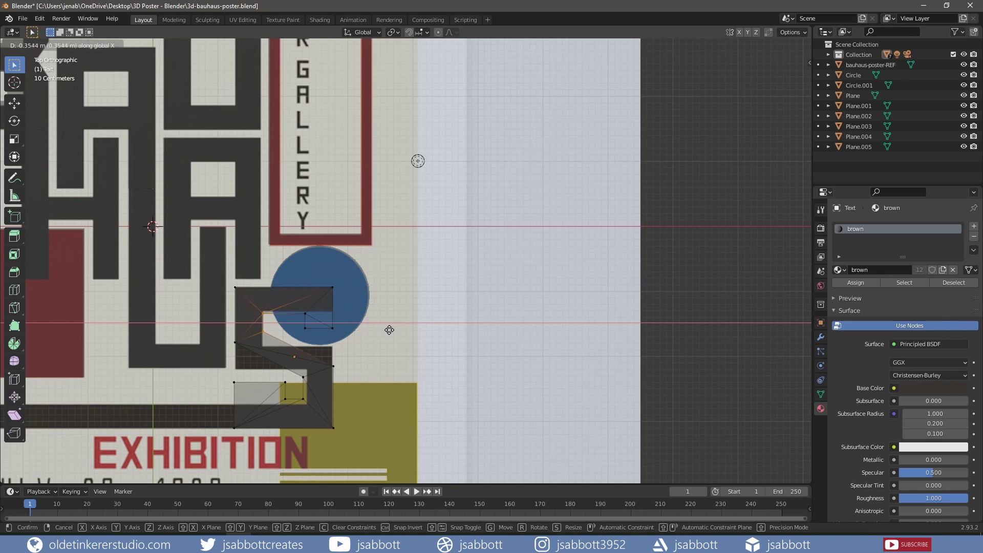
pyautogui.click(388, 330)
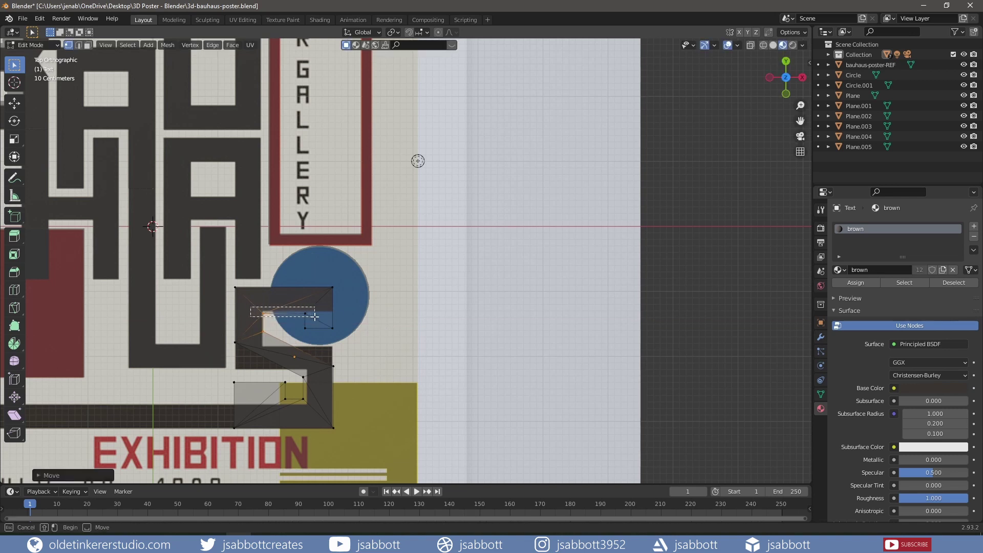
pyautogui.hotkey('ctrl', 'z')
pyautogui.press('g')
pyautogui.press('y')
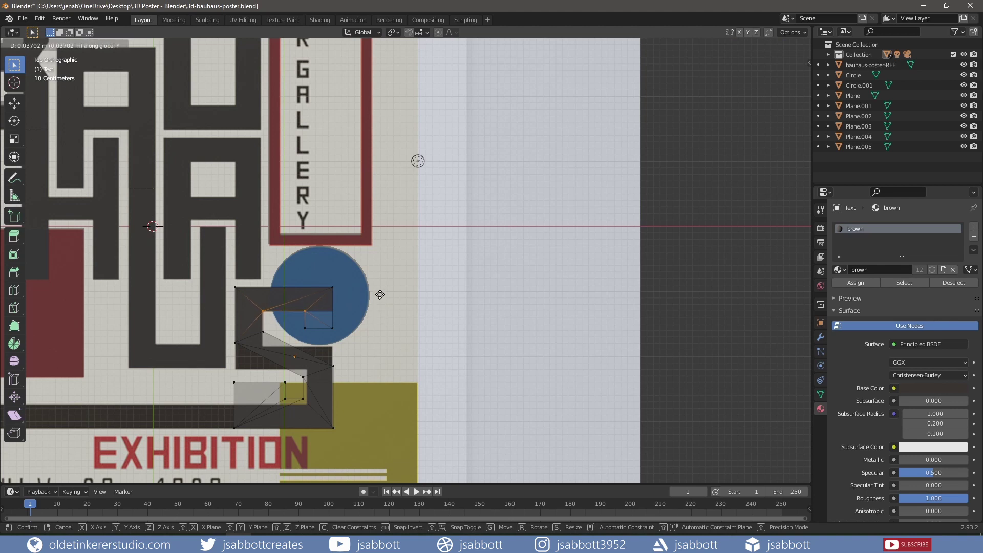
pyautogui.click(380, 295)
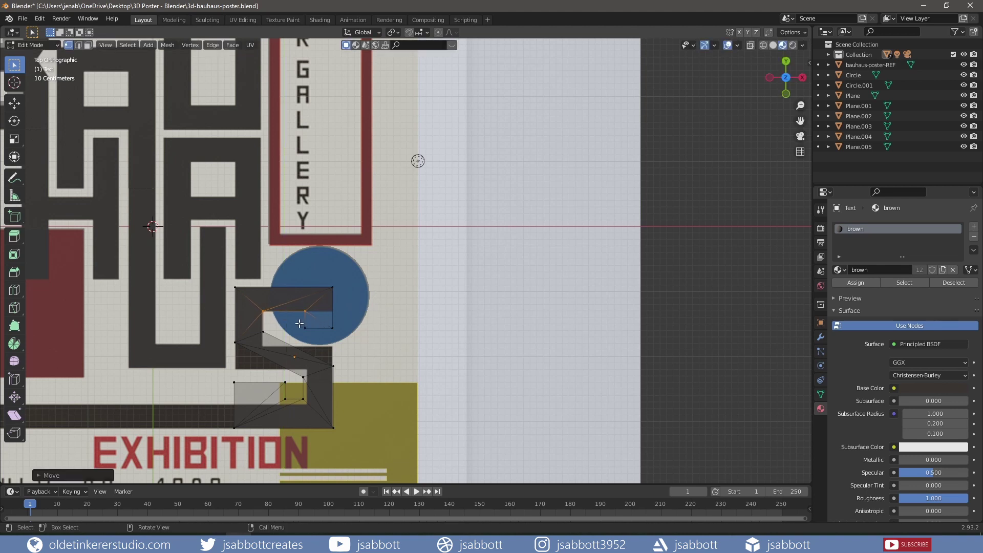
# Merge the selected inner vertices at center and raise the inner corner vertex
pyautogui.click(301, 322)
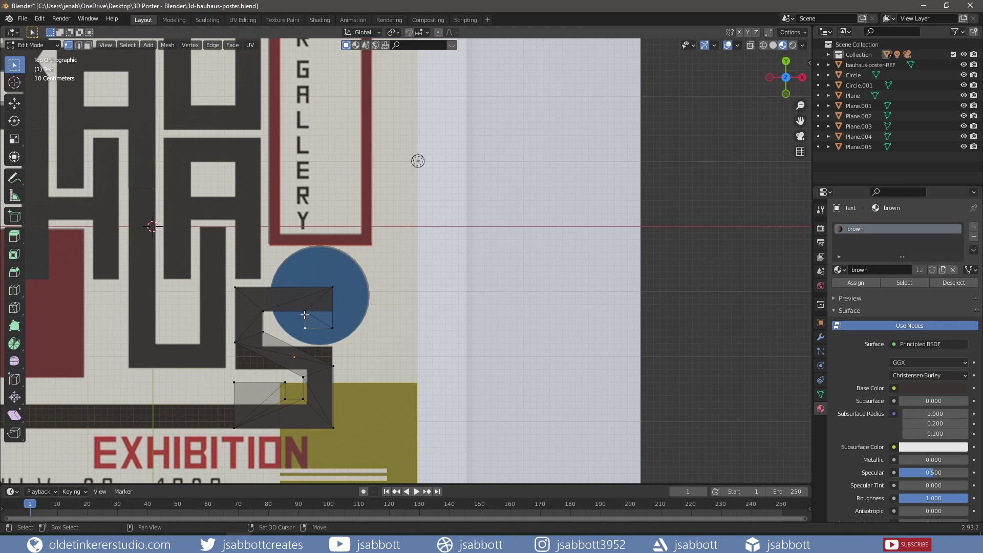
pyautogui.press('m')
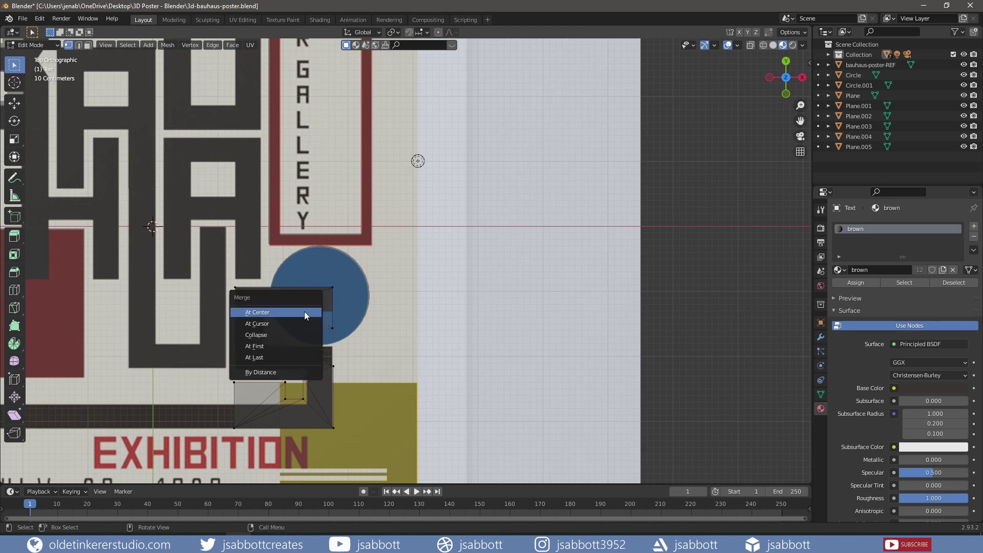
pyautogui.click(277, 356)
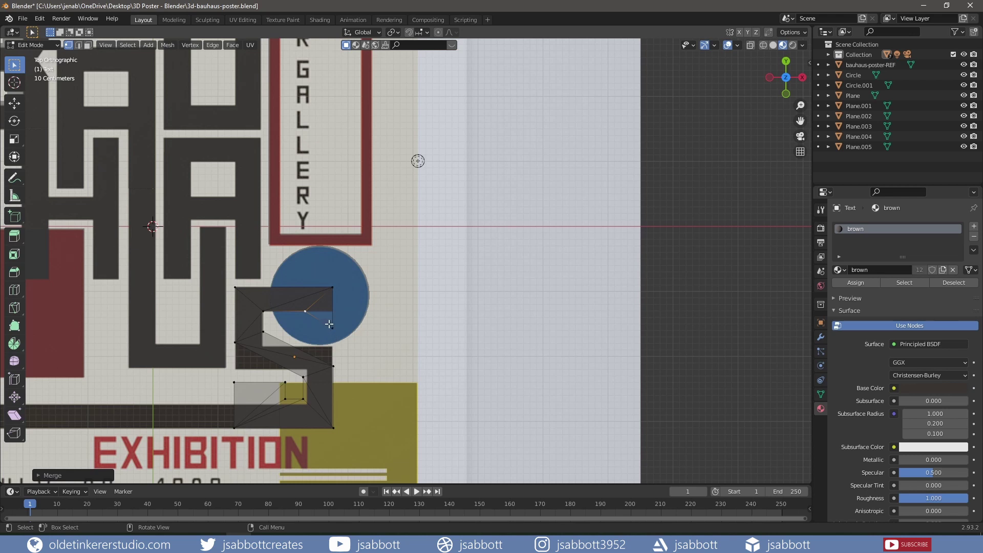
pyautogui.click(332, 327)
pyautogui.press('g')
pyautogui.press('y')
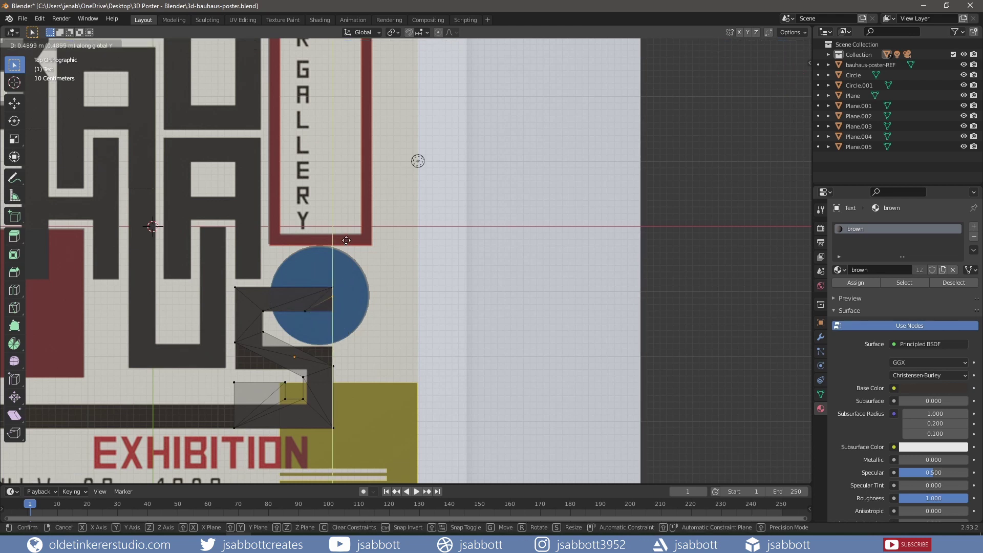
pyautogui.click(353, 169)
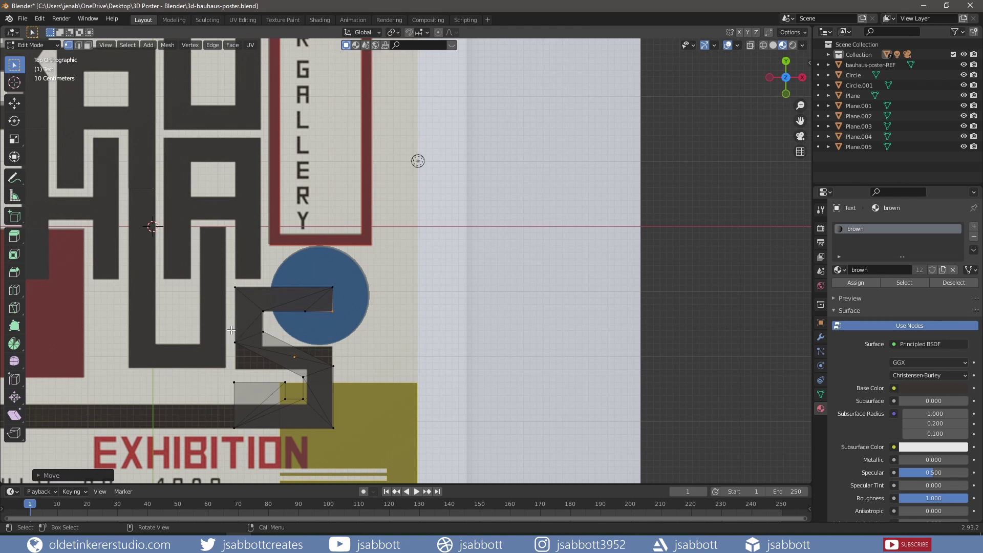
# Lower the S's middle-bar vertices vertically onto the reference outline
pyautogui.click(267, 341)
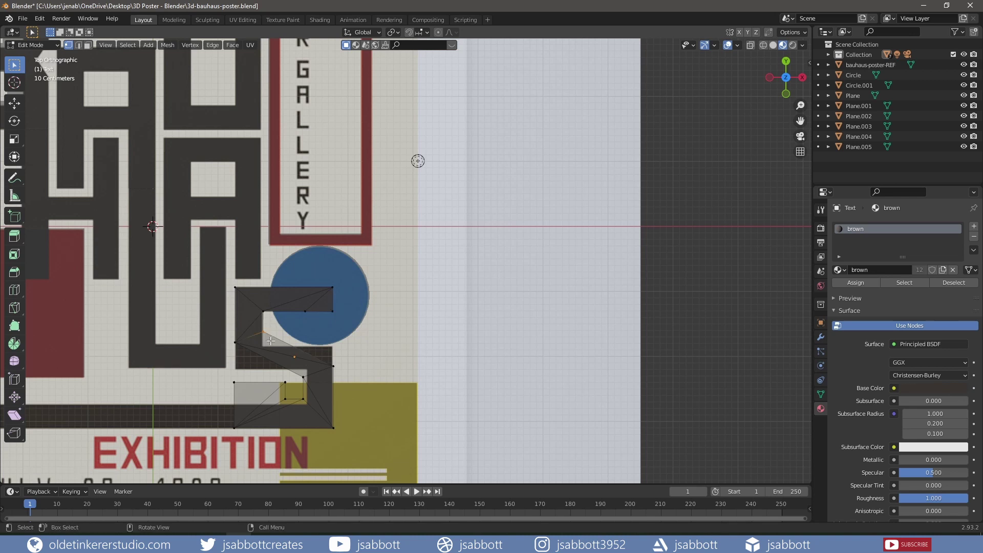
pyautogui.press('g')
pyautogui.press('y')
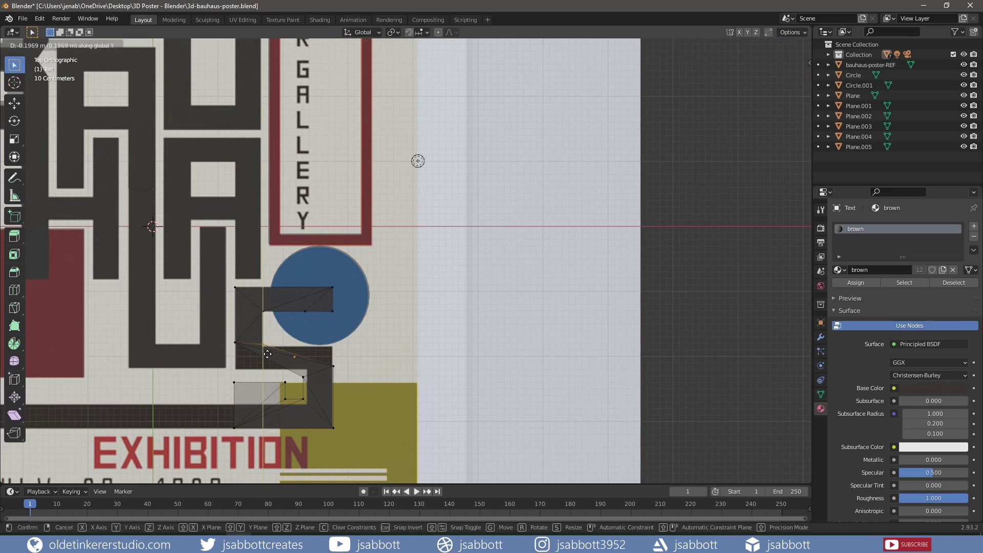
pyautogui.click(267, 355)
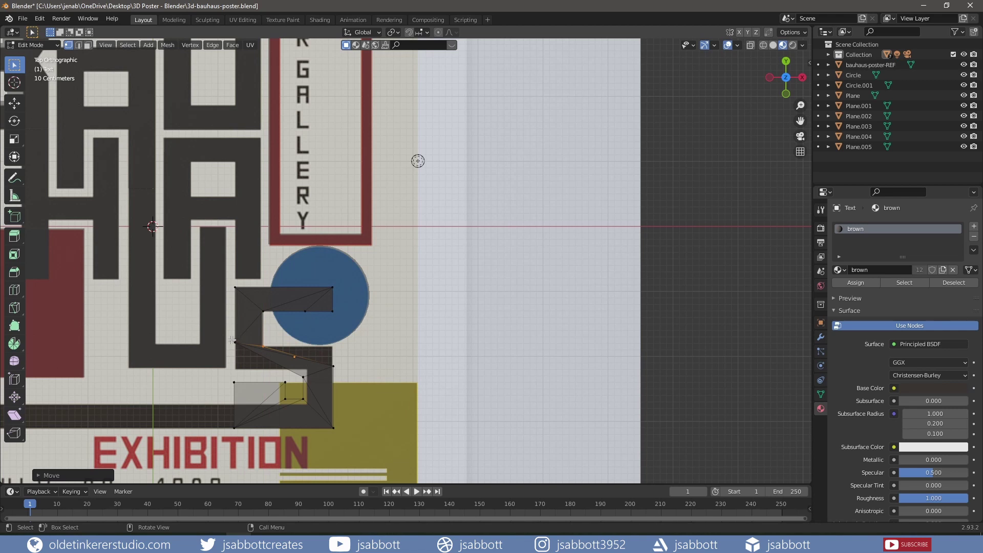
pyautogui.keyDown('shift'); pyautogui.click(233, 340); pyautogui.keyUp('shift')
pyautogui.press('g')
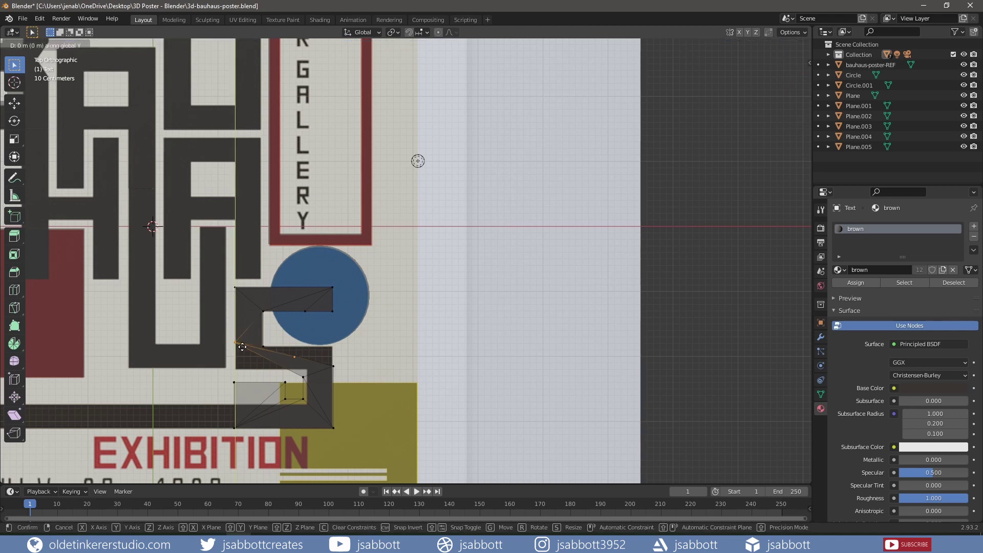
pyautogui.press('y')
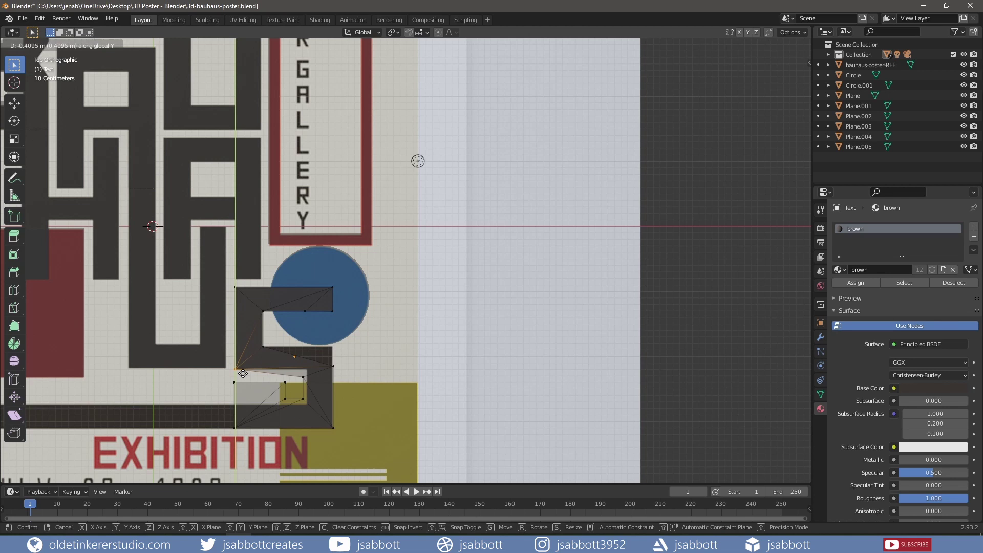
pyautogui.click(243, 374)
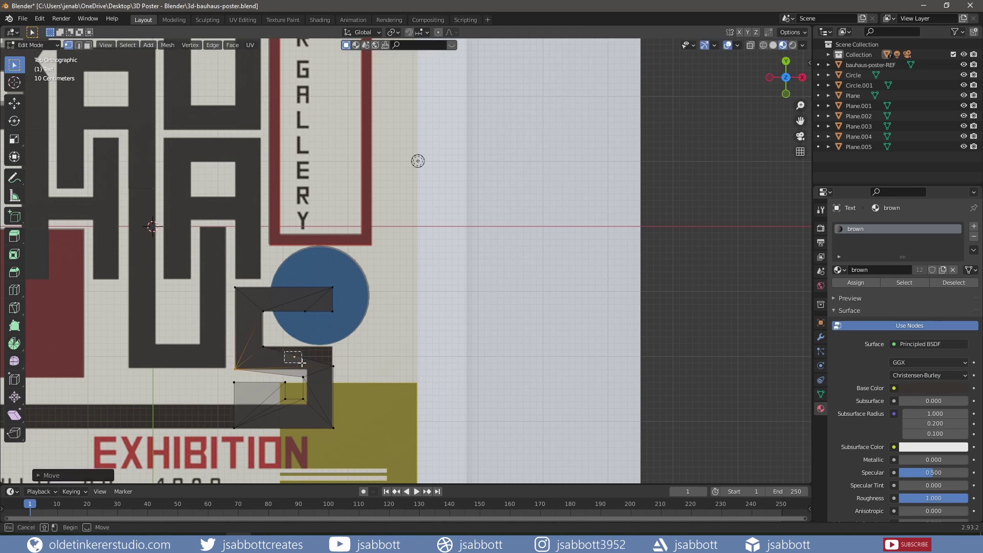
pyautogui.click(302, 361)
# Adjust the middle bar's right end vertically and slide the S's right edge horizontally
pyautogui.keyDown('shift'); pyautogui.click(334, 366); pyautogui.keyUp('shift')
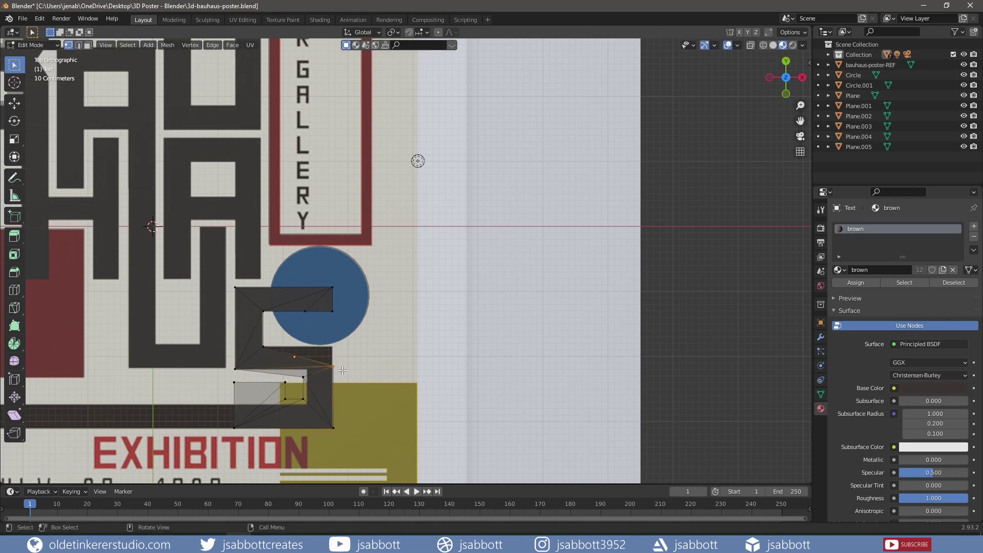
pyautogui.press('g')
pyautogui.press('y')
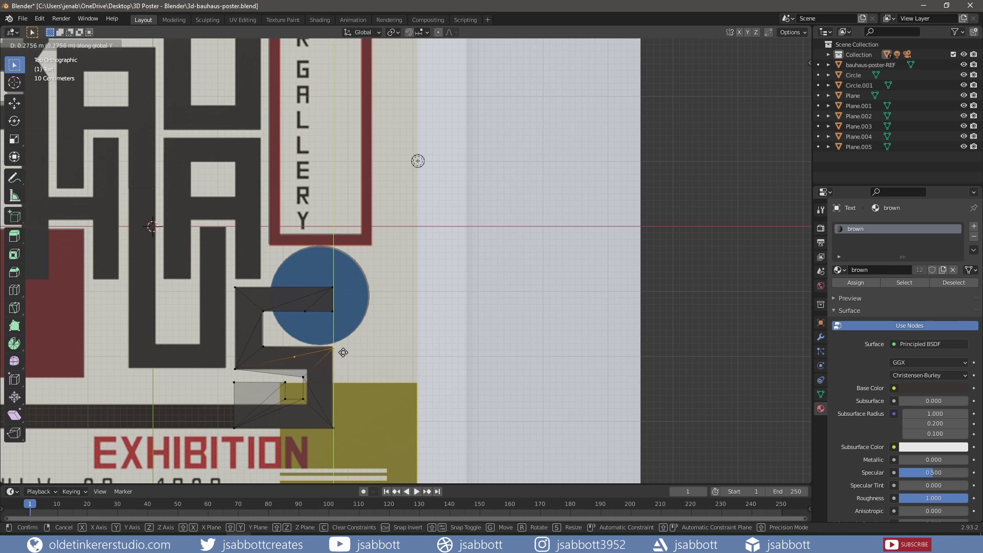
pyautogui.click(342, 350)
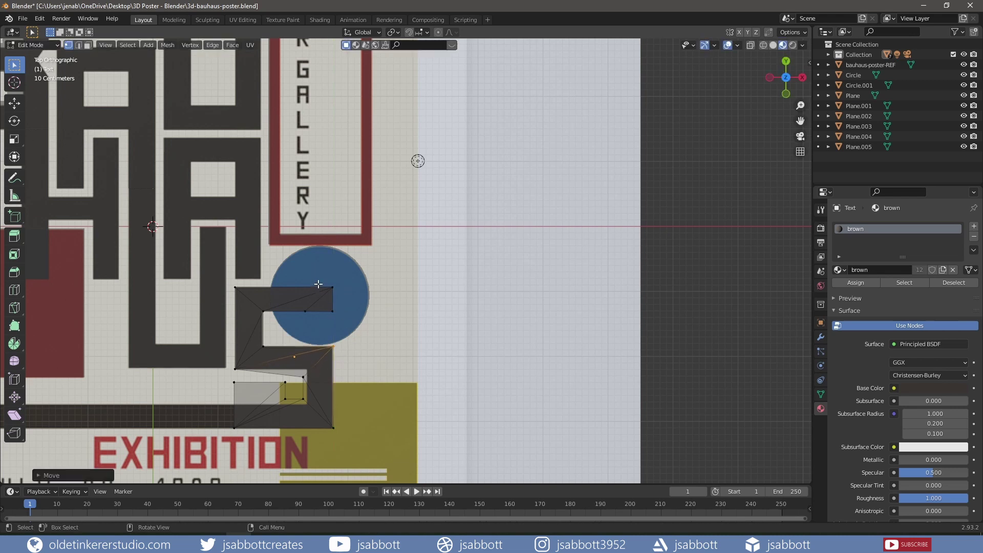
pyautogui.moveTo(322, 279); pyautogui.dragTo(364, 436)
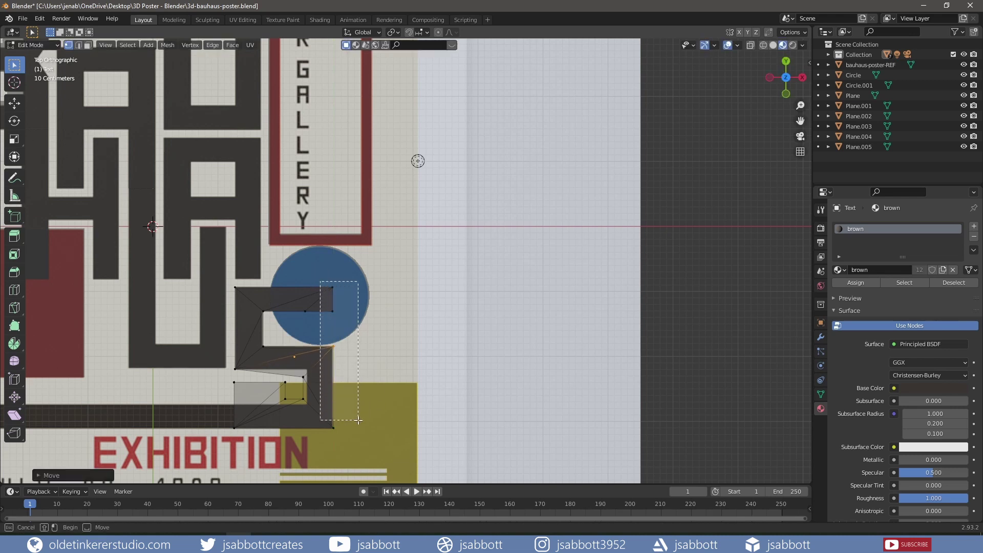
pyautogui.press('g')
pyautogui.press('x')
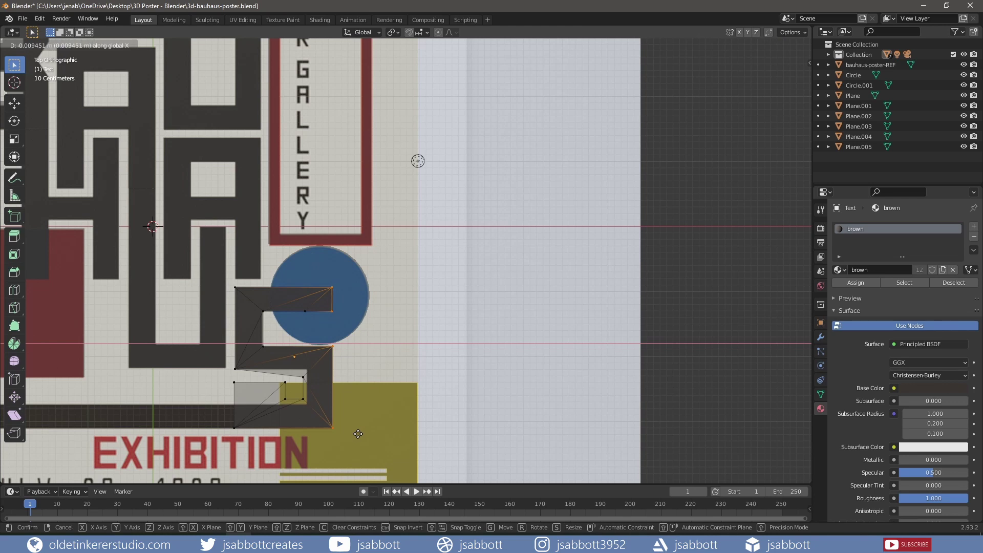
pyautogui.click(362, 434)
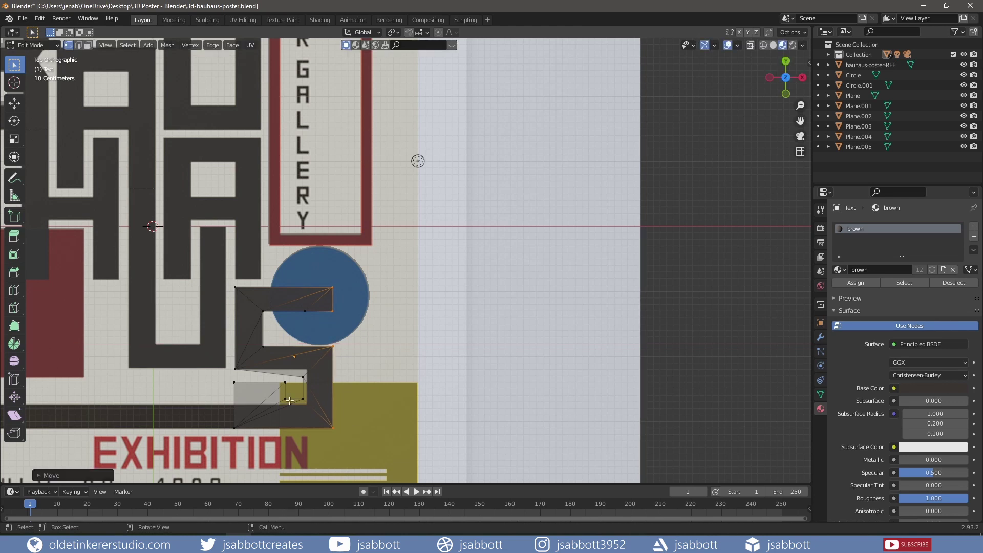
# Move the S's lower inner corner and bend vertices down vertically
pyautogui.moveTo(227, 378); pyautogui.dragTo(291, 388)
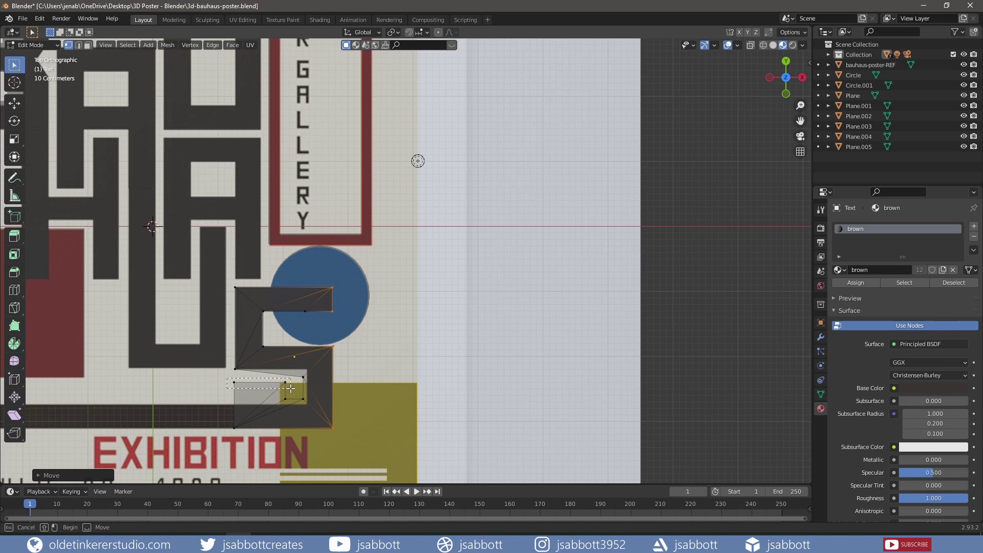
pyautogui.moveTo(279, 394); pyautogui.dragTo(306, 407)
pyautogui.press('g')
pyautogui.press('y')
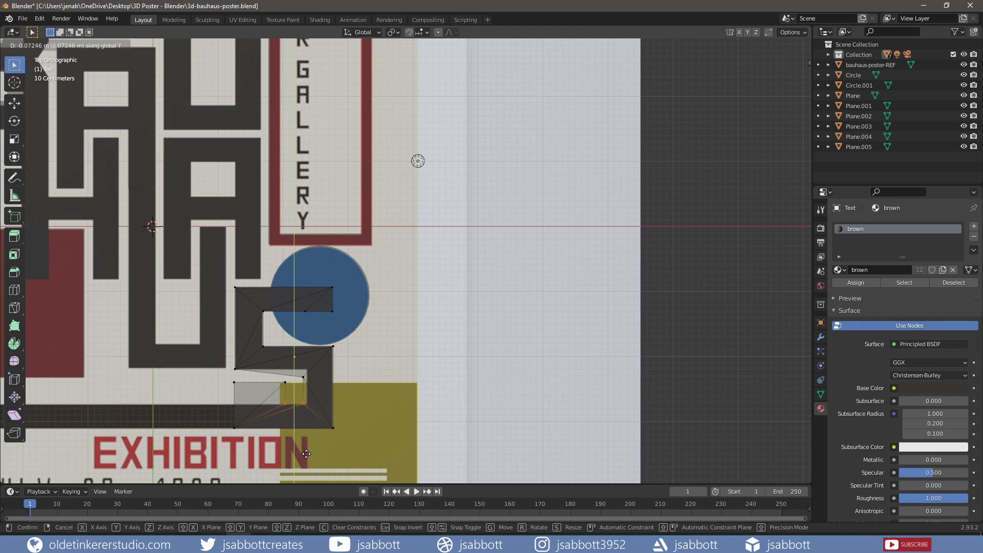
pyautogui.click(307, 456)
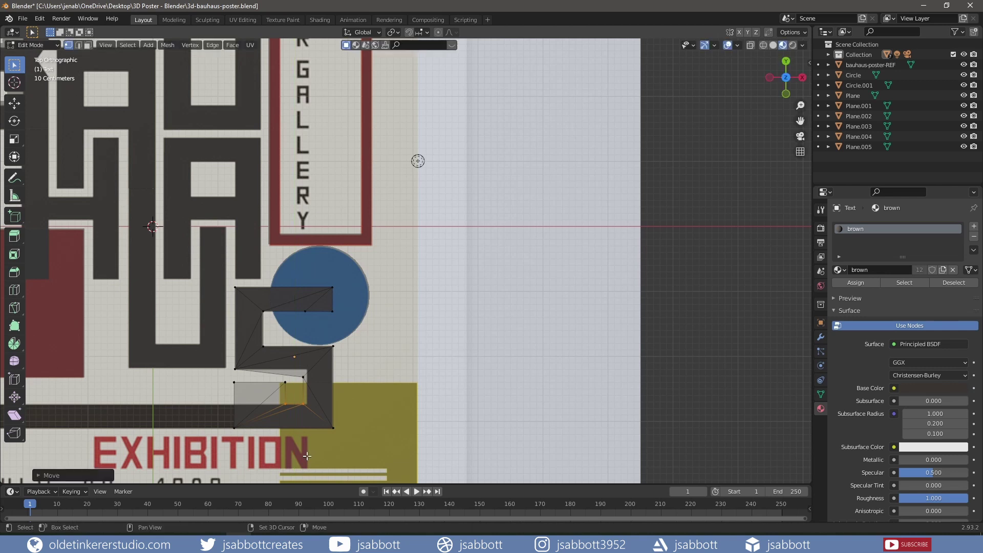
# Merge the stray vertex in the lower bend into its neighbour and reposition the result
pyautogui.click(285, 381)
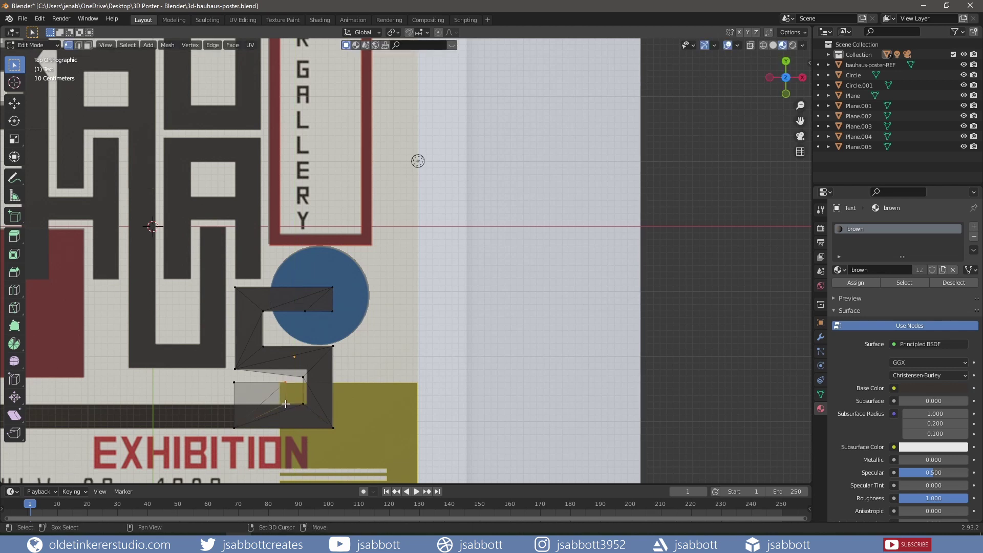
pyautogui.keyDown('shift'); pyautogui.click(286, 403); pyautogui.keyUp('shift')
pyautogui.hotkey('alt', 'm')
pyautogui.click(285, 404)
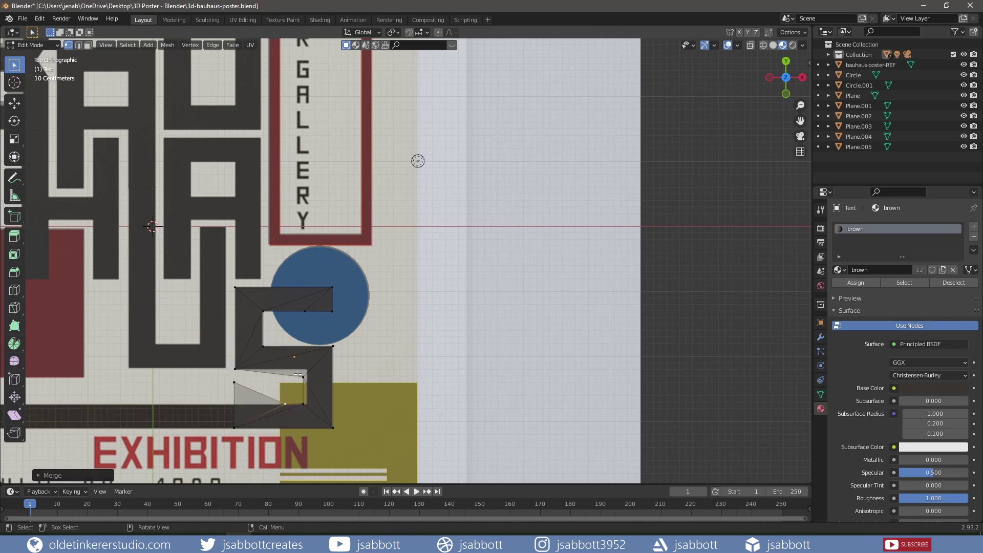
pyautogui.moveTo(306, 403); pyautogui.dragTo(306, 404)
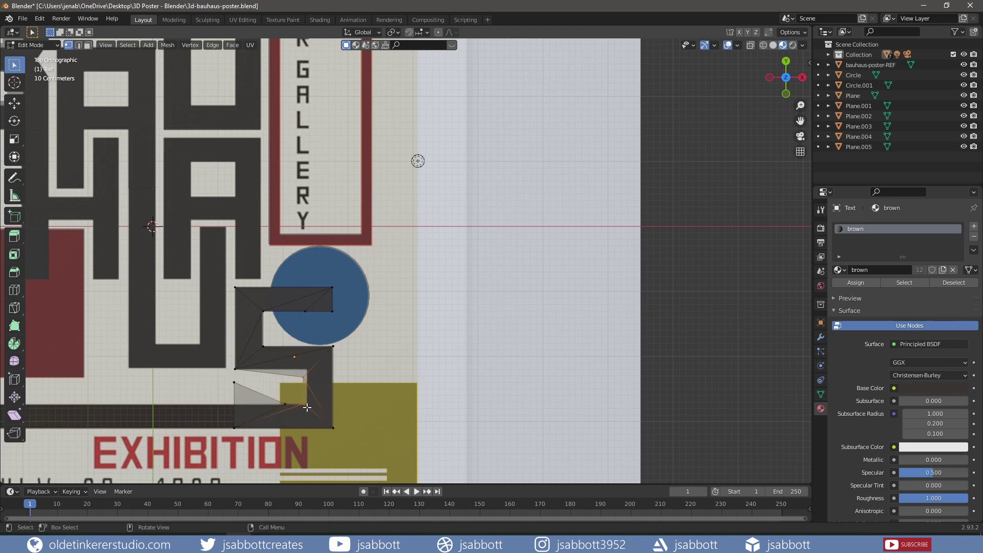
pyautogui.press('g')
pyautogui.press('x')
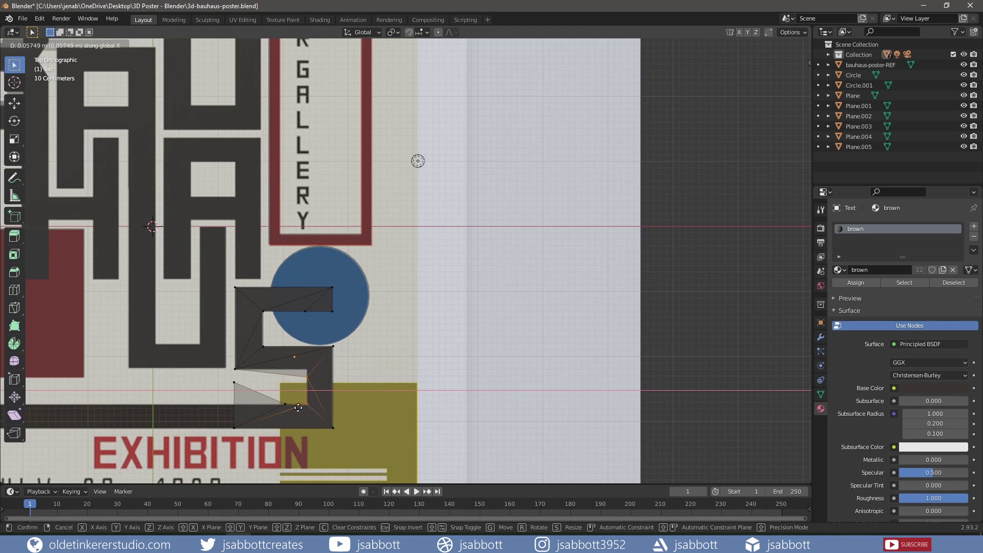
pyautogui.press('y')
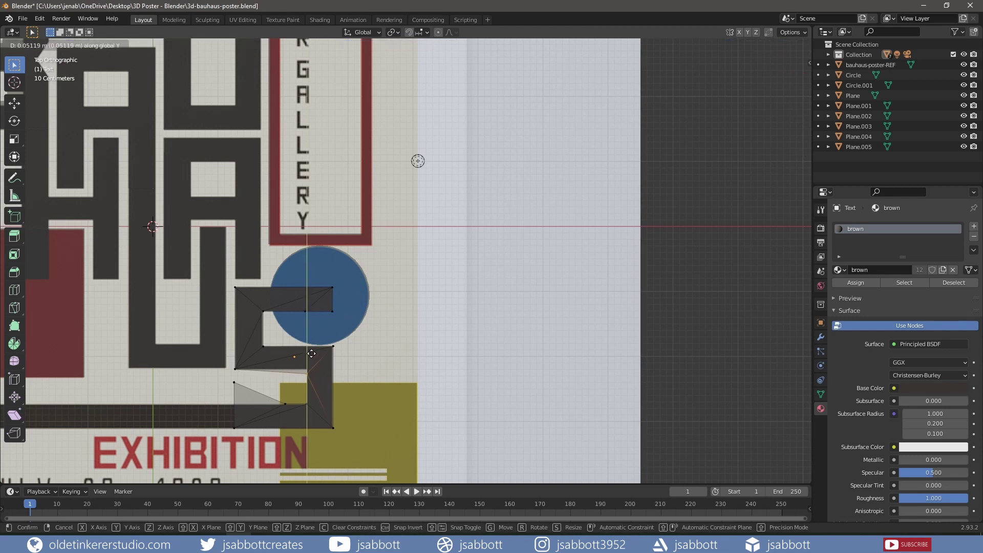
pyautogui.click(313, 313)
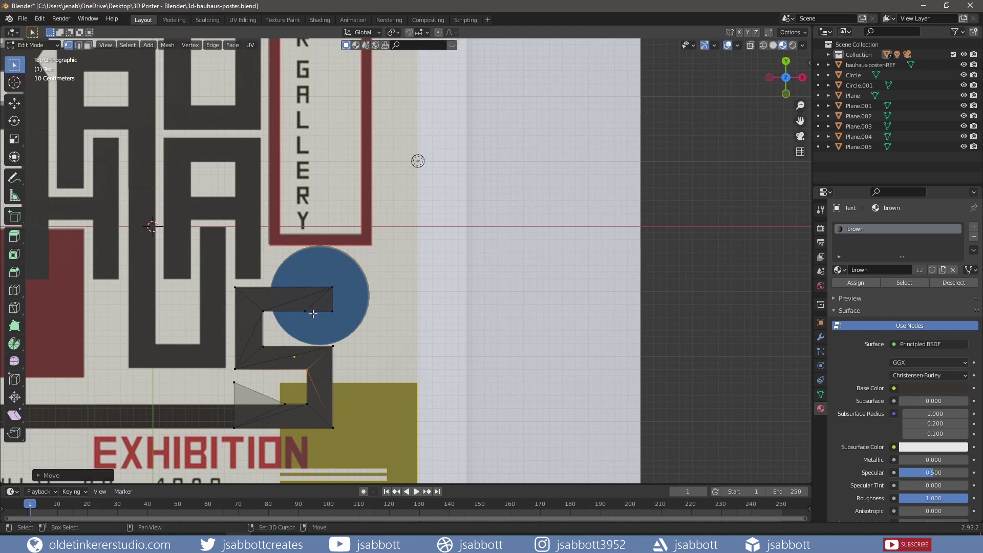
# Move a vertex on the S's inner left edge vertically into place
pyautogui.click(234, 382)
pyautogui.press('g')
pyautogui.press('y')
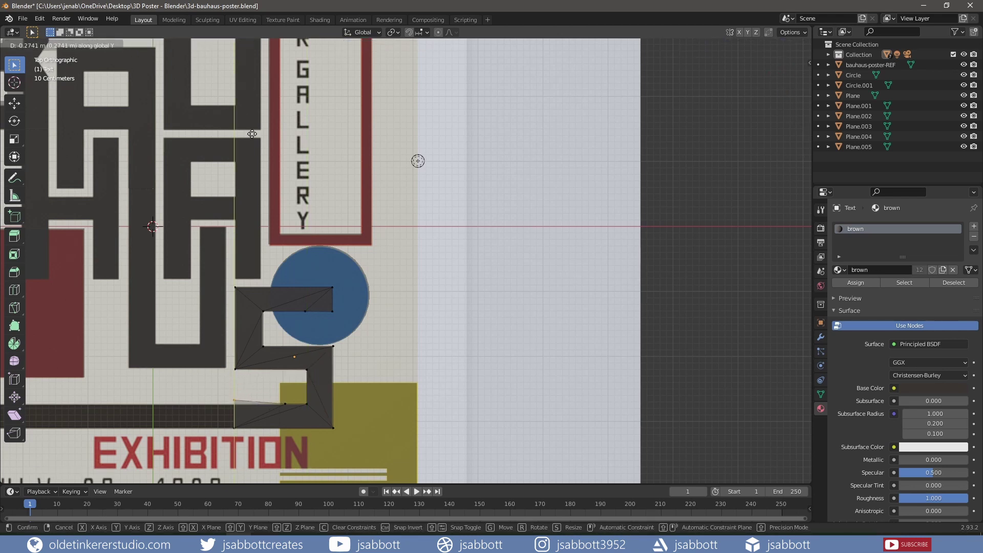
pyautogui.click(256, 166)
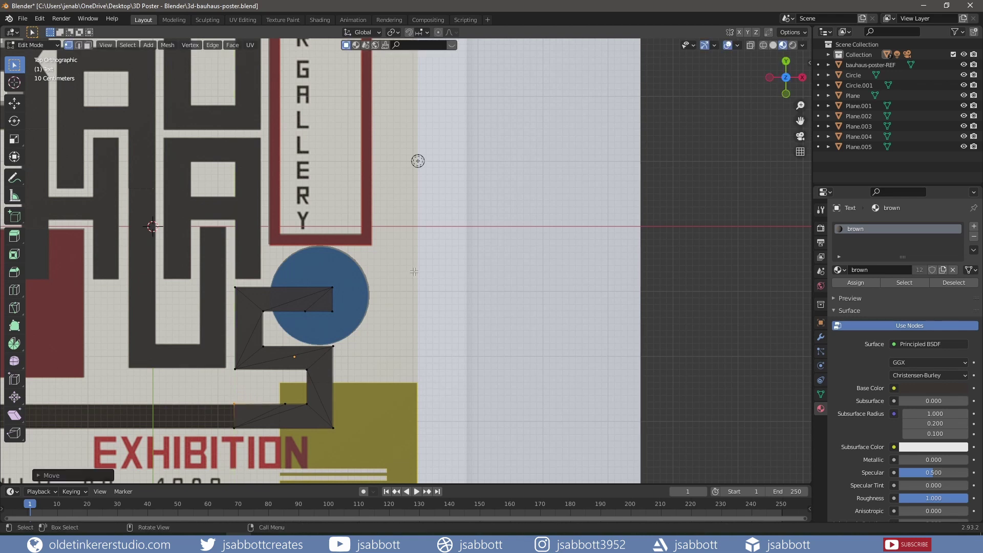
# Slide the bottom bar's end vertices far left to form the long bar, then exit Edit Mode
pyautogui.keyDown('shift'); pyautogui.moveTo(411, 342); pyautogui.dragTo(571, 318, button='middle'); pyautogui.keyUp('shift')
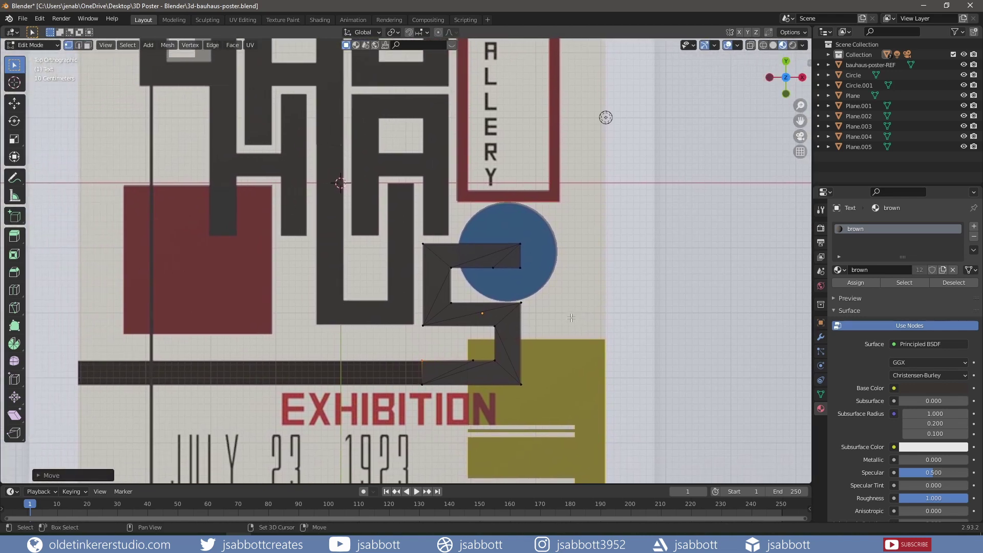
pyautogui.keyDown('shift'); pyautogui.click(435, 396); pyautogui.keyUp('shift')
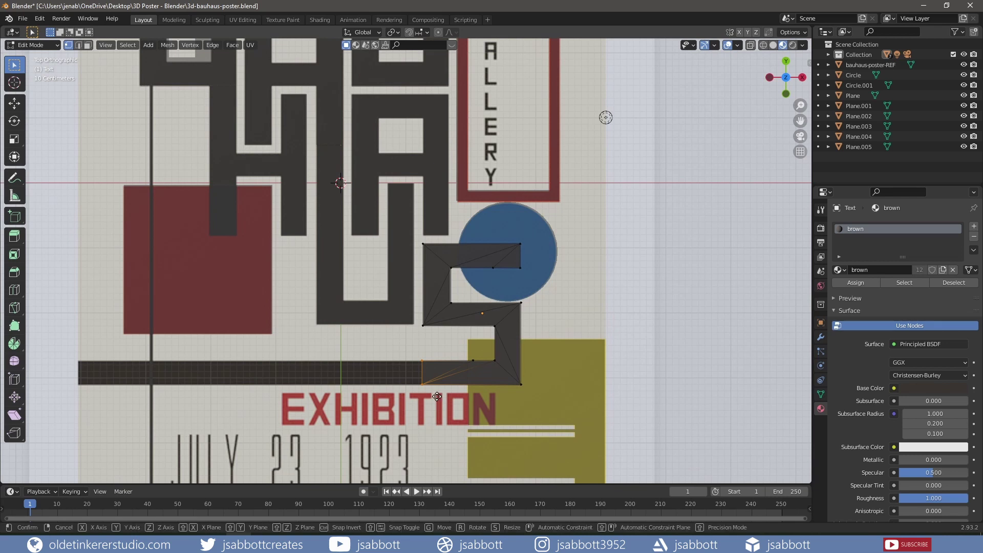
pyautogui.press('g')
pyautogui.press('x')
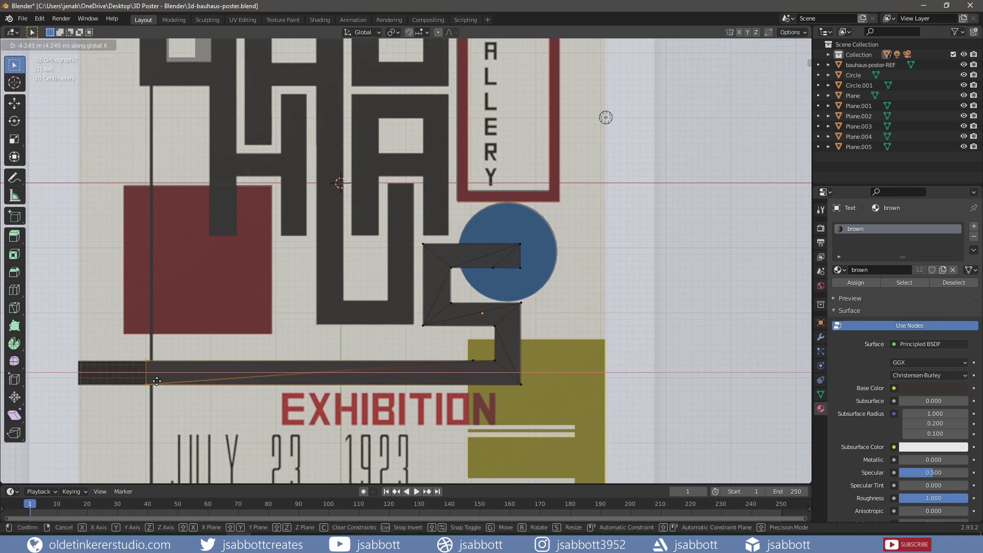
pyautogui.click(95, 382)
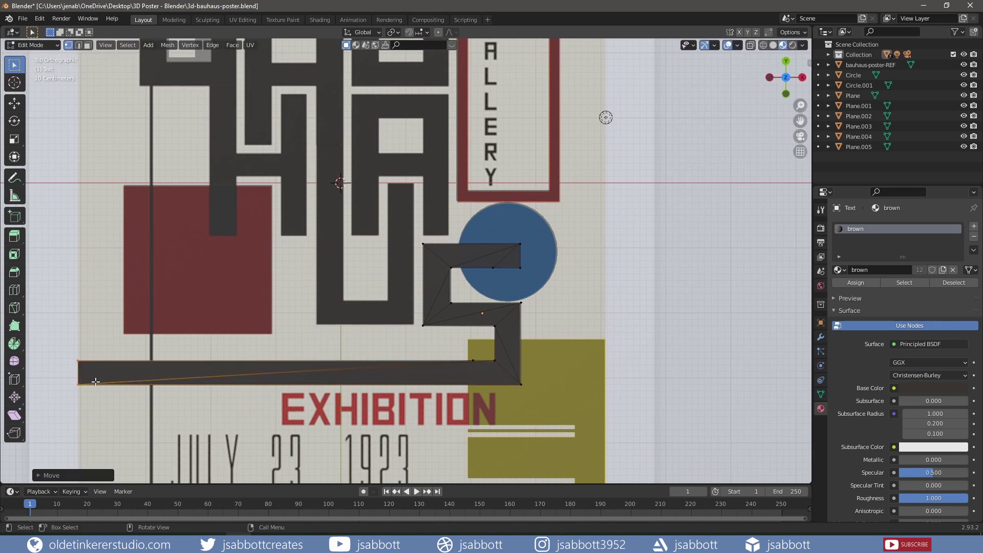
pyautogui.press('Tab')
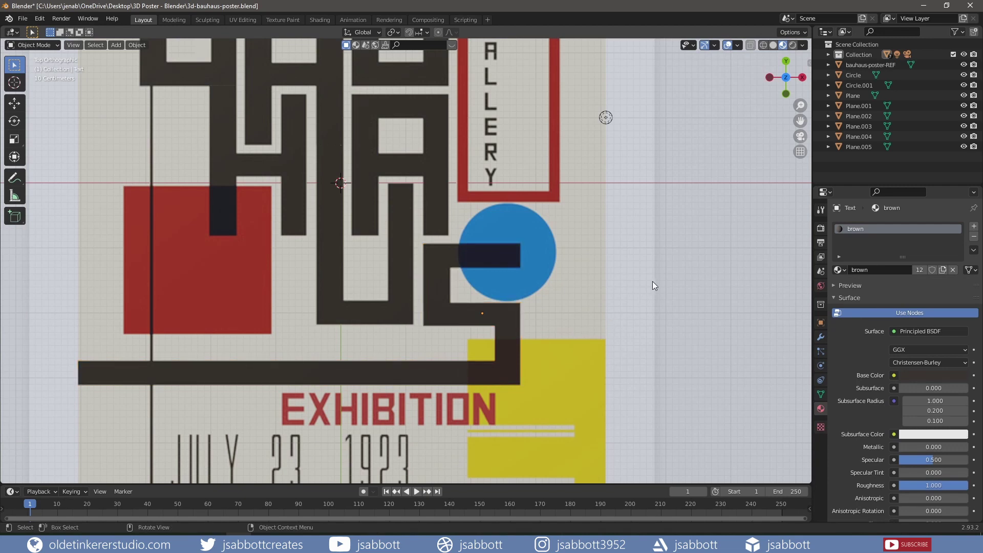
# Frame the whole poster, hide bauhaus-poster-REF, and snap the text object to the 3D cursor
pyautogui.scroll(-2, 655, 271)
pyautogui.scroll(-1, 656, 266)
pyautogui.keyDown('shift'); pyautogui.moveTo(618, 174); pyautogui.dragTo(582, 220, button='middle'); pyautogui.keyUp('shift')
pyautogui.scroll(-1, 582, 225)
pyautogui.keyDown('shift'); pyautogui.moveTo(530, 196); pyautogui.dragTo(520, 222, button='middle'); pyautogui.keyUp('shift')
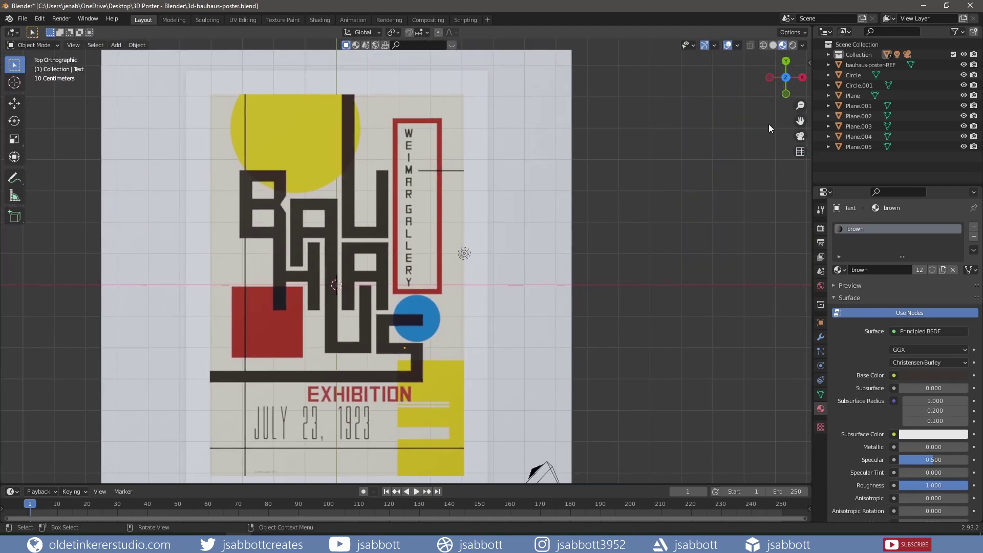
pyautogui.click(963, 64)
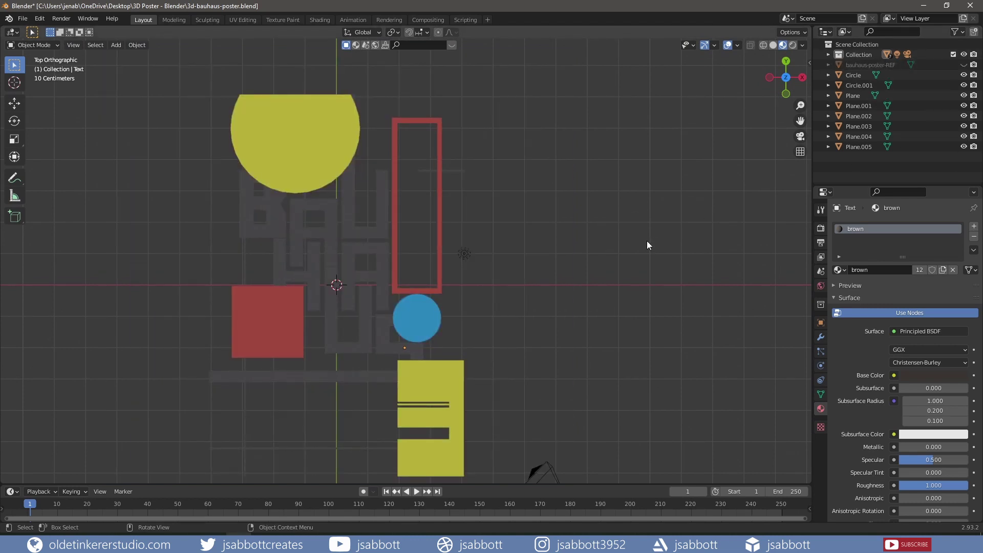
pyautogui.hotkey('shift', 's')
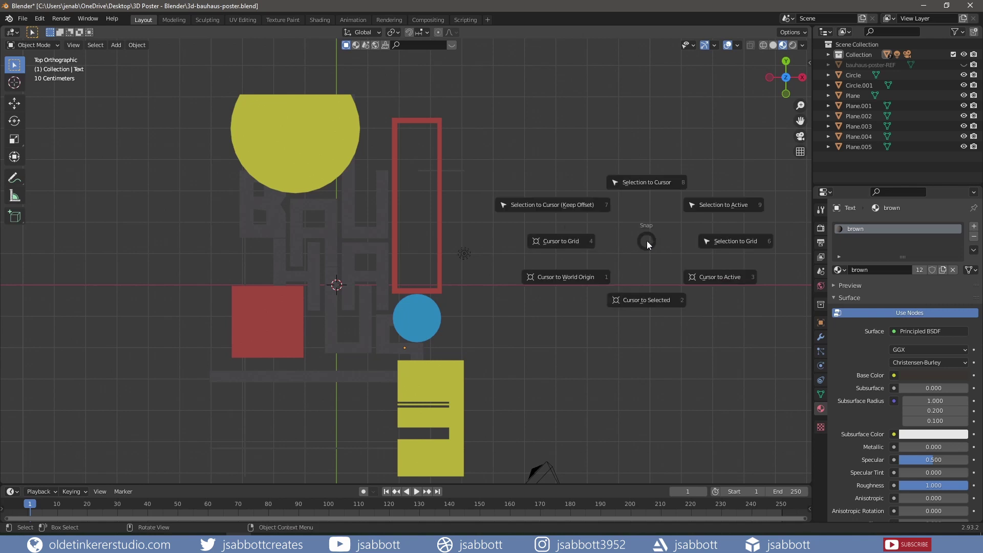
pyautogui.click(545, 101)
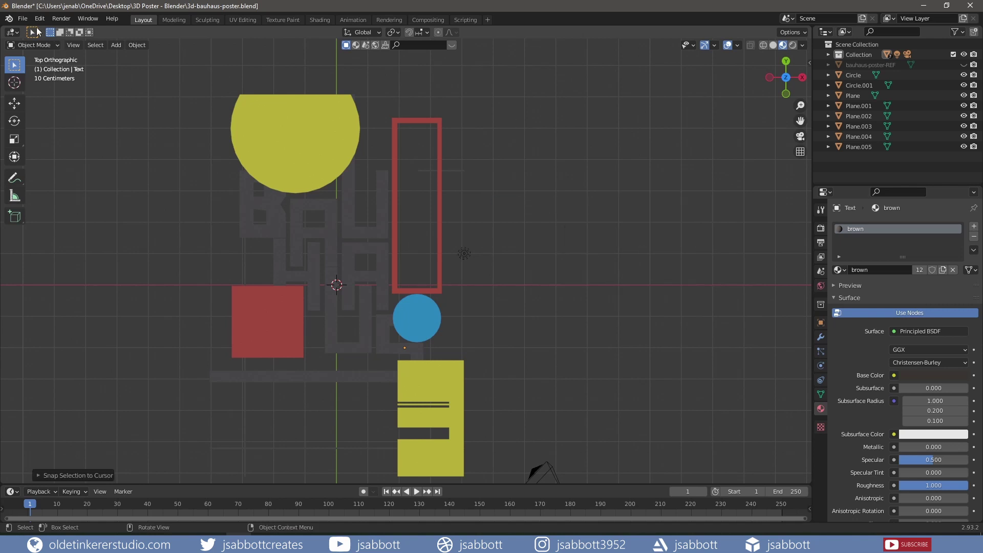
# Save the poster file and show the bauhaus-poster-REF reference image again
pyautogui.click(23, 18)
pyautogui.click(38, 88)
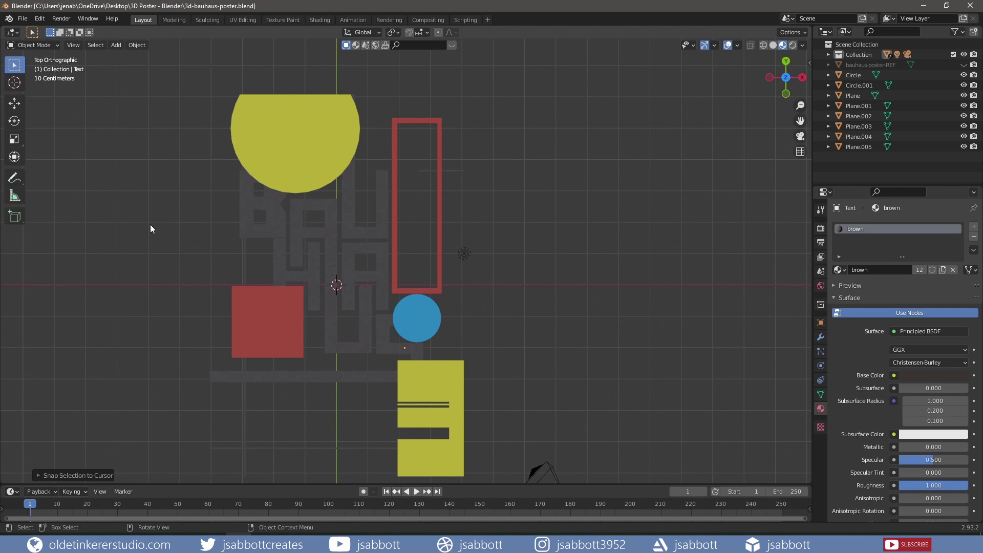
pyautogui.click(963, 66)
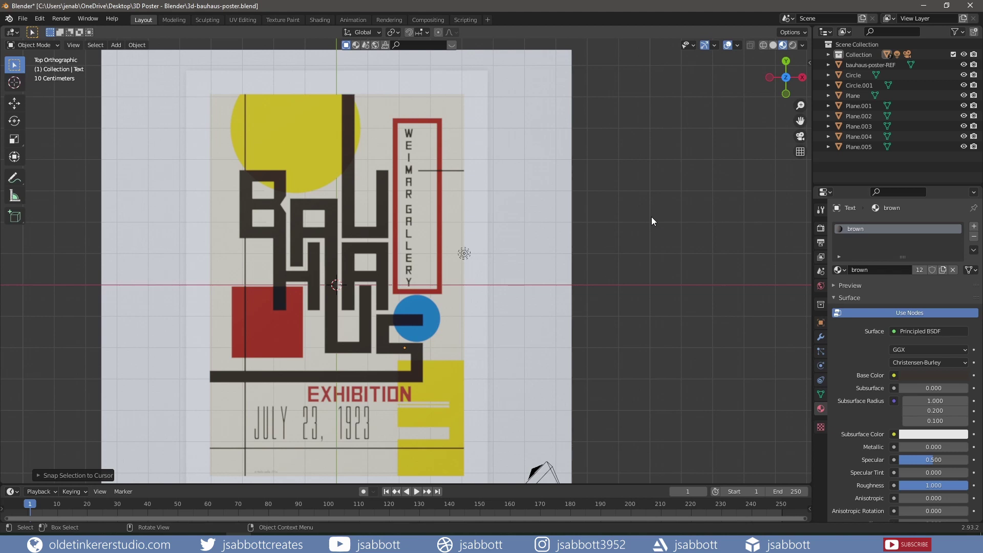
# Add a text object in the AldotheApache font reading 'WEIMAR GALLERY'
pyautogui.hotkey('shift', 'a')
pyautogui.click(629, 253)
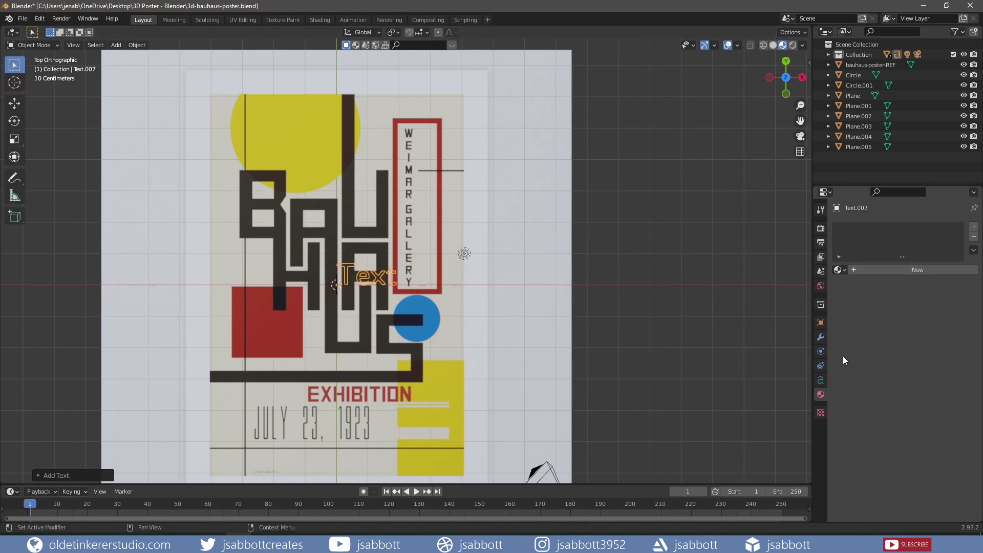
pyautogui.click(822, 379)
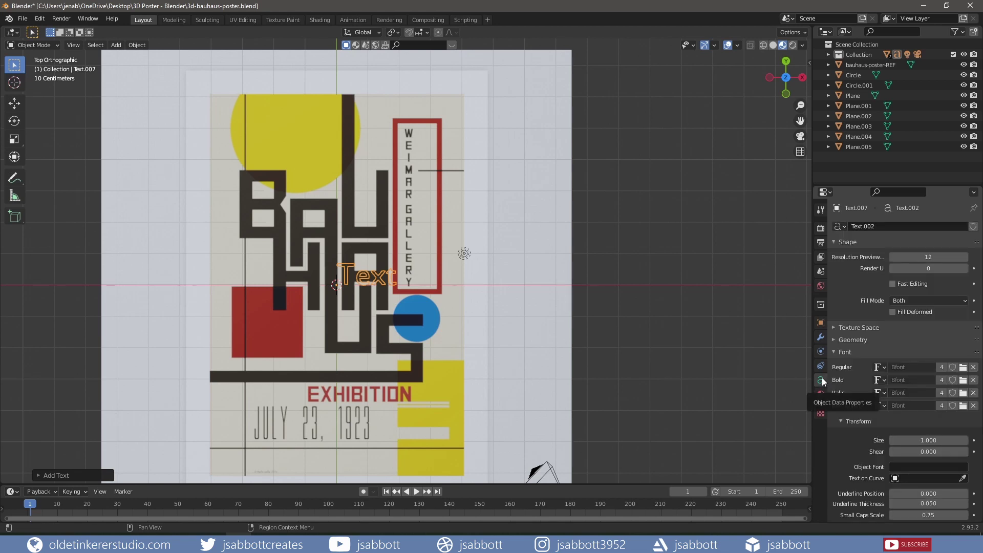
pyautogui.press('Tab')
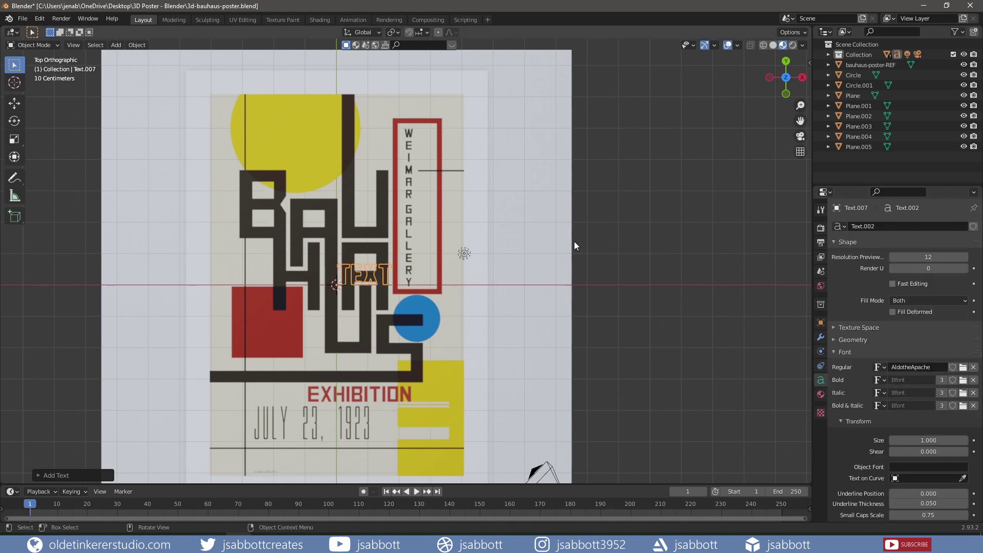
pyautogui.press('BackSpace')
pyautogui.press('BackSpace')
pyautogui.press('BackSpace')
pyautogui.write('WEIMAR GALLERY')
pyautogui.press('Tab')
# Set the text's origin and move it to the right of the poster
pyautogui.rightClick(503, 278)
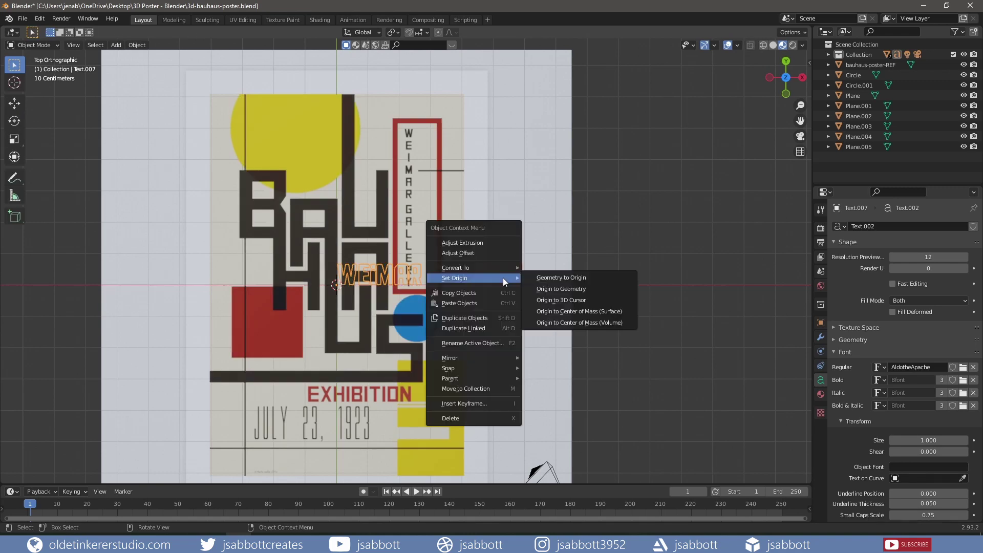
pyautogui.click(821, 408)
pyautogui.press('g')
pyautogui.click(630, 235)
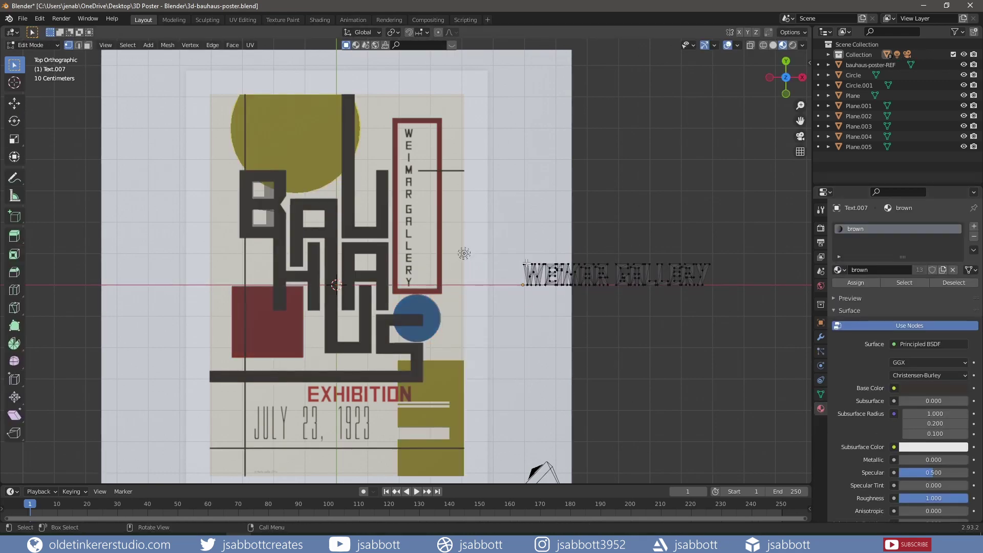
pyautogui.click(550, 267)
# Separate the WEIMAR GALLERY text into individual letter objects by loose parts
pyautogui.click(613, 264)
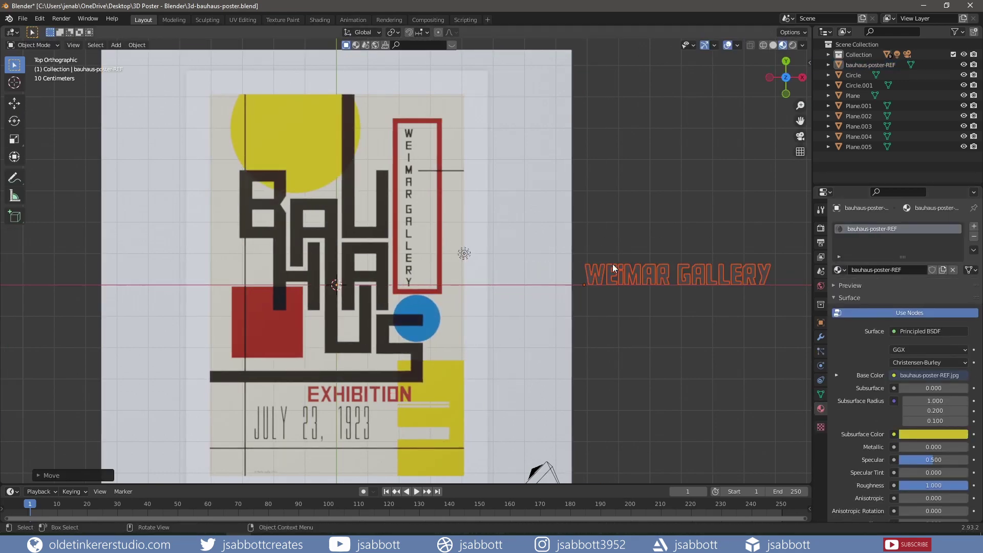
pyautogui.press('Tab')
pyautogui.press('l')
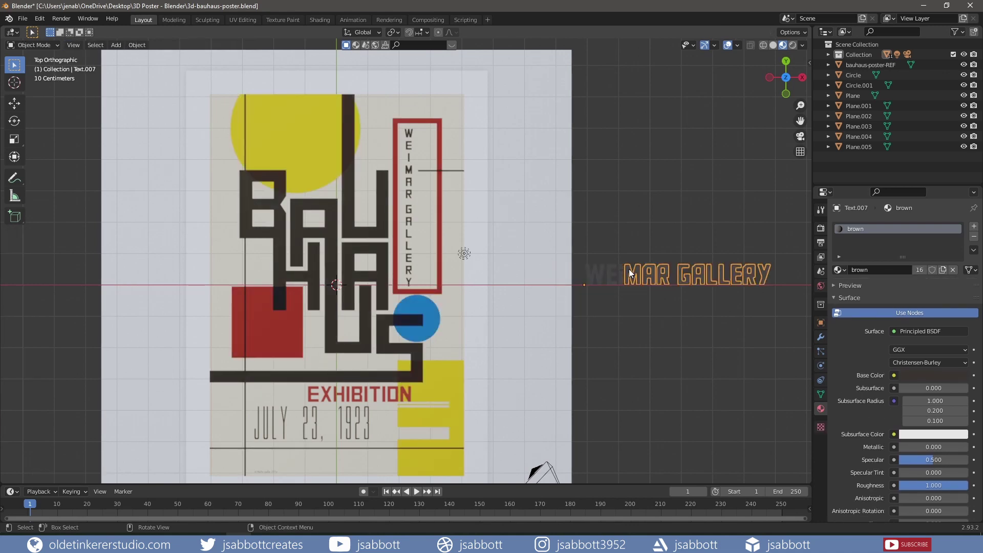
pyautogui.press('p')
pyautogui.click(635, 285)
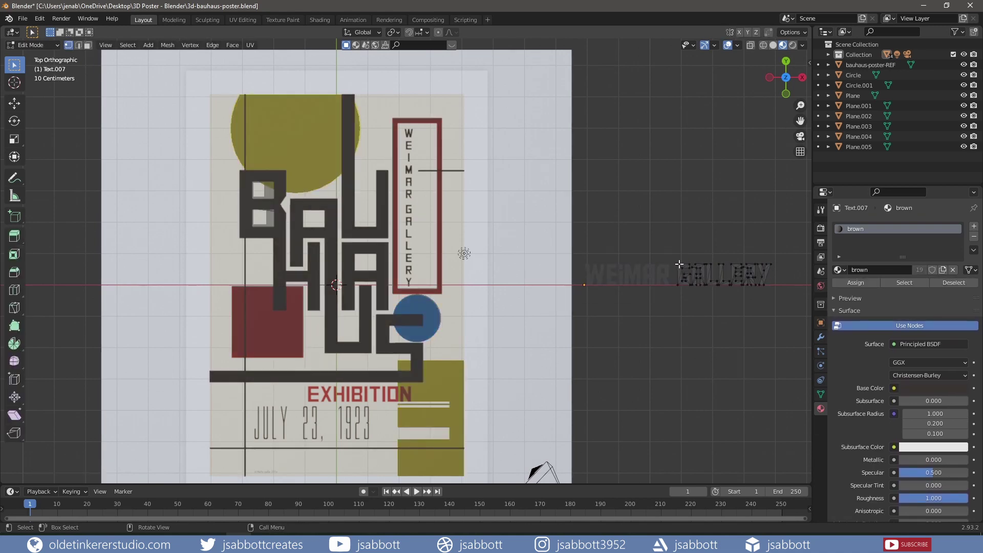
pyautogui.press('p')
pyautogui.click(712, 271)
pyautogui.press('Tab')
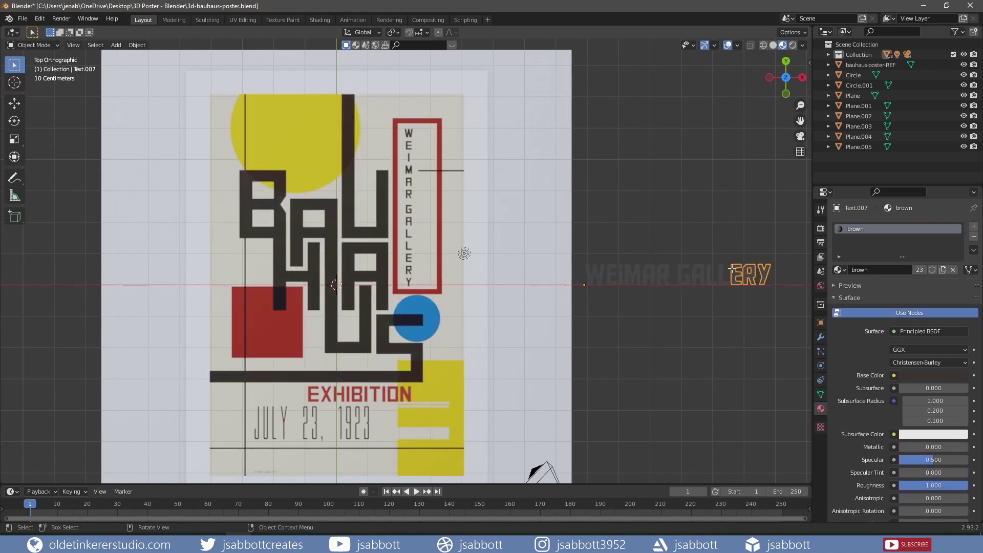
# Place the W at the top of the red frame, moving it flat on the poster
pyautogui.click(598, 274)
pyautogui.press('g')
pyautogui.hotkey('shift', 'z')
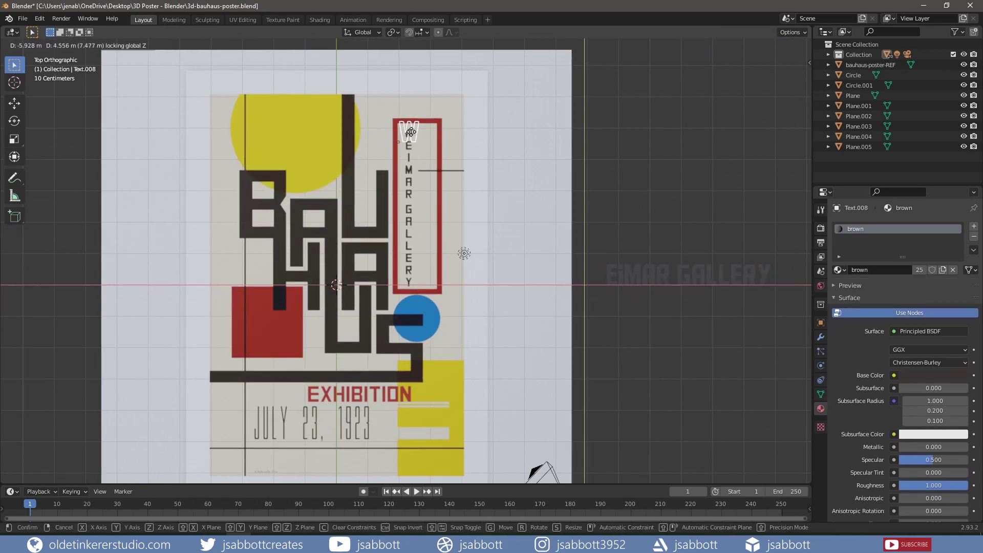
pyautogui.click(411, 132)
pyautogui.rightClick(411, 132)
pyautogui.press('Escape')
pyautogui.scroll(3, 451, 154)
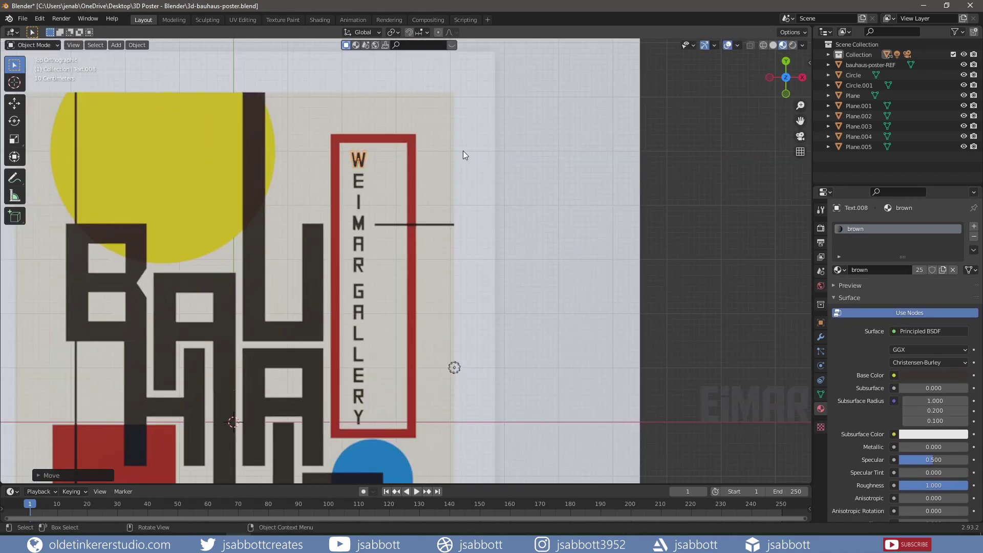
# Move the E onto the poster, shrink it, and align it under the W
pyautogui.click(710, 402)
pyautogui.press('g')
pyautogui.click(359, 182)
pyautogui.press('s')
pyautogui.click(518, 193)
pyautogui.press('g')
pyautogui.press('x')
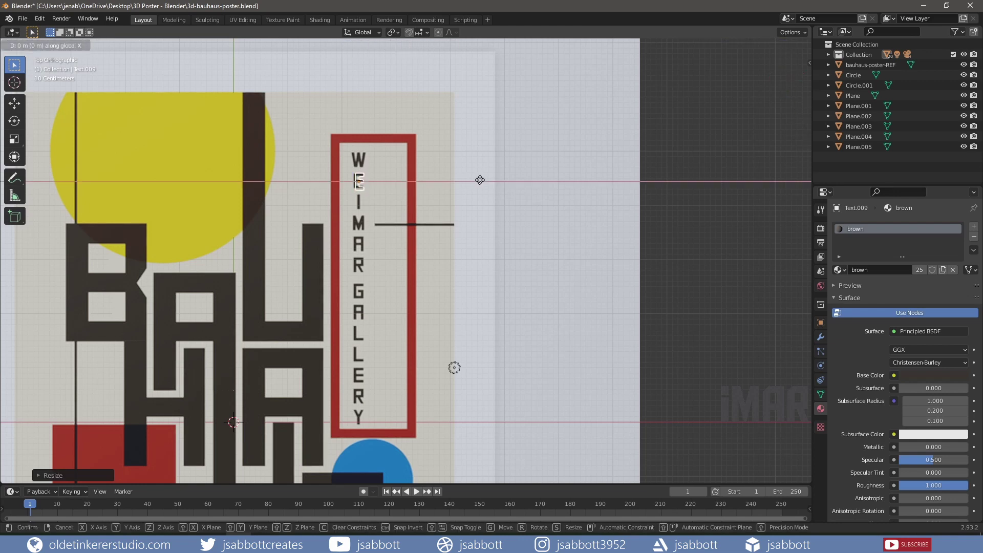
pyautogui.click(480, 180)
pyautogui.scroll(4, 360, 158)
pyautogui.scroll(-3, 406, 239)
# Place the I and M below the E, recentring a letter's origin
pyautogui.click(768, 394)
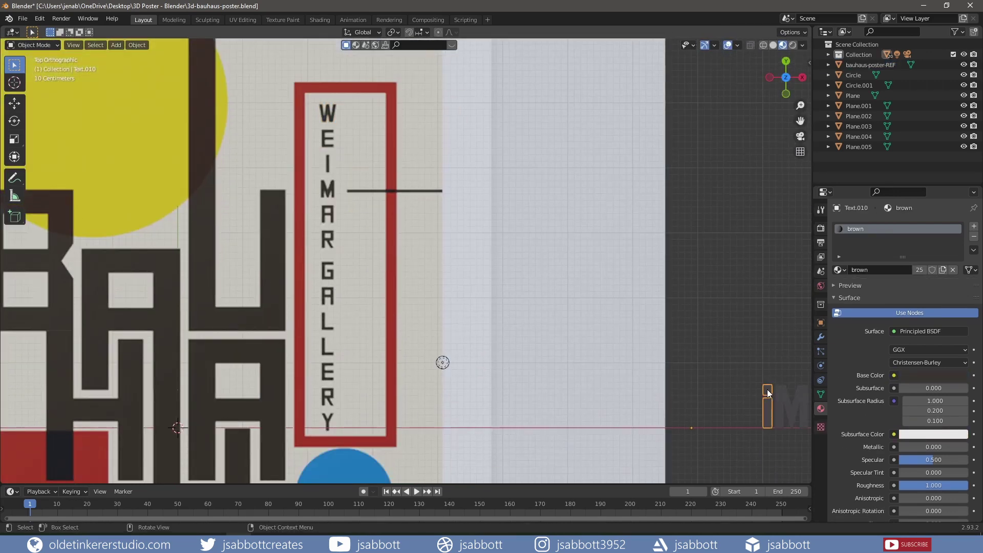
pyautogui.press('g')
pyautogui.click(327, 164)
pyautogui.click(788, 410)
pyautogui.press('g')
pyautogui.click(328, 189)
pyautogui.rightClick(289, 175)
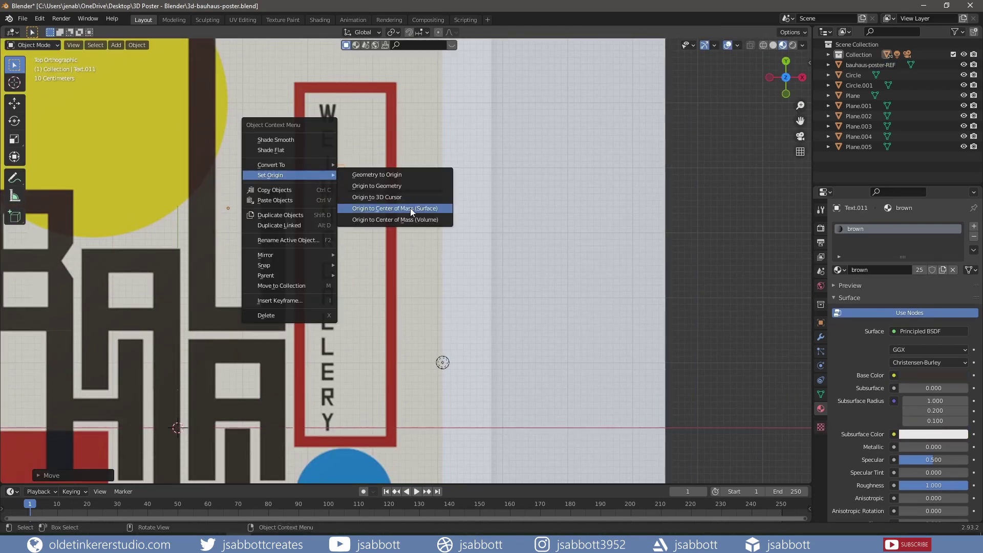
pyautogui.click(411, 212)
# Place the A and R to complete WEIMAR in the column
pyautogui.keyDown('ctrl'); pyautogui.hscroll(5, 615, 359); pyautogui.keyUp('ctrl')
pyautogui.click(512, 374)
pyautogui.keyDown('ctrl'); pyautogui.hscroll(-5, 513, 374); pyautogui.keyUp('ctrl')
pyautogui.press('g')
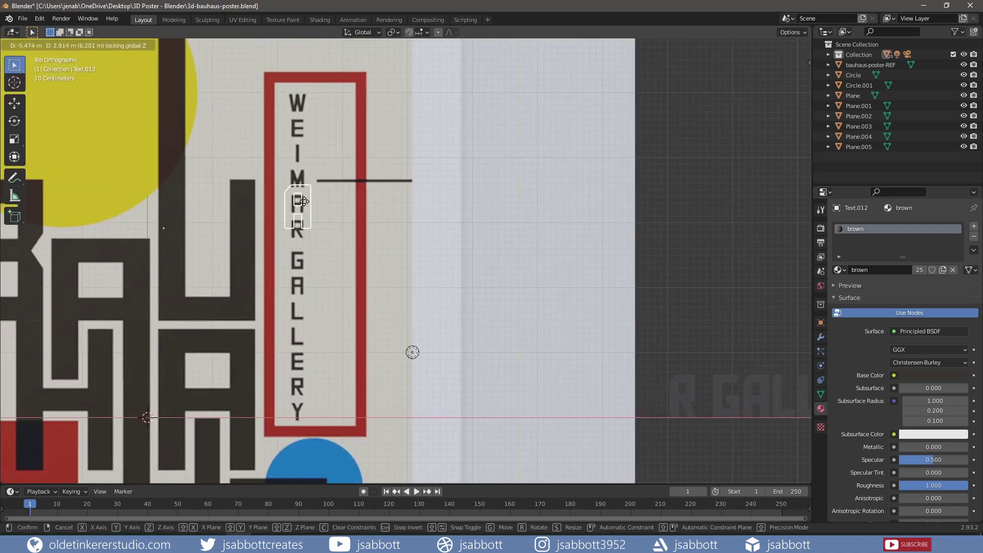
pyautogui.click(303, 204)
pyautogui.click(683, 394)
pyautogui.press('g')
pyautogui.click(302, 233)
# Place the G and A of GALLERY, centring the A's origin on its geometry
pyautogui.click(715, 395)
pyautogui.press('g')
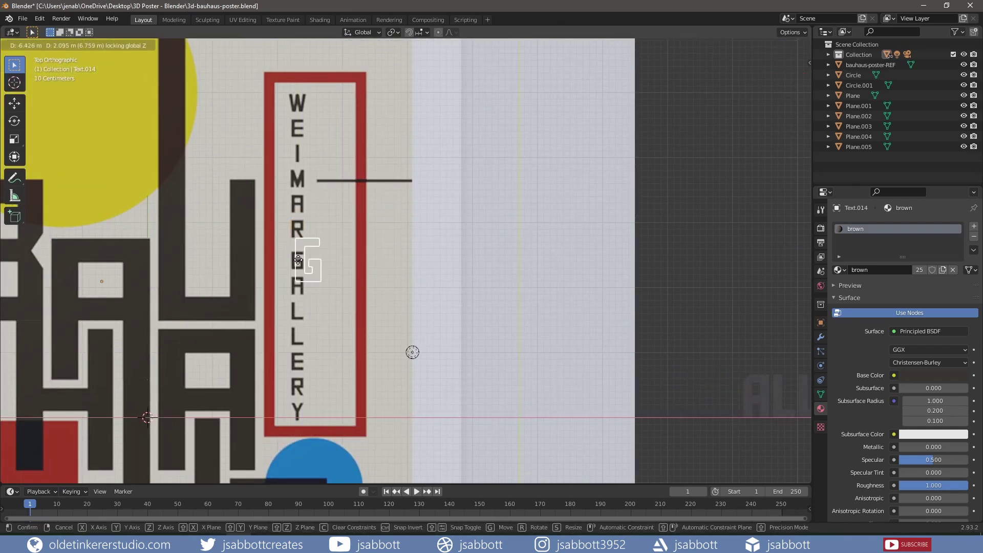
pyautogui.click(298, 260)
pyautogui.click(709, 379)
pyautogui.press('g')
pyautogui.click(298, 285)
pyautogui.rightClick(277, 275)
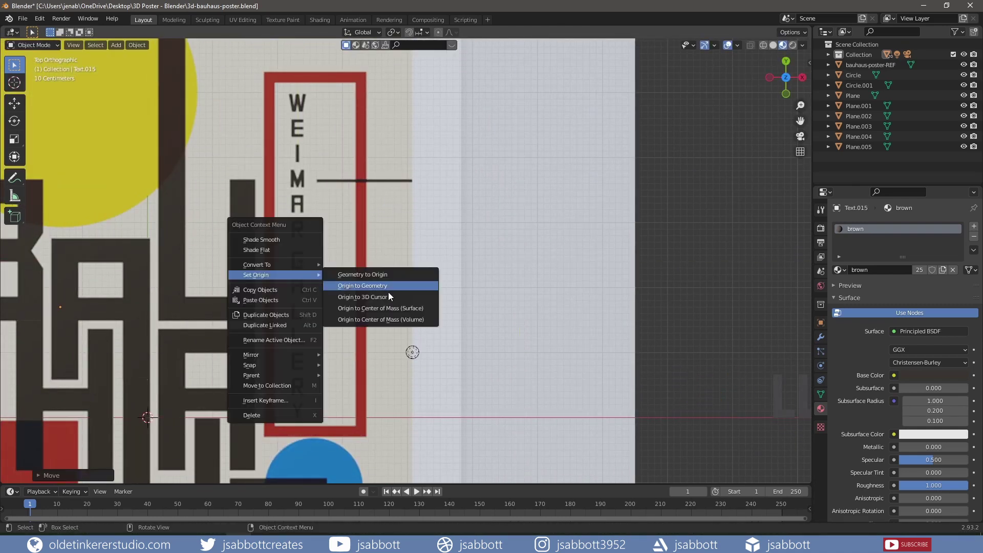
pyautogui.click(388, 289)
# Place and shrink the first L, then place the second L below it
pyautogui.click(671, 382)
pyautogui.press('g')
pyautogui.click(320, 297)
pyautogui.press('s')
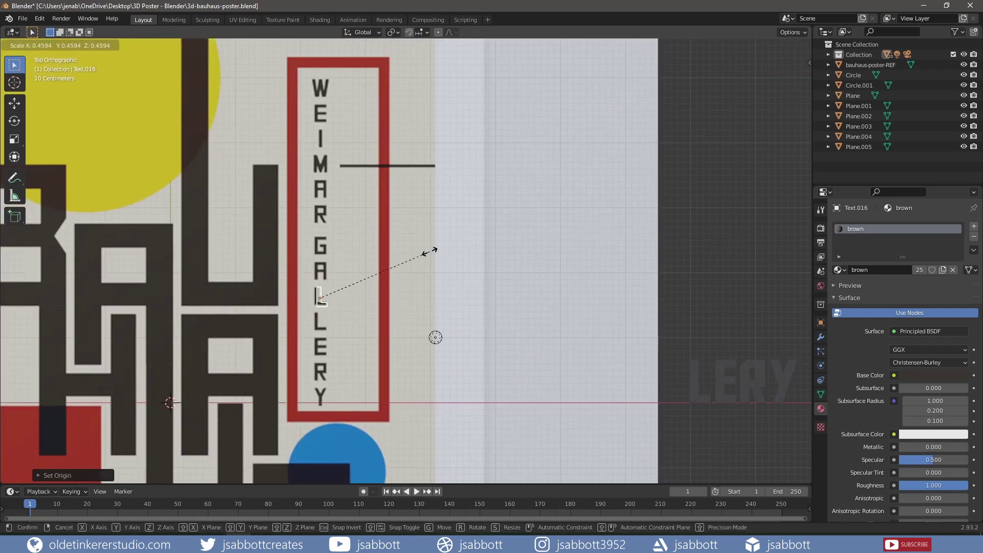
pyautogui.click(429, 249)
pyautogui.click(694, 381)
pyautogui.press('g')
pyautogui.click(320, 322)
# Place the E, R and Y of GALLERY, resizing R and Y to match
pyautogui.click(721, 383)
pyautogui.press('g')
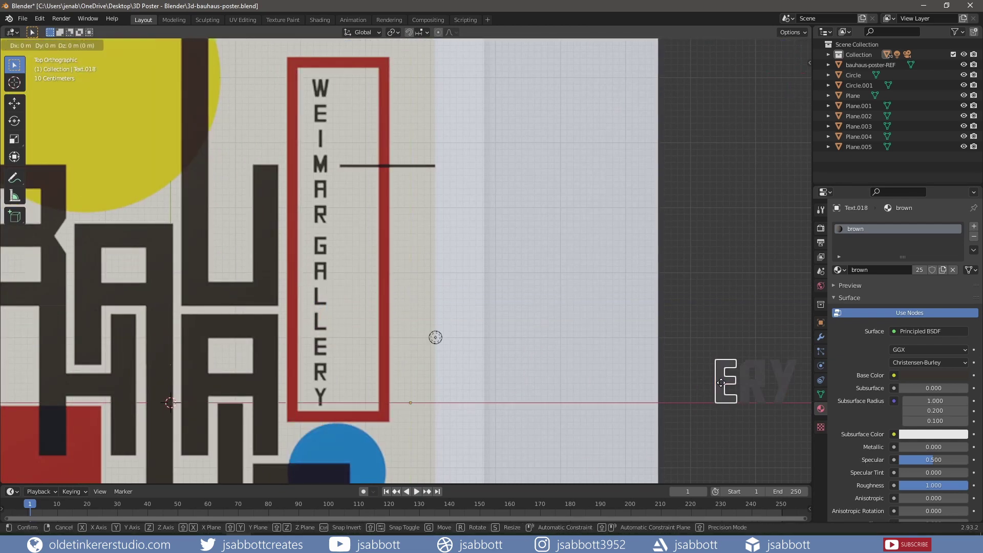
pyautogui.click(320, 349)
pyautogui.rightClick(266, 302)
pyautogui.click(390, 354)
pyautogui.click(755, 382)
pyautogui.press('g')
pyautogui.press('s')
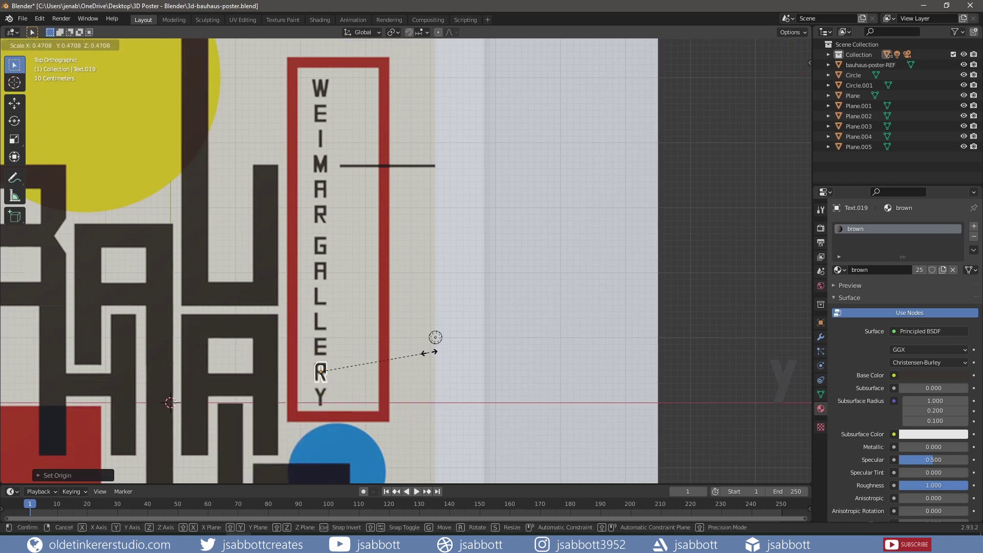
pyautogui.click(430, 353)
pyautogui.click(320, 397)
pyautogui.press('s')
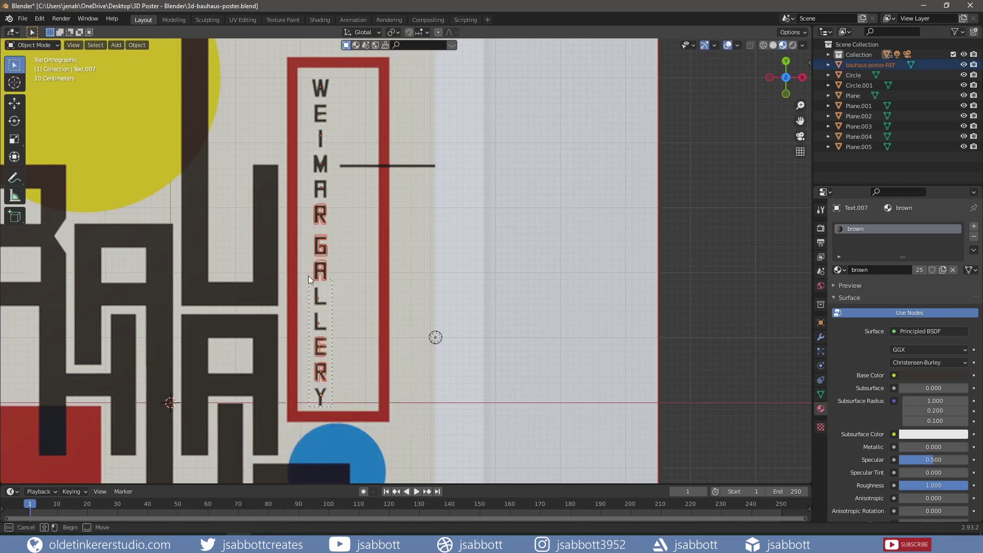
pyautogui.click(315, 298)
# In Edit Mode, undo a stray E edit and narrow the I's top edge along X
pyautogui.press('Tab')
pyautogui.scroll(6, 324, 138)
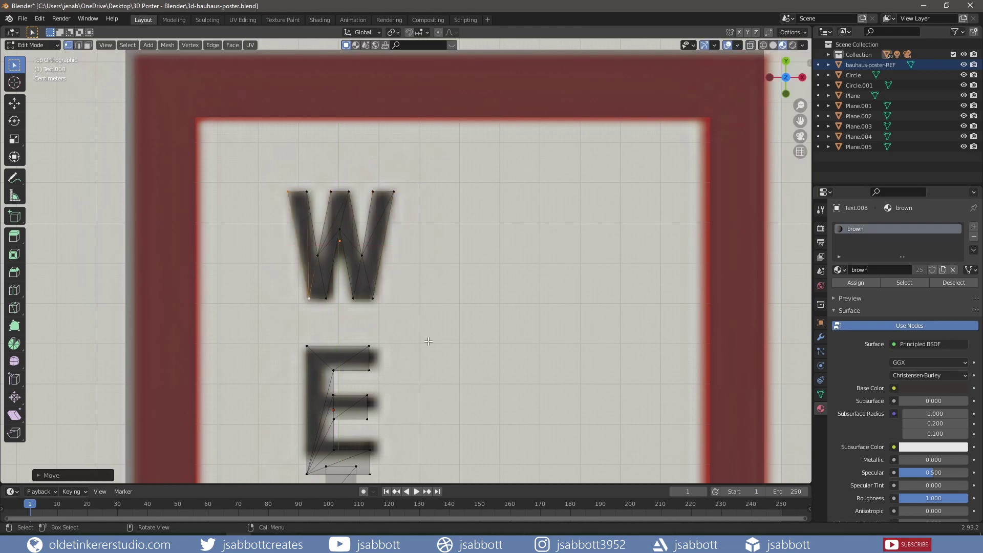
pyautogui.press('g')
pyautogui.click(420, 349)
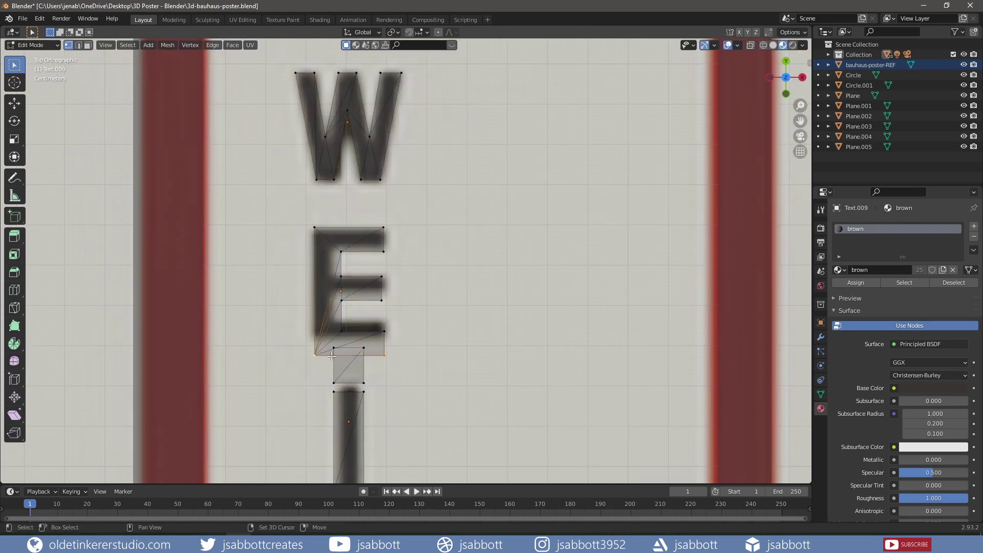
pyautogui.hotkey('ctrl', 'z')
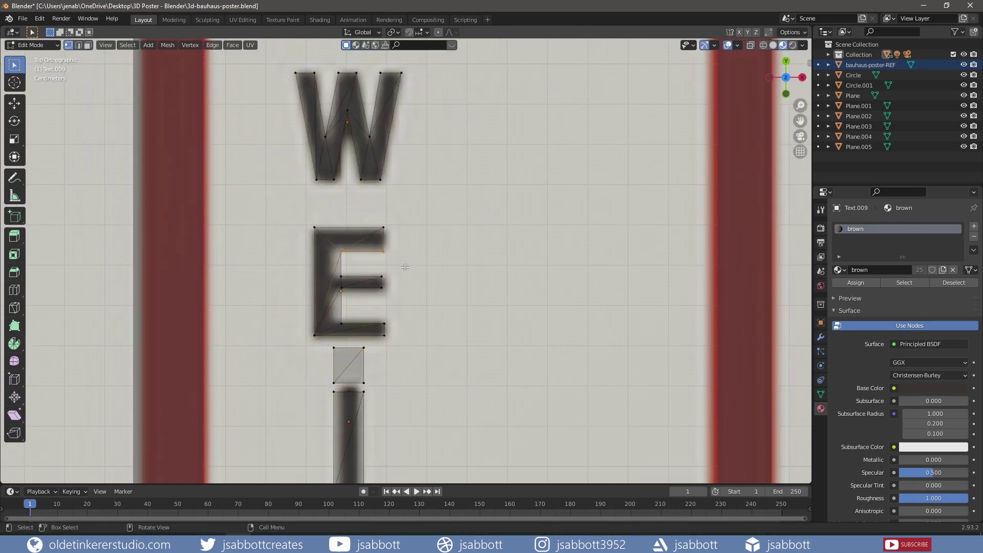
pyautogui.press('g')
pyautogui.click(361, 256)
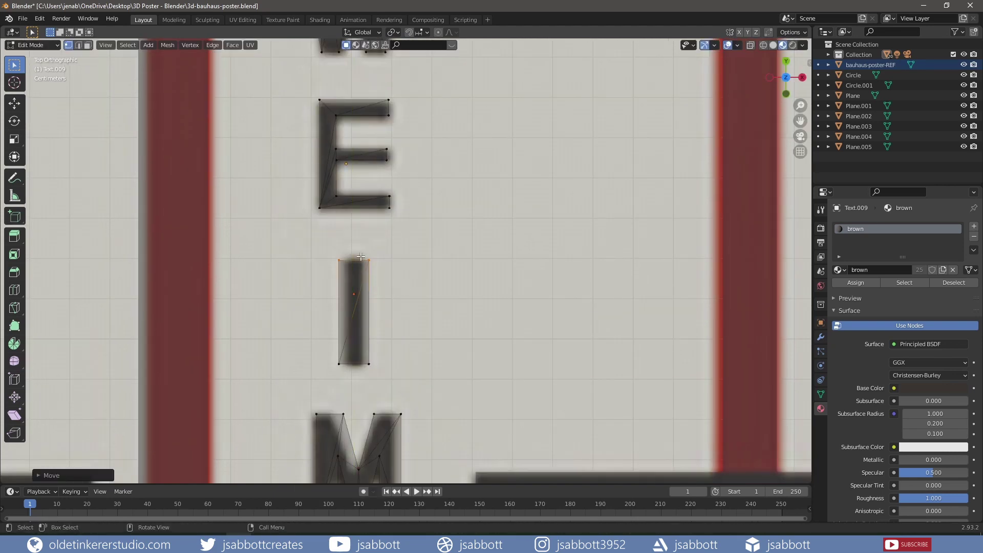
pyautogui.press('g')
pyautogui.press('x')
pyautogui.click(353, 287)
pyautogui.keyDown('shift'); pyautogui.scroll(-3, 359, 307); pyautogui.keyUp('shift')
# Align the M's inner middle and top vertices along the X and Y axes
pyautogui.click(377, 355)
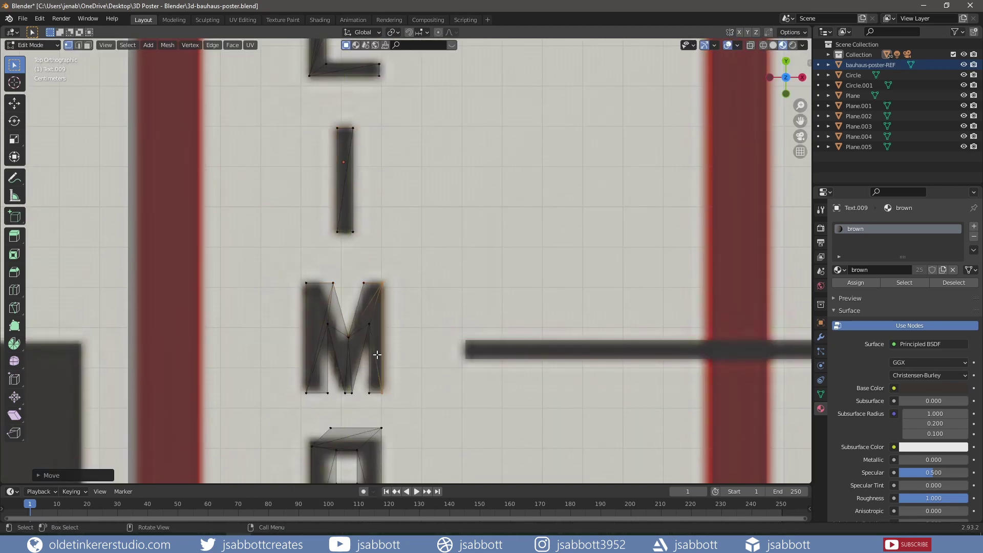
pyautogui.moveTo(318, 314); pyautogui.dragTo(408, 322)
pyautogui.moveTo(319, 275); pyautogui.dragTo(369, 289)
pyautogui.press('g')
pyautogui.press('x')
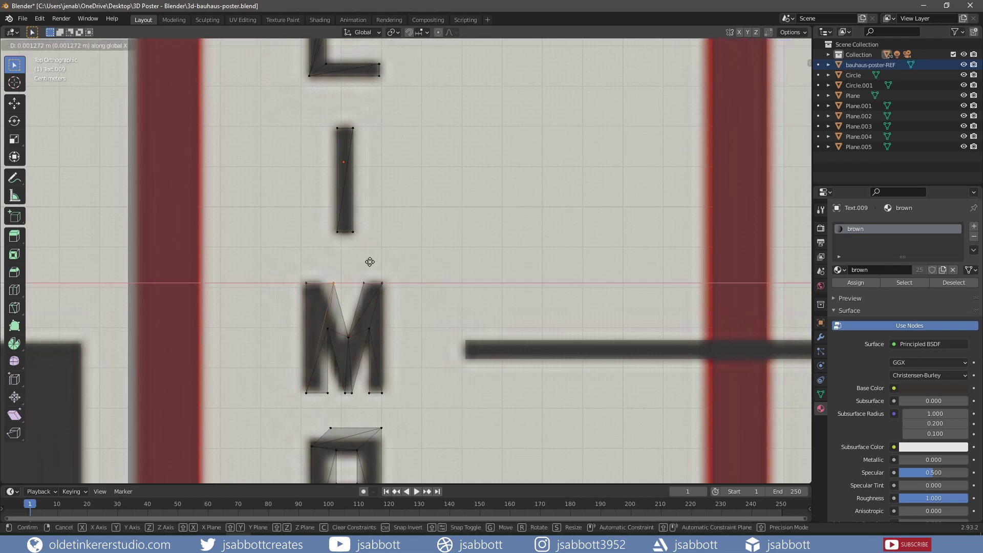
pyautogui.click(369, 261)
pyautogui.press('g')
pyautogui.press('x')
pyautogui.click(386, 275)
pyautogui.press('g')
pyautogui.press('y')
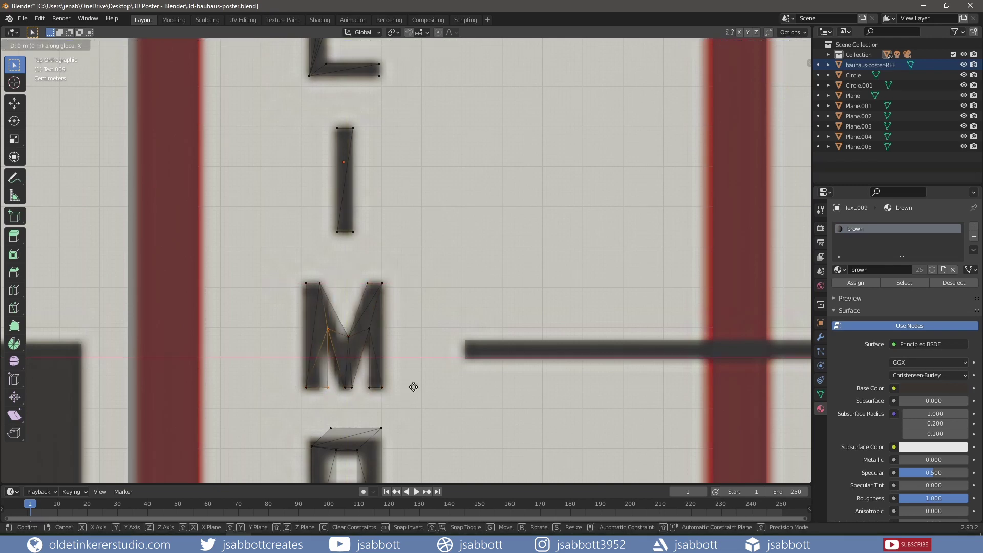
# Line up the A's top and edge vertices with axis-constrained moves
pyautogui.click(435, 338)
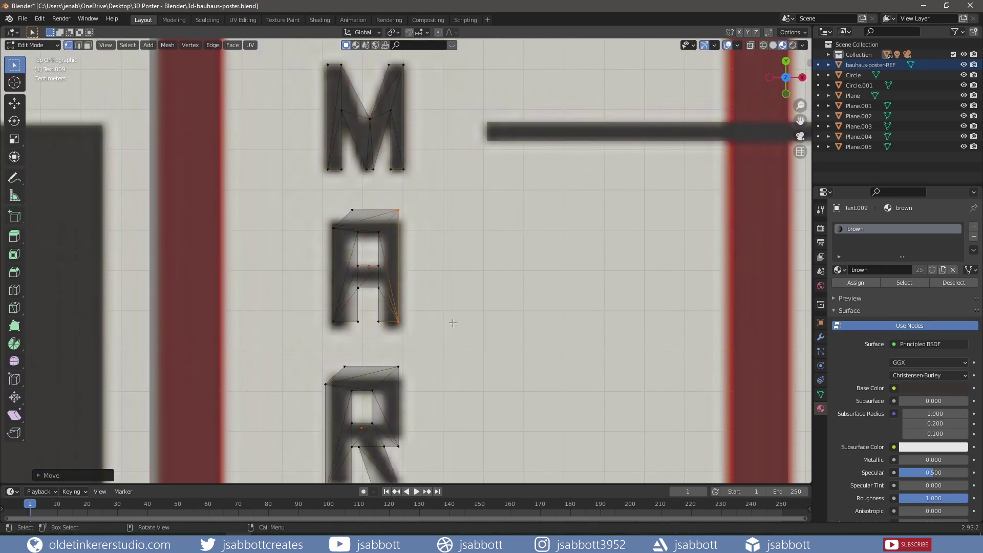
pyautogui.press('g')
pyautogui.press('x')
pyautogui.click(410, 277)
pyautogui.moveTo(333, 197); pyautogui.dragTo(409, 222)
pyautogui.press('g')
pyautogui.press('y')
pyautogui.click(410, 222)
pyautogui.press('g')
pyautogui.press('x')
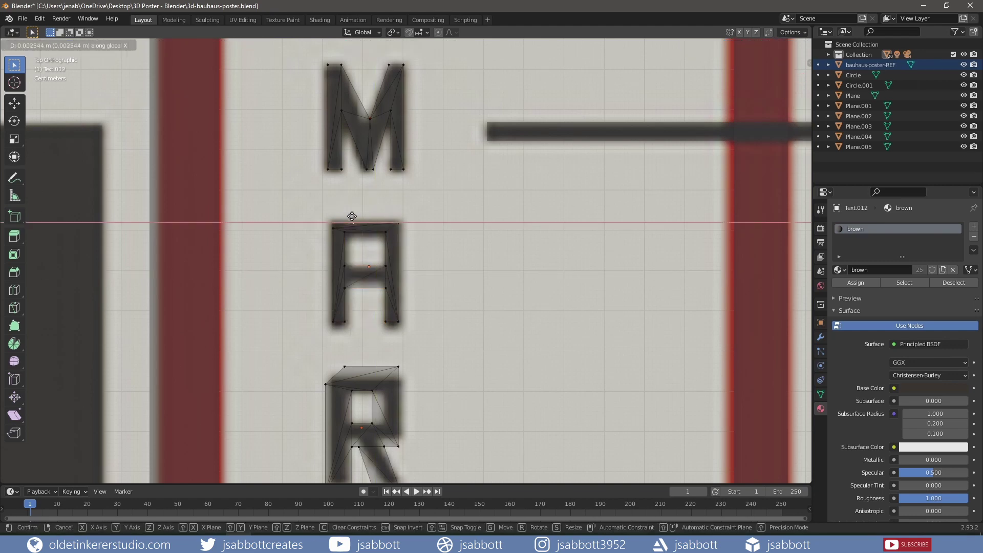
pyautogui.click(351, 215)
# Straighten the R's left side, top-left vertex and other stray vertices along X and Y
pyautogui.moveTo(302, 228); pyautogui.dragTo(320, 346)
pyautogui.press('g')
pyautogui.press('x')
pyautogui.click(315, 342)
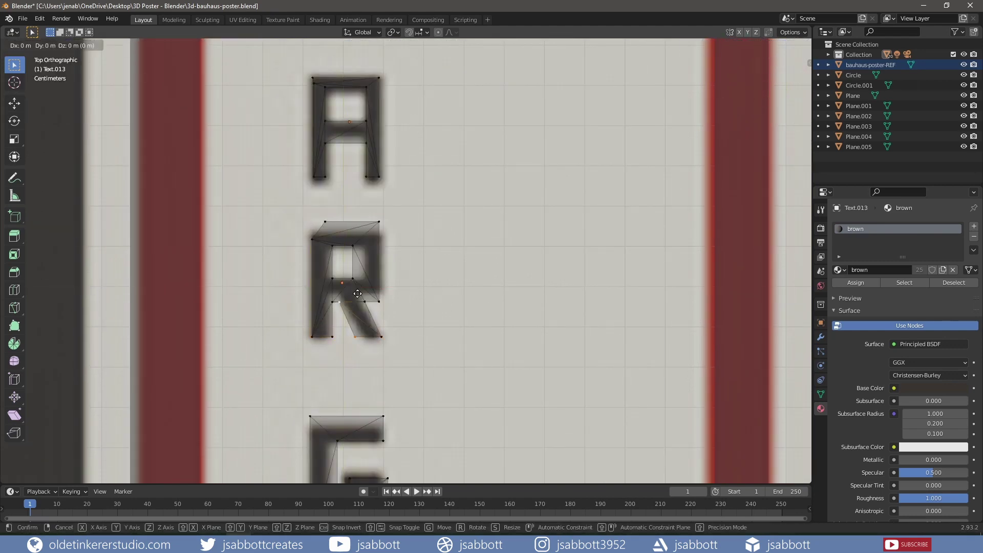
pyautogui.click(311, 238)
pyautogui.press('g')
pyautogui.press('y')
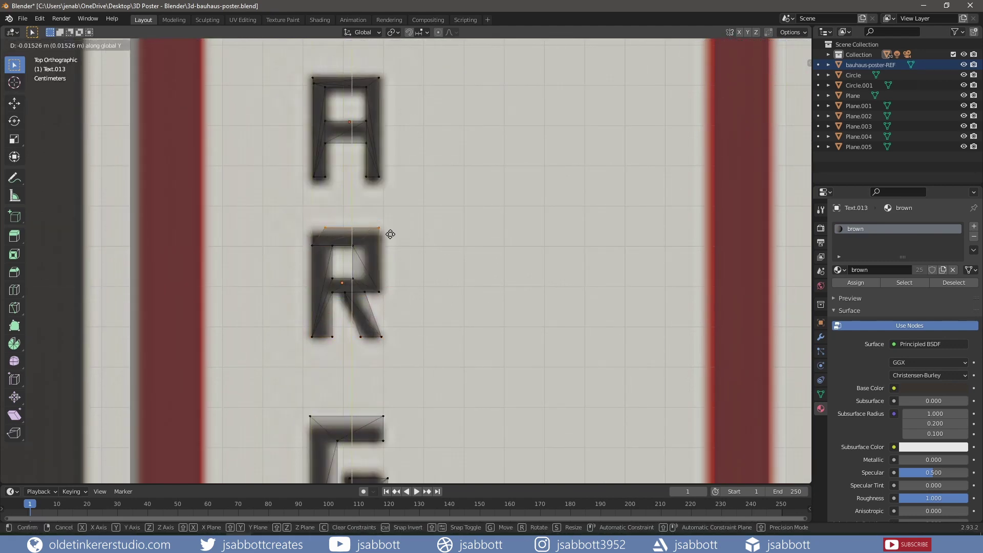
pyautogui.press('x')
pyautogui.click(409, 218)
pyautogui.click(356, 292)
pyautogui.press('g')
pyautogui.press('x')
pyautogui.click(451, 295)
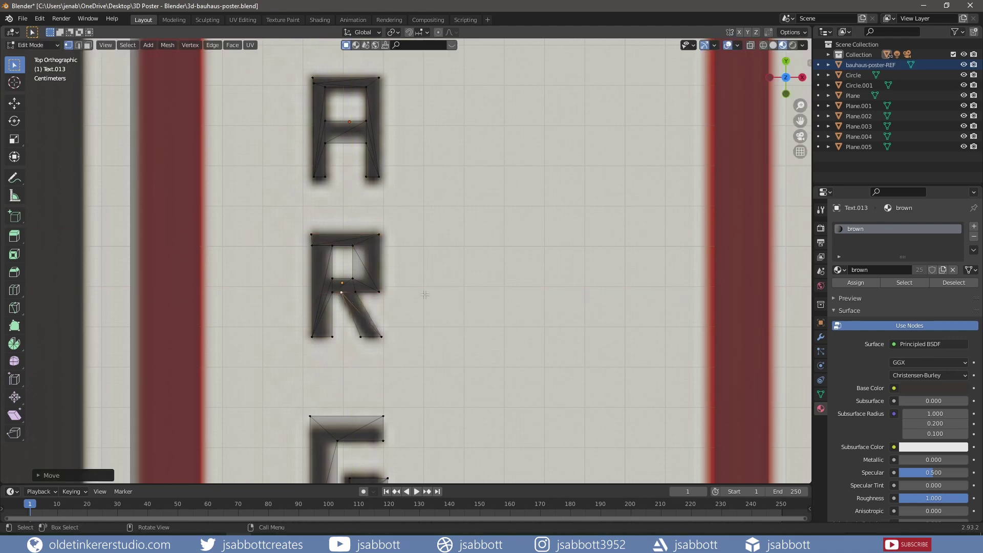
# Slide a stray vertex on the G horizontally into line
pyautogui.scroll(-1, 451, 295)
pyautogui.keyDown('shift'); pyautogui.moveTo(452, 295); pyautogui.dragTo(371, 222, button='middle'); pyautogui.keyUp('shift')
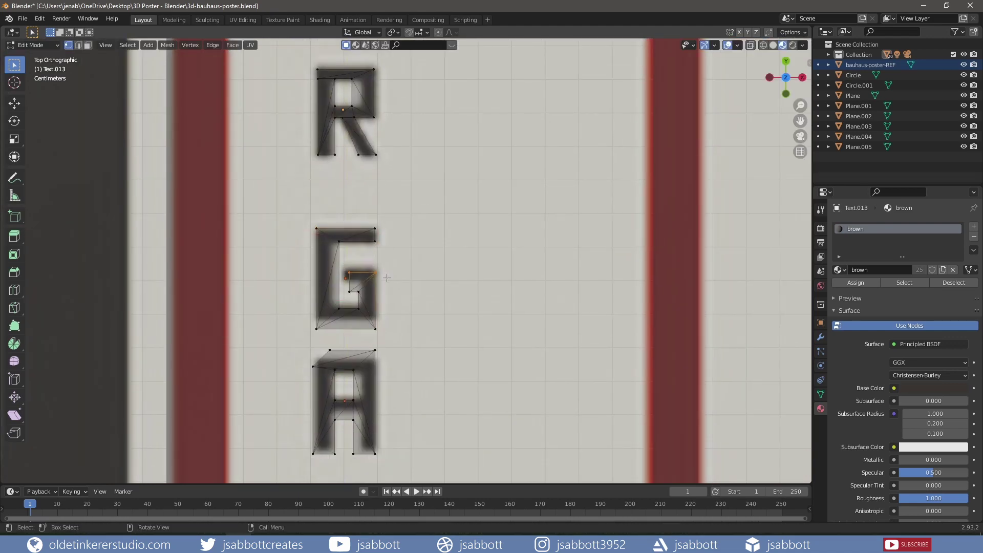
pyautogui.click(358, 279)
pyautogui.press('g')
pyautogui.press('x')
pyautogui.click(439, 285)
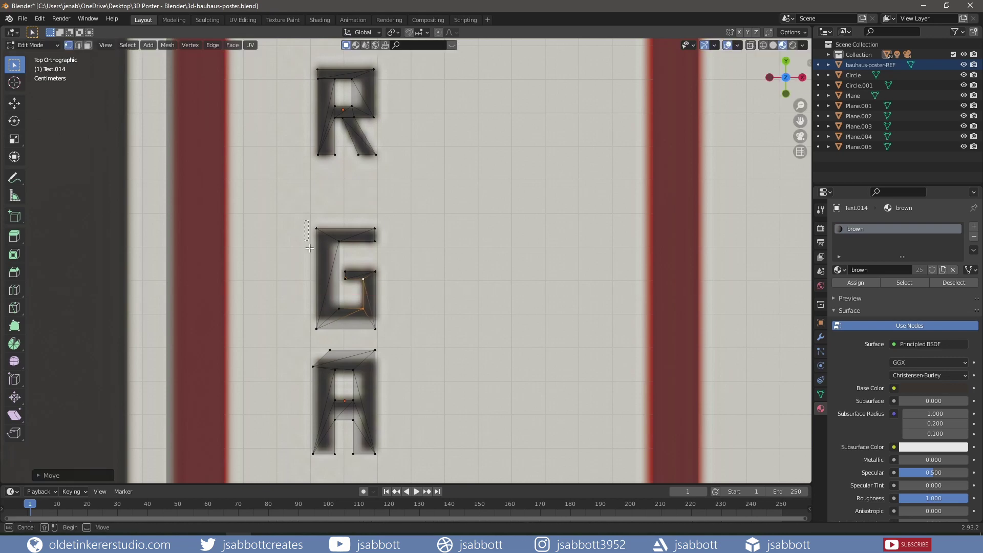
# Select the whole lower A and the upper L with linked selection to move them
pyautogui.keyDown('shift'); pyautogui.moveTo(359, 381); pyautogui.dragTo(354, 194, button='middle'); pyautogui.keyUp('shift')
pyautogui.press('l')
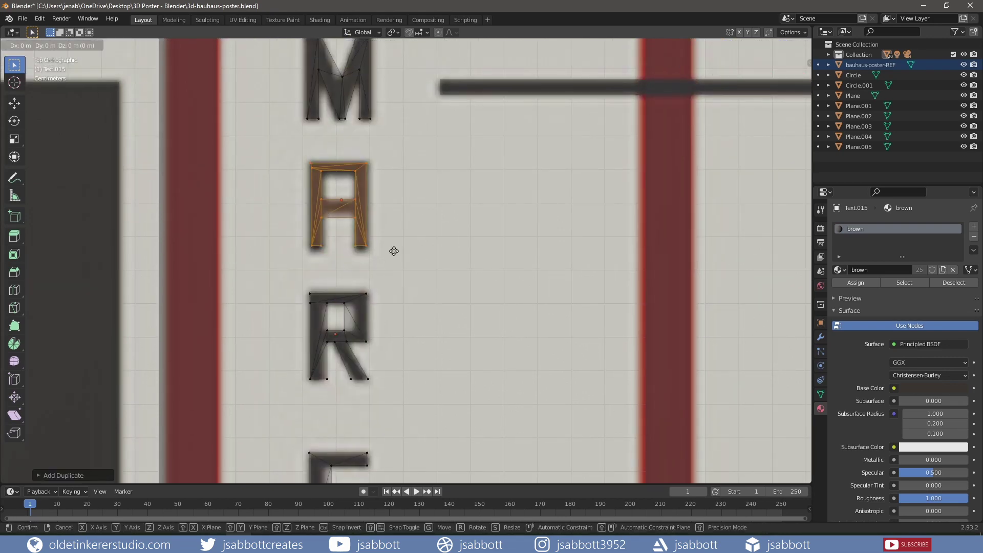
pyautogui.keyDown('ctrl'); pyautogui.scroll(-5, 395, 248); pyautogui.keyUp('ctrl')
pyautogui.keyDown('ctrl'); pyautogui.scroll(5, 319, 281); pyautogui.keyUp('ctrl')
pyautogui.keyDown('shift'); pyautogui.scroll(-5, 319, 281); pyautogui.keyUp('shift')
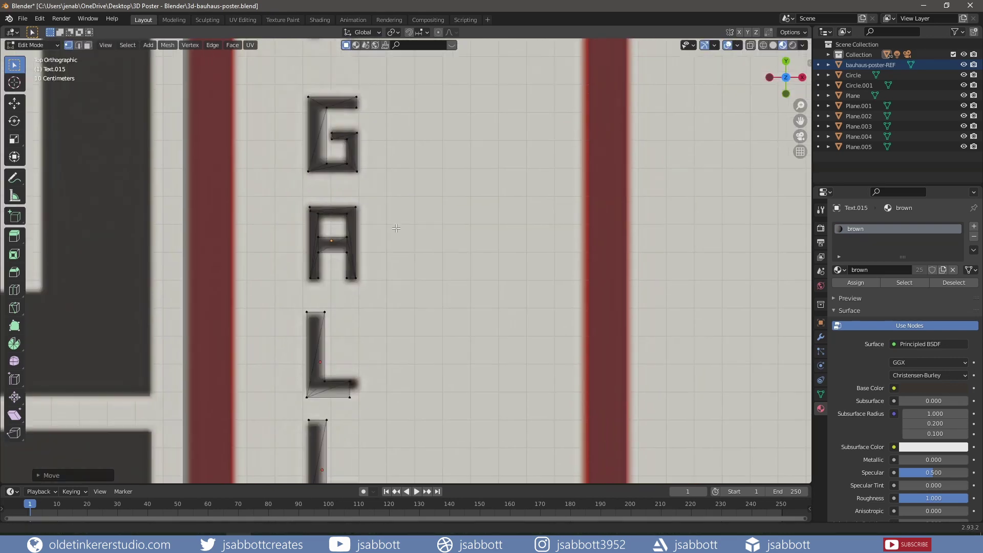
pyautogui.scroll(3, 379, 241)
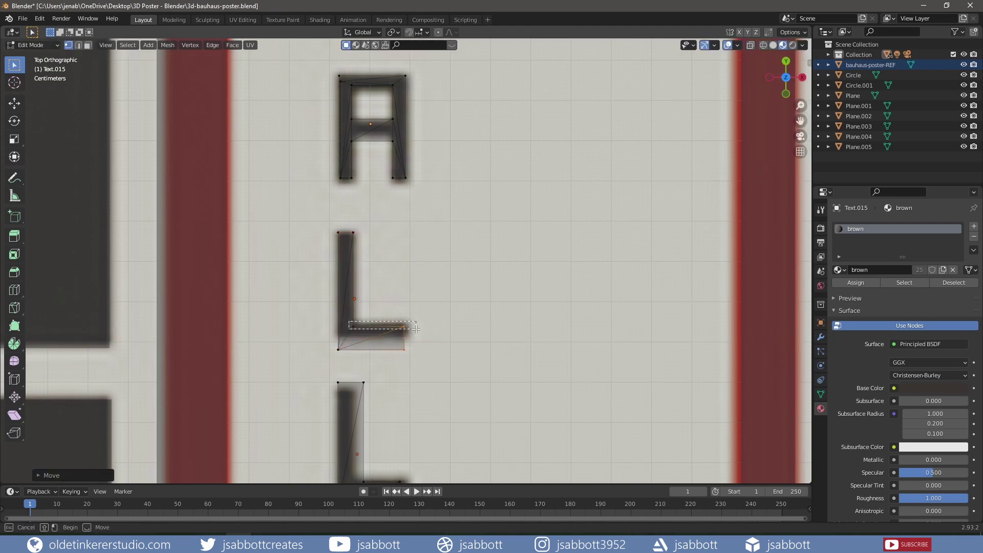
pyautogui.keyDown('shift'); pyautogui.scroll(-3, 424, 358); pyautogui.keyUp('shift')
pyautogui.press('l')
pyautogui.press('g')
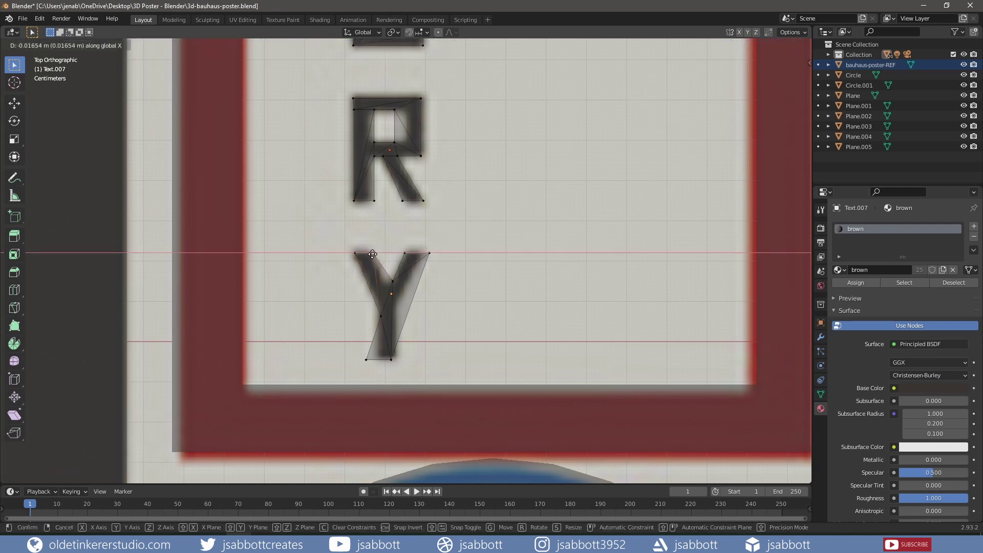
# Move the Y's crotch vertex horizontally, undoing a slanted bottom edit, and return to Object Mode
pyautogui.press('g')
pyautogui.press('x')
pyautogui.click(480, 357)
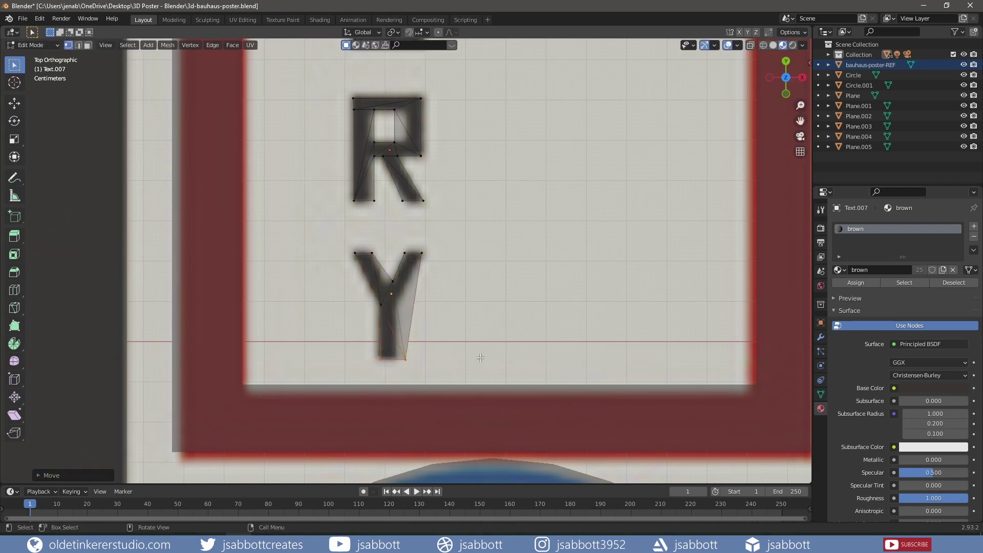
pyautogui.hotkey('ctrl', 'z')
pyautogui.click(393, 281)
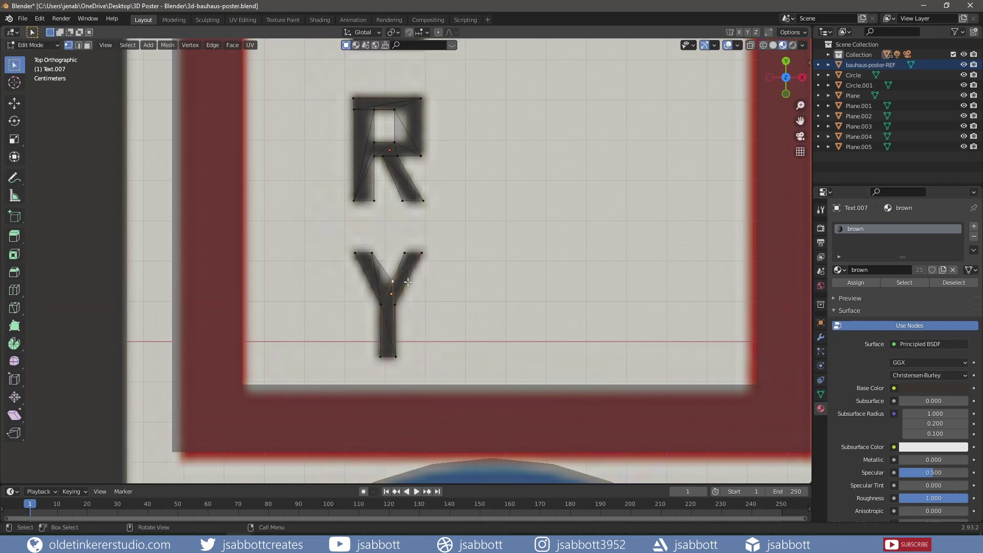
pyautogui.press('g')
pyautogui.press('x')
pyautogui.click(459, 287)
pyautogui.press('Tab')
pyautogui.scroll(-8, 507, 205)
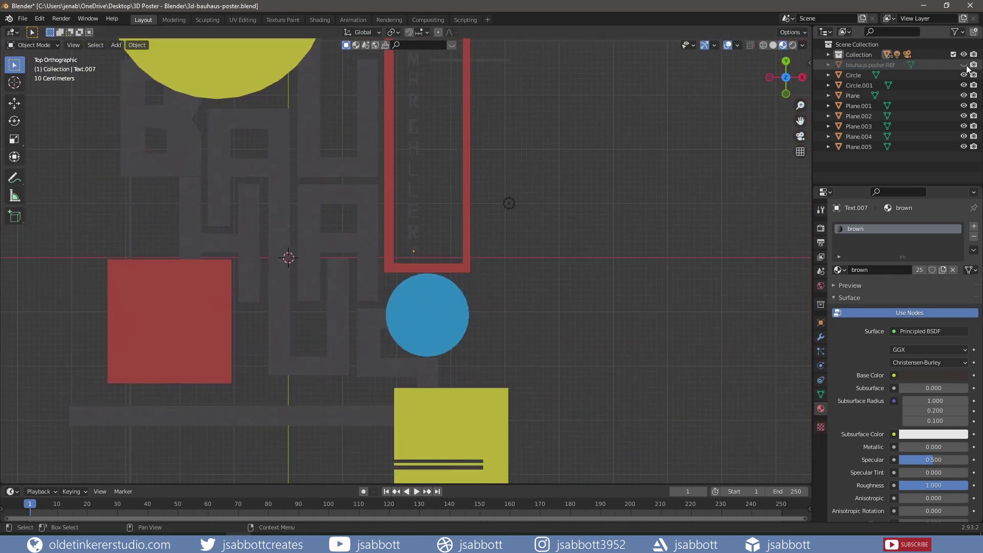
# Paste the copied text object and select the EXHIBITION I letters in Edit Mode
pyautogui.hotkey('ctrl', 'v')
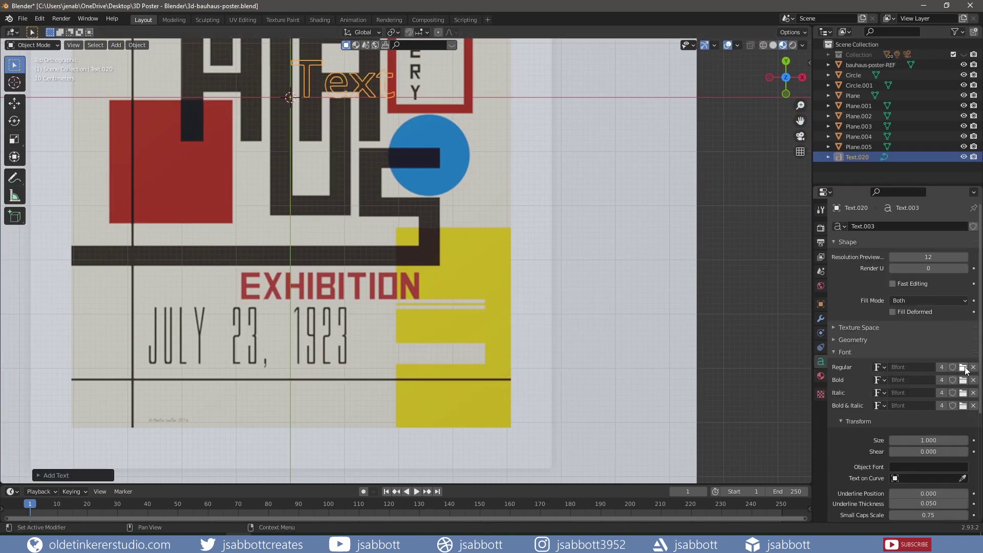
pyautogui.rightClick(368, 86)
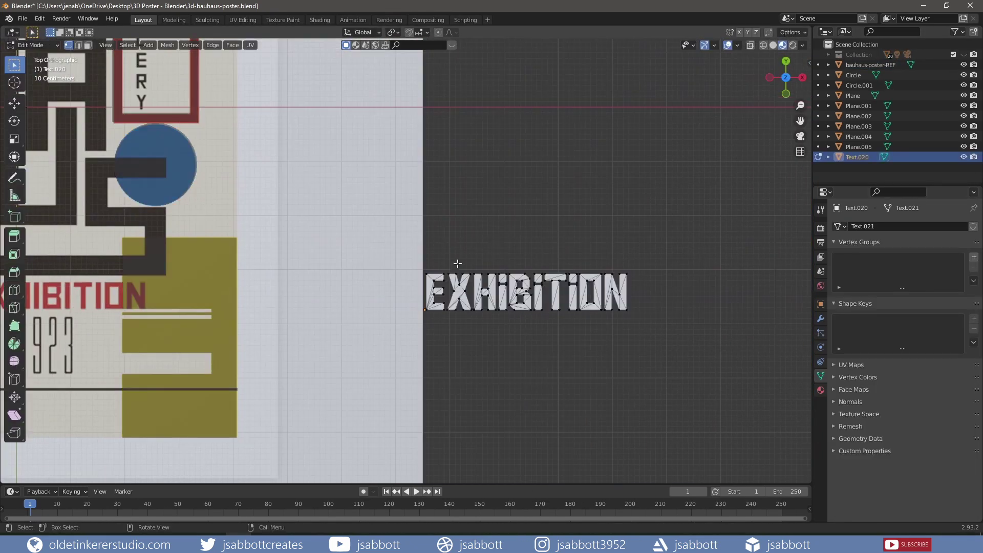
pyautogui.press('Tab')
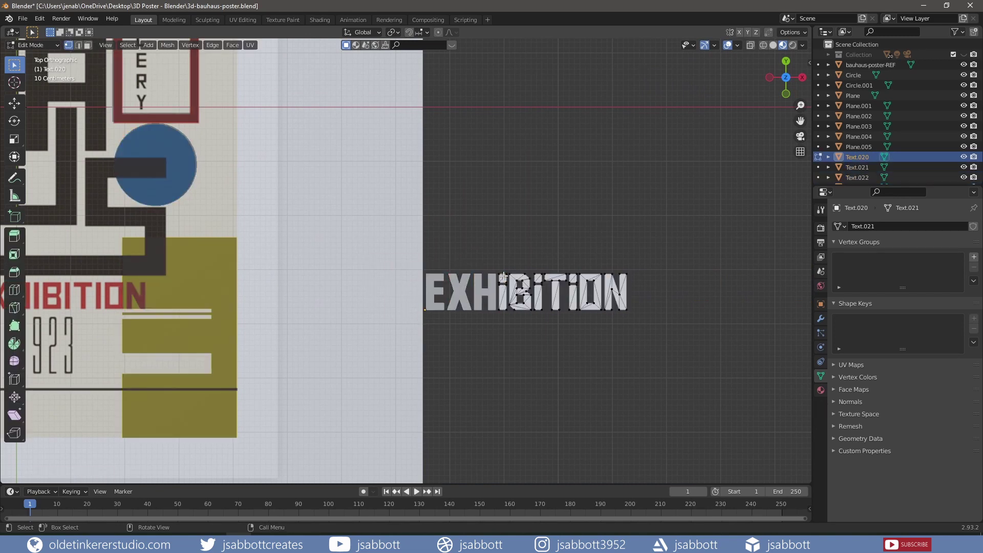
pyautogui.press('l')
pyautogui.press('l')
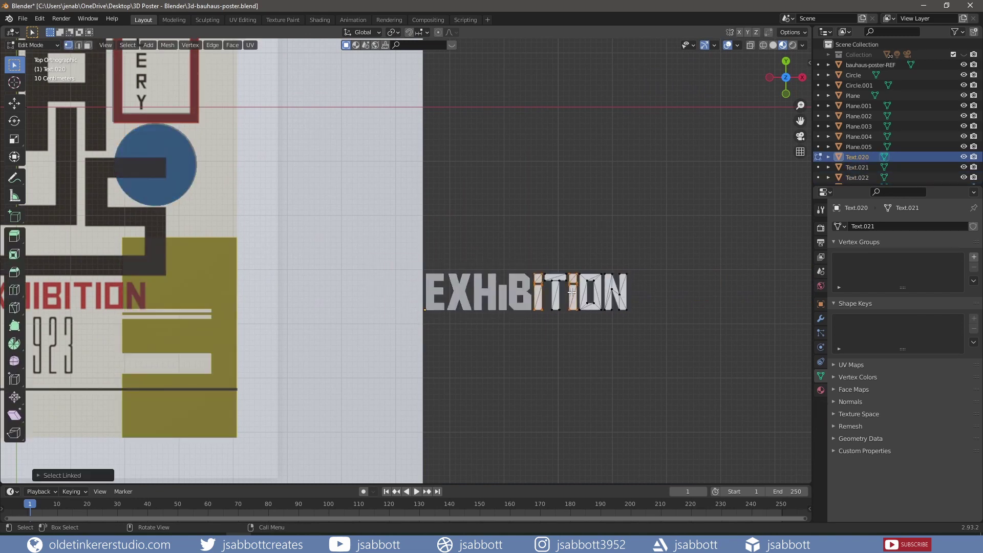
pyautogui.press('x')
pyautogui.click(572, 291)
pyautogui.press('l')
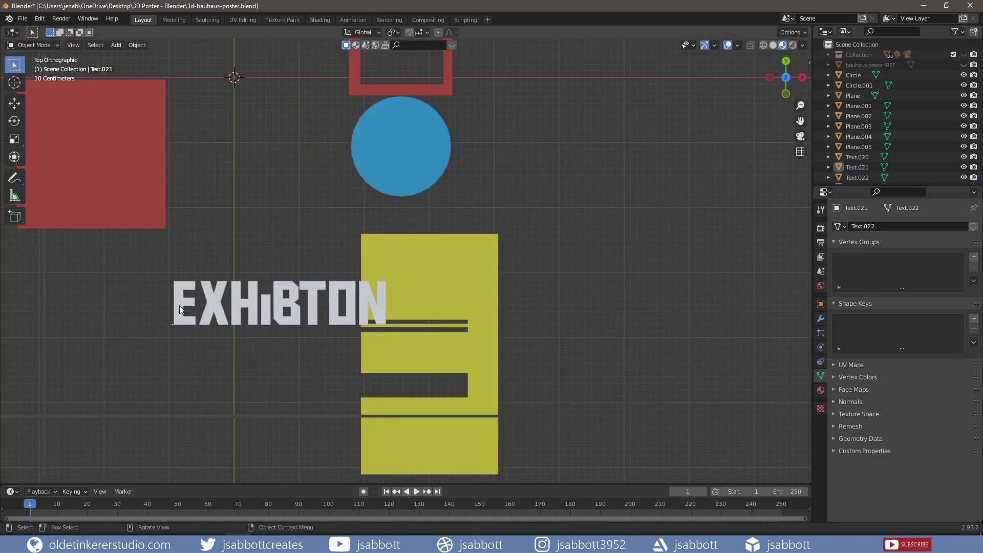
# Recenter a letter's origin on its geometry and shift the letter geometry horizontally
pyautogui.rightClick(315, 314)
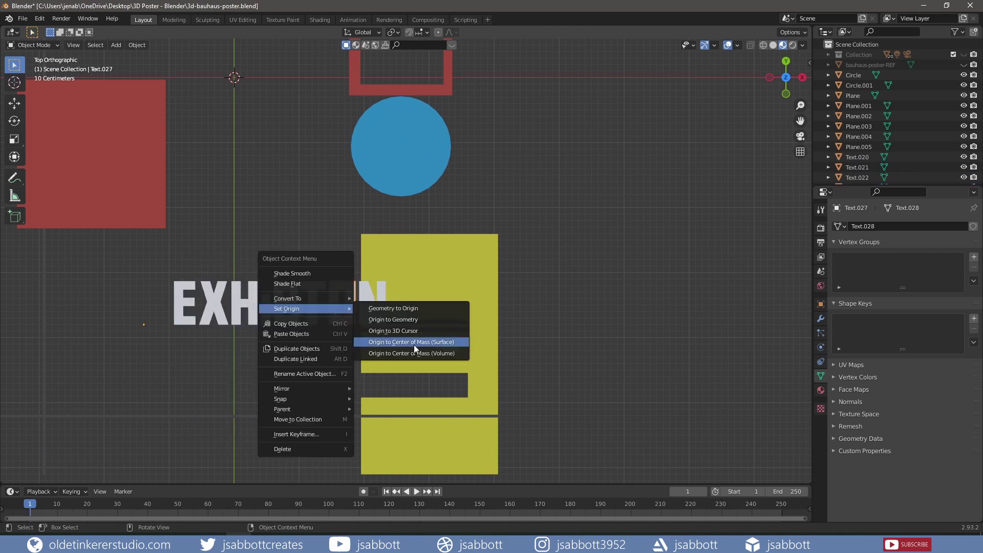
pyautogui.click(414, 345)
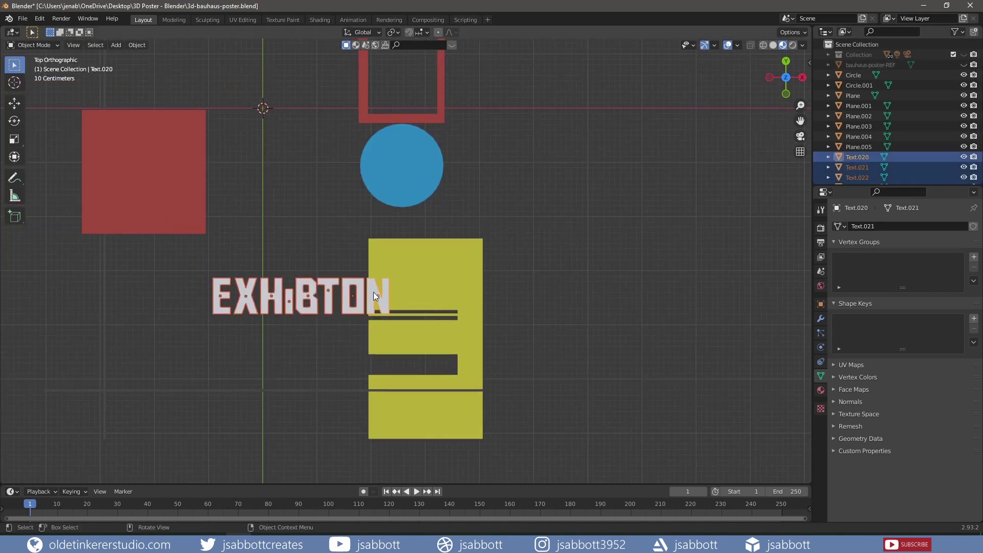
pyautogui.scroll(4, 277, 289)
pyautogui.press('g')
pyautogui.press('x')
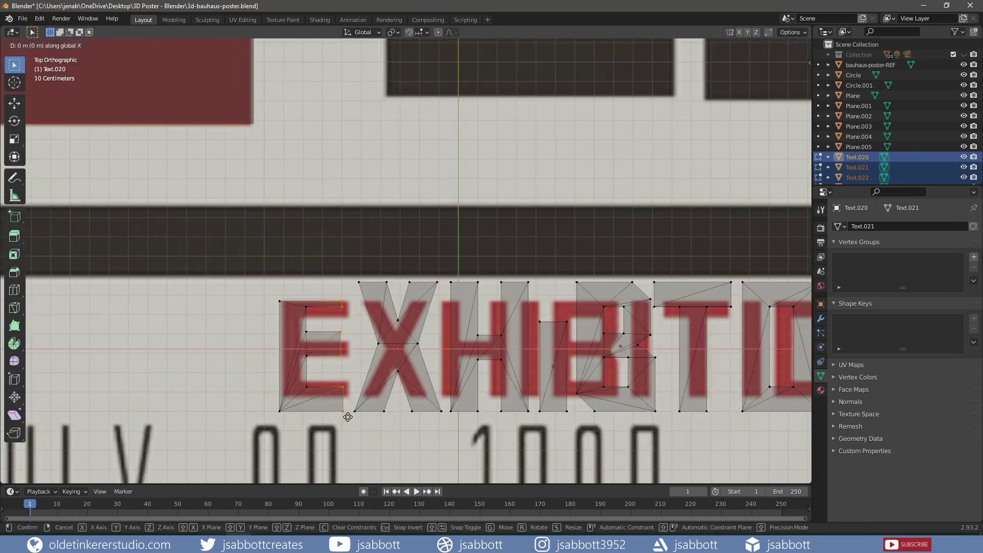
pyautogui.moveTo(302, 326); pyautogui.dragTo(351, 337)
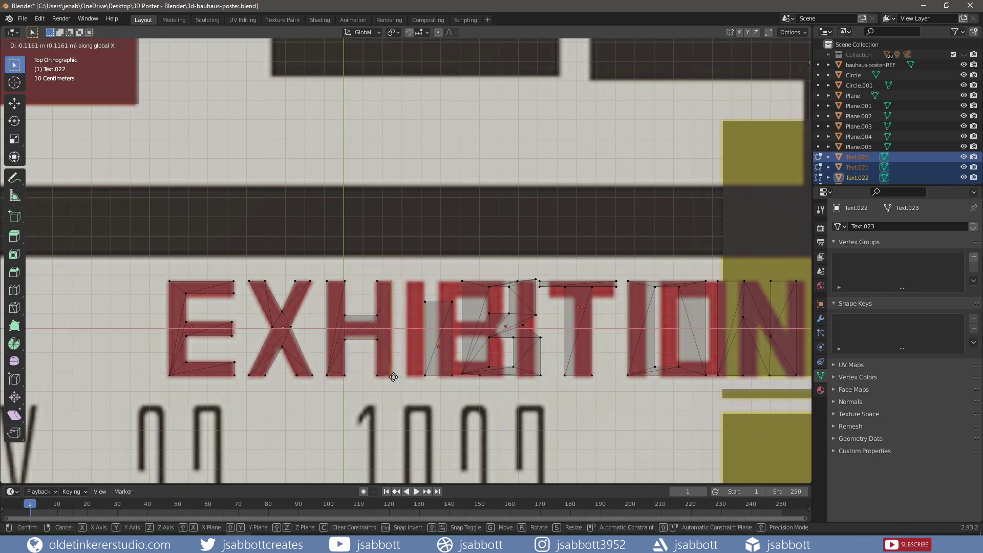
pyautogui.click(447, 290)
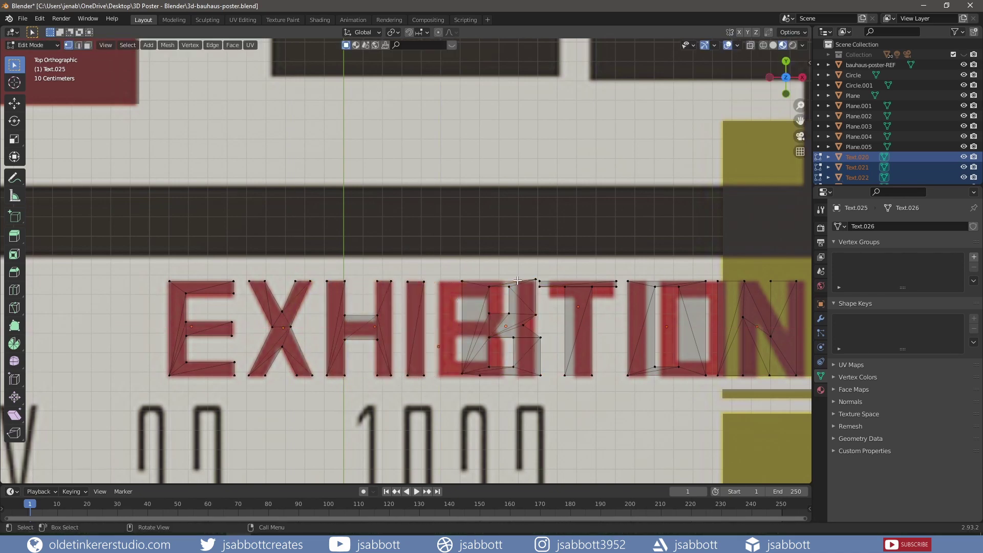
# Shift the B's right side and bottom vertices horizontally
pyautogui.moveTo(511, 274); pyautogui.dragTo(506, 263)
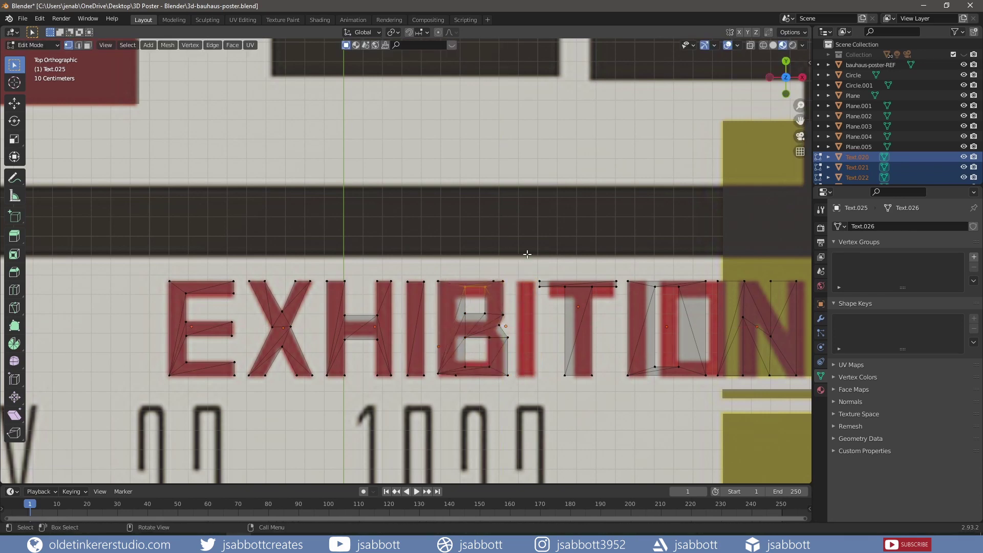
pyautogui.moveTo(469, 370); pyautogui.dragTo(453, 370)
pyautogui.moveTo(452, 363); pyautogui.dragTo(494, 369)
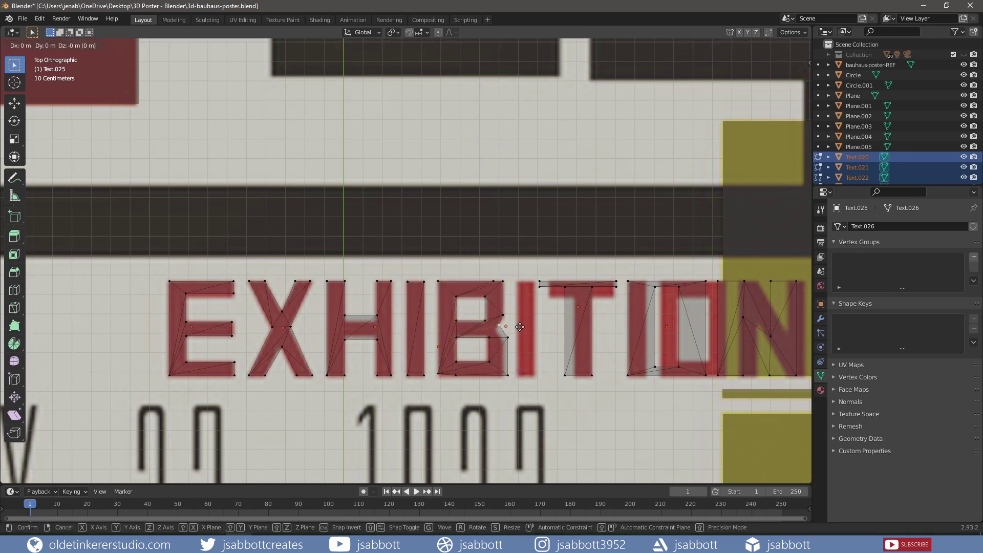
pyautogui.press('x')
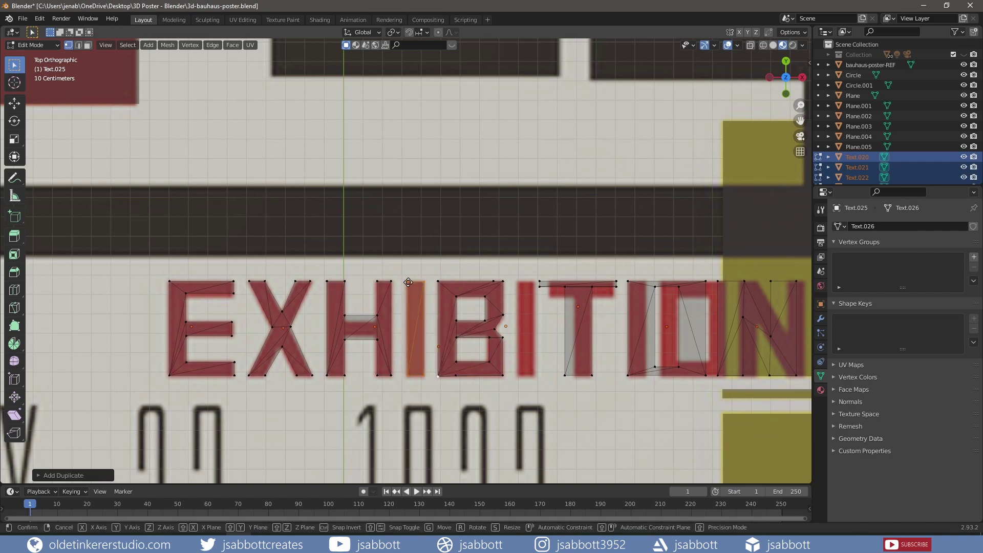
pyautogui.keyDown('shift'); pyautogui.moveTo(516, 362); pyautogui.dragTo(406, 377, button='middle'); pyautogui.keyUp('shift')
# Select the whole O and N letters and slide them horizontally into place
pyautogui.moveTo(428, 294); pyautogui.dragTo(434, 305)
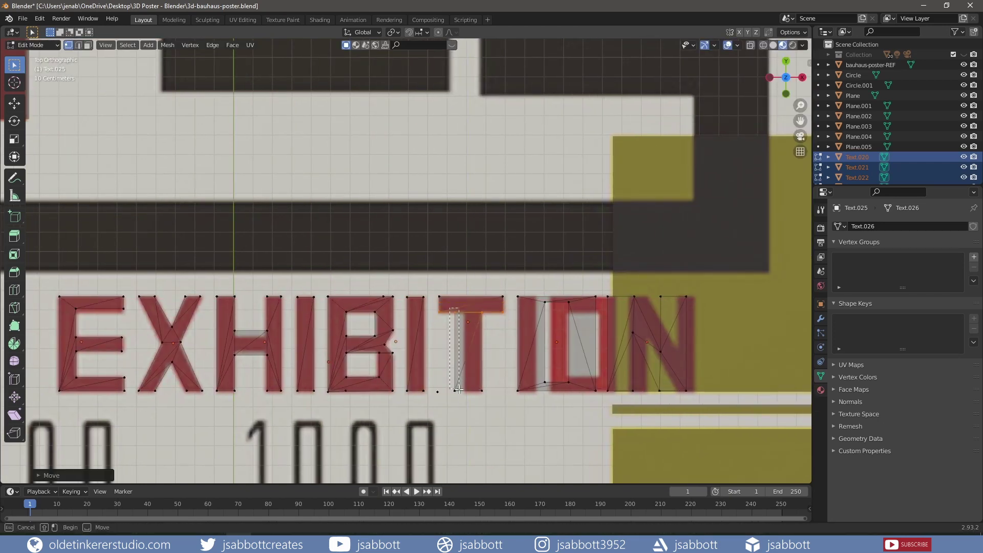
pyautogui.moveTo(458, 390); pyautogui.dragTo(458, 390)
pyautogui.press('l')
pyautogui.press('g')
pyautogui.press('x')
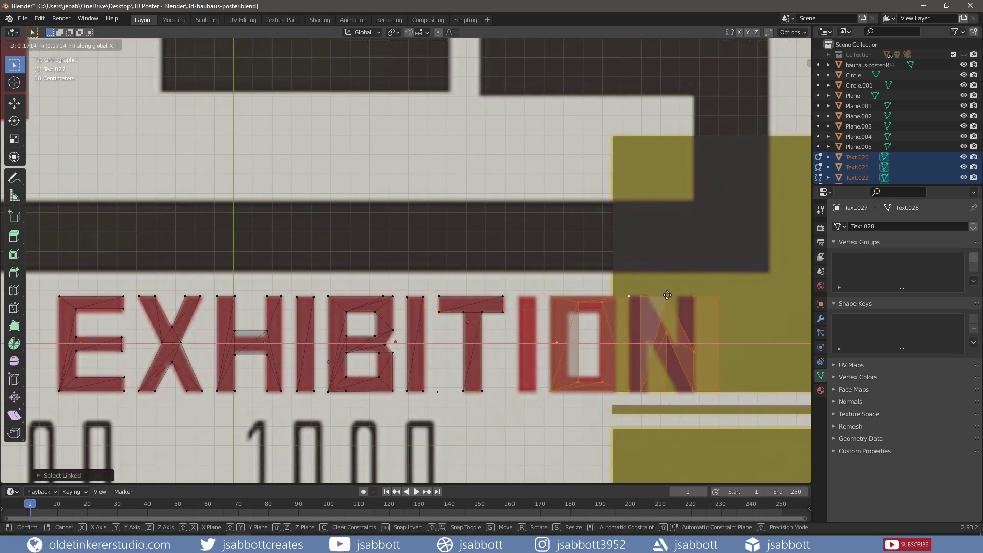
pyautogui.click(668, 295)
# Move the O's right edge and the N's left vertices along X so they meet
pyautogui.keyDown('shift'); pyautogui.moveTo(602, 260); pyautogui.dragTo(466, 257, button='middle'); pyautogui.keyUp('shift')
pyautogui.moveTo(443, 302); pyautogui.dragTo(472, 388)
pyautogui.press('g')
pyautogui.press('x')
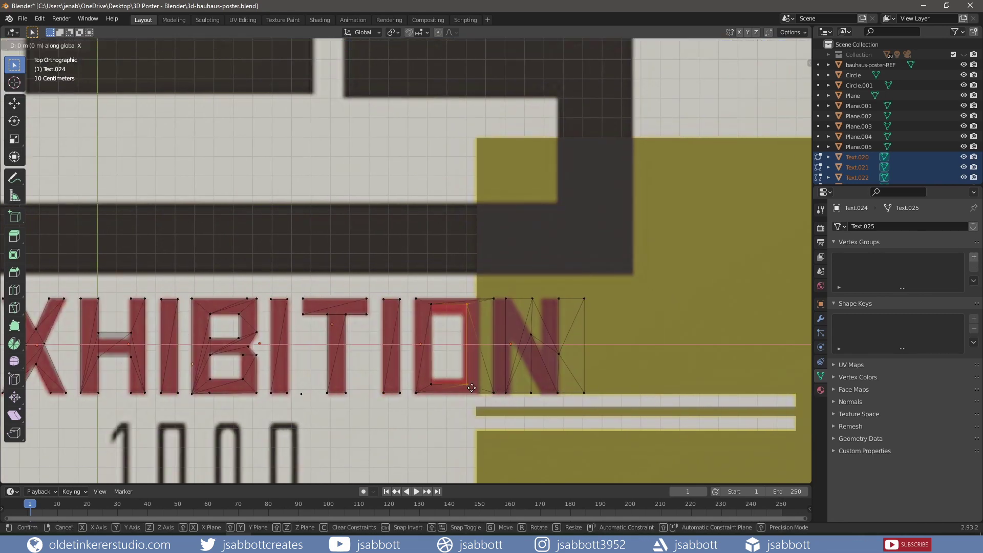
pyautogui.click(469, 387)
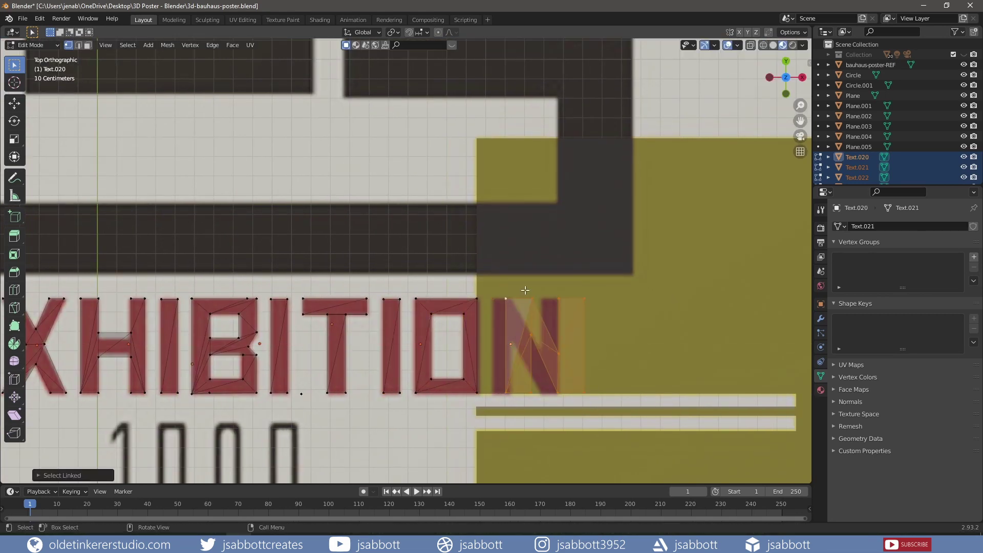
pyautogui.moveTo(522, 292); pyautogui.dragTo(520, 394)
pyautogui.press('g')
pyautogui.press('x')
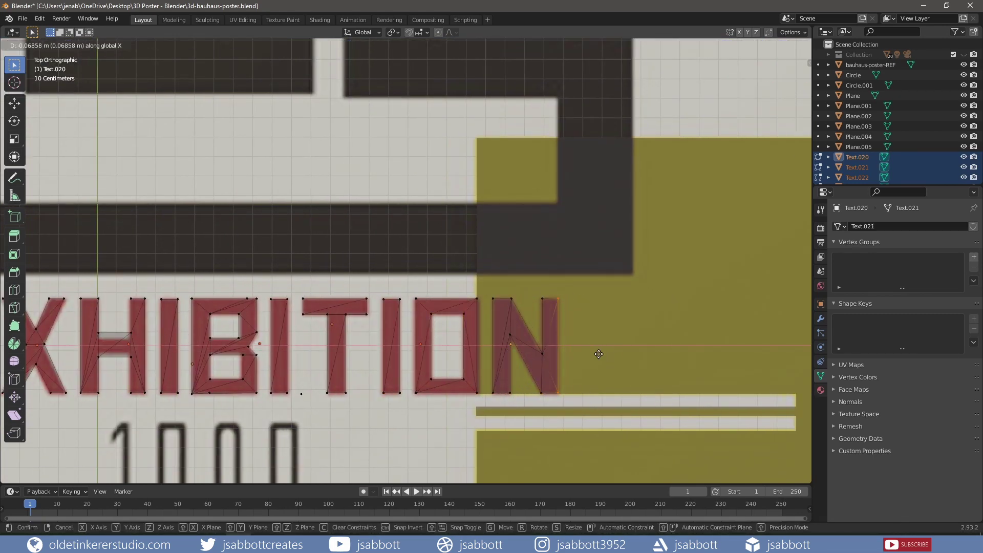
# Return to Object Mode, save the poster file with Ctrl+S, and frame the whole poster
pyautogui.press('Tab')
pyautogui.click(524, 251)
pyautogui.hotkey('ctrl', 's')
pyautogui.scroll(-6, 525, 251)
pyautogui.press('KP_Decimal')
pyautogui.click(45, 259)
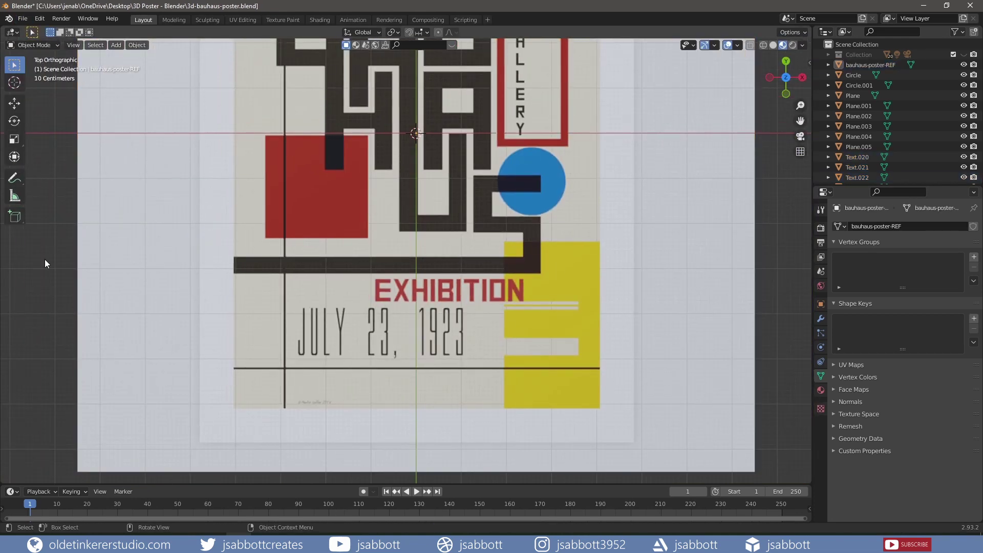
# Add a new text object and replace its placeholder with the date JULY 23, 1923
pyautogui.hotkey('shift', 'a')
pyautogui.click(44, 262)
pyautogui.press('Tab')
pyautogui.press('BackSpace')
pyautogui.press('BackSpace')
pyautogui.press('BackSpace')
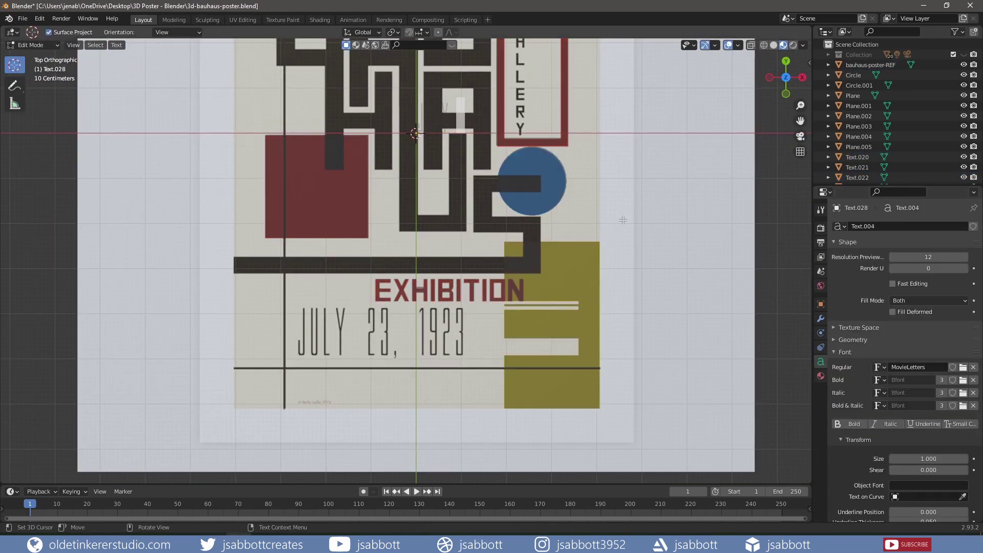
pyautogui.press('Tab')
# Scale the date text and slide it horizontally under EXHIBITION, then hide the reference image
pyautogui.press('s')
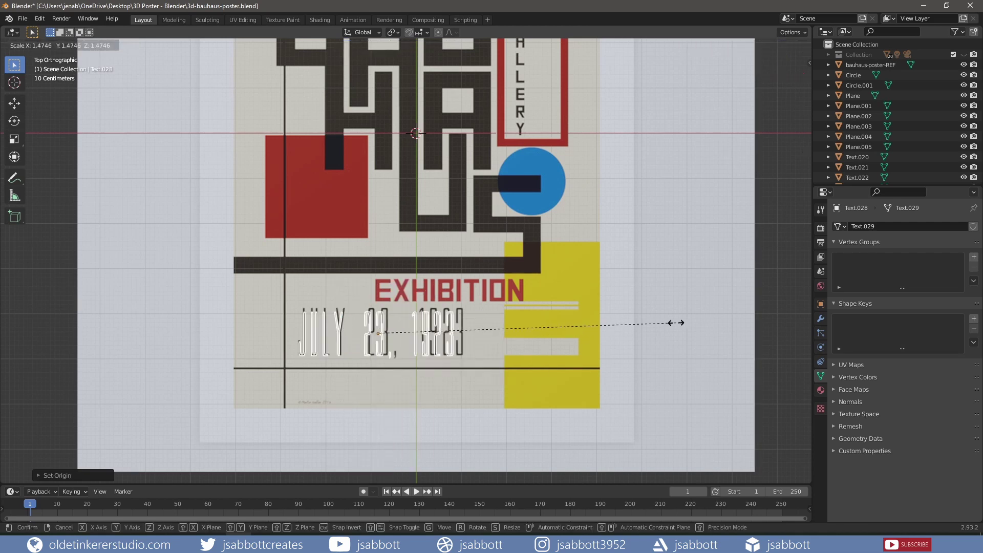
pyautogui.click(676, 322)
pyautogui.press('g')
pyautogui.press('x')
pyautogui.click(697, 318)
pyautogui.scroll(-4, 652, 243)
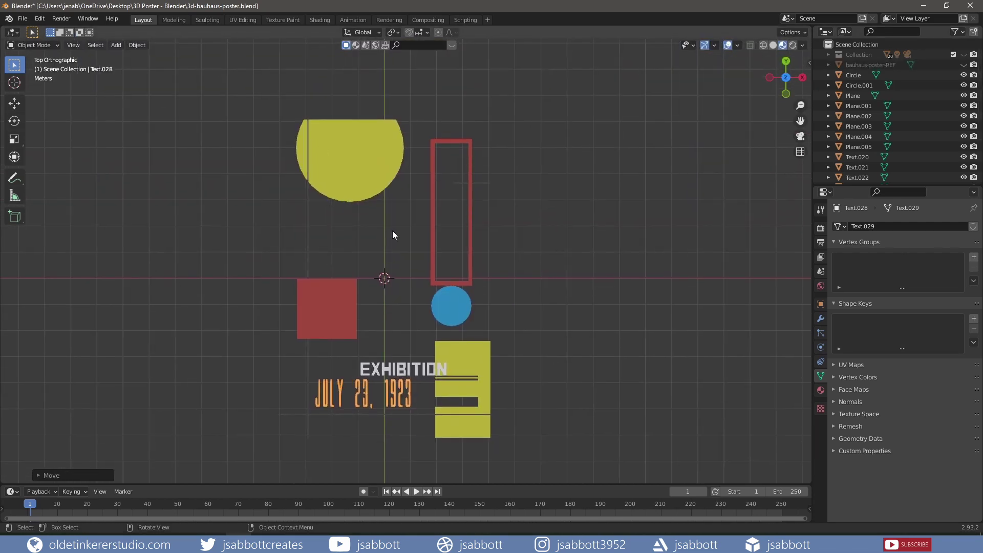
pyautogui.hotkey('alt', 'h')
pyautogui.moveTo(896, 185); pyautogui.dragTo(896, 280)
# Join the BAUHAUS letters into one object named 'bauhaus'
pyautogui.press('h')
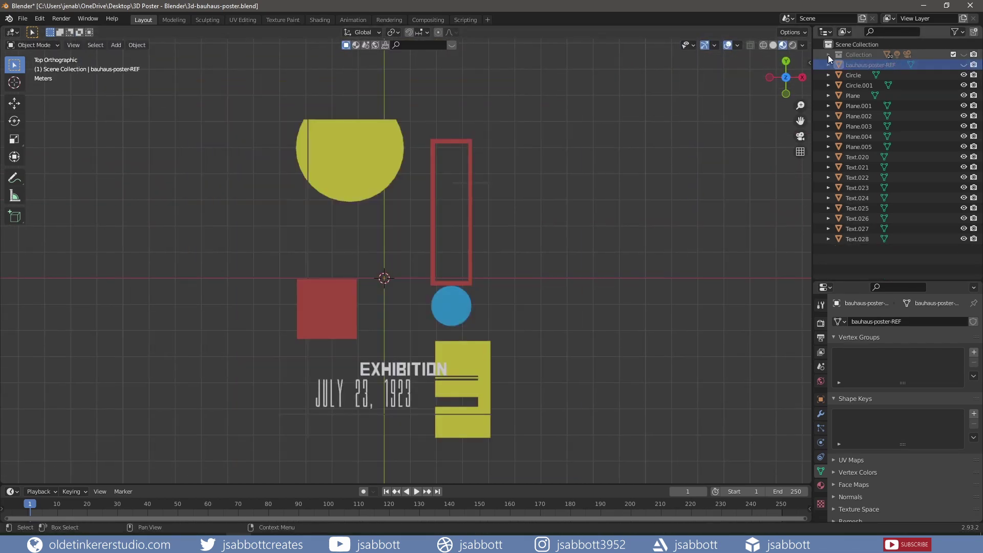
pyautogui.click(865, 106)
pyautogui.keyDown('shift'); pyautogui.click(868, 238); pyautogui.keyUp('shift')
pyautogui.click(862, 44)
pyautogui.keyDown('shift'); pyautogui.click(868, 105); pyautogui.keyUp('shift')
pyautogui.hotkey('ctrl', 'j')
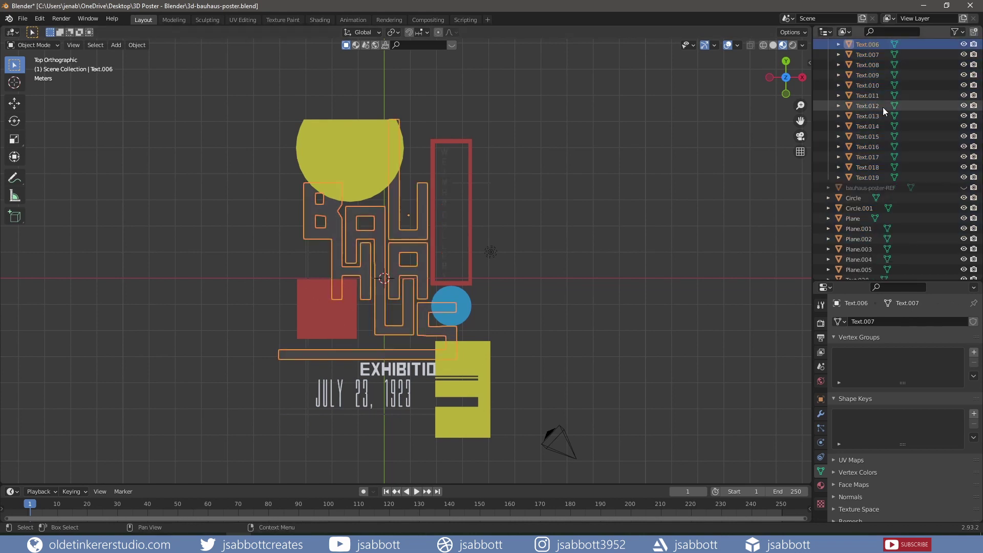
pyautogui.doubleClick(866, 85)
pyautogui.write('bauhaus')
pyautogui.press('Return')
# Join the WEIMAR GALLERY letters into a 'weimar' object and move the text into a new text collection
pyautogui.click(867, 95)
pyautogui.keyDown('shift'); pyautogui.click(867, 218); pyautogui.keyUp('shift')
pyautogui.hotkey('ctrl', 'j')
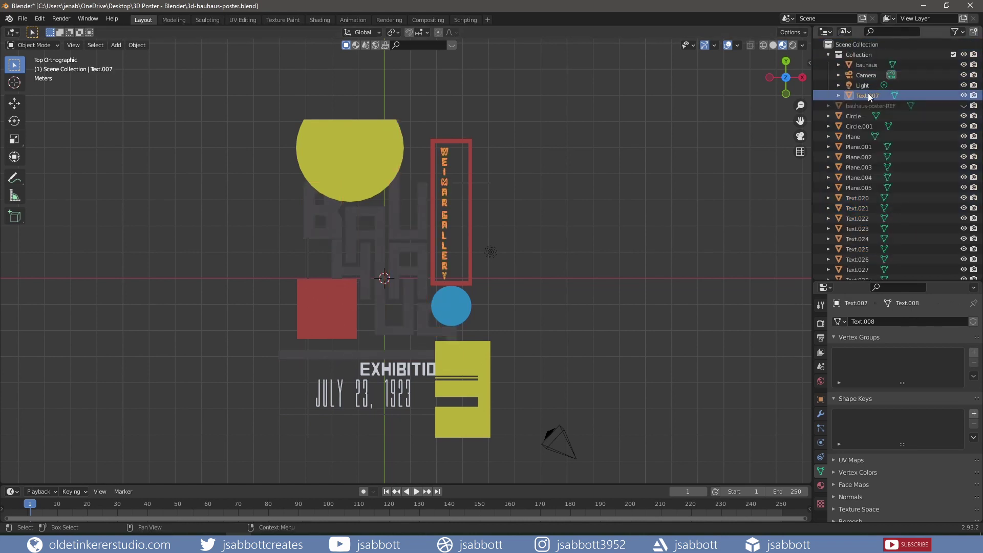
pyautogui.doubleClick(866, 96)
pyautogui.write('weimarm')
pyautogui.click(682, 208)
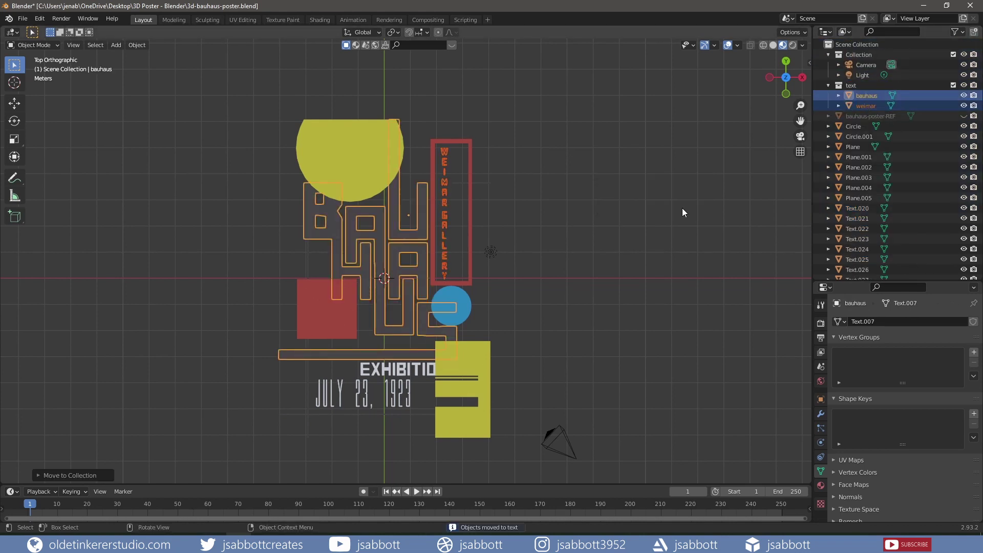
# Join the date characters into a single date object
pyautogui.moveTo(865, 273); pyautogui.dragTo(855, 125)
pyautogui.click(857, 198)
pyautogui.keyDown('shift'); pyautogui.click(867, 272); pyautogui.keyUp('shift')
pyautogui.hotkey('ctrl', 'j')
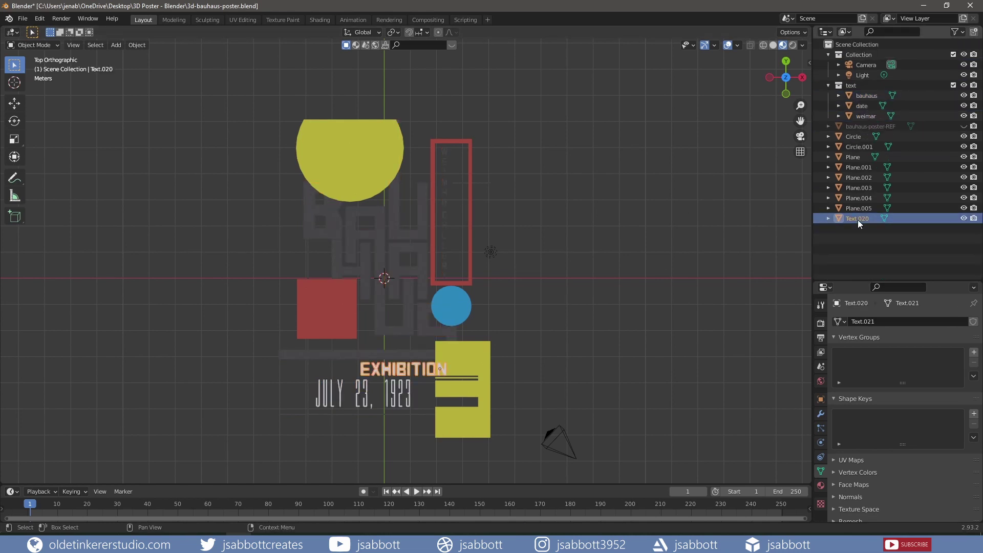
# Rename the shape objects after their colours and the thin lines object 'lines'
pyautogui.moveTo(858, 219); pyautogui.dragTo(853, 86)
pyautogui.click(838, 155)
pyautogui.write('yellow')
pyautogui.doubleClick(859, 85)
pyautogui.write('blue')
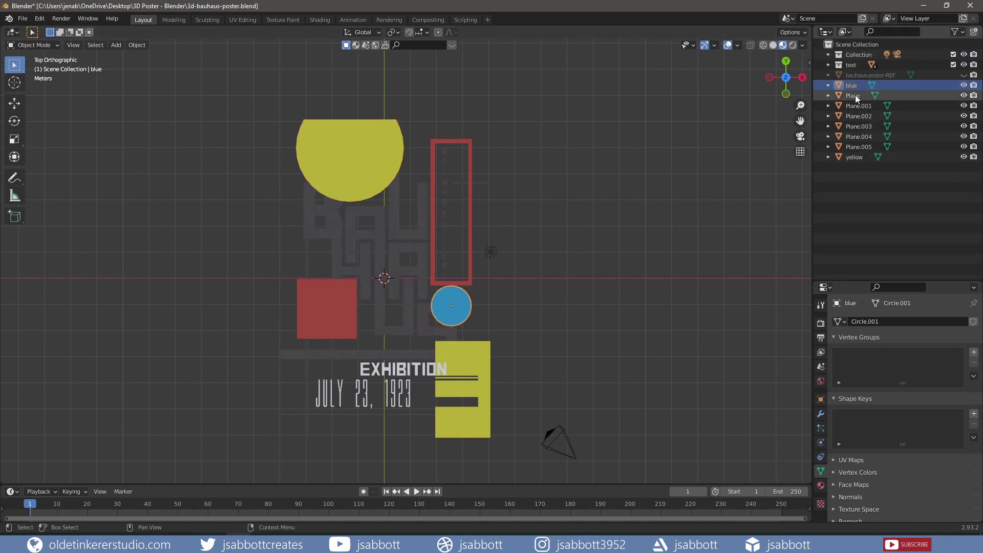
pyautogui.write('redwerimer-frame')
pyautogui.doubleClick(859, 95)
pyautogui.write('lines')
pyautogui.press('Return')
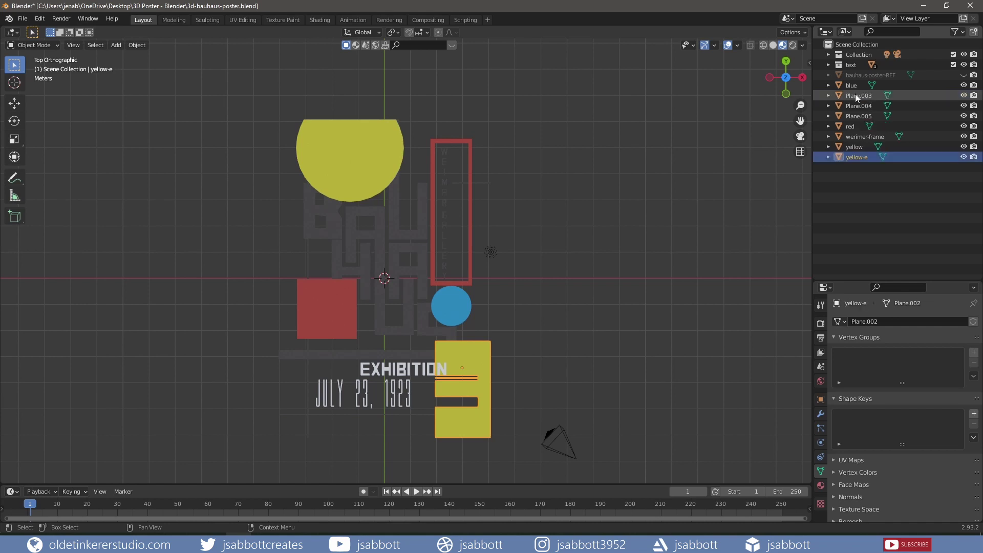
# Move all the shape objects into a new 'symbols' collection
pyautogui.click(862, 118)
pyautogui.keyDown('shift'); pyautogui.click(860, 135); pyautogui.keyUp('shift')
pyautogui.write('m')
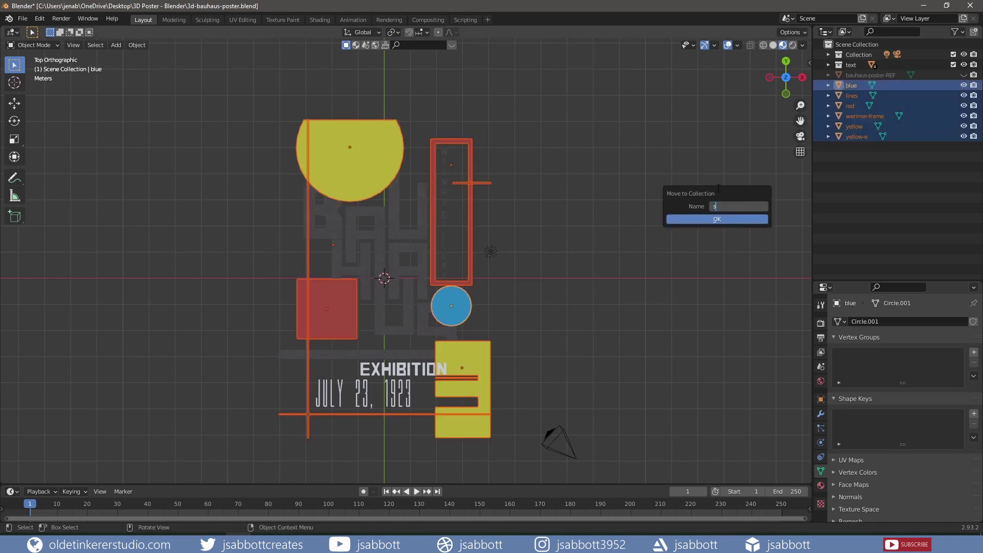
pyautogui.write('symbols')
pyautogui.press('Return')
pyautogui.click(606, 207)
pyautogui.click(964, 85)
pyautogui.hotkey('shift', 'a')
# Add a plane and scale it along X and Y to back the whole poster
pyautogui.click(517, 147)
pyautogui.press('s')
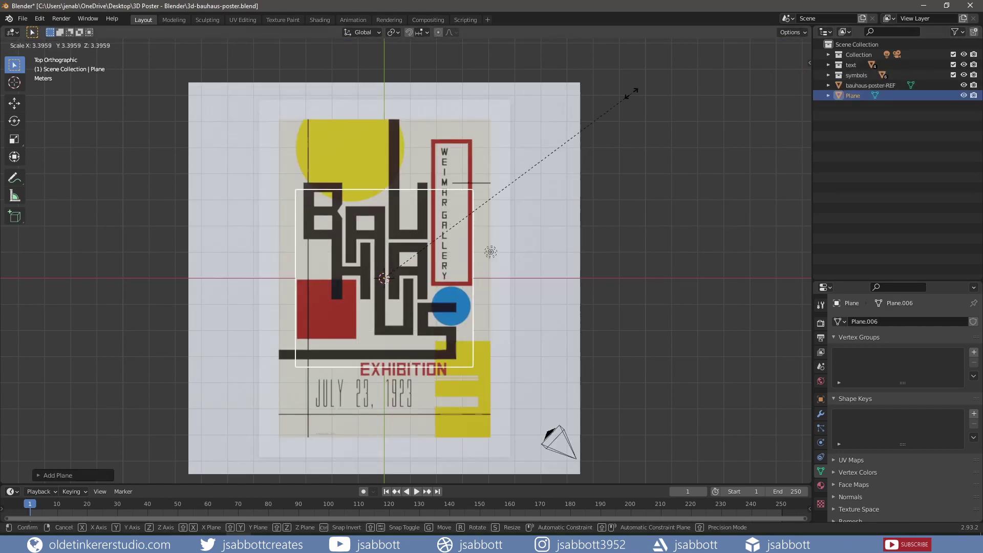
pyautogui.press('x')
pyautogui.click(542, 279)
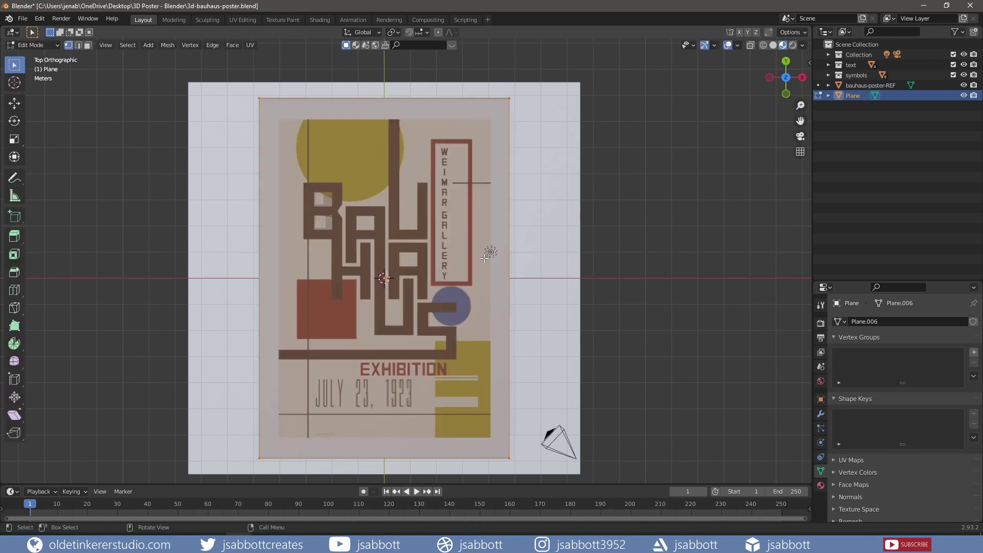
pyautogui.press('s')
pyautogui.press('y')
pyautogui.click(506, 164)
# Inset a border into the backing plane and slide the reference image aside along X
pyautogui.press('Tab')
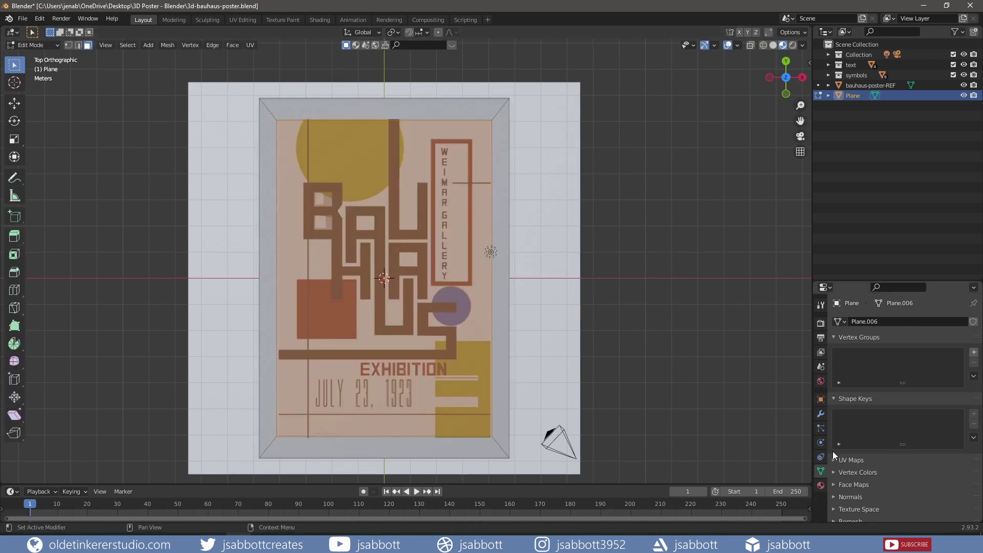
pyautogui.moveTo(890, 282); pyautogui.dragTo(890, 130)
pyautogui.click(889, 215)
pyautogui.click(871, 85)
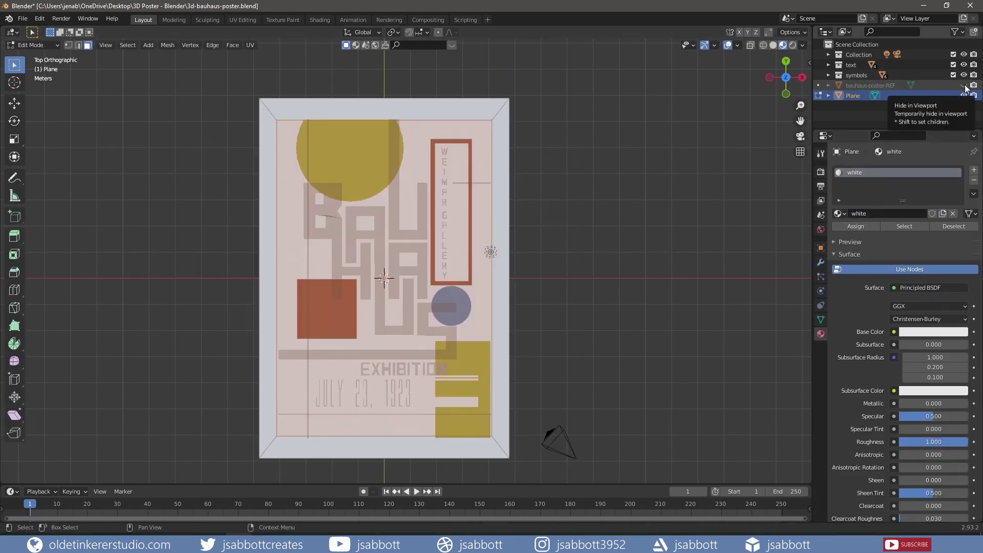
pyautogui.press('Tab')
pyautogui.press('g')
pyautogui.press('x')
pyautogui.click(265, 275)
pyautogui.press('Tab')
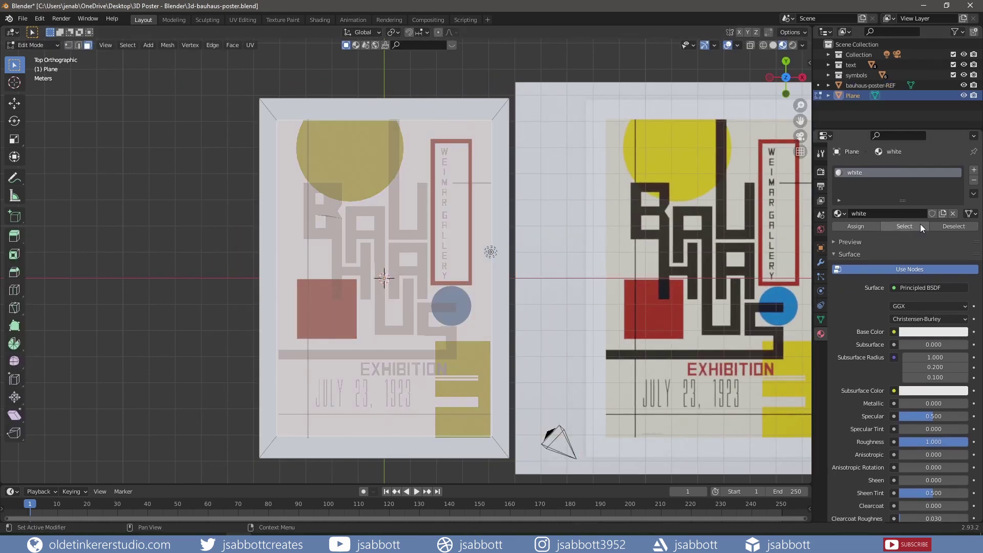
# Assign a second, tan material to the plane's border and move the reference image back
pyautogui.click(902, 234)
pyautogui.click(863, 248)
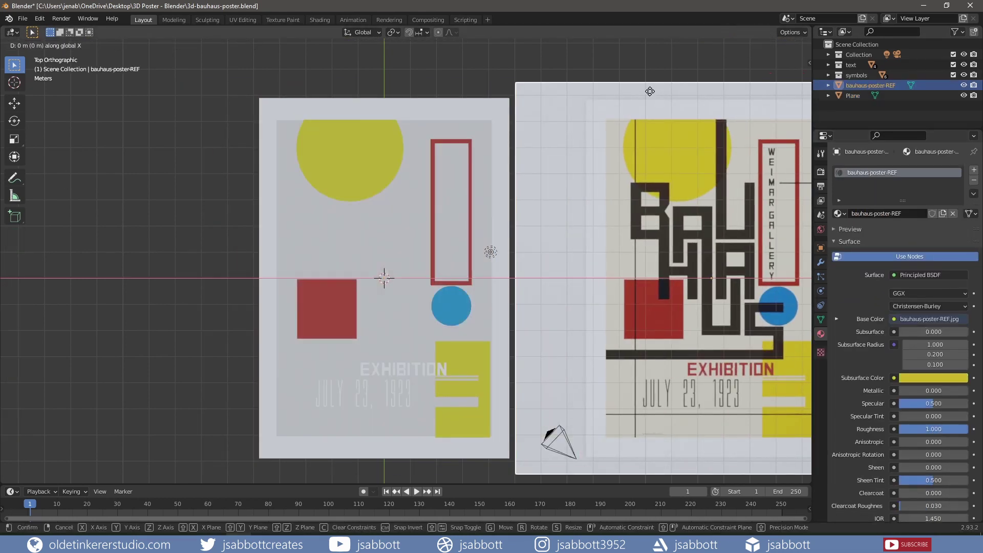
pyautogui.click(871, 85)
pyautogui.press('Tab')
pyautogui.press('g')
pyautogui.press('x')
pyautogui.press('Return')
pyautogui.click(964, 85)
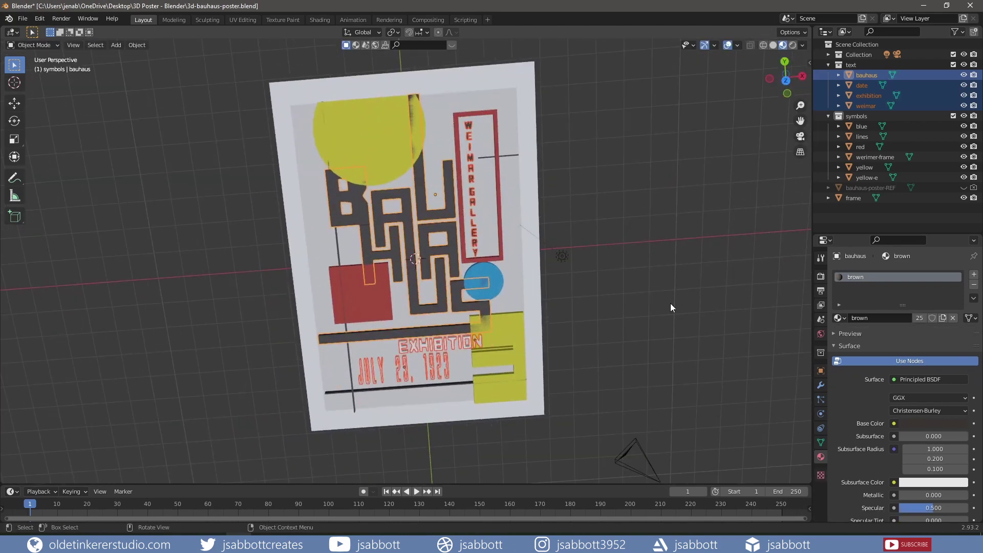
# Select the lines object, cancel an accidental move, and clear the selection
pyautogui.keyDown('ctrl'); pyautogui.click(862, 136); pyautogui.keyUp('ctrl')
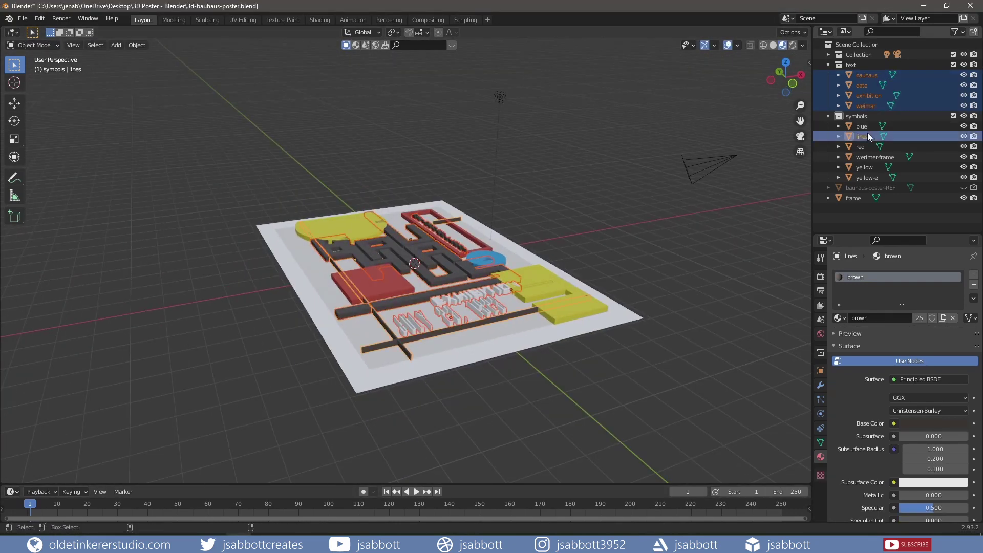
pyautogui.press('Tab')
pyautogui.press('g')
pyautogui.press('Escape')
pyautogui.press('Tab')
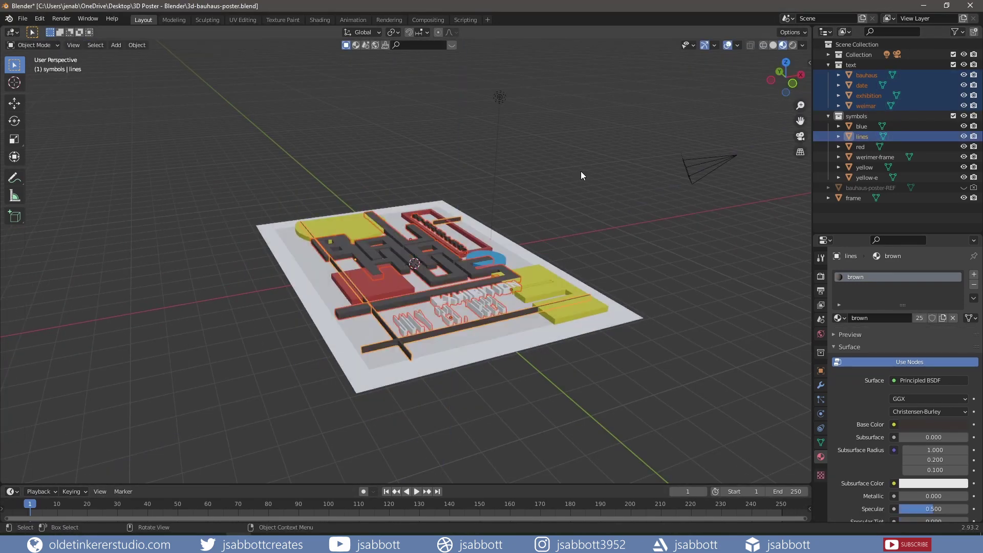
pyautogui.hotkey('alt', 'a')
# Save the poster file and orbit to inspect it from the front and at an angle
pyautogui.moveTo(582, 175)
pyautogui.mouseDown(button='middle')
pyautogui.moveTo(548, 255)
pyautogui.moveTo(583, 279)
pyautogui.mouseUp(button='middle')
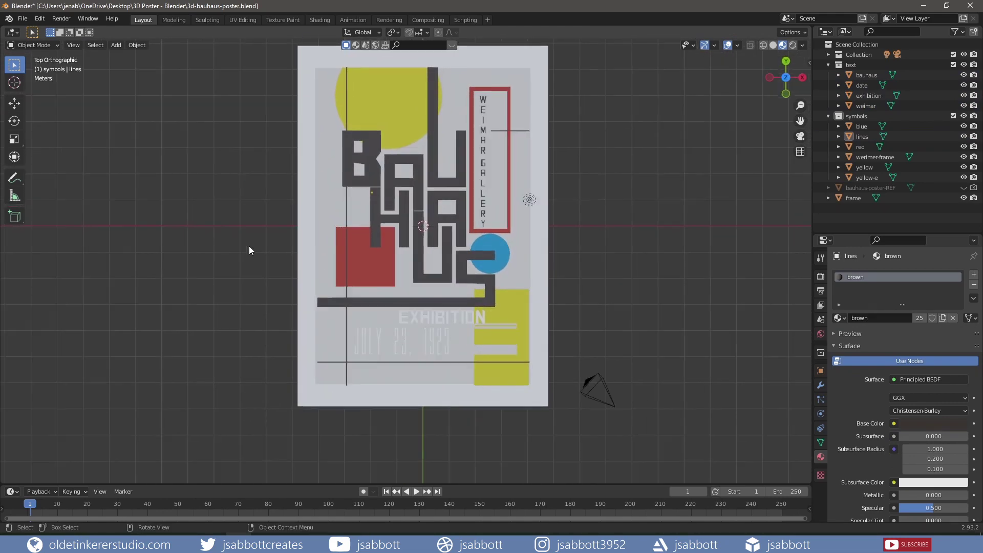
pyautogui.hotkey('ctrl', 's')
pyautogui.moveTo(860, 67); pyautogui.dragTo(860, 180)
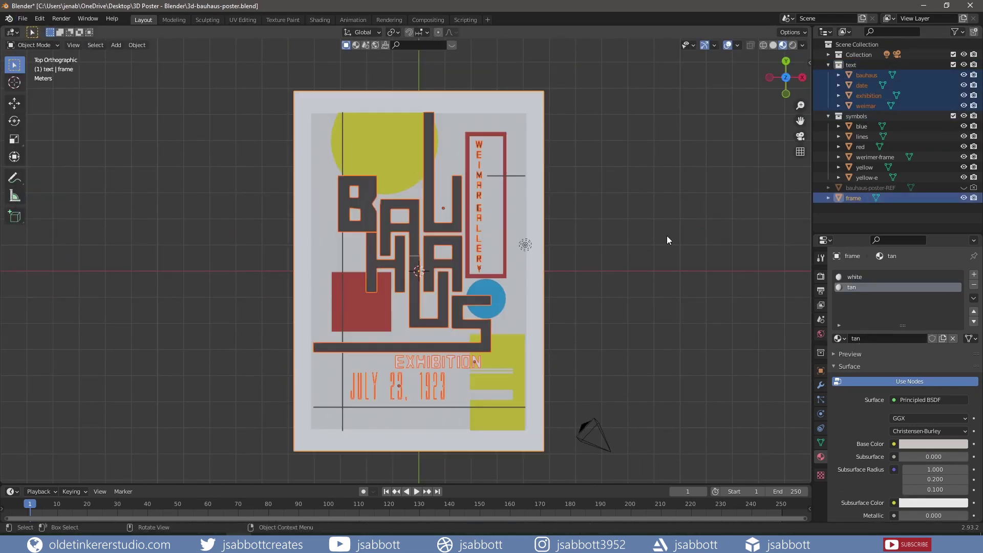
pyautogui.moveTo(589, 146); pyautogui.dragTo(633, 138, button='middle')
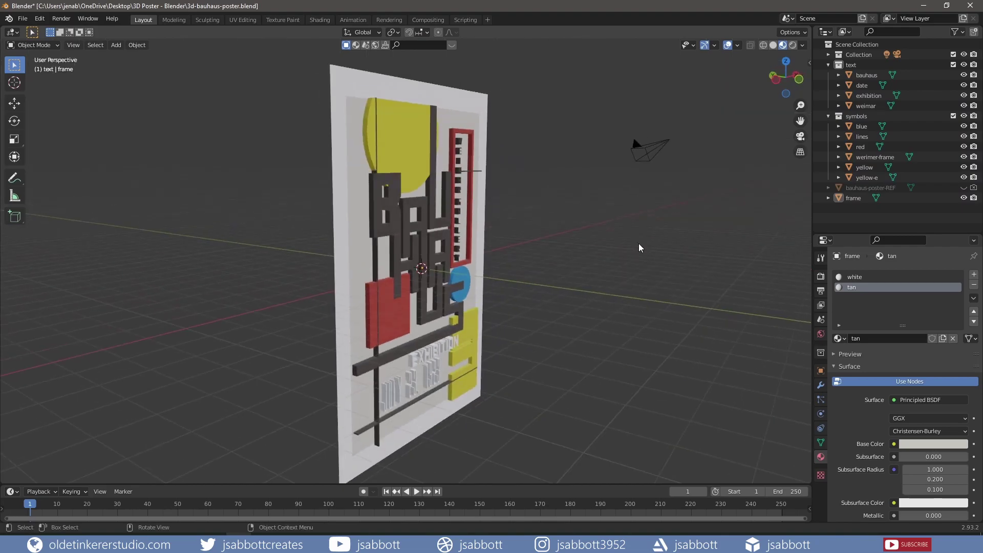